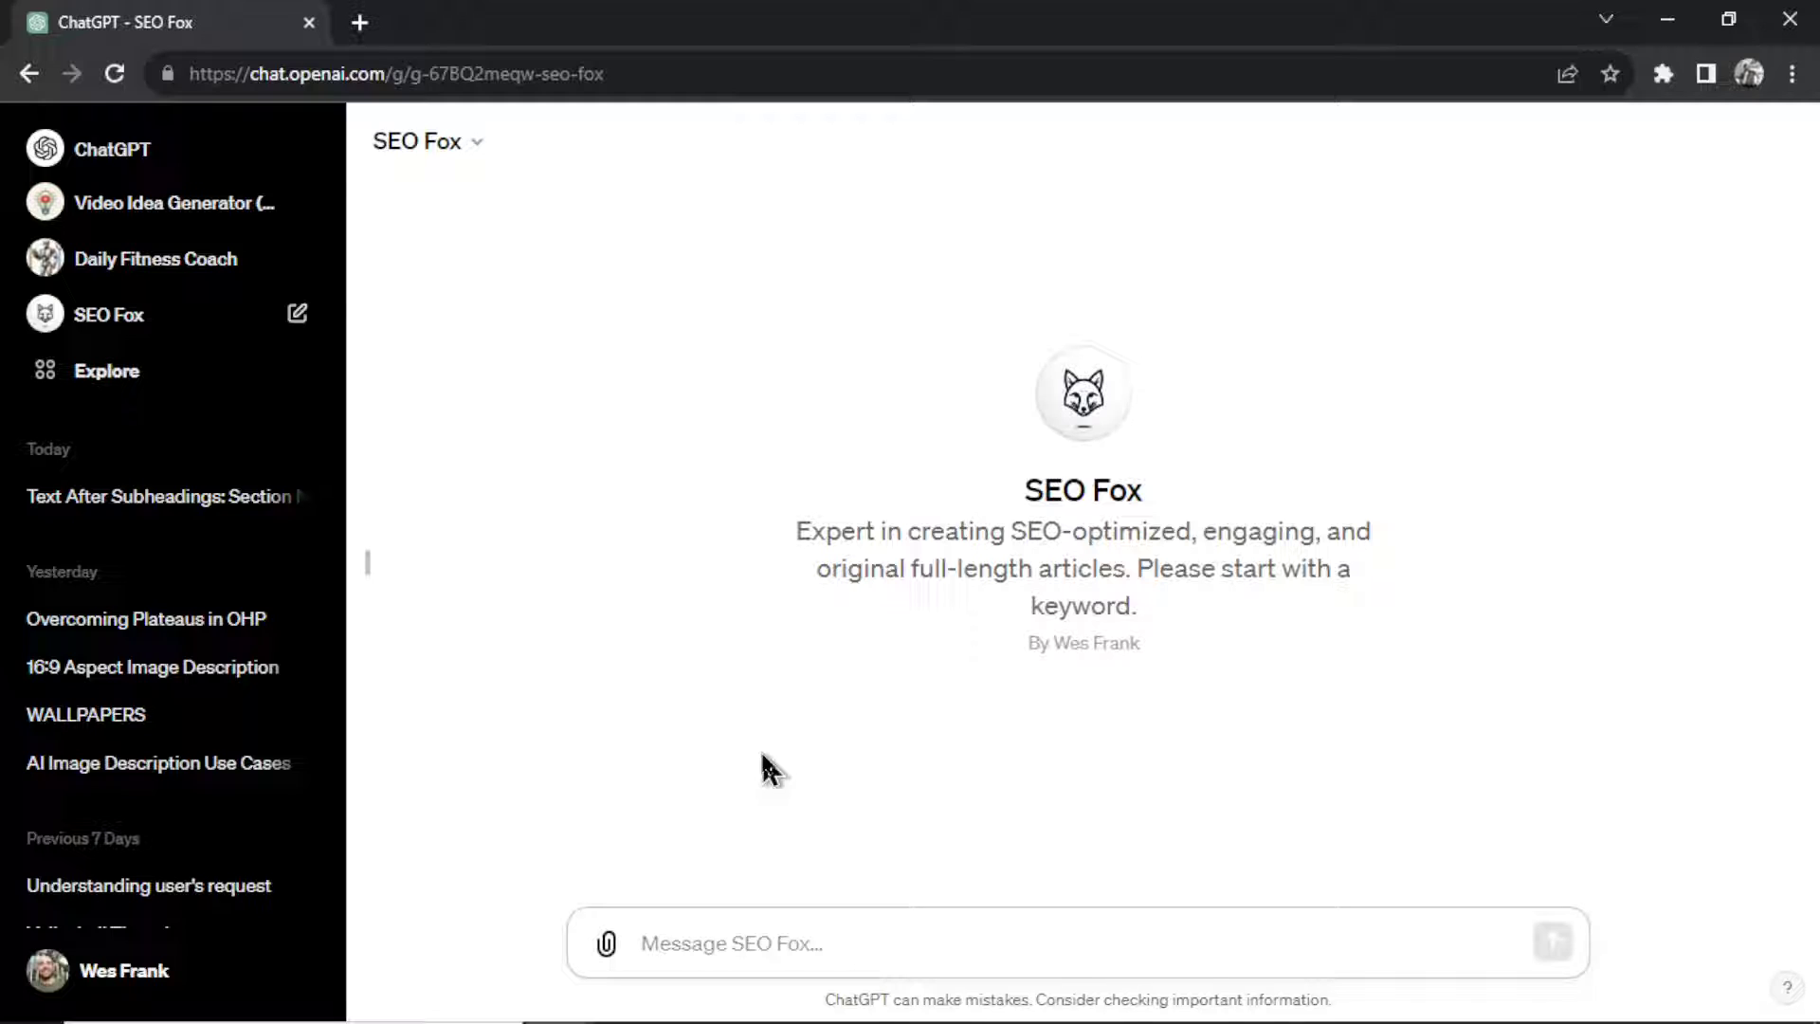
Send the keyword 'Work Productivity' to SEO Fox and review its five suggested titles
text(Work P)
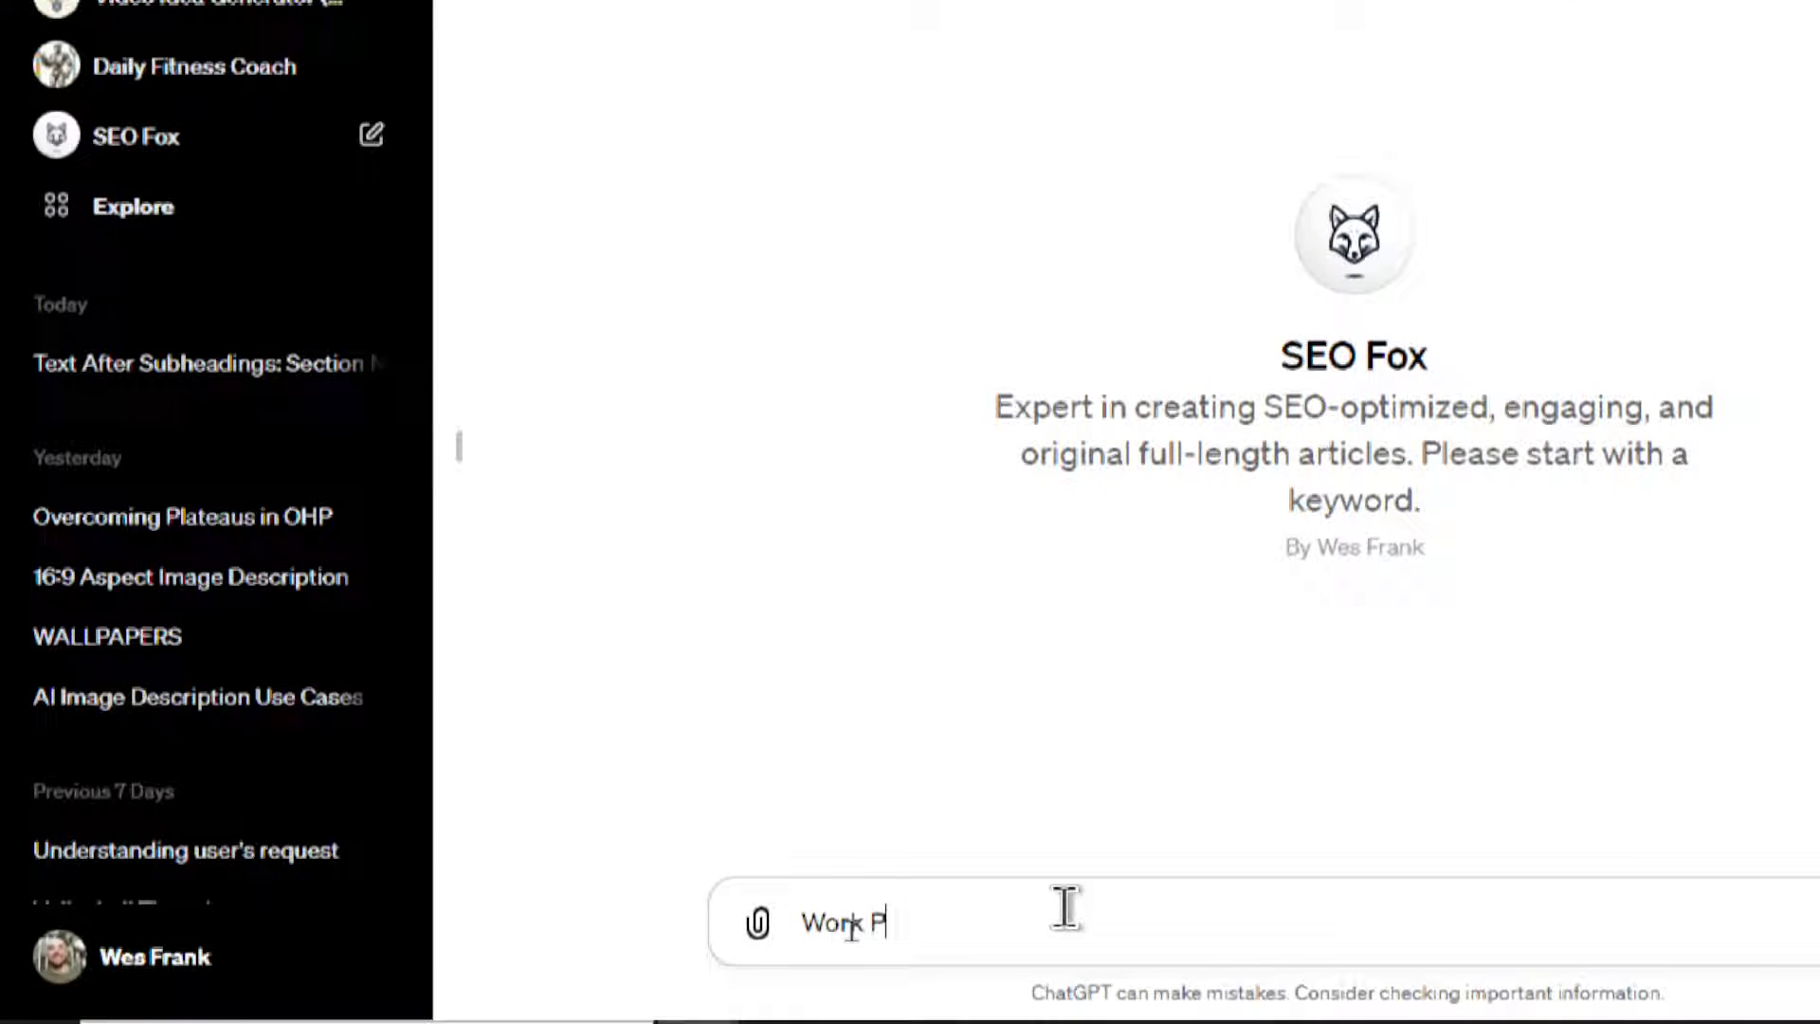
text(roductivity)
click(1548, 942)
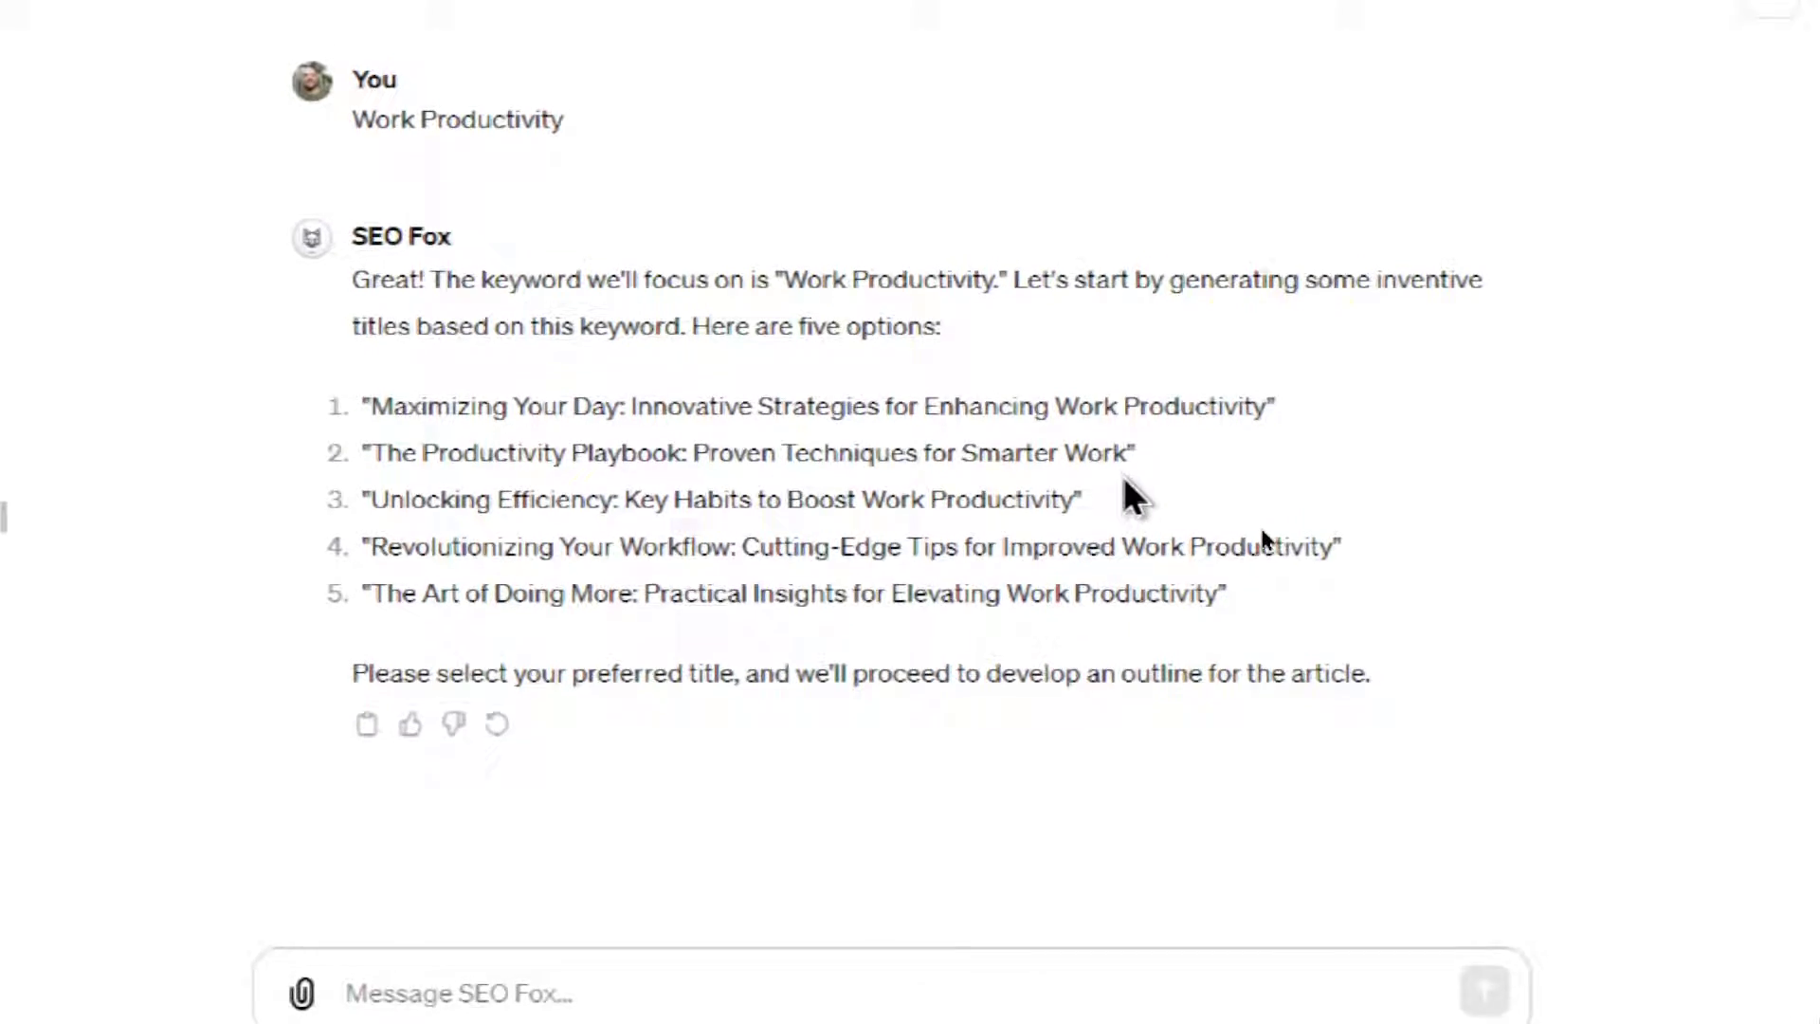
drag(1128, 453, 529, 462)
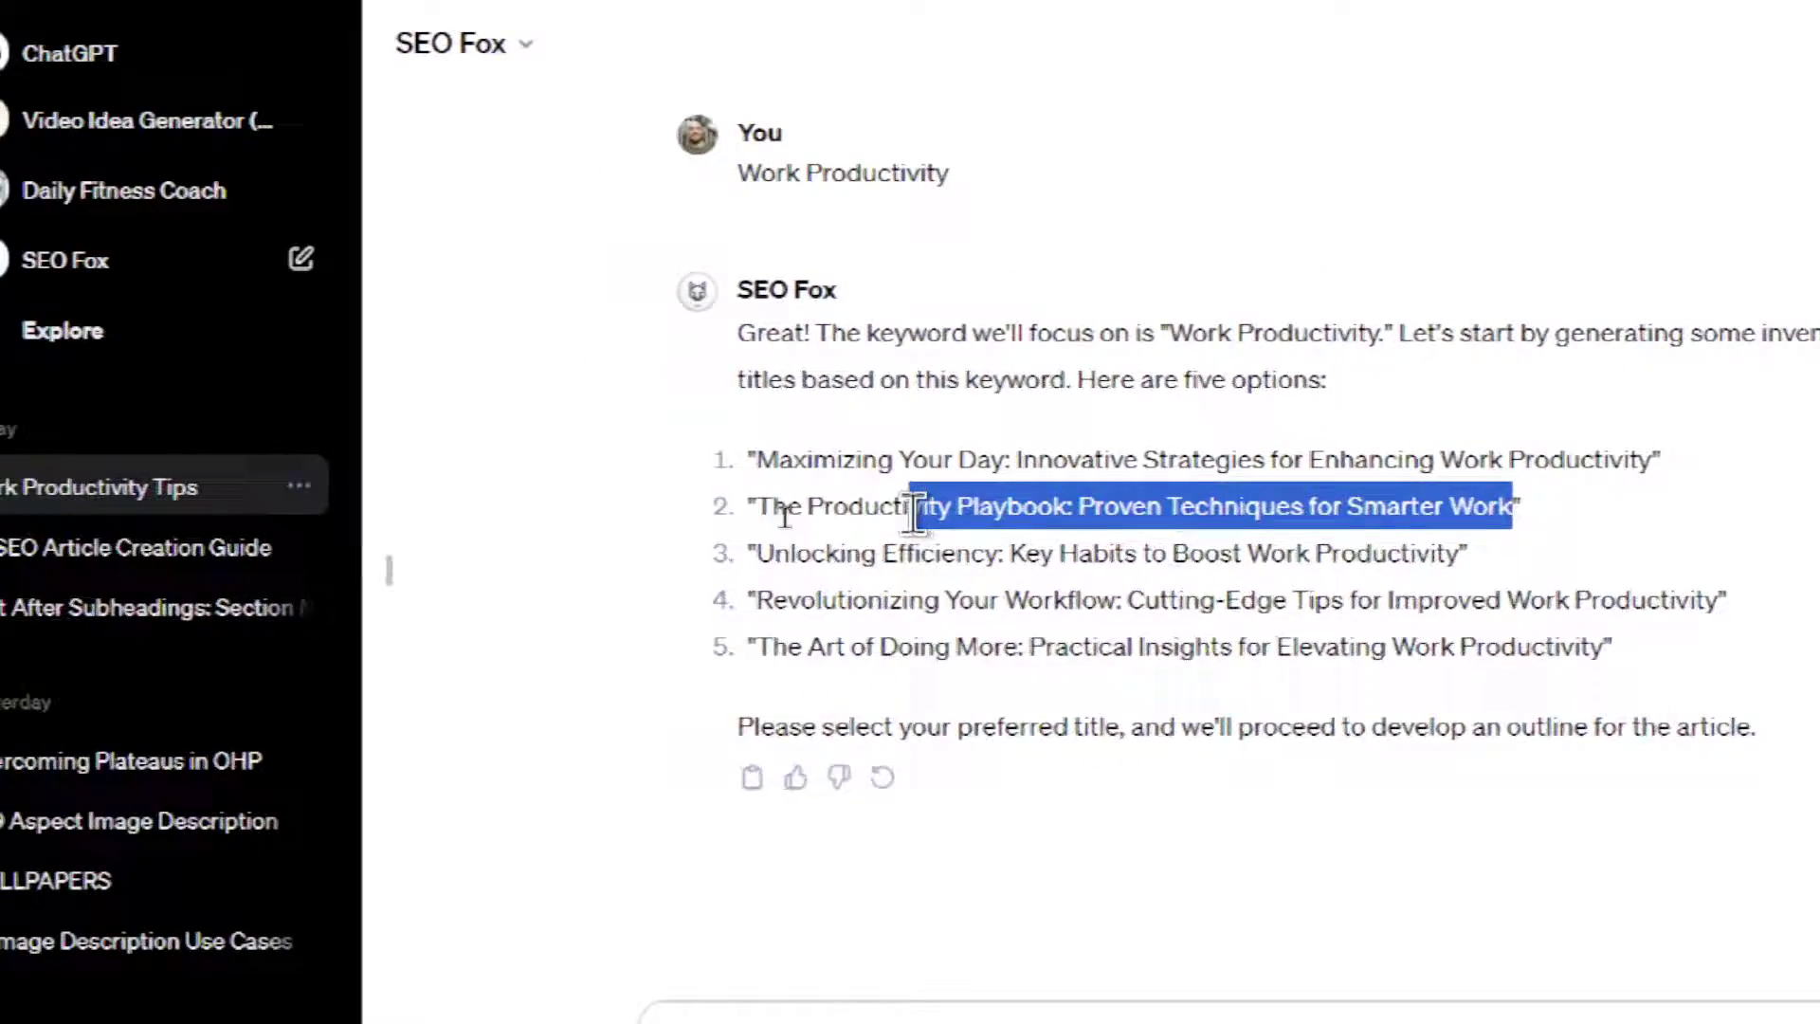
click(1552, 533)
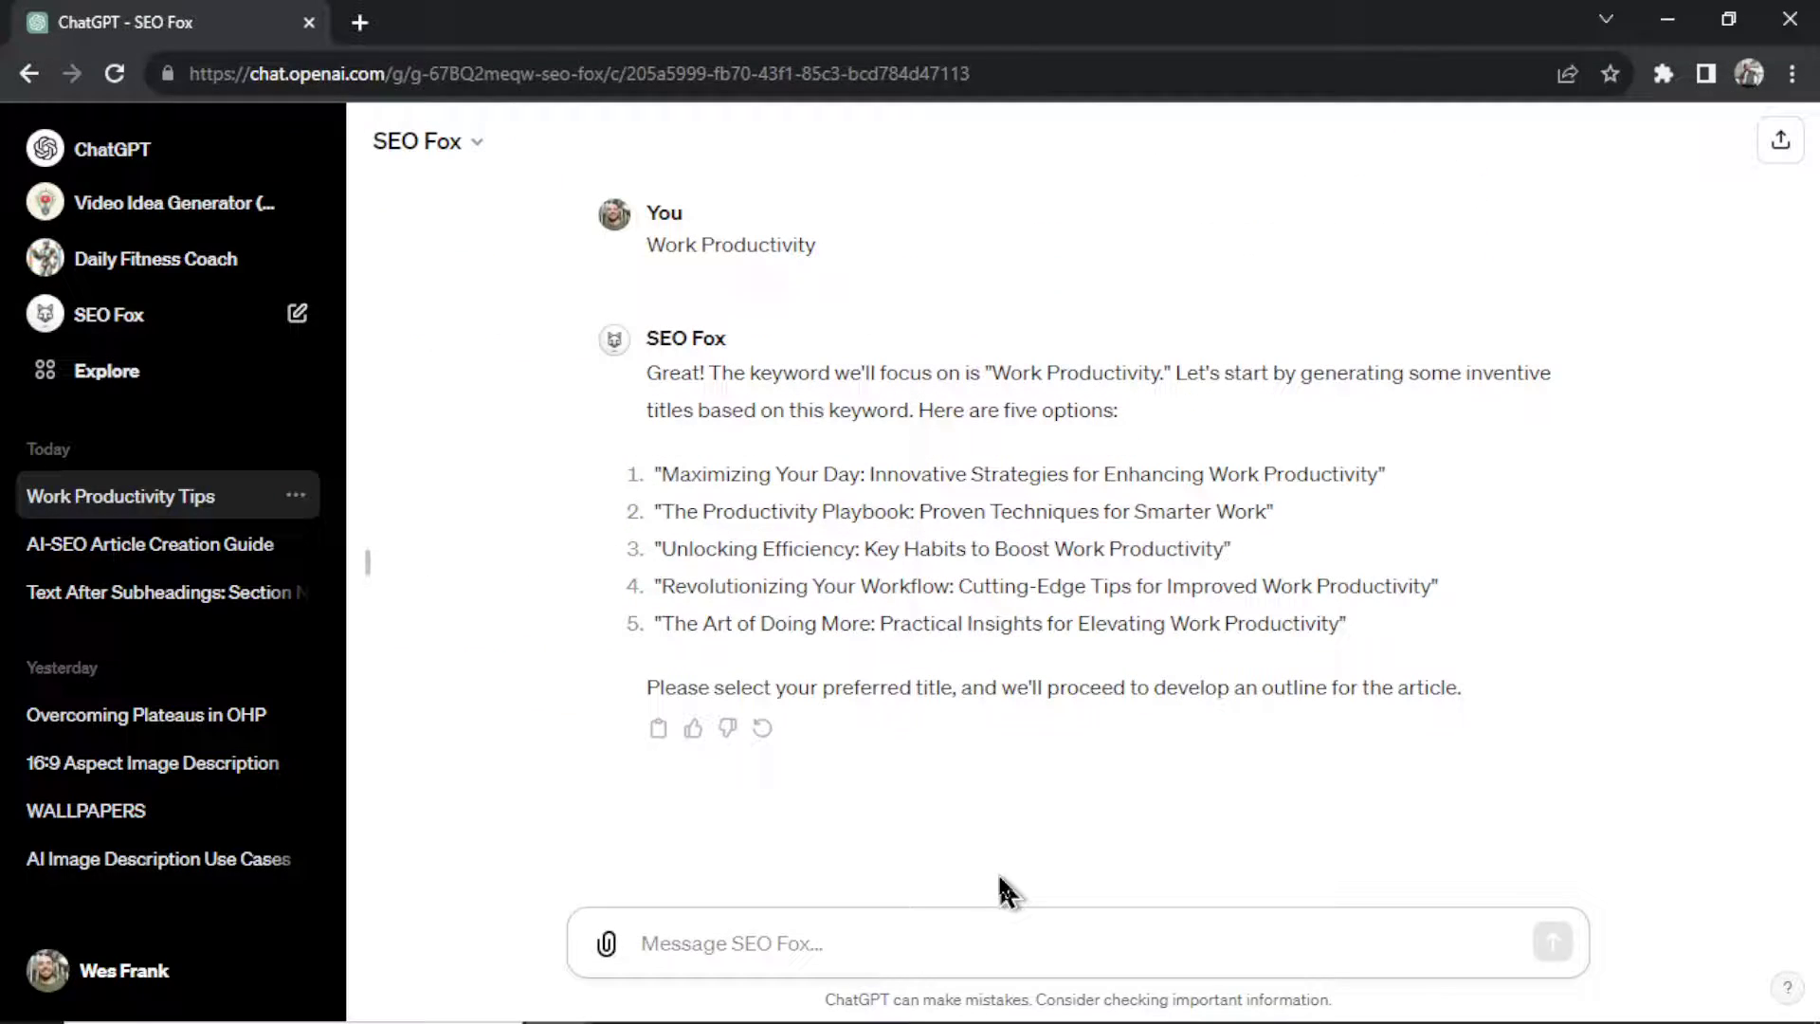
Pick title number 2, The Productivity Playbook, and read the five-point outline SEO Fox returns
text(I)
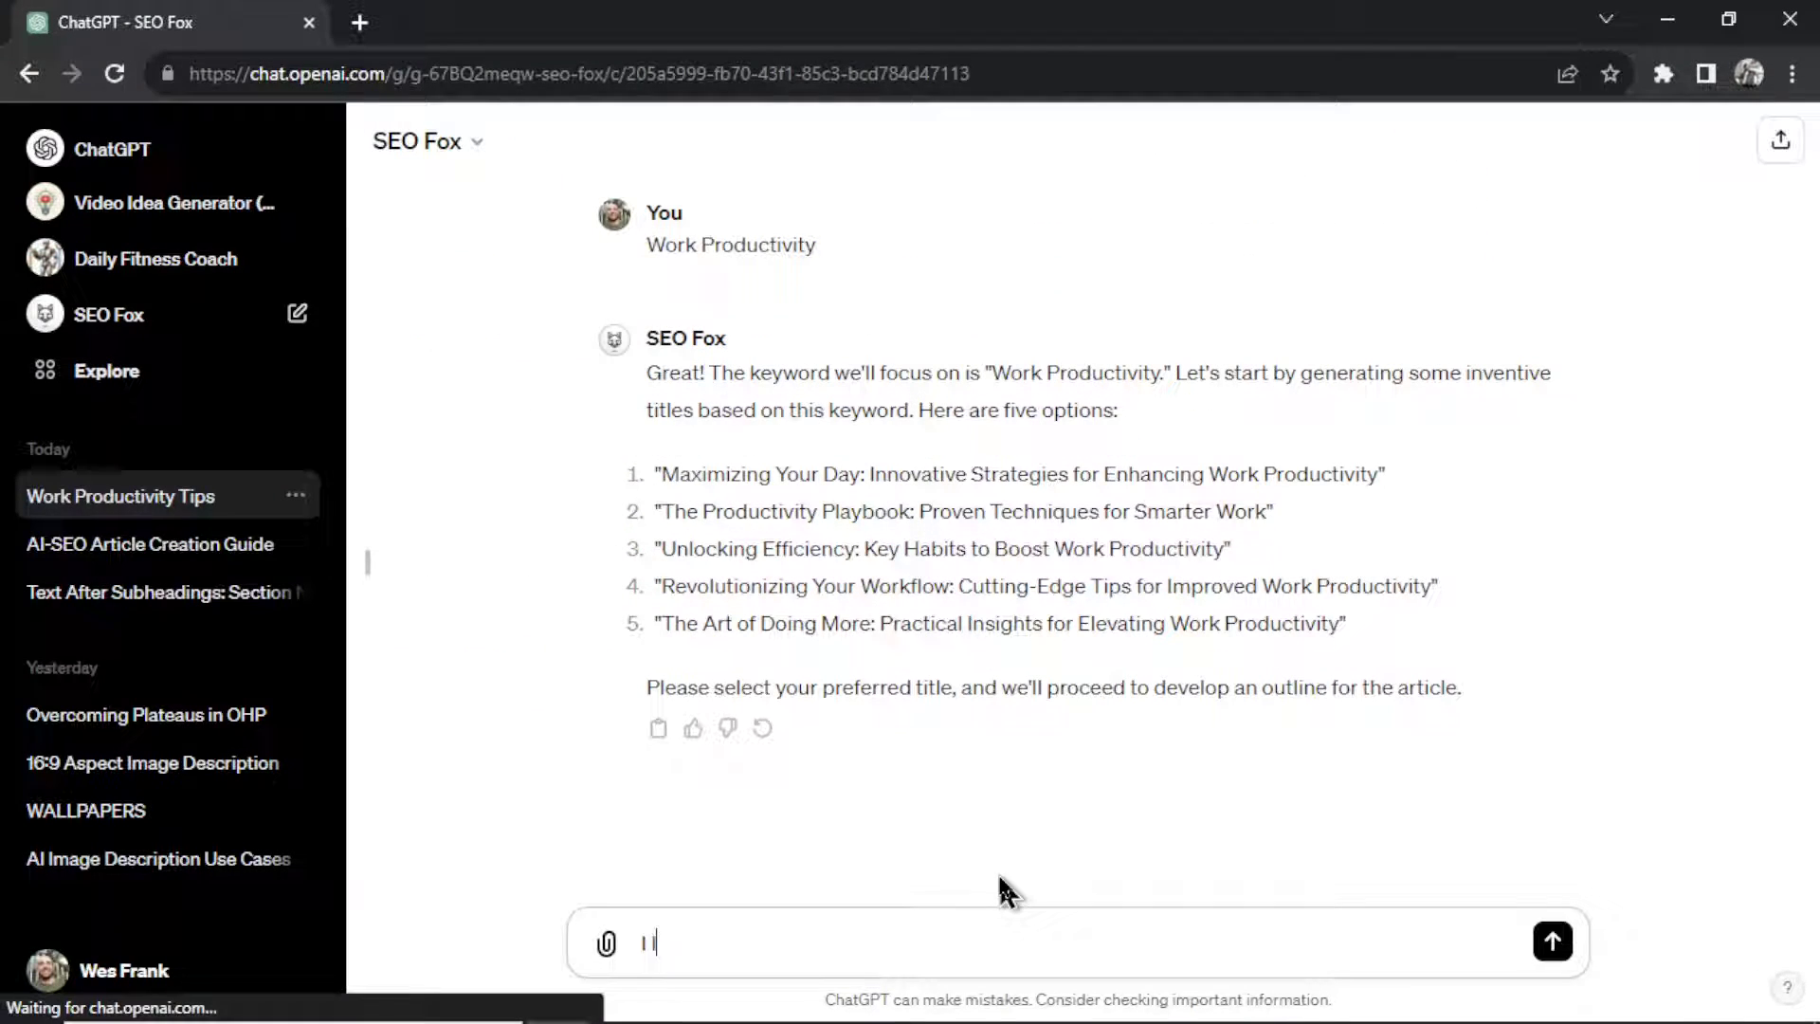
text( like number 2)
key(Return)
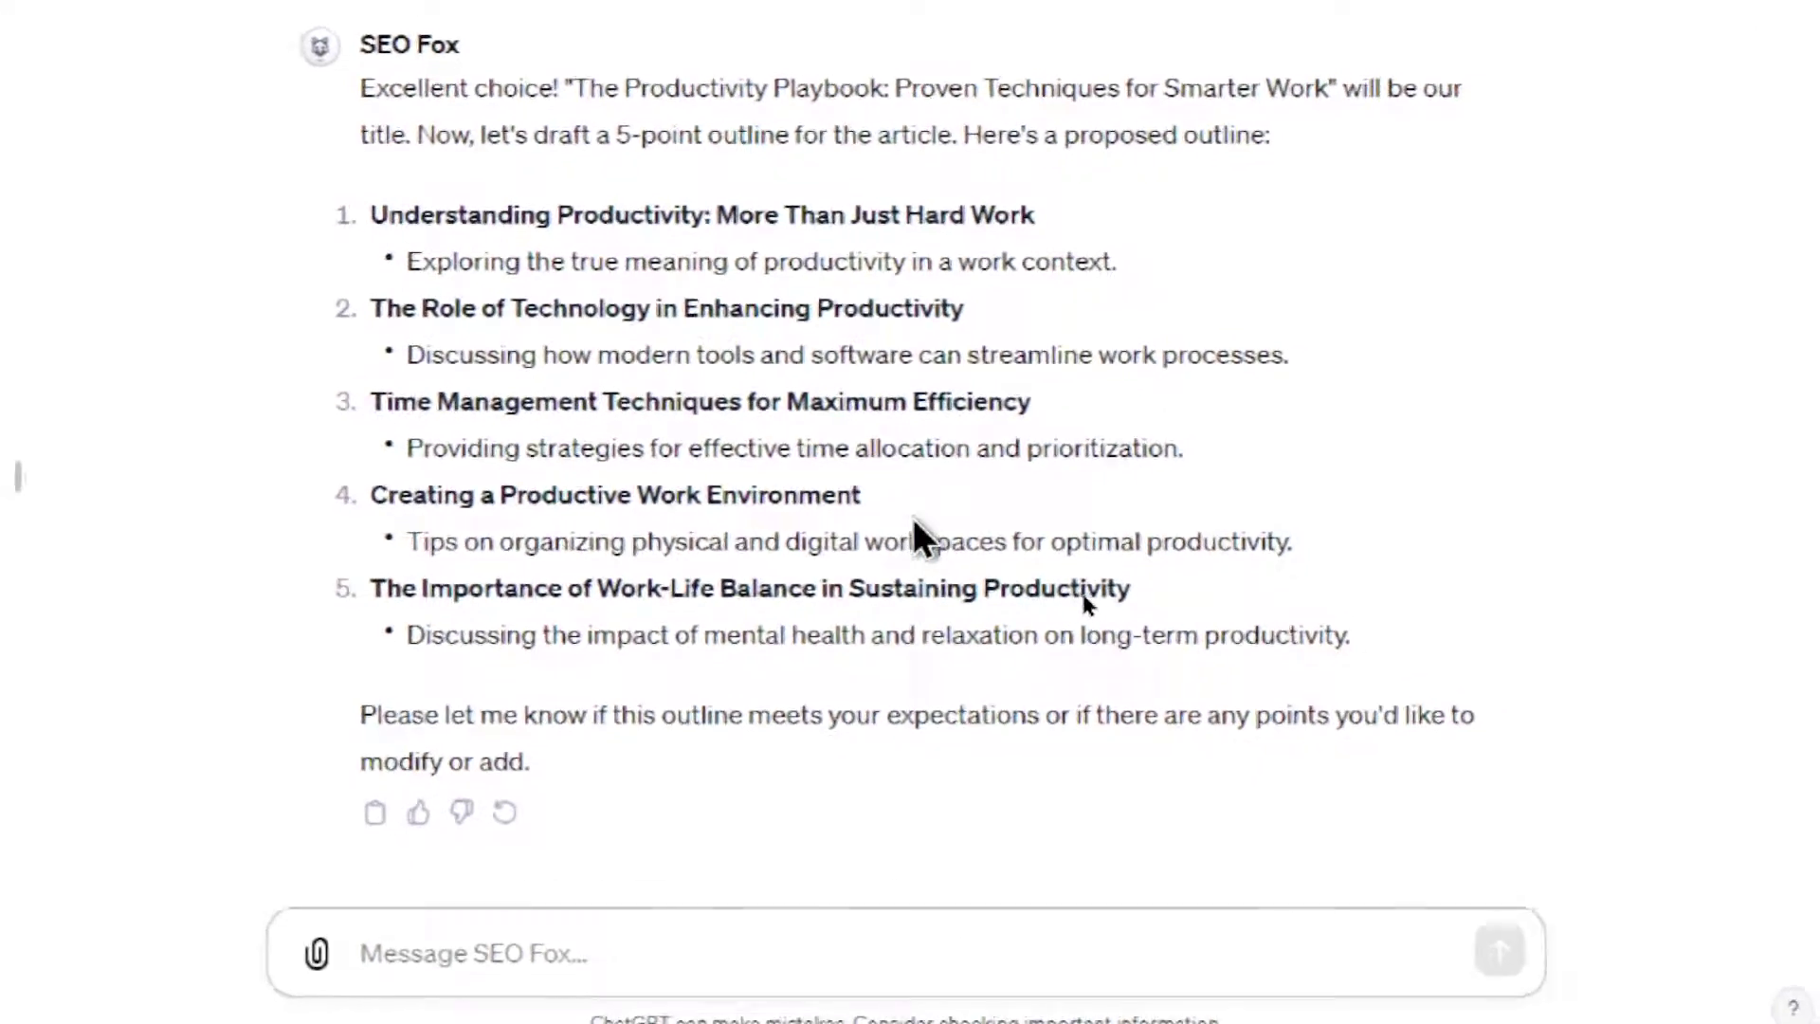
drag(1172, 492, 1007, 493)
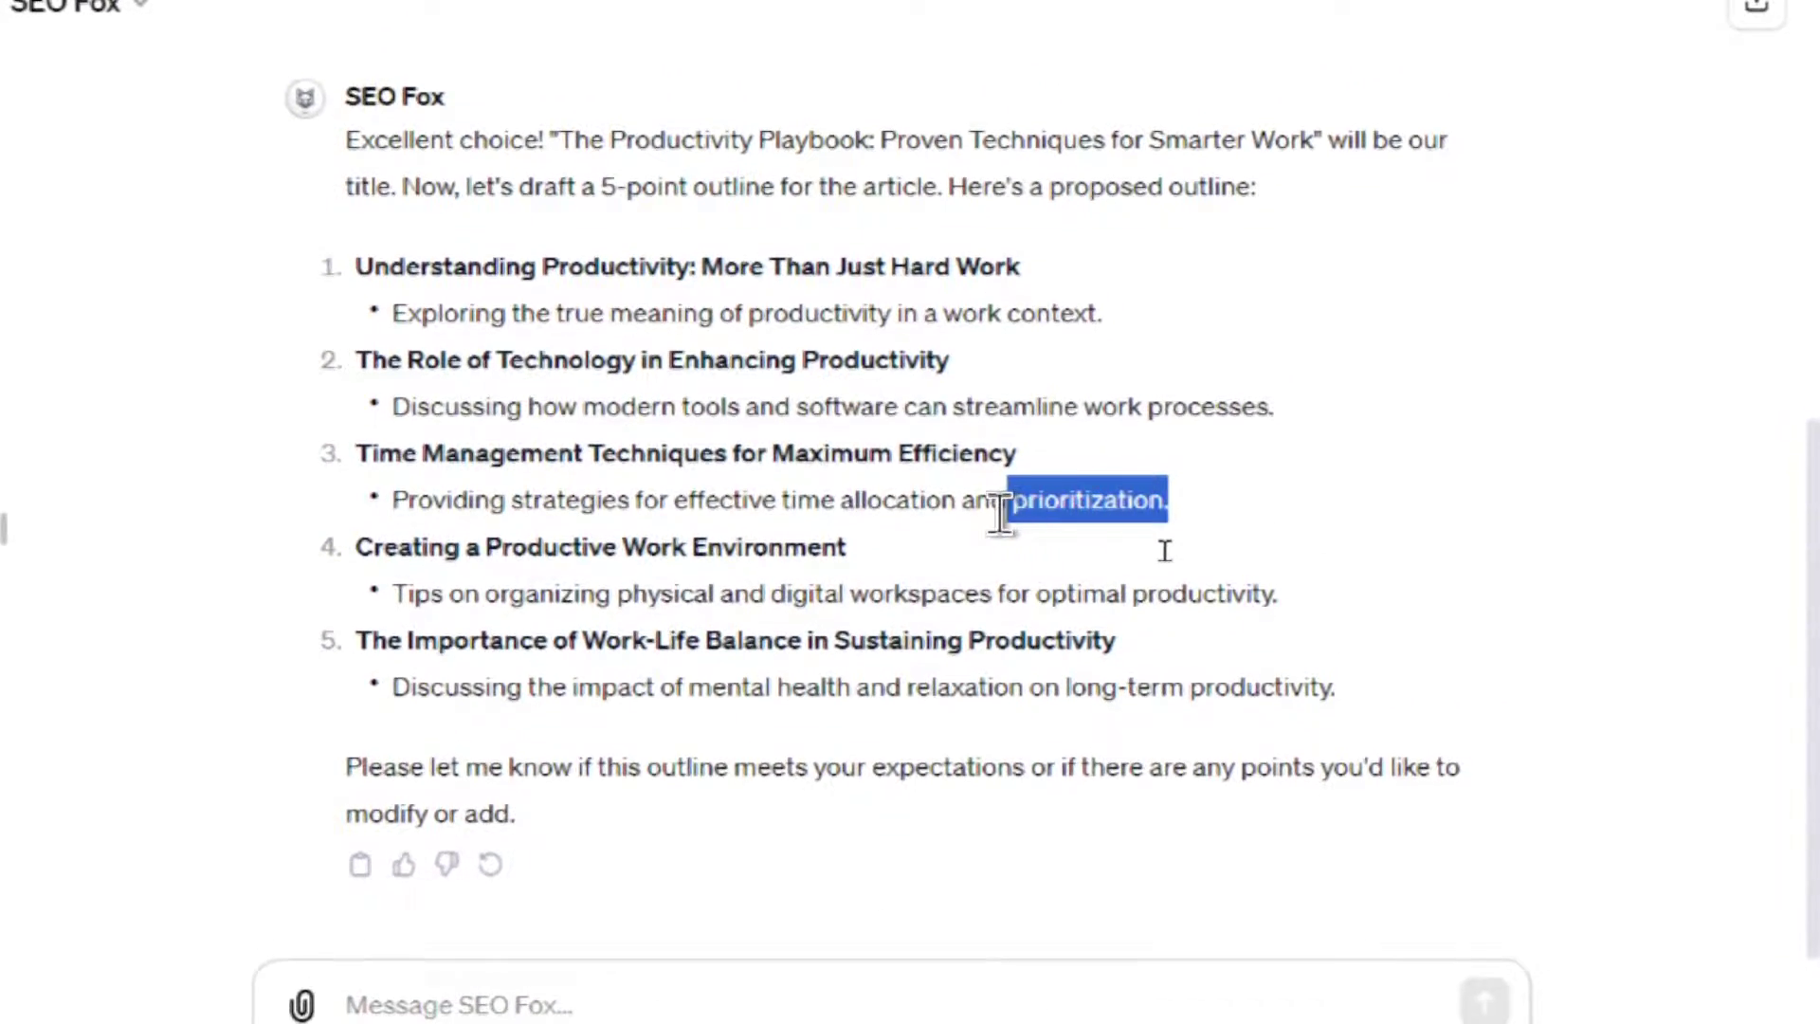
click(826, 577)
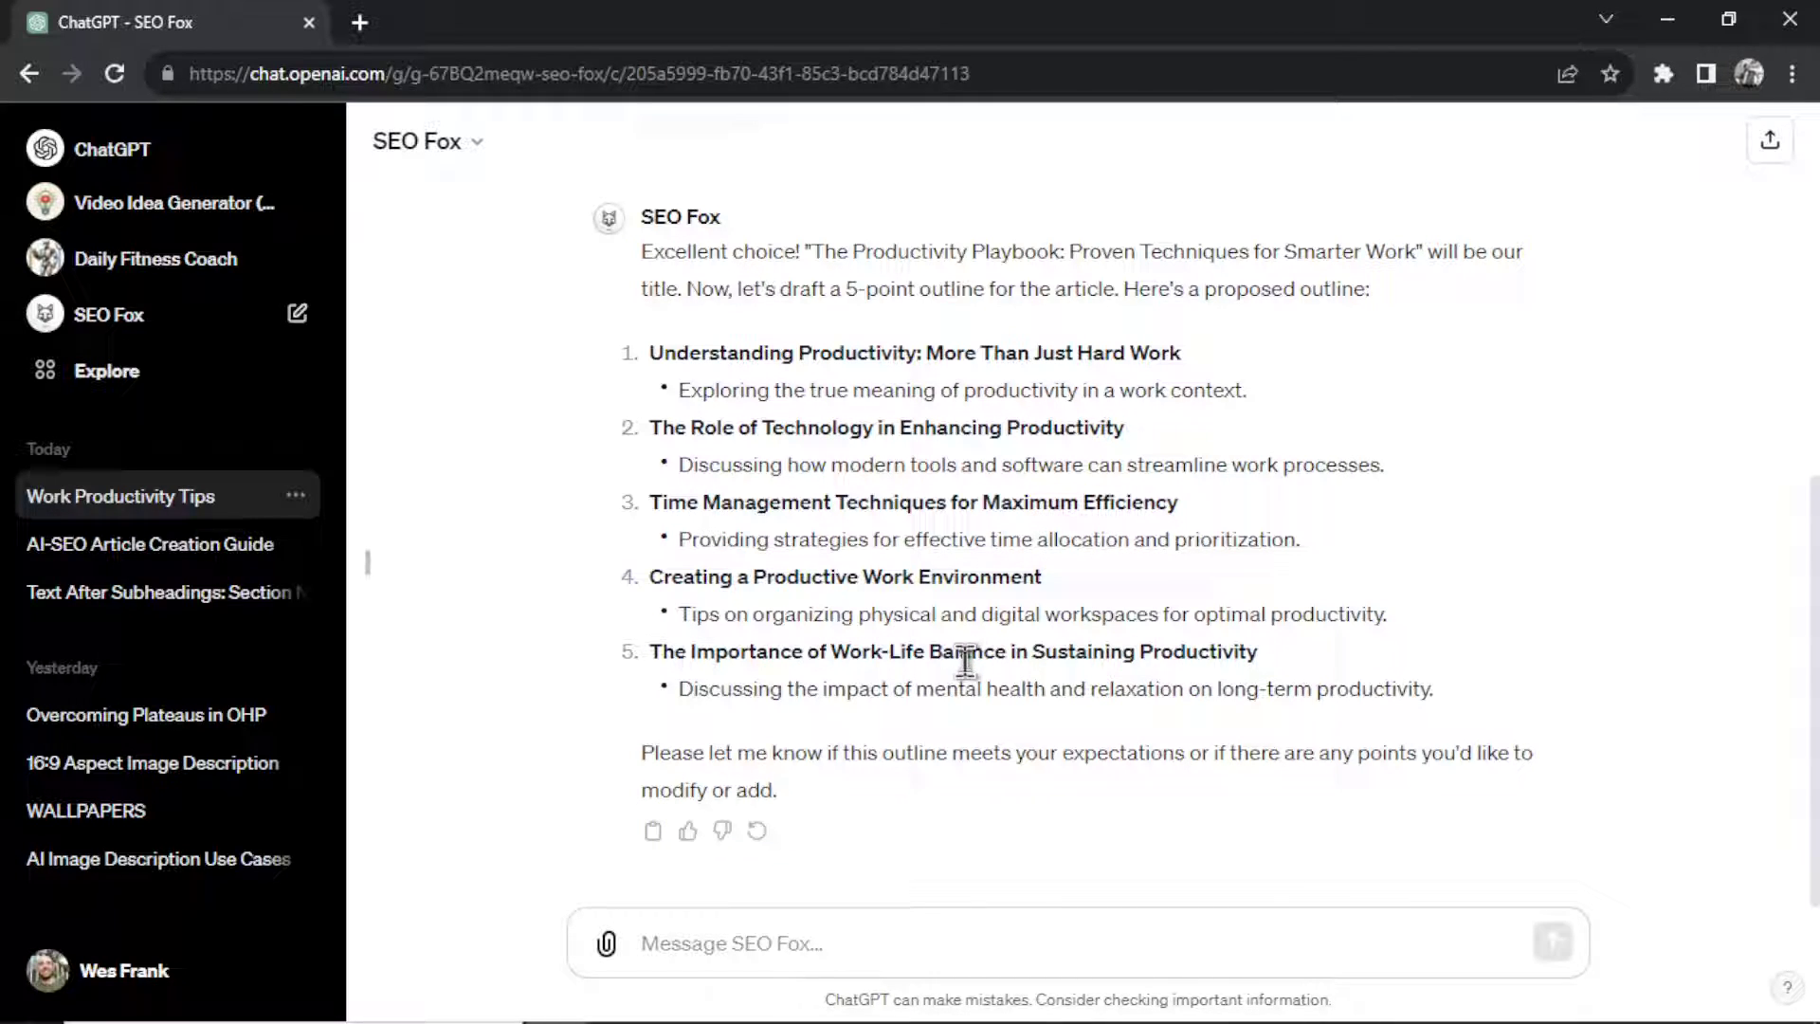
Ask SEO Fox to change point number 5 of the outline
click(867, 926)
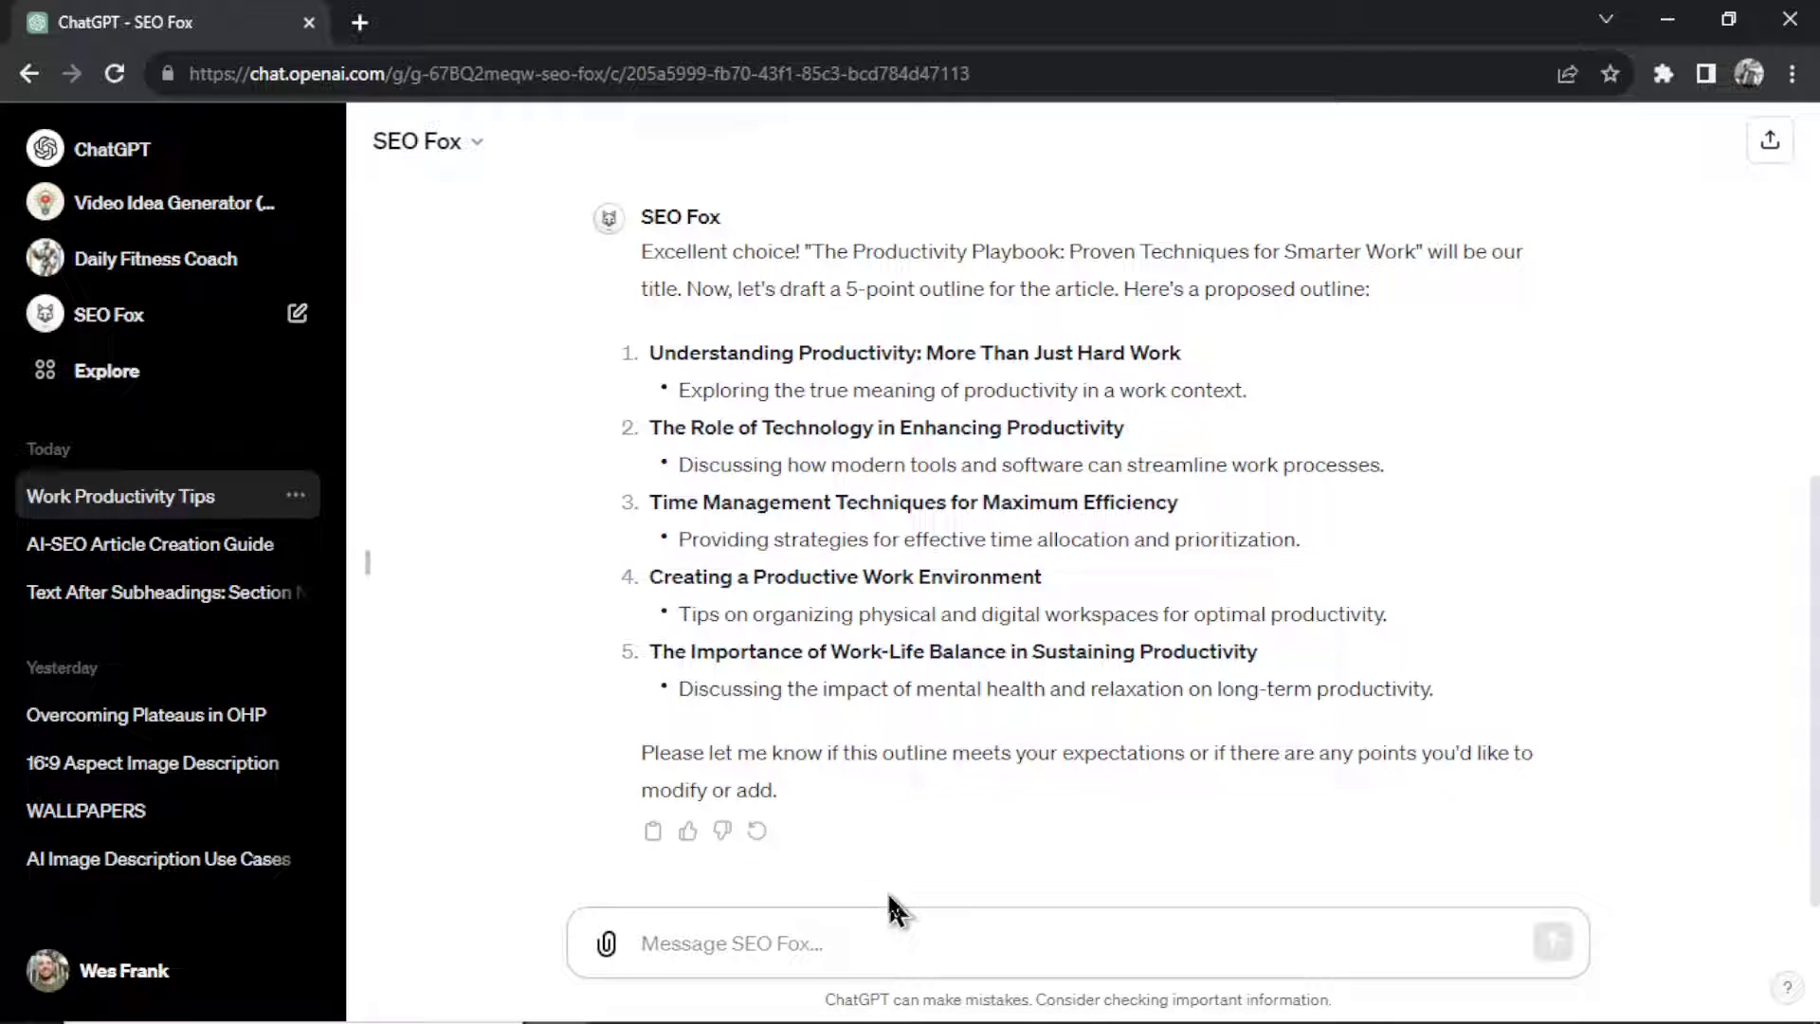
text(Please change po)
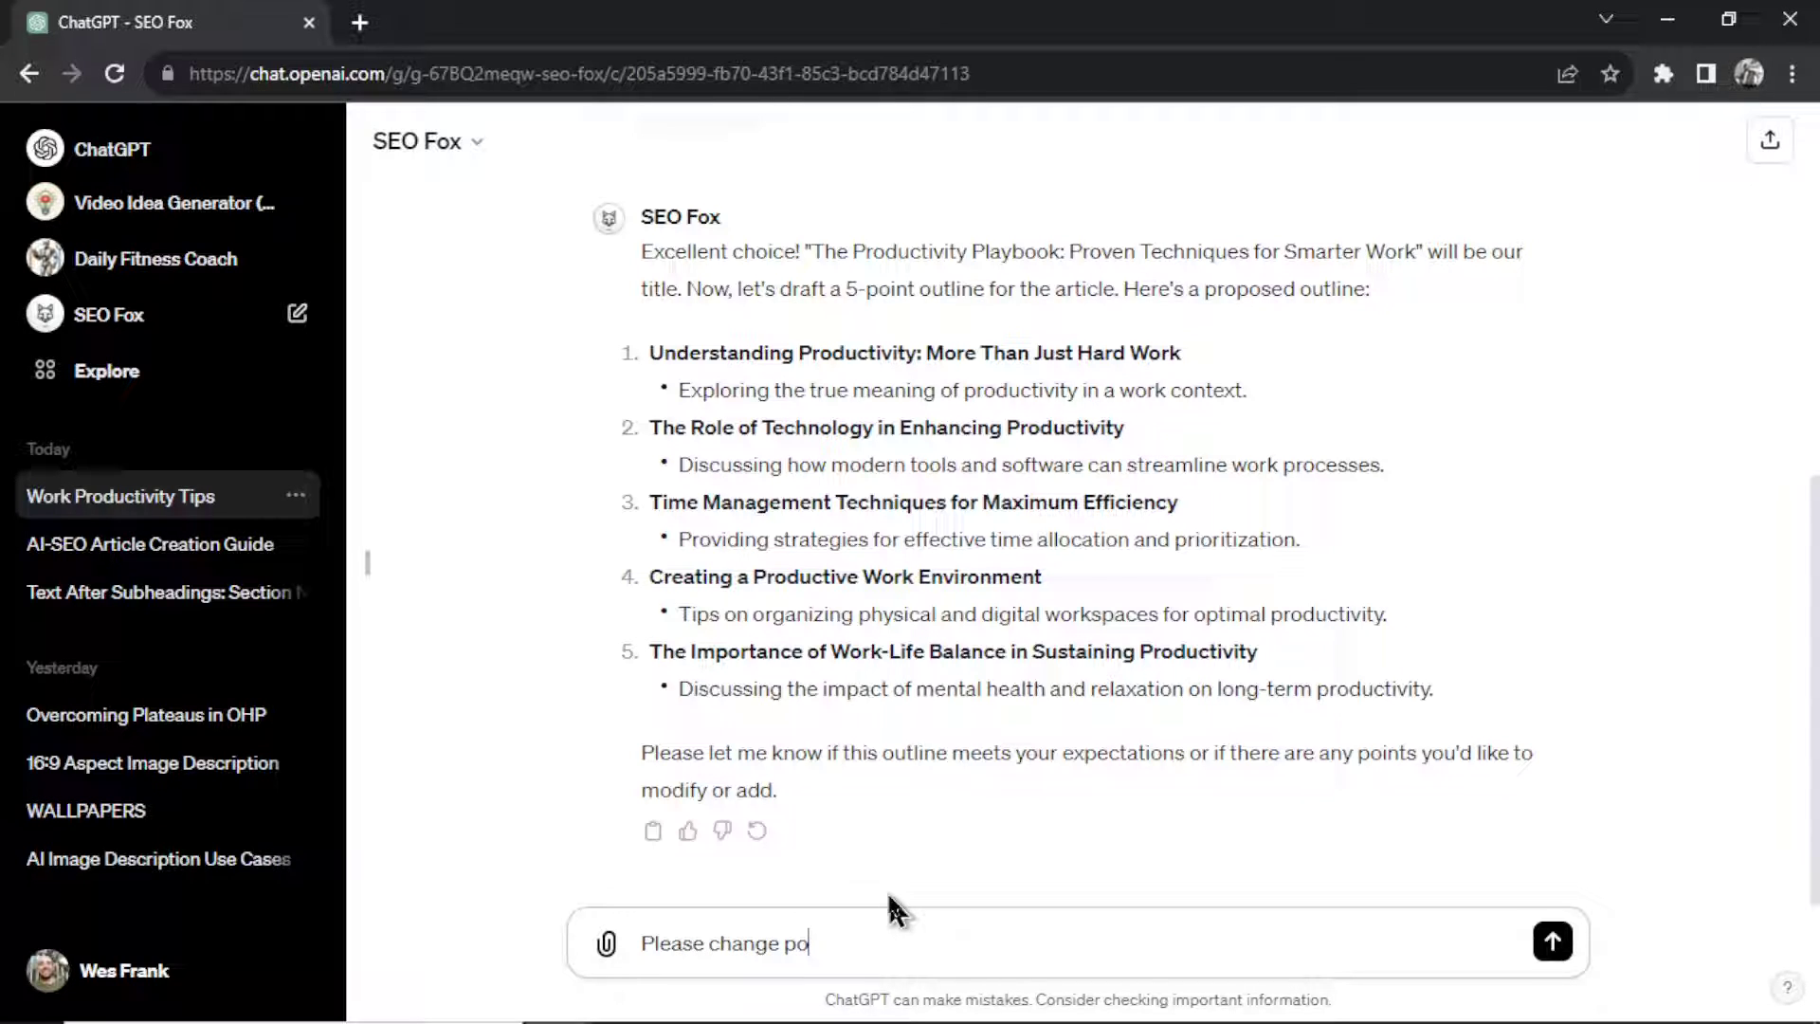
text(int number 5)
key(Return)
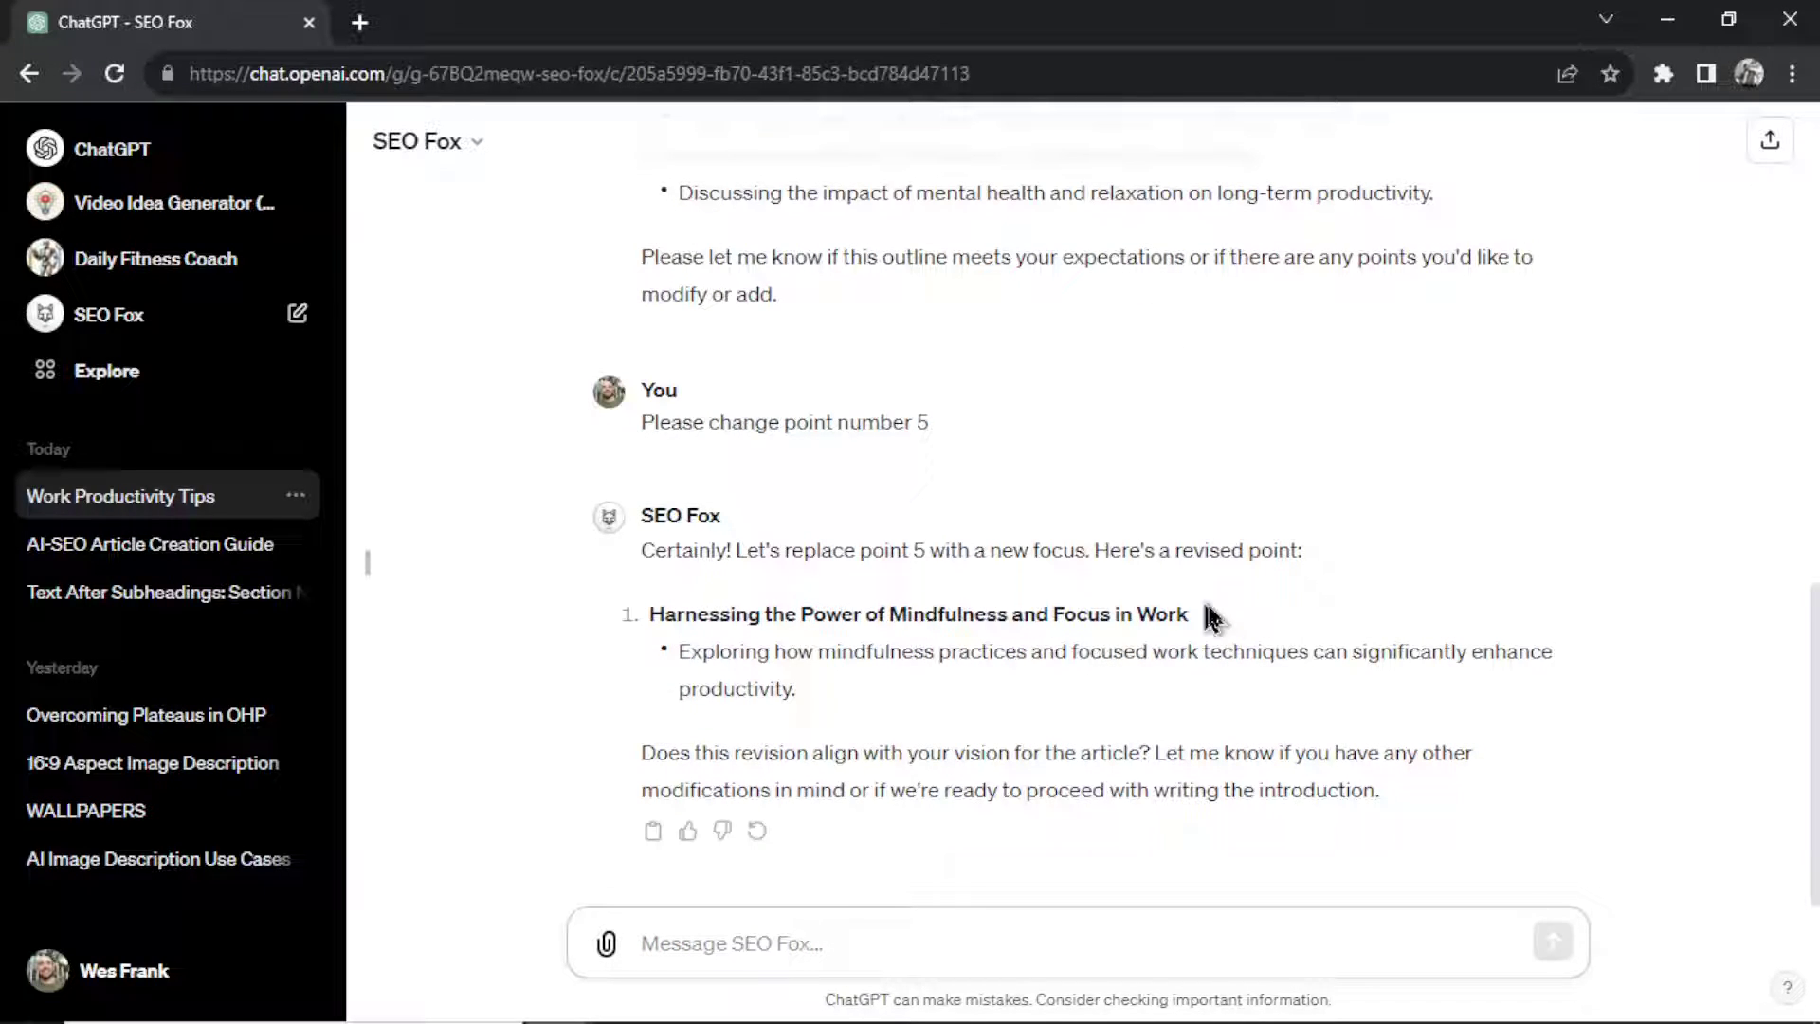
Review the revised outline and approve it with 'Yes. I like the outline. Move onto the next step.'
scroll(1281, 620, up, 2)
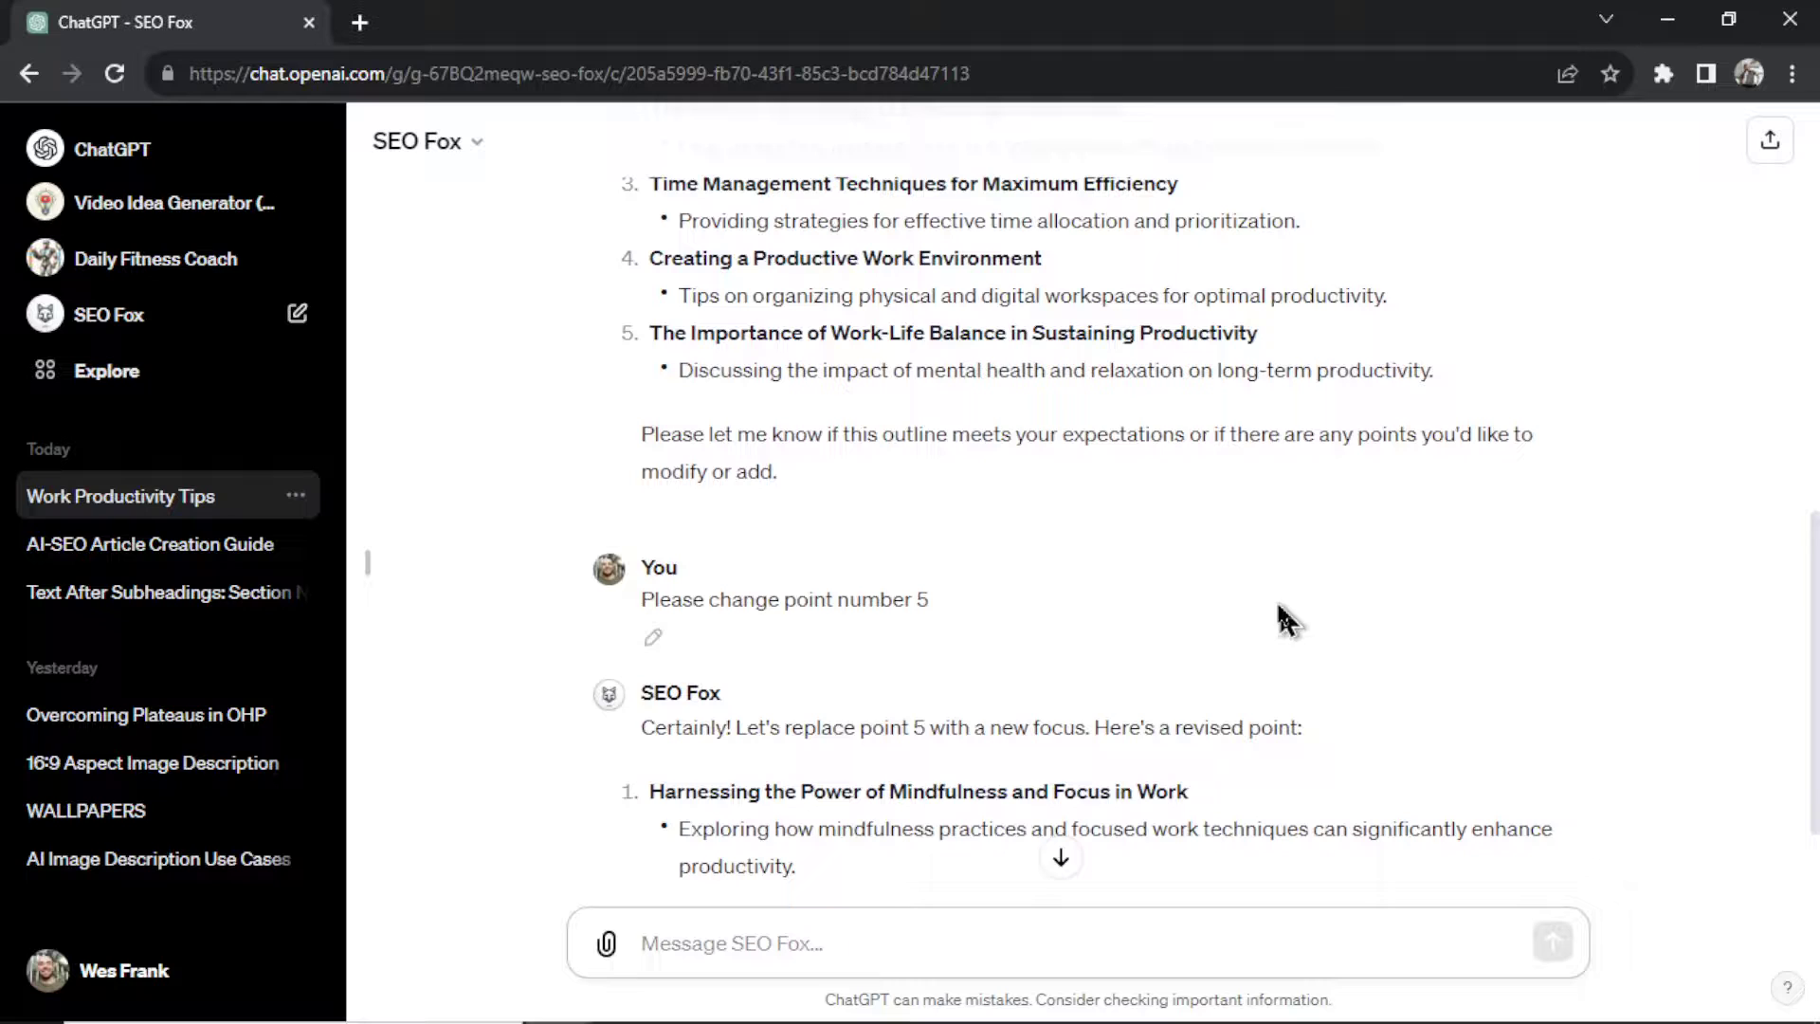
scroll(1112, 617, up, 2)
scroll(1235, 588, down, 2)
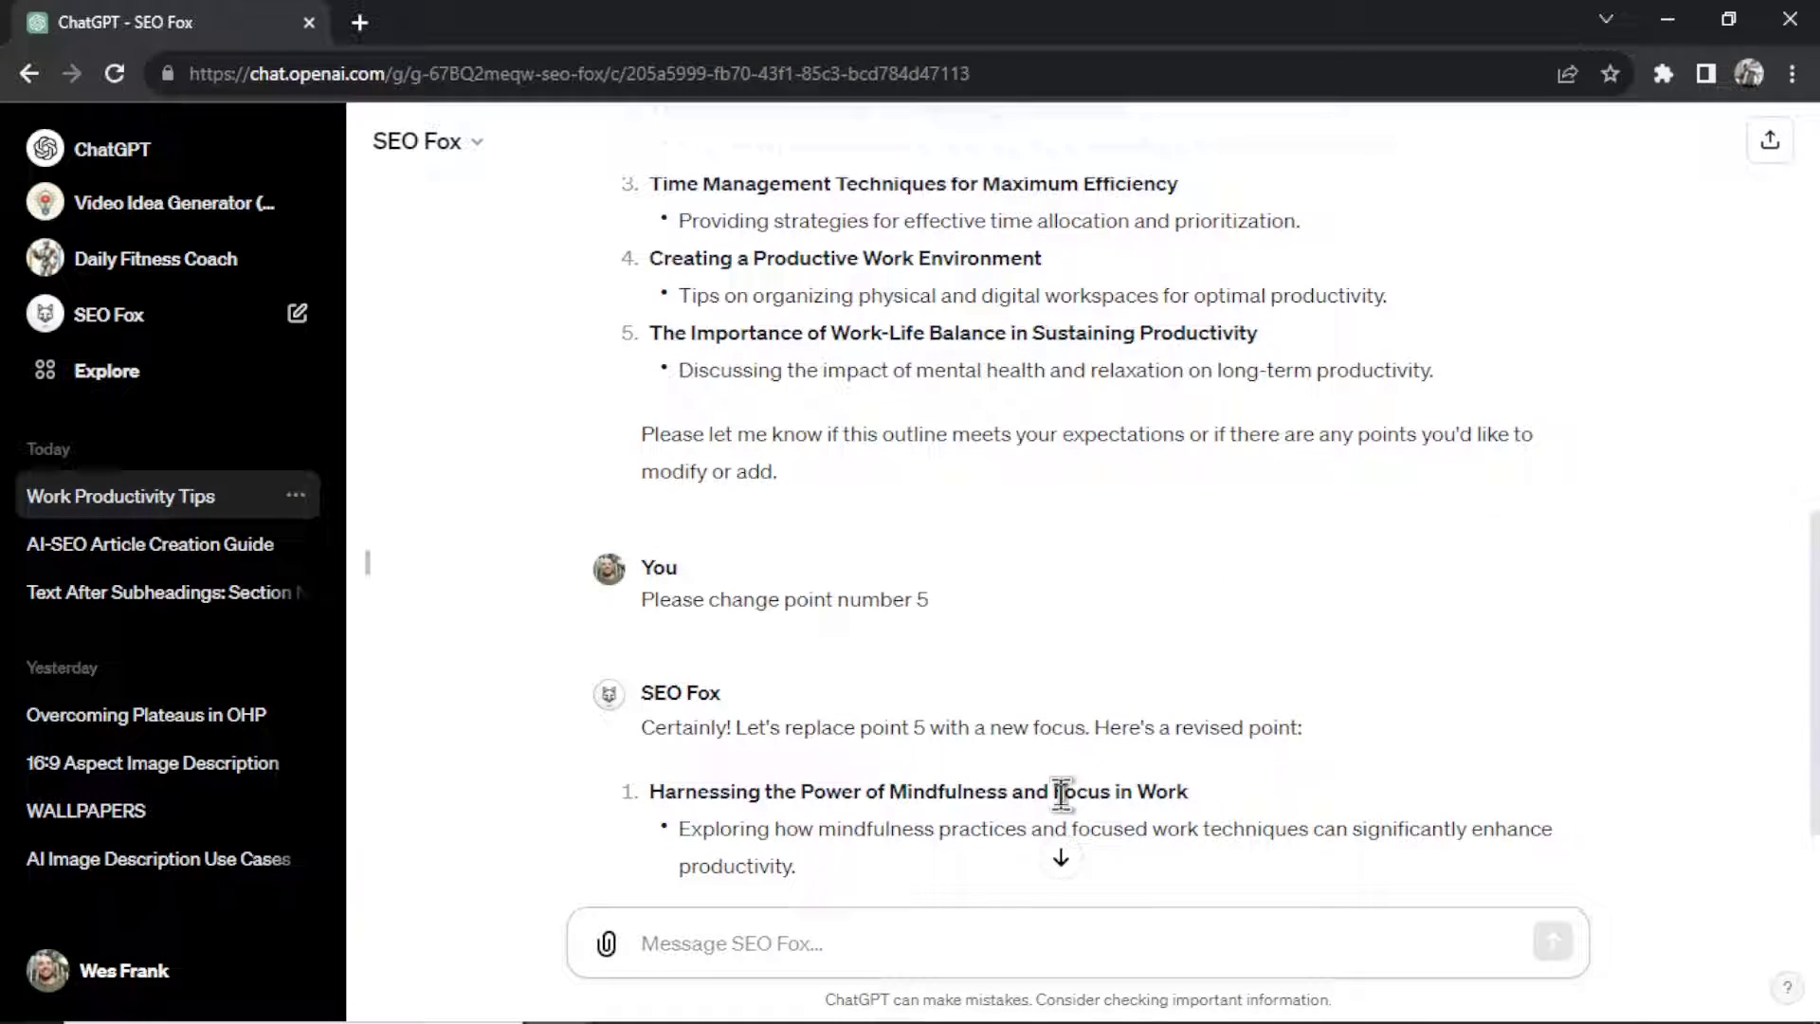
scroll(1185, 609, up, 3)
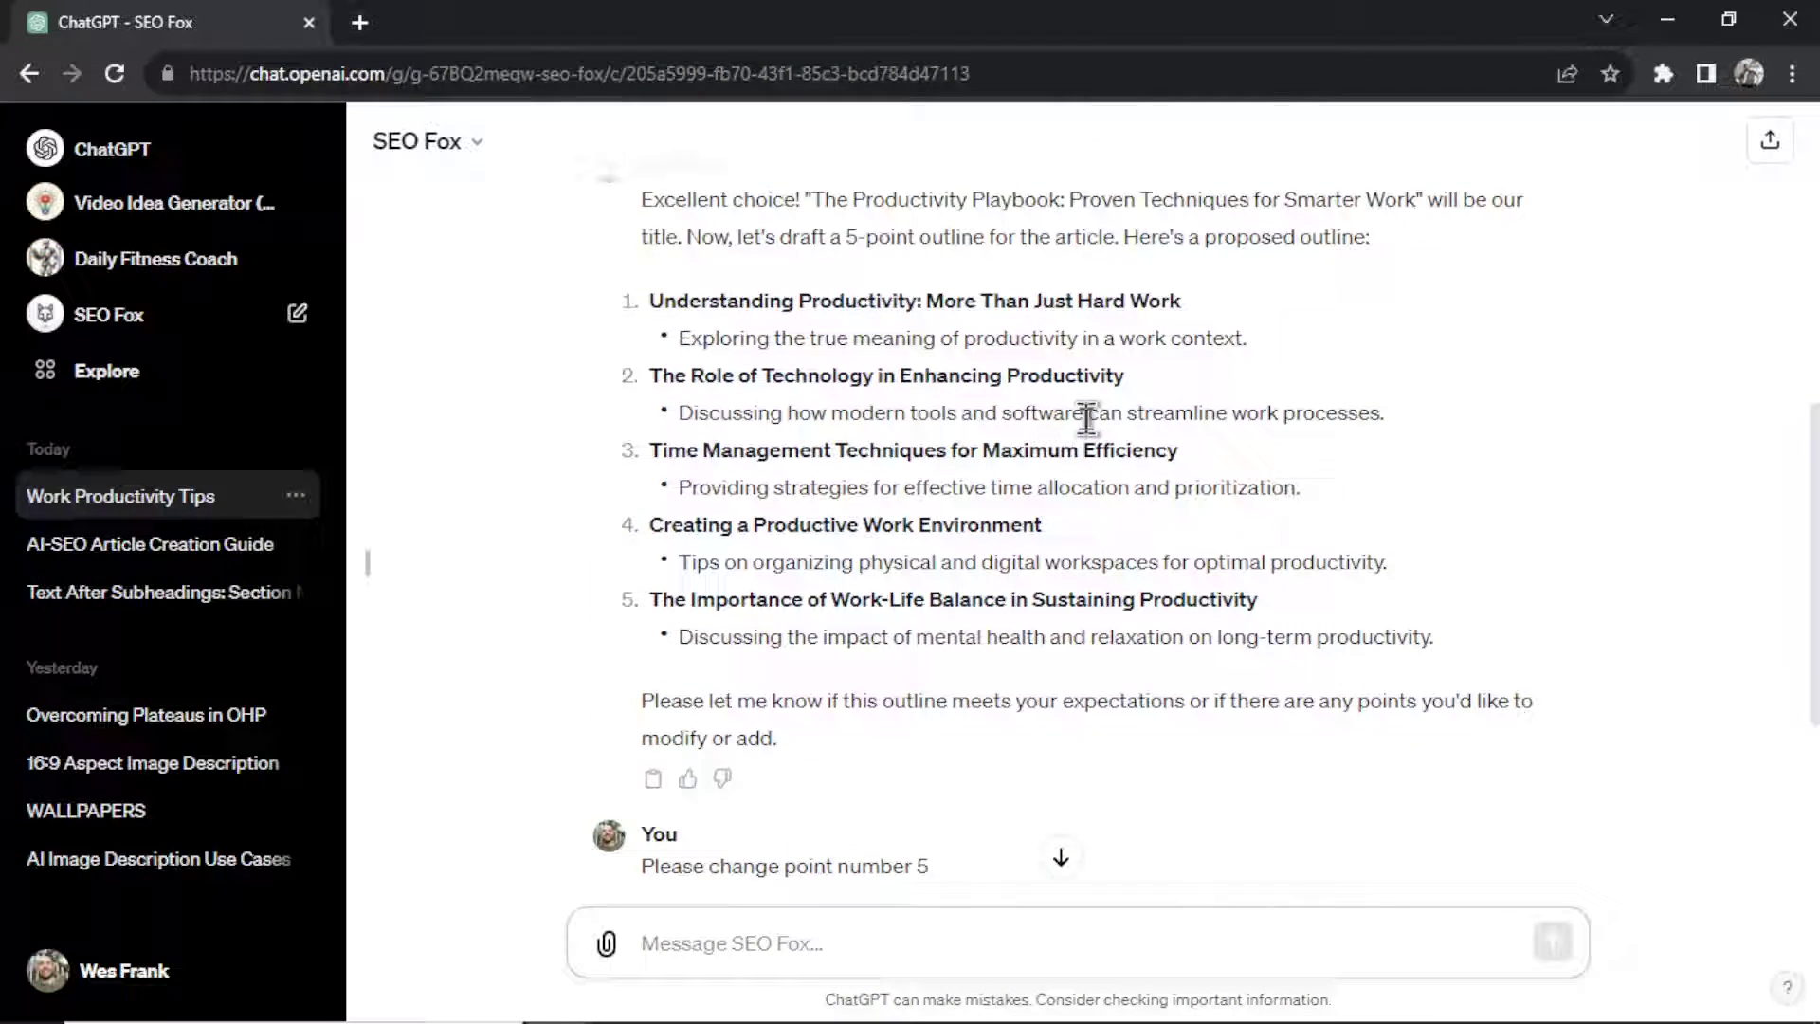
scroll(1099, 426, down, 5)
scroll(1082, 547, up, 6)
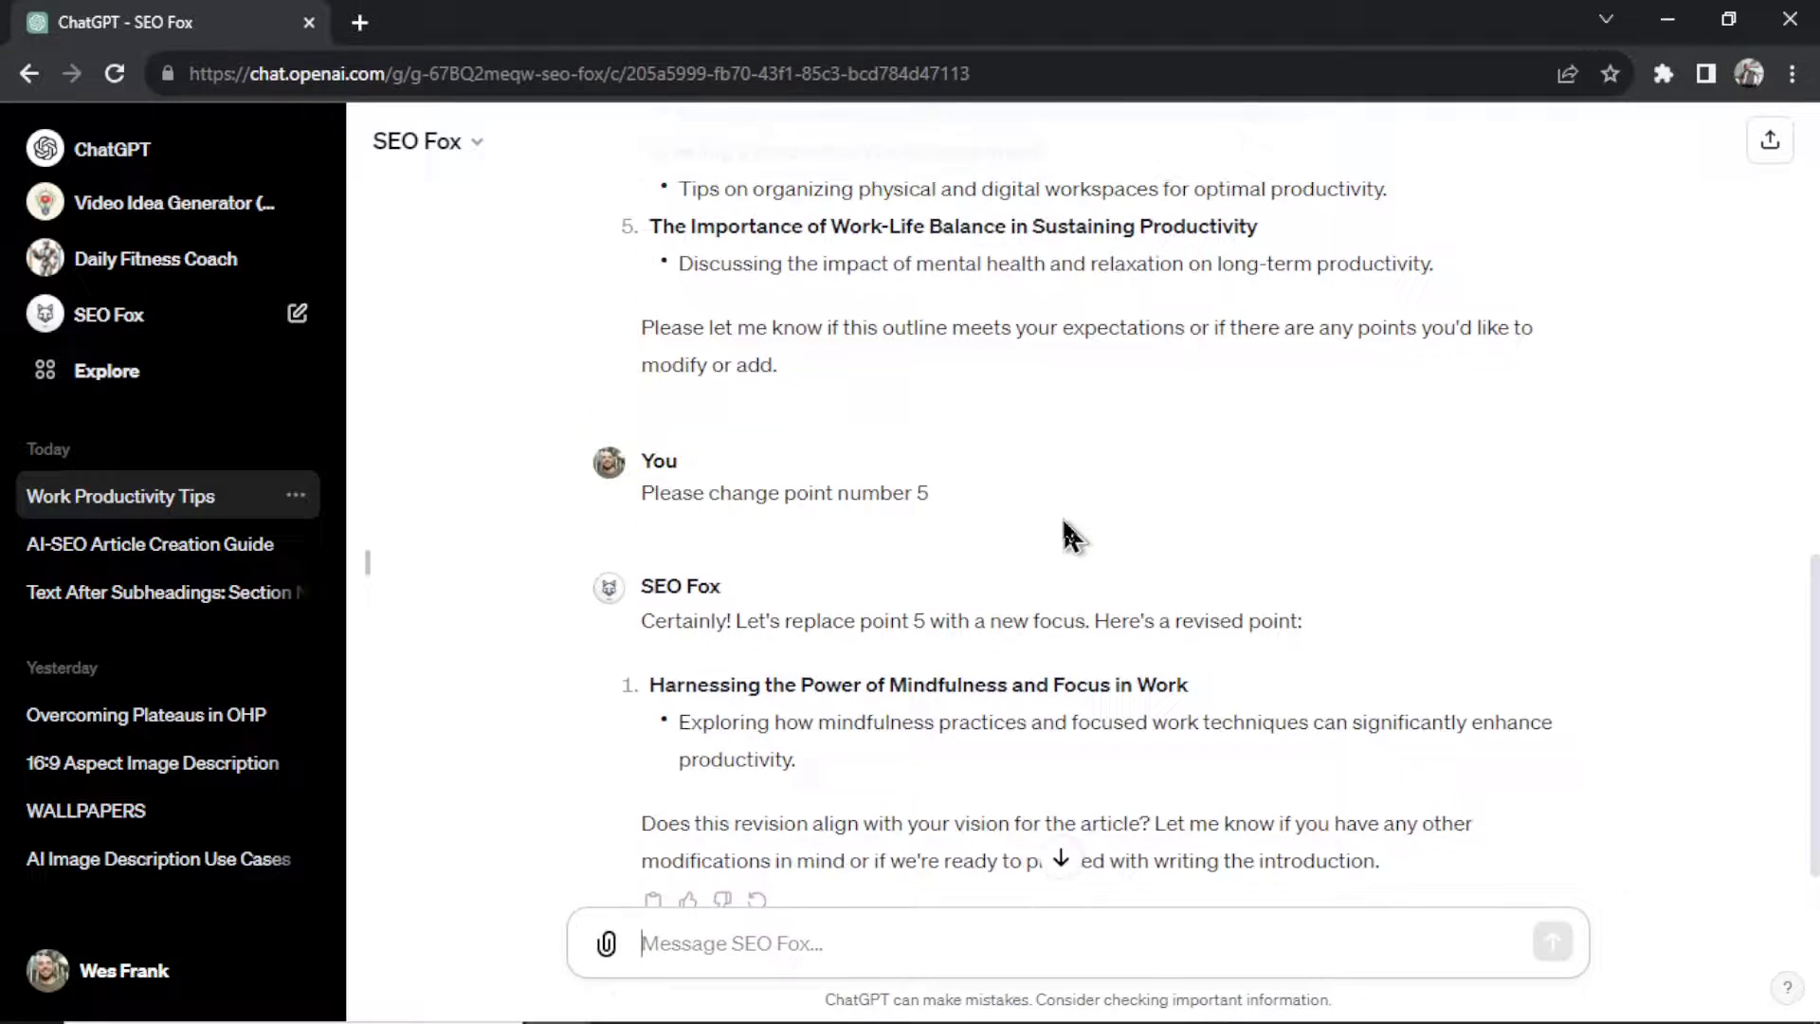
scroll(1074, 471, down, 6)
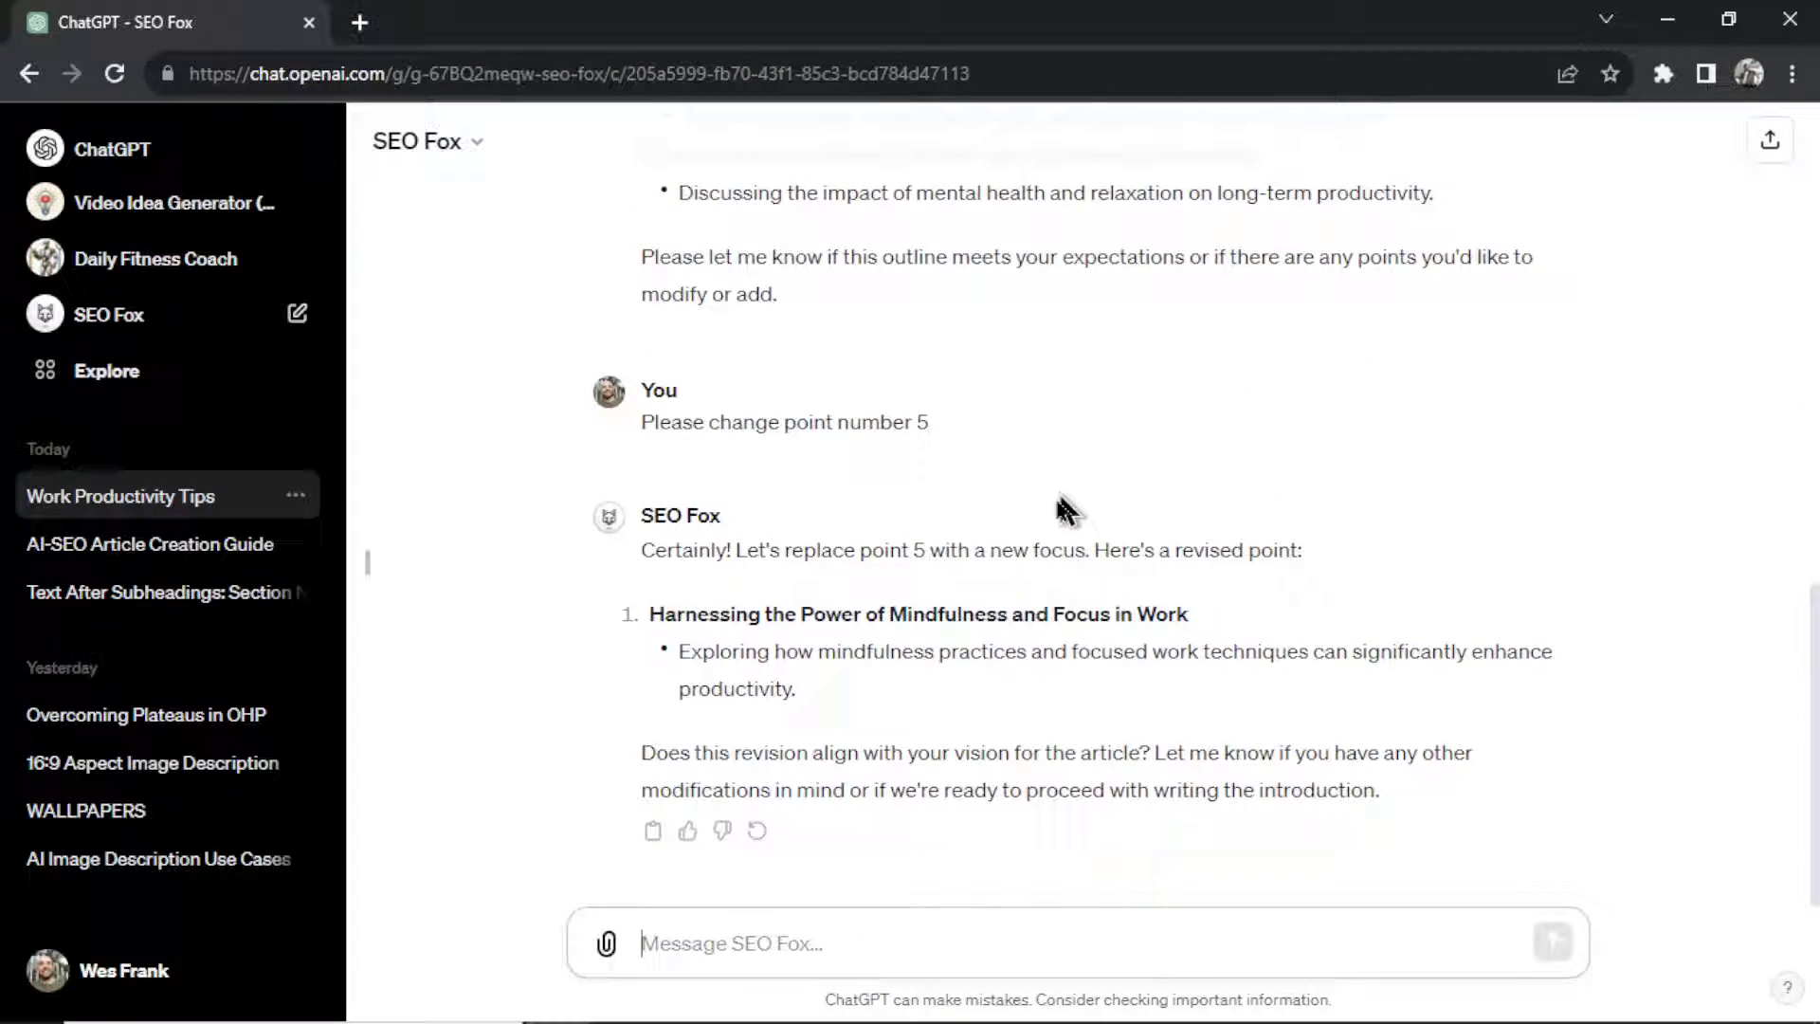
scroll(943, 508, up, 1)
scroll(792, 853, down, 1)
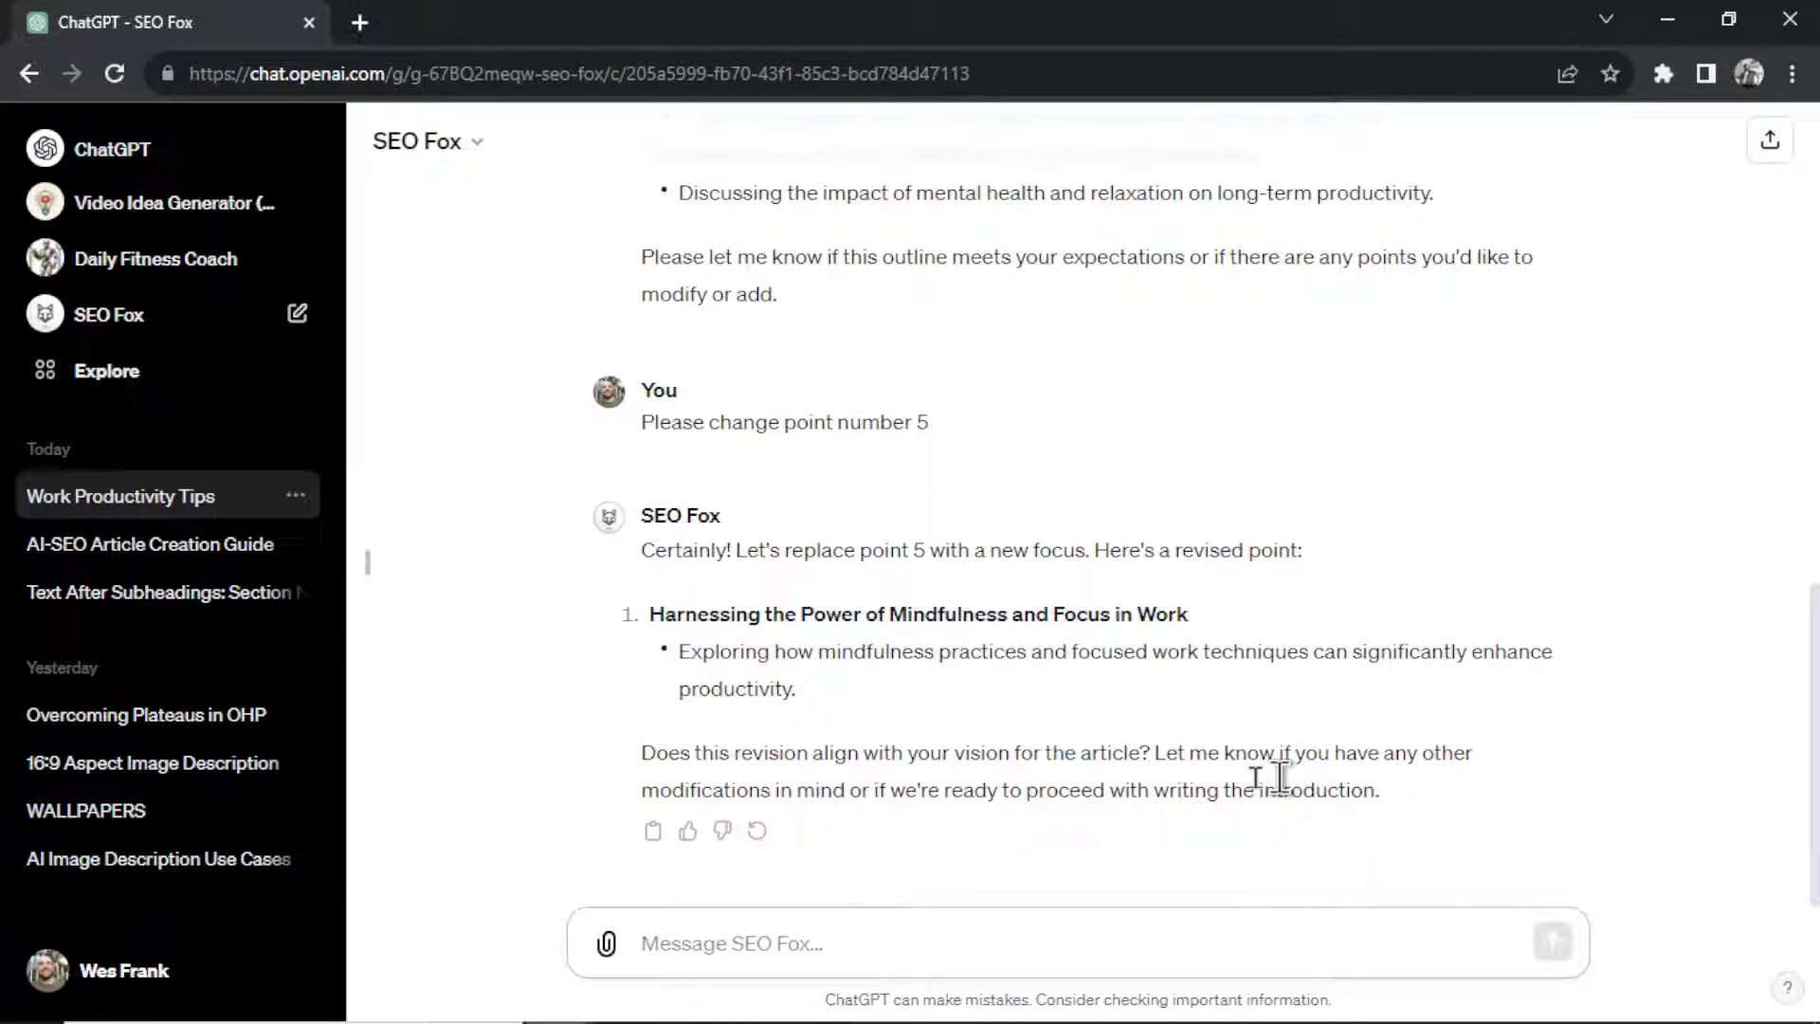
text(Yes. I like the outli)
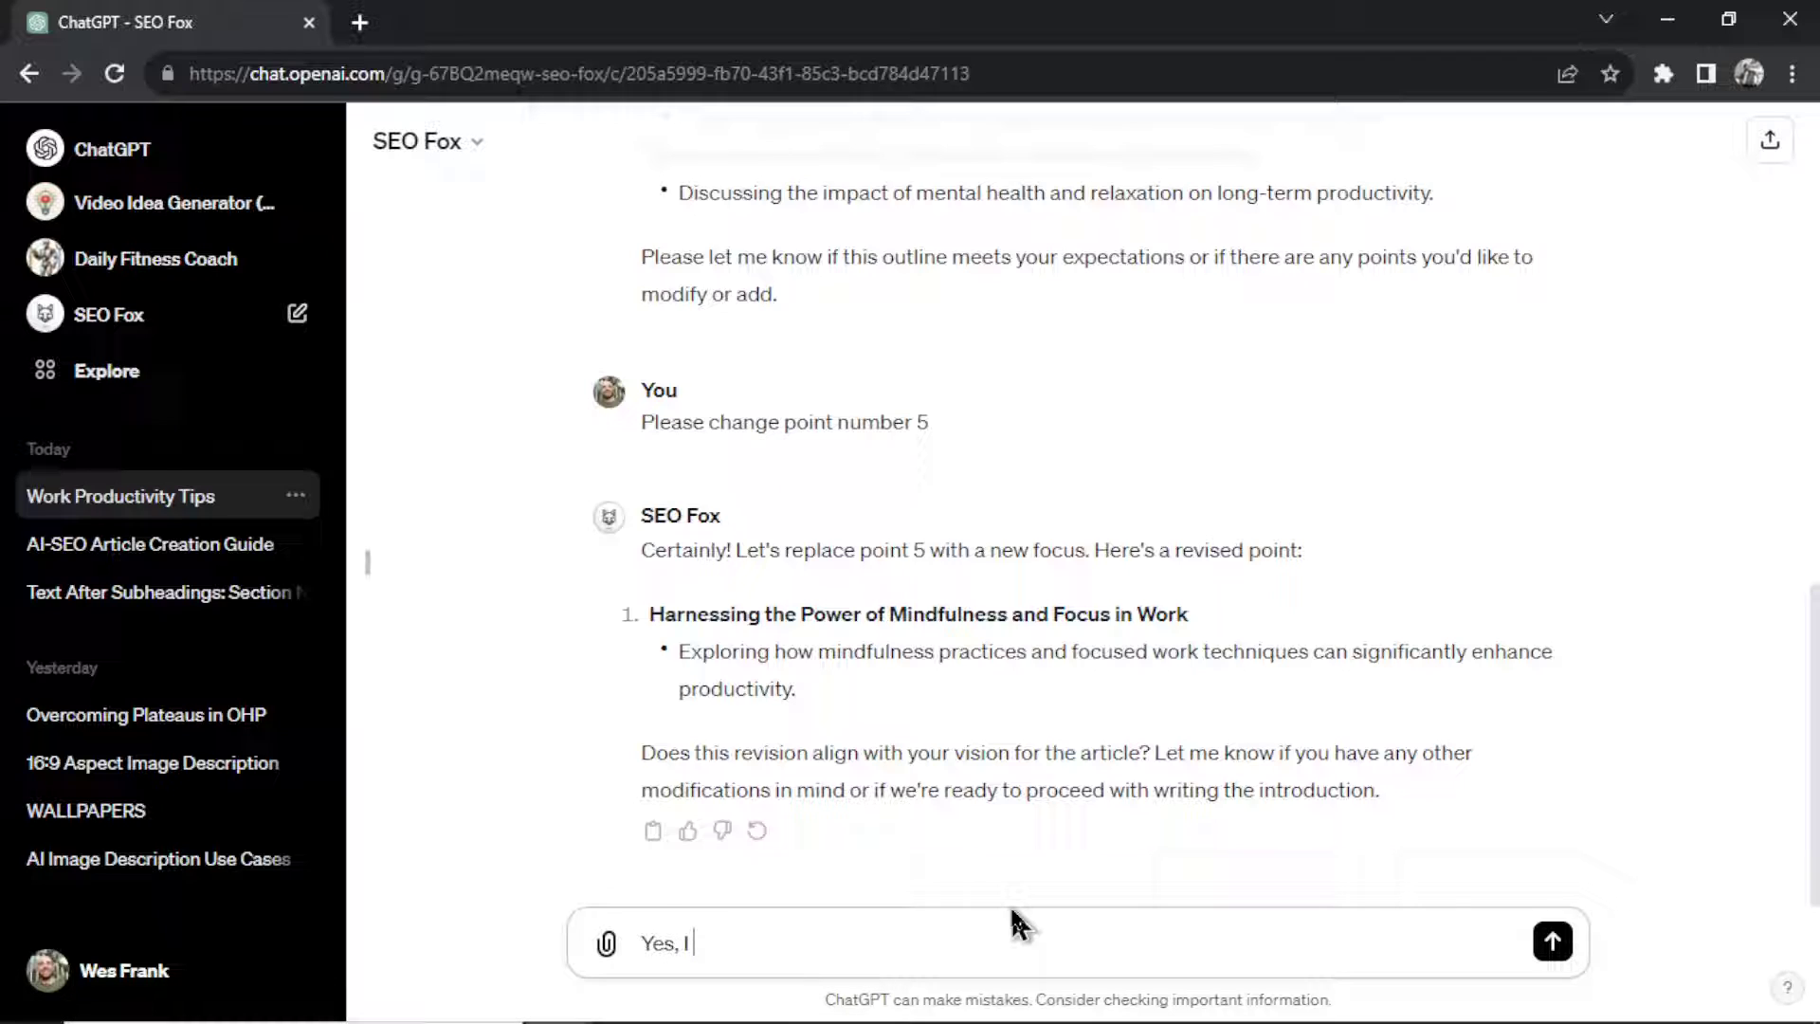
text(ne. )
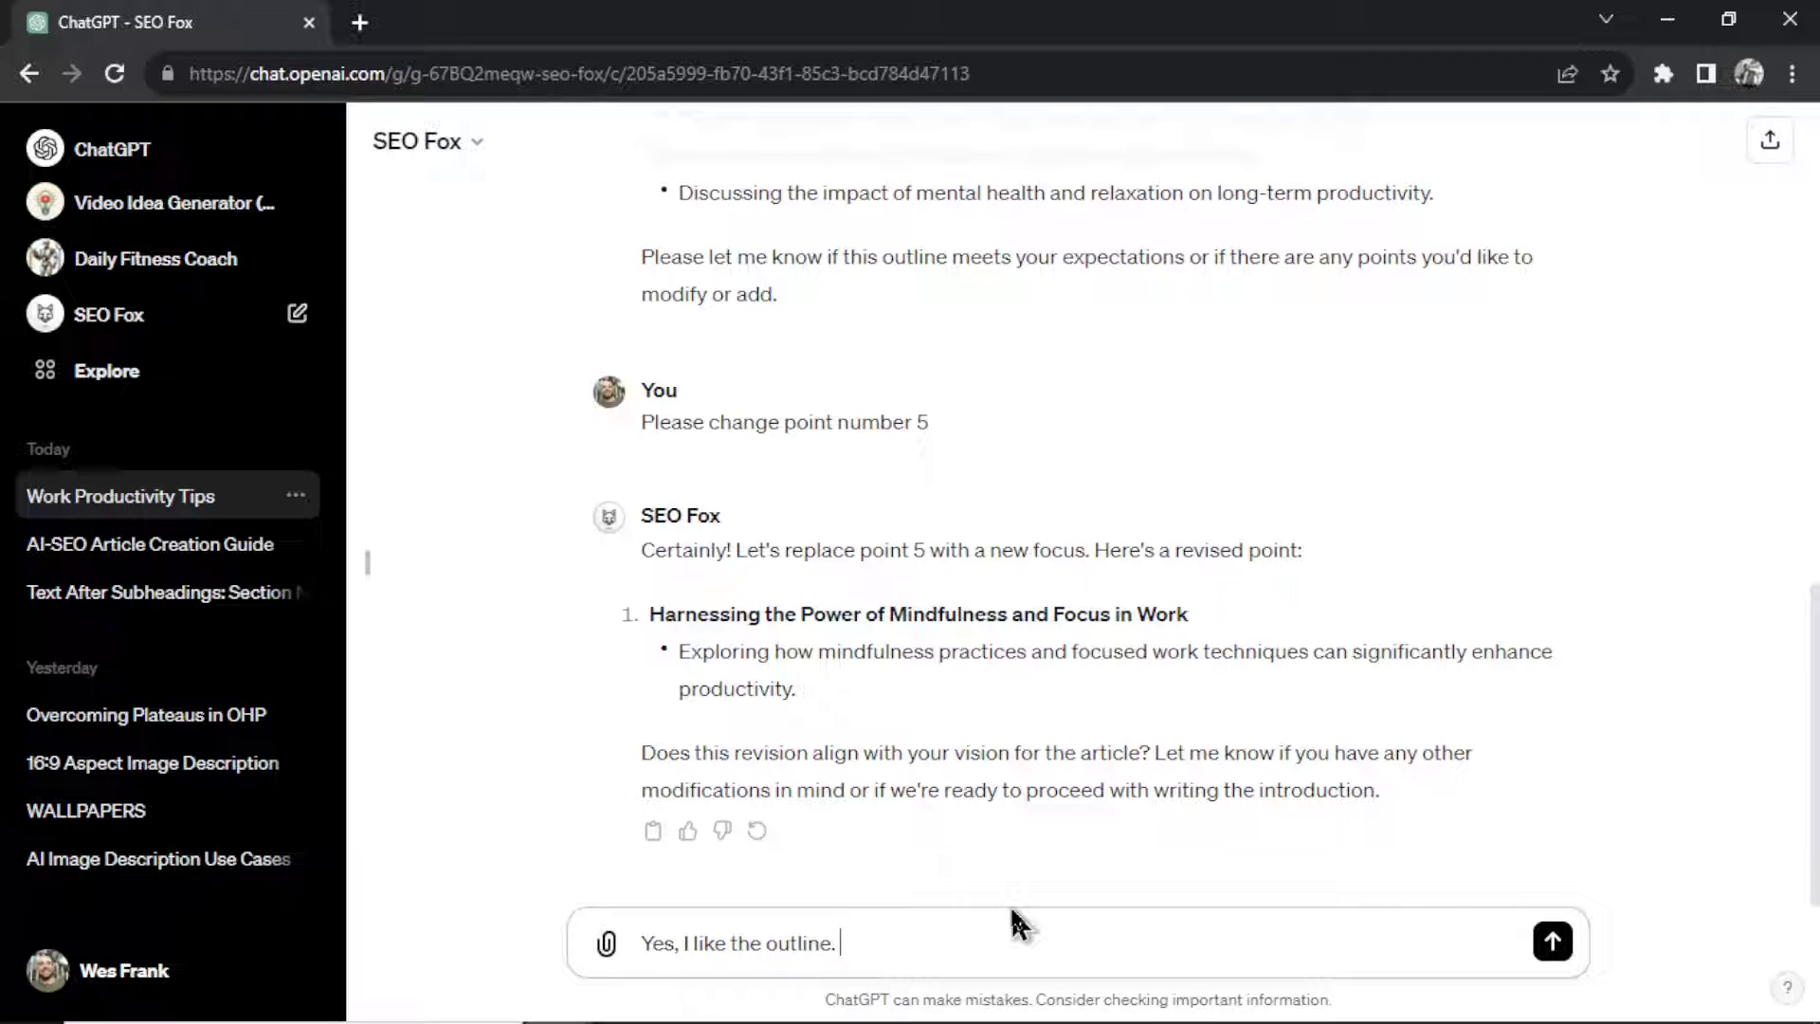
text(Move onto the next step.)
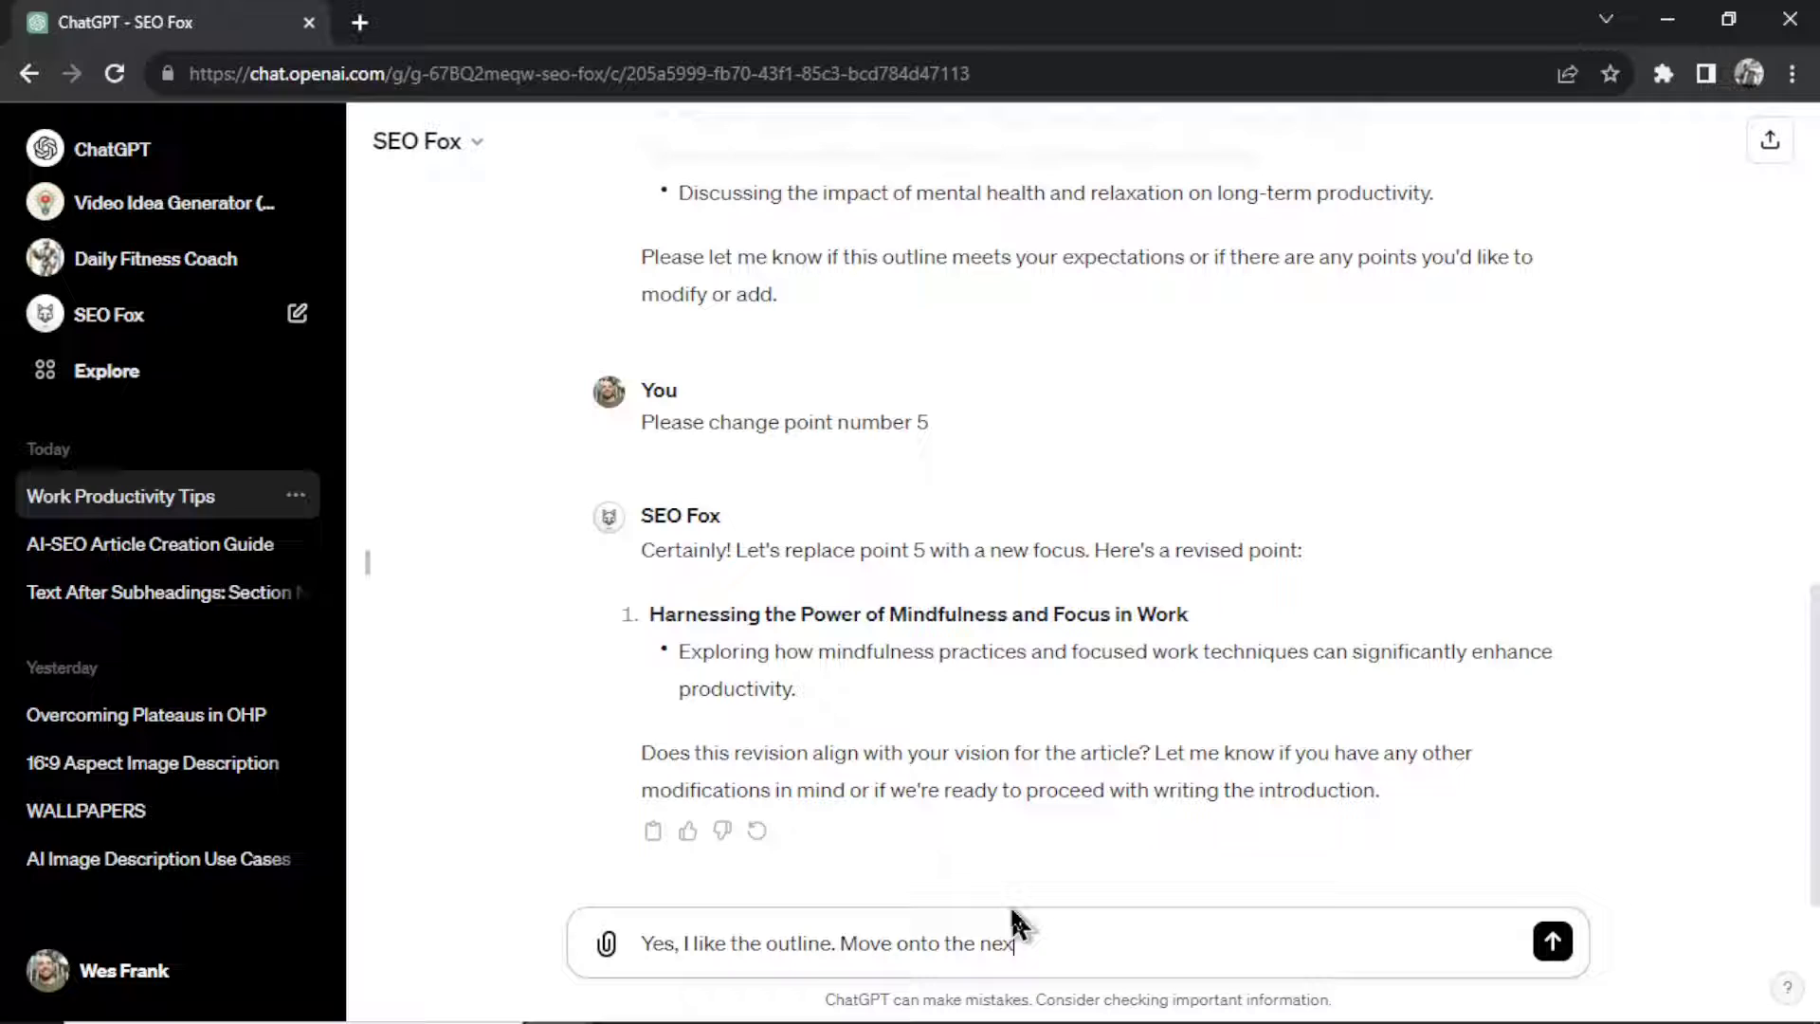
key(Return)
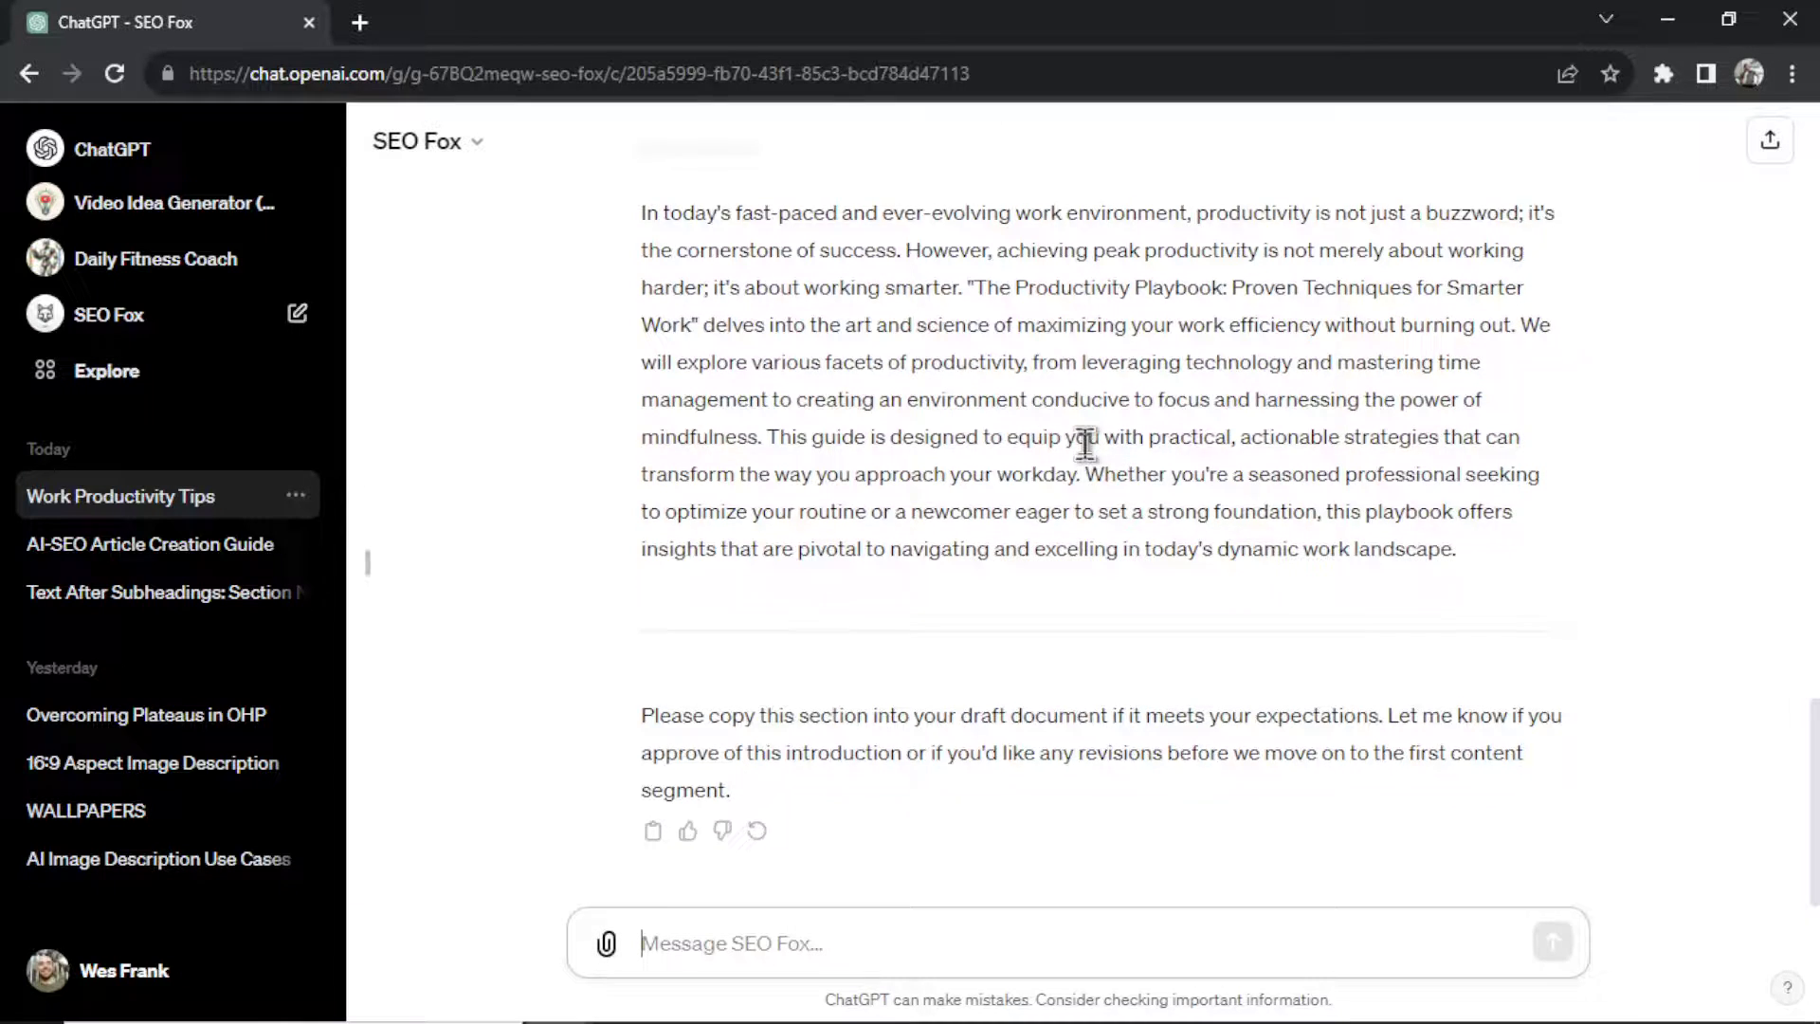
Scroll through SEO Fox's newly written article introduction to read it
scroll(1084, 446, up, 1)
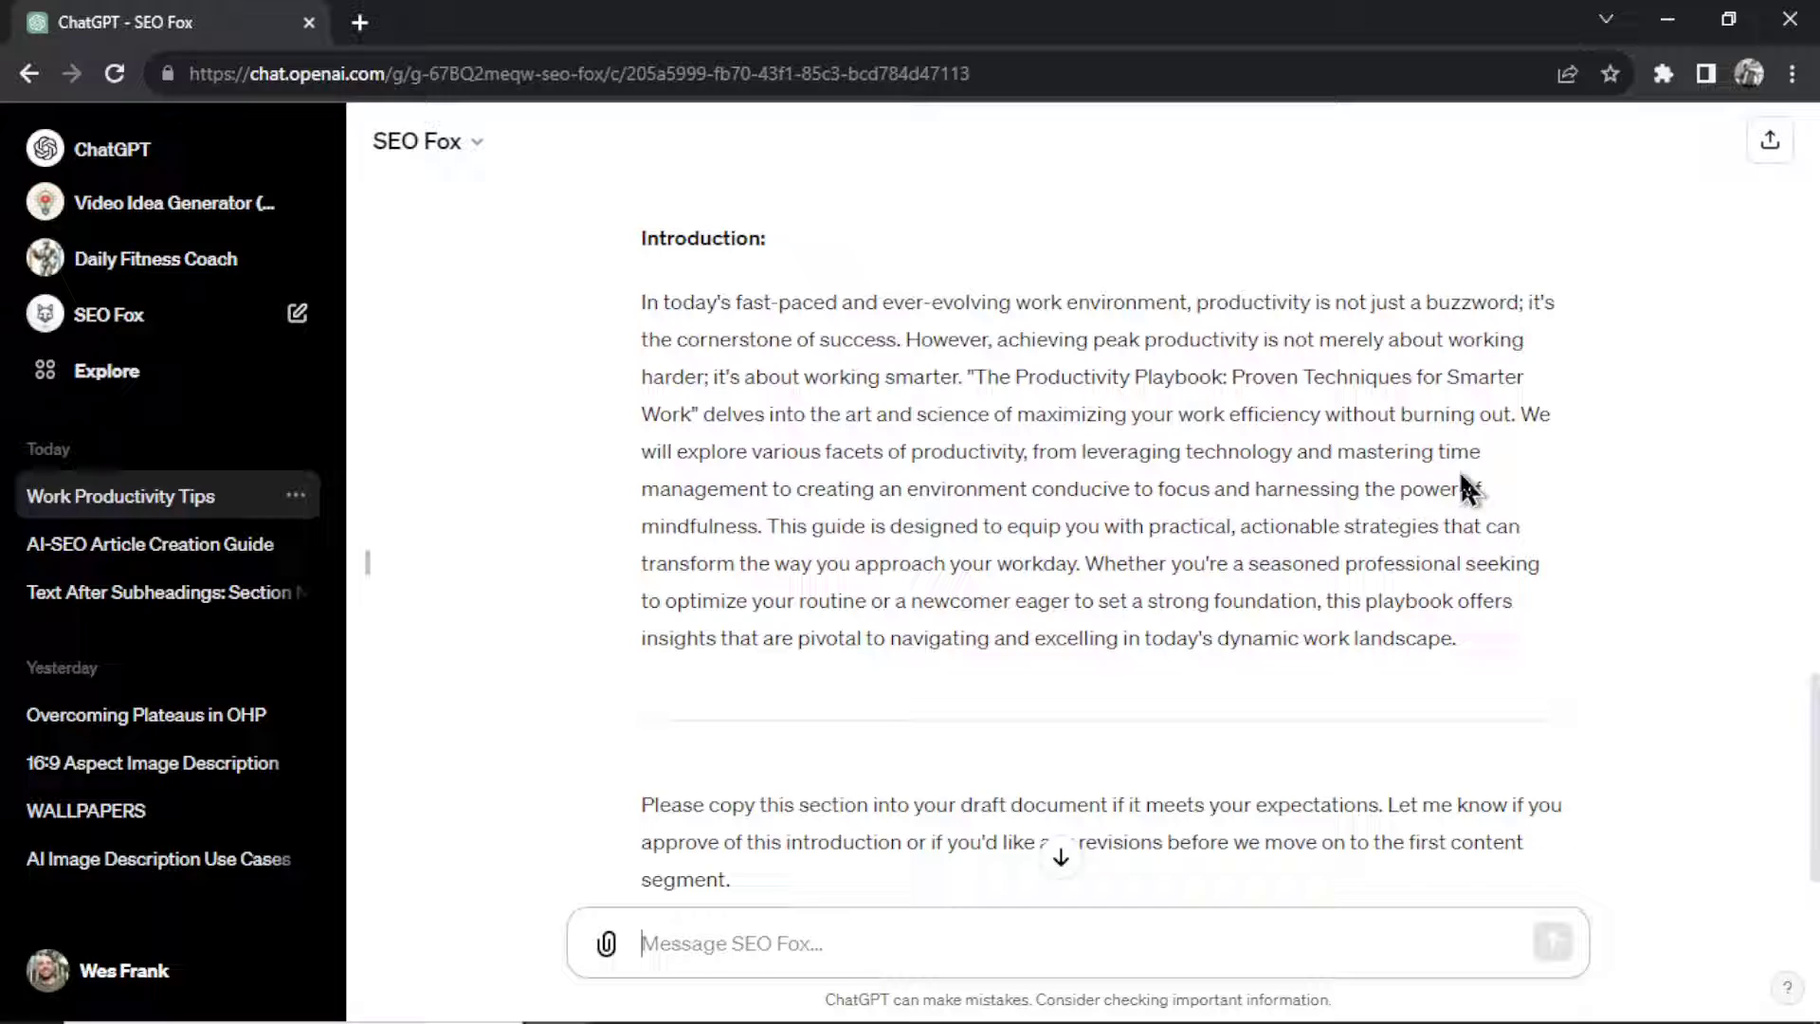
scroll(1100, 438, down, 1)
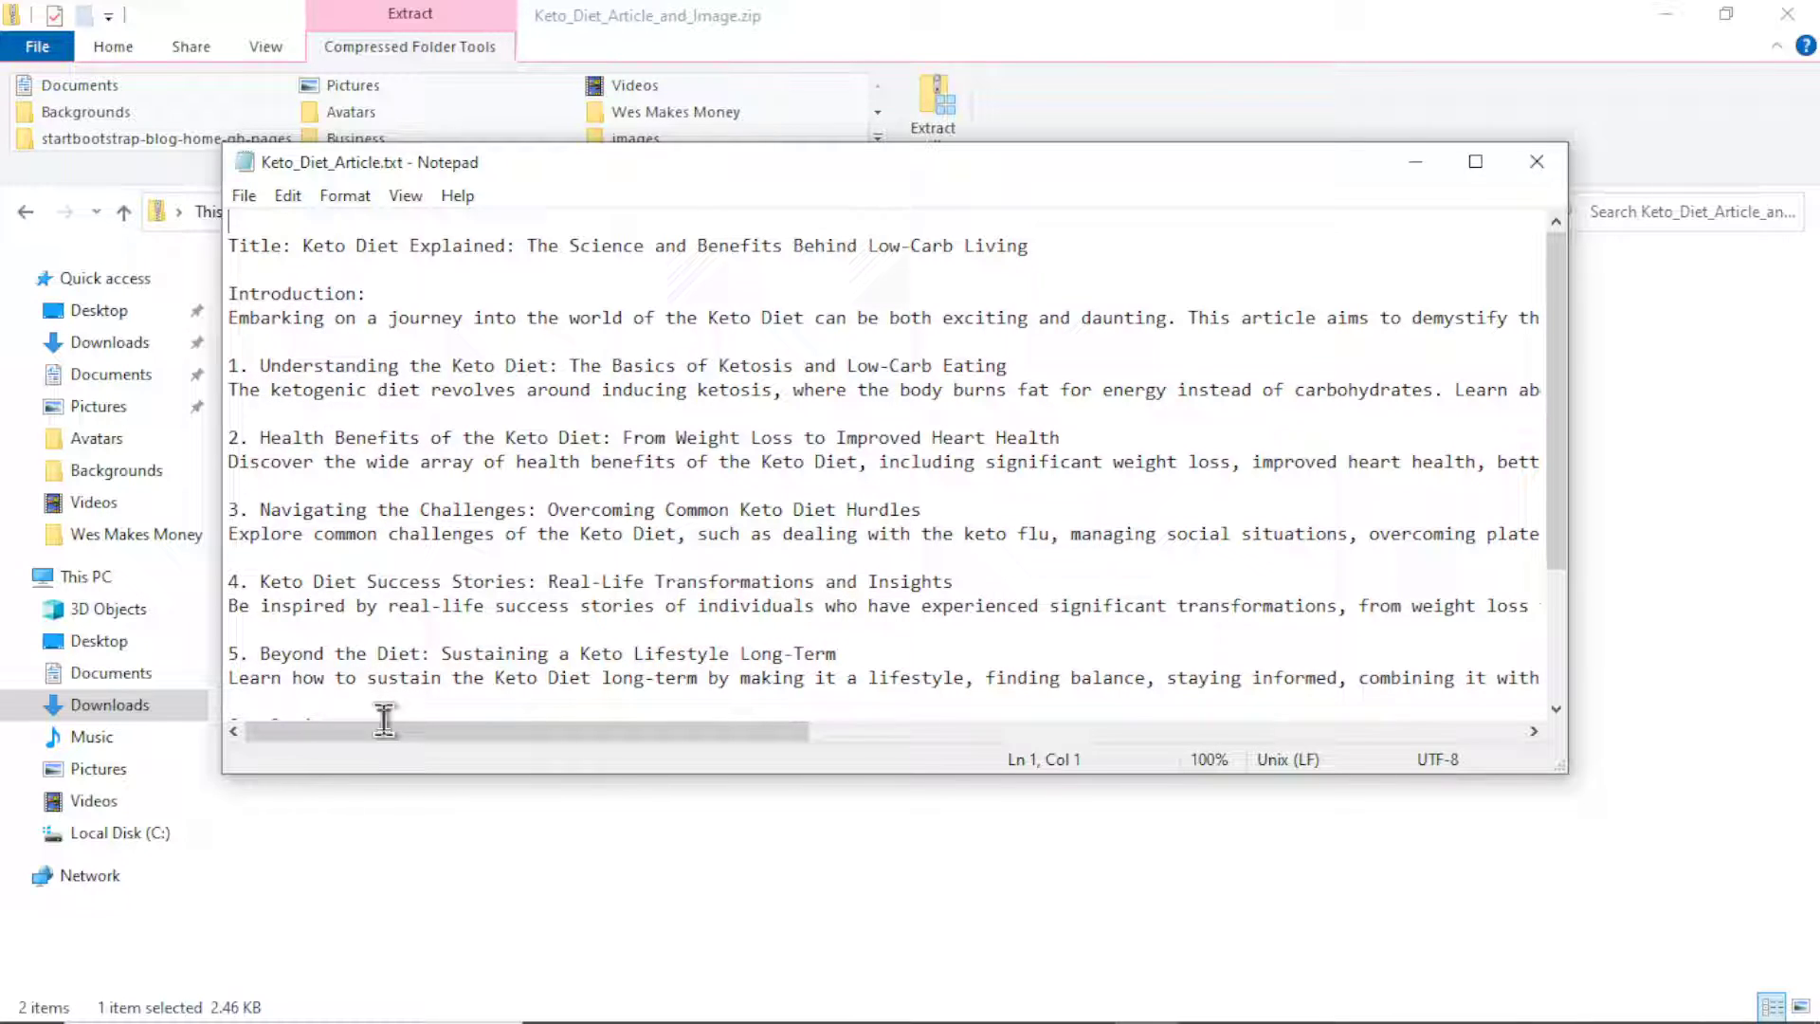
View the Meta-Data section of Keto_Diet_Article.txt, then close Notepad
drag(387, 732, 941, 760)
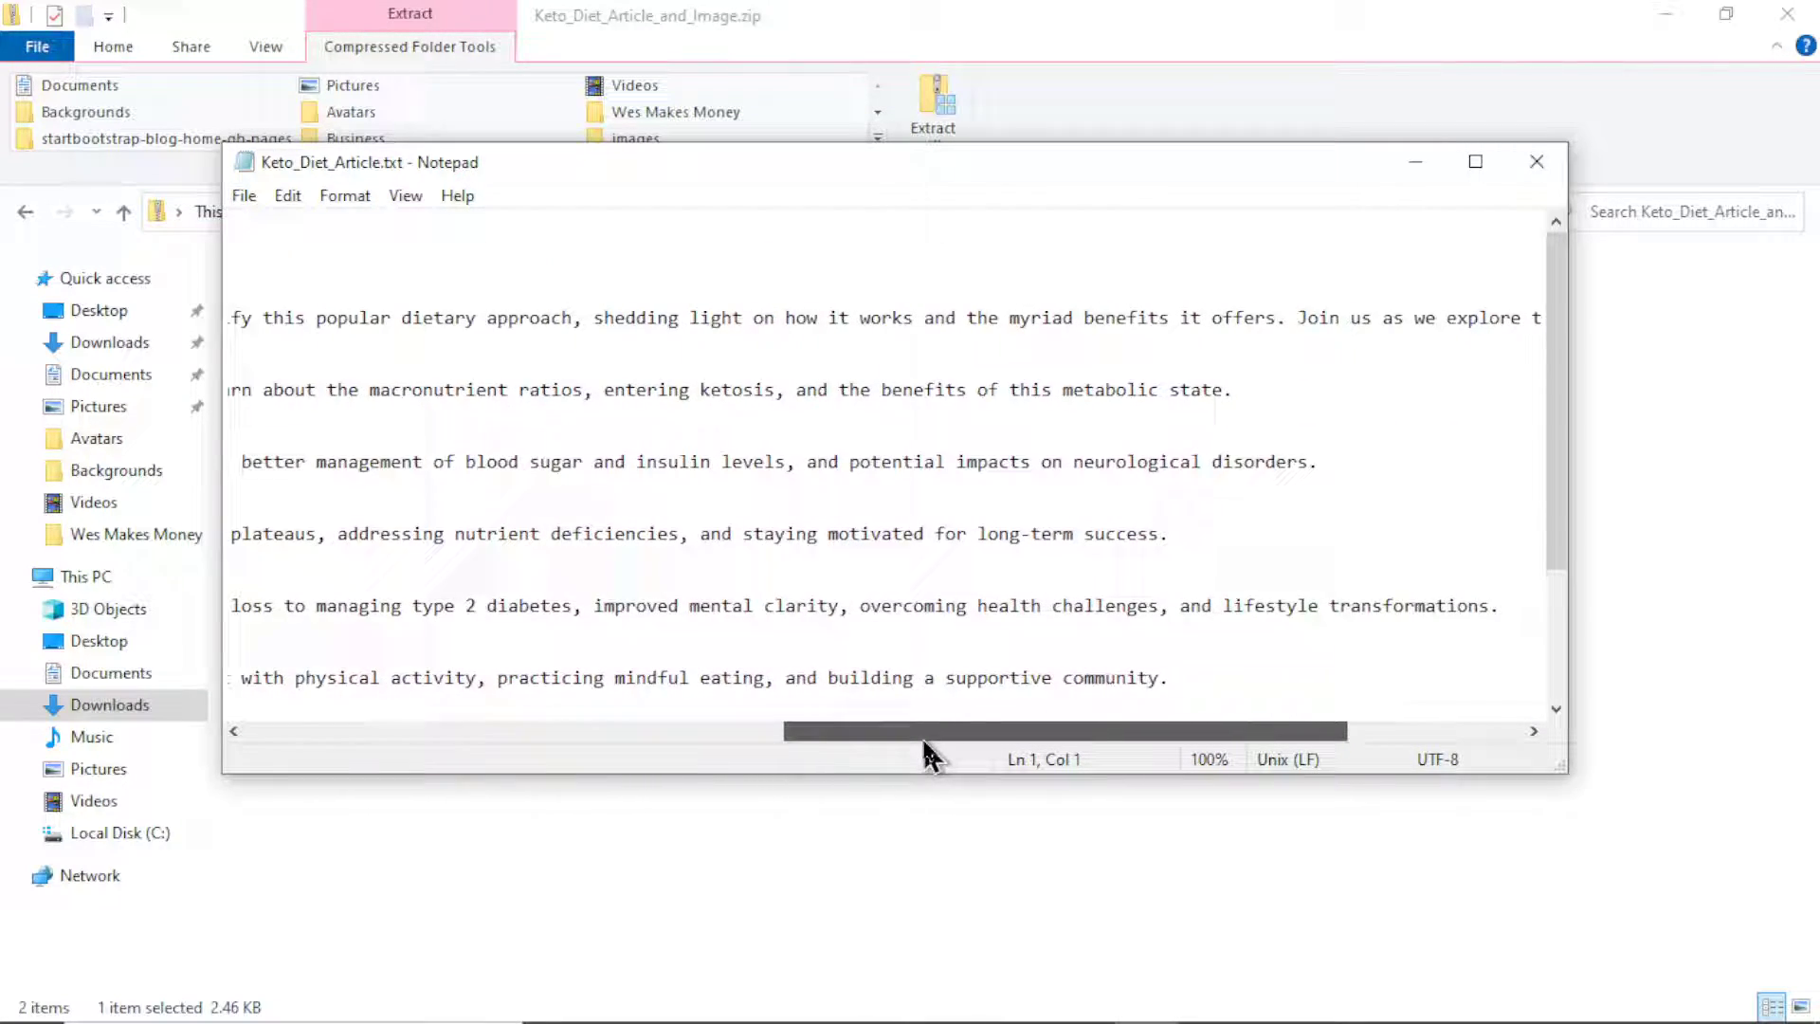
drag(925, 744, 372, 730)
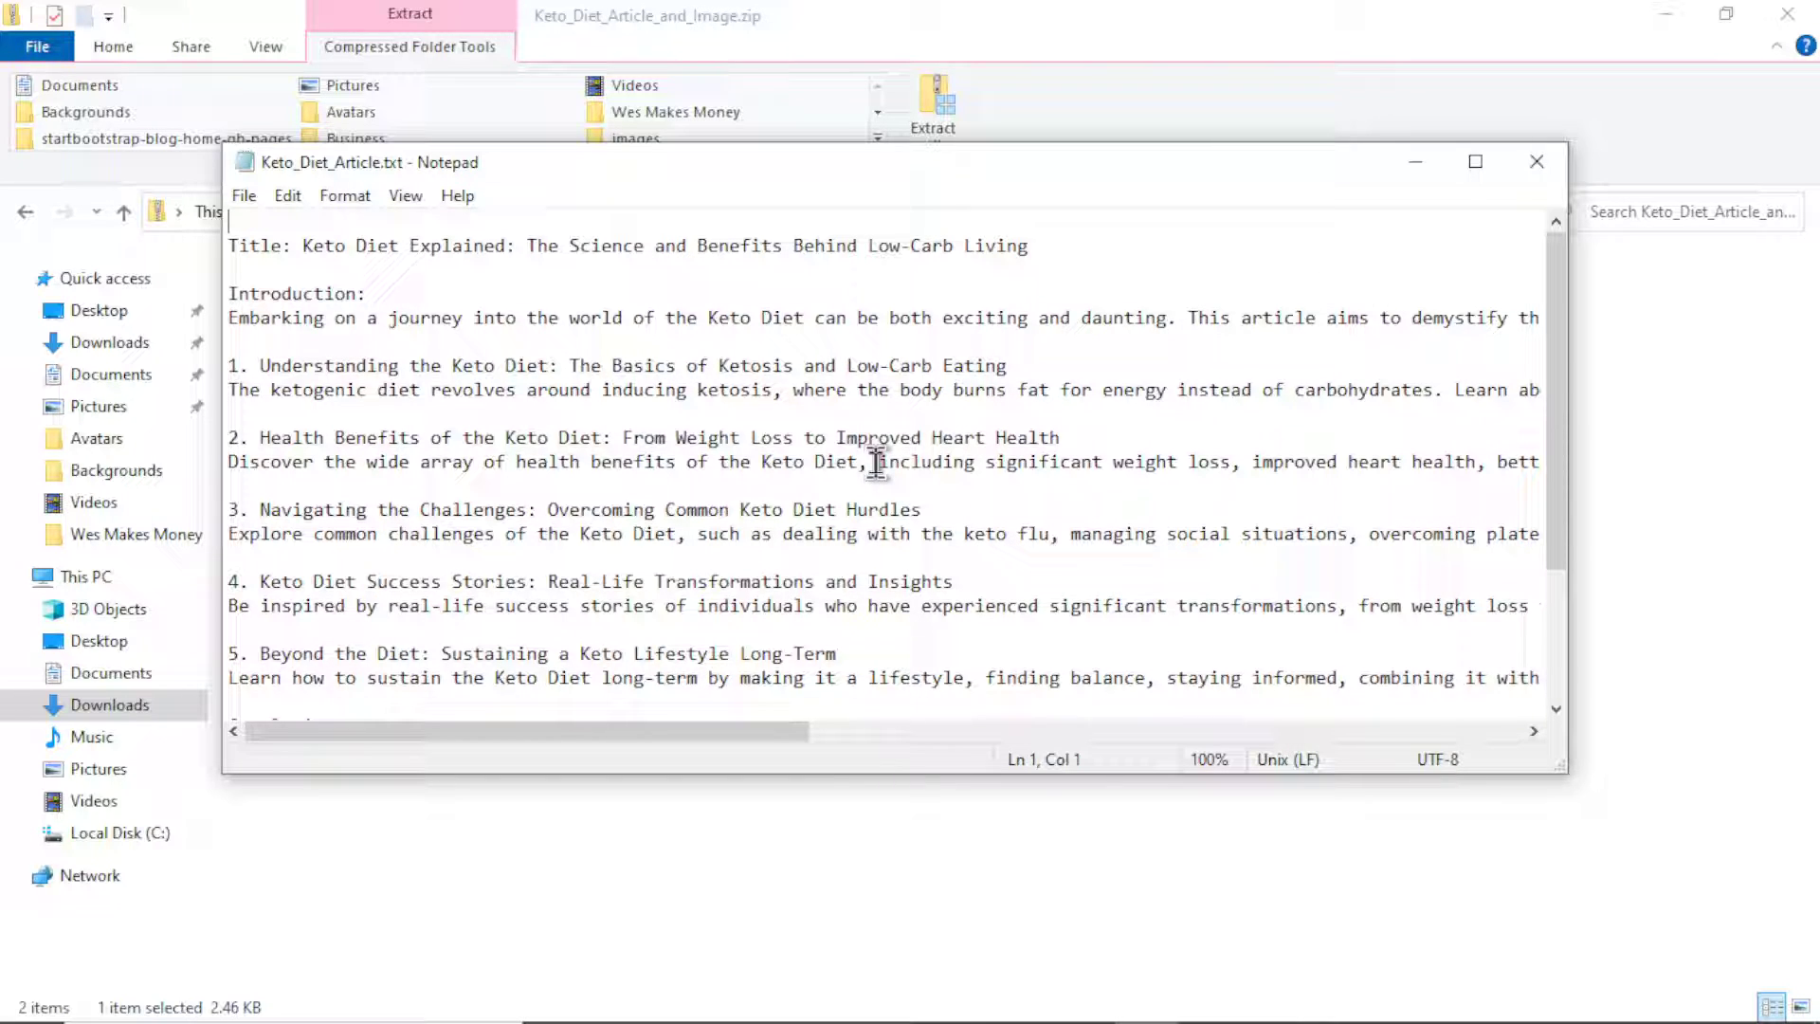
drag(1559, 333, 1559, 488)
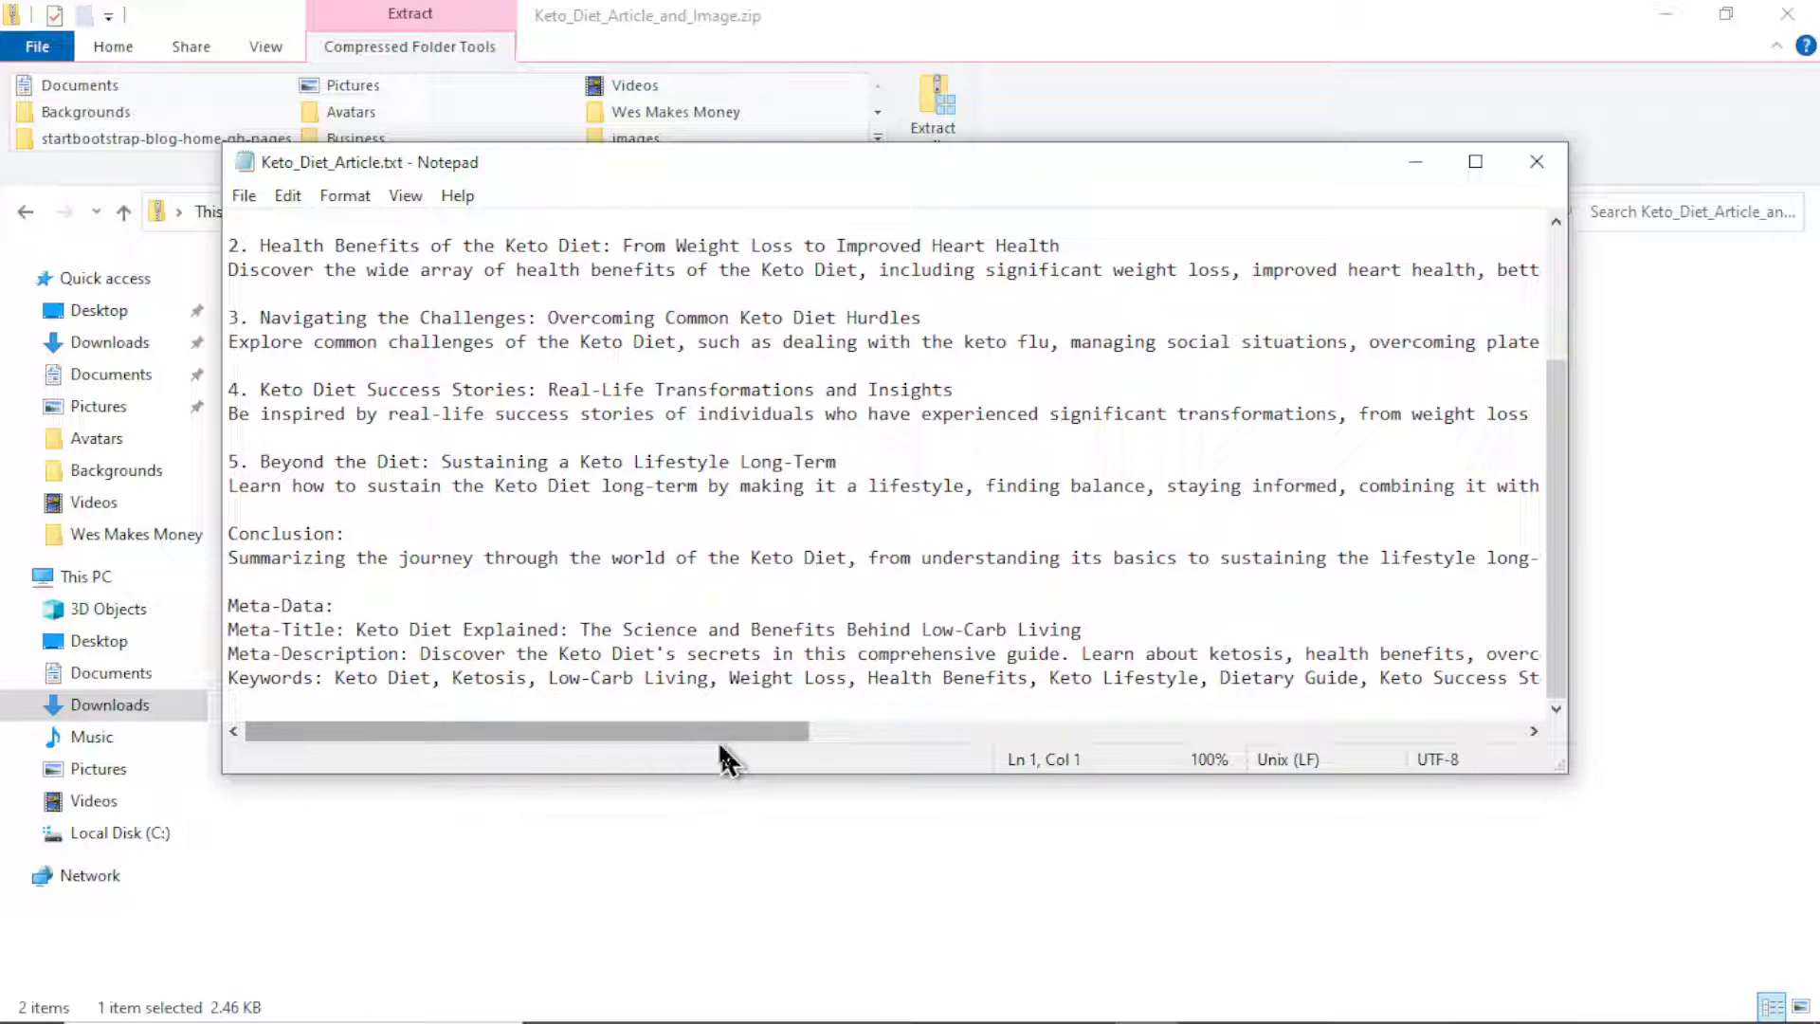
scroll(663, 426, up, 5)
click(1536, 161)
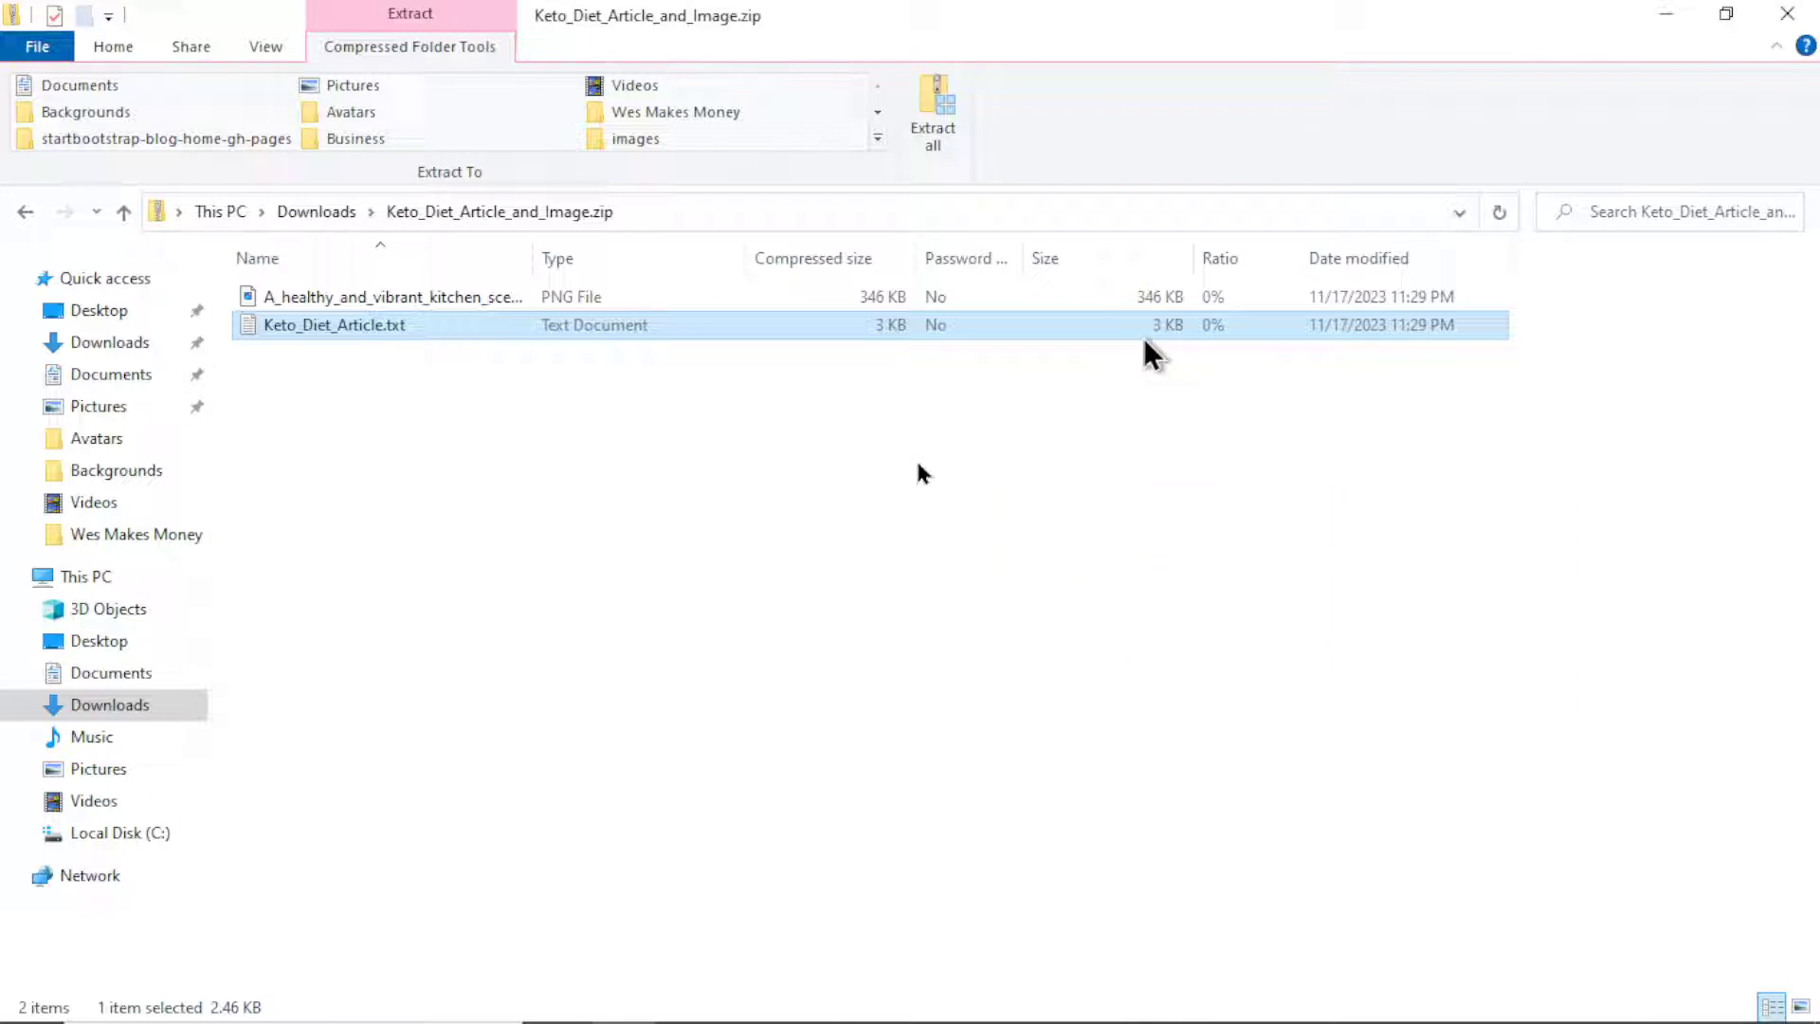
Close the zip folder, start a new Medium story draft, and return to SEO Fox's Introduction
click(1781, 13)
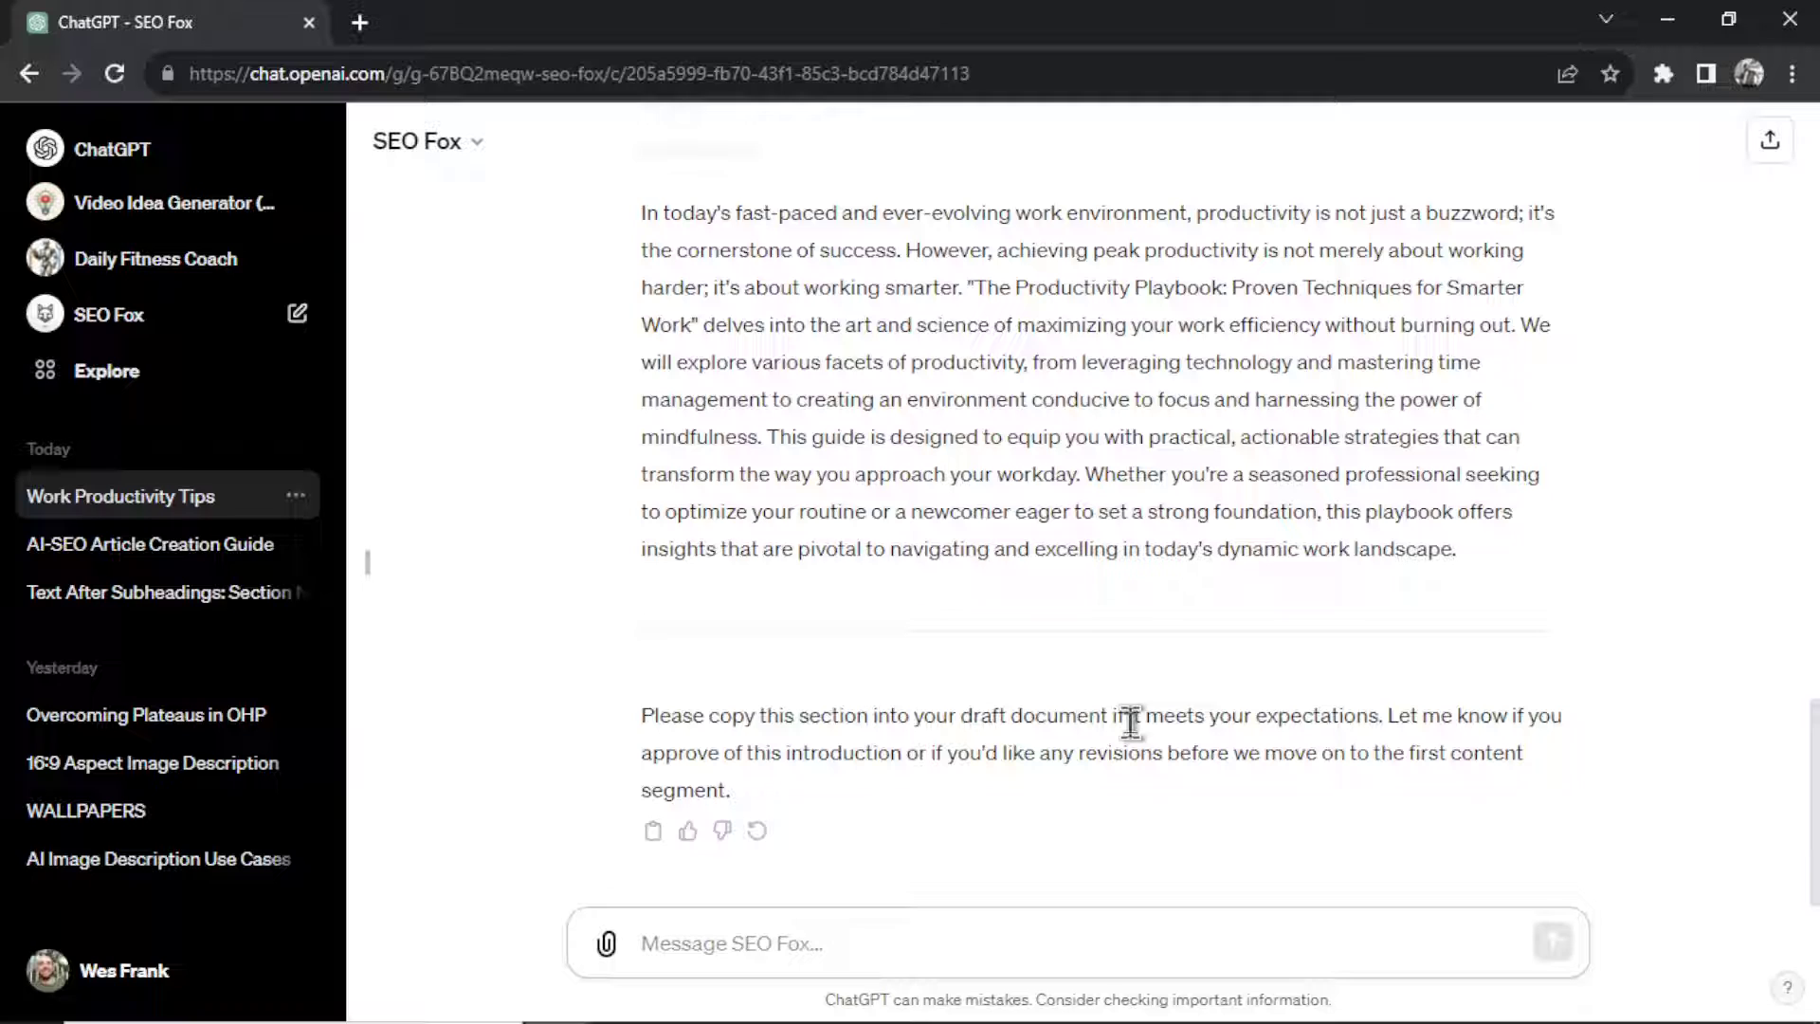
scroll(1185, 664, up, 2)
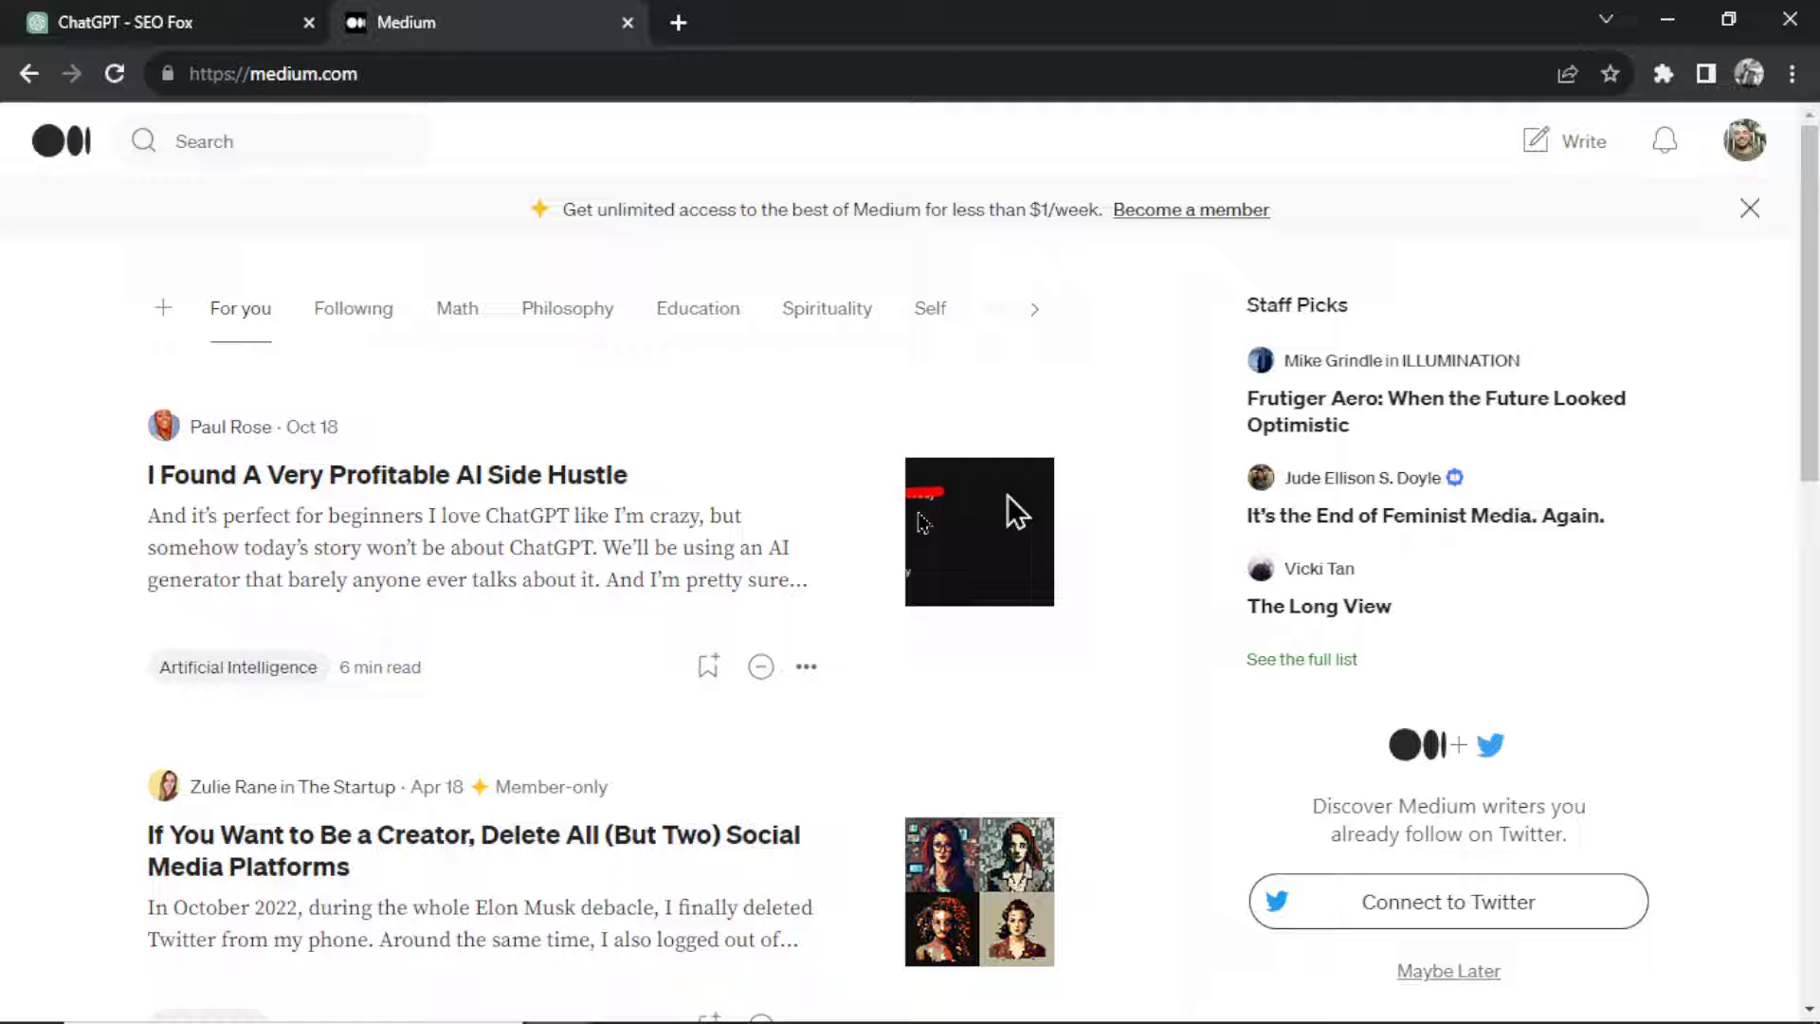
click(1566, 145)
click(81, 19)
scroll(1507, 568, up, 4)
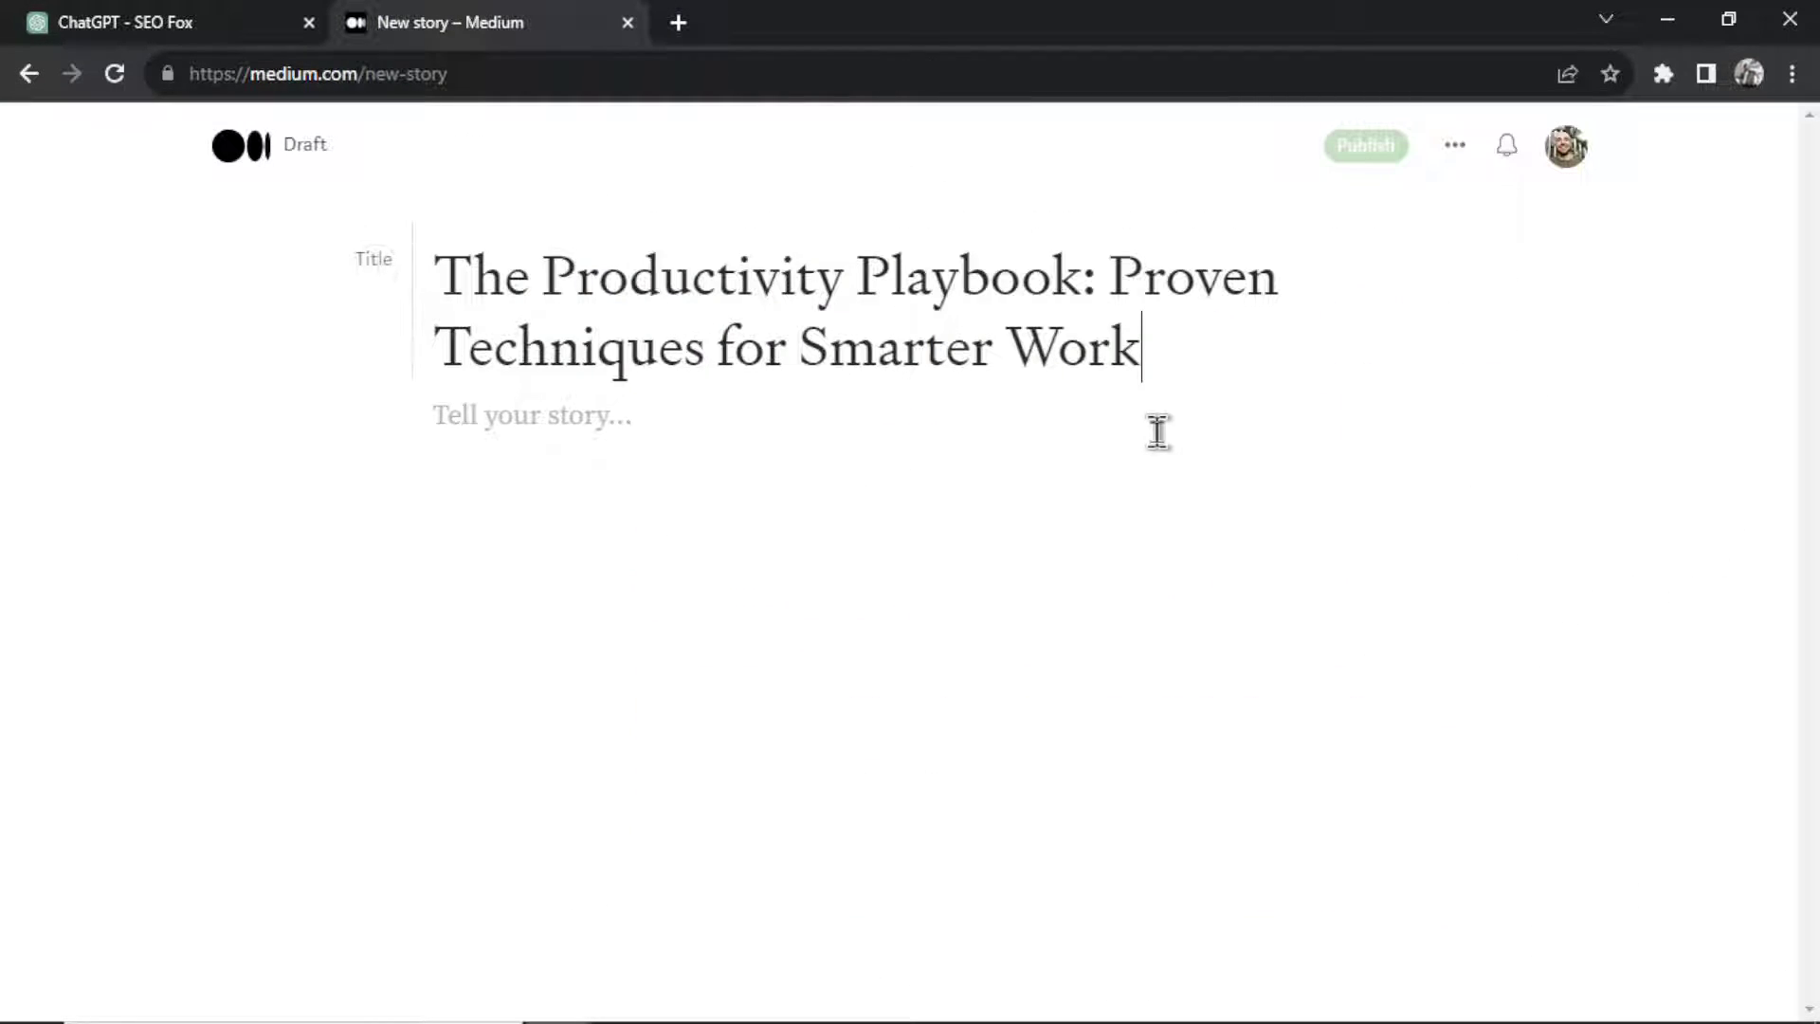
click(241, 26)
scroll(1023, 629, down, 4)
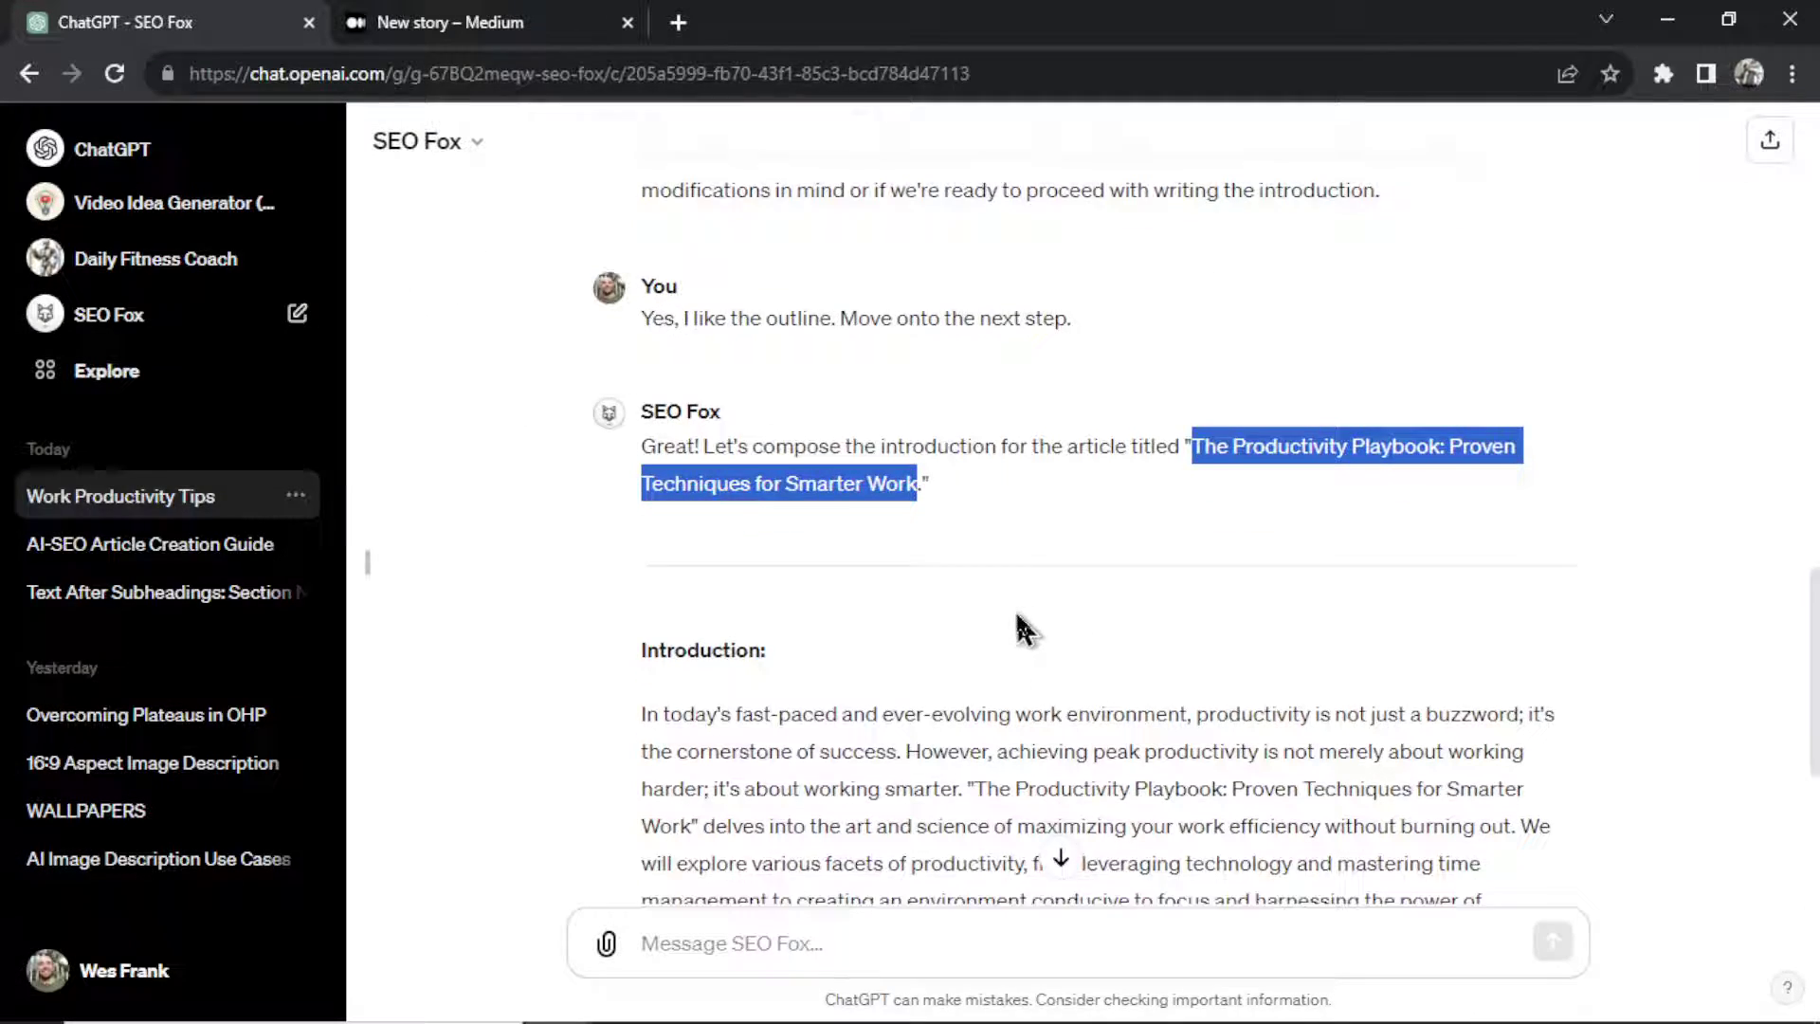
Copy the introduction into the Medium draft and send 'Perfect. Let's move forward.' to SEO Fox
drag(637, 392, 1493, 730)
key(ctrl+Tab)
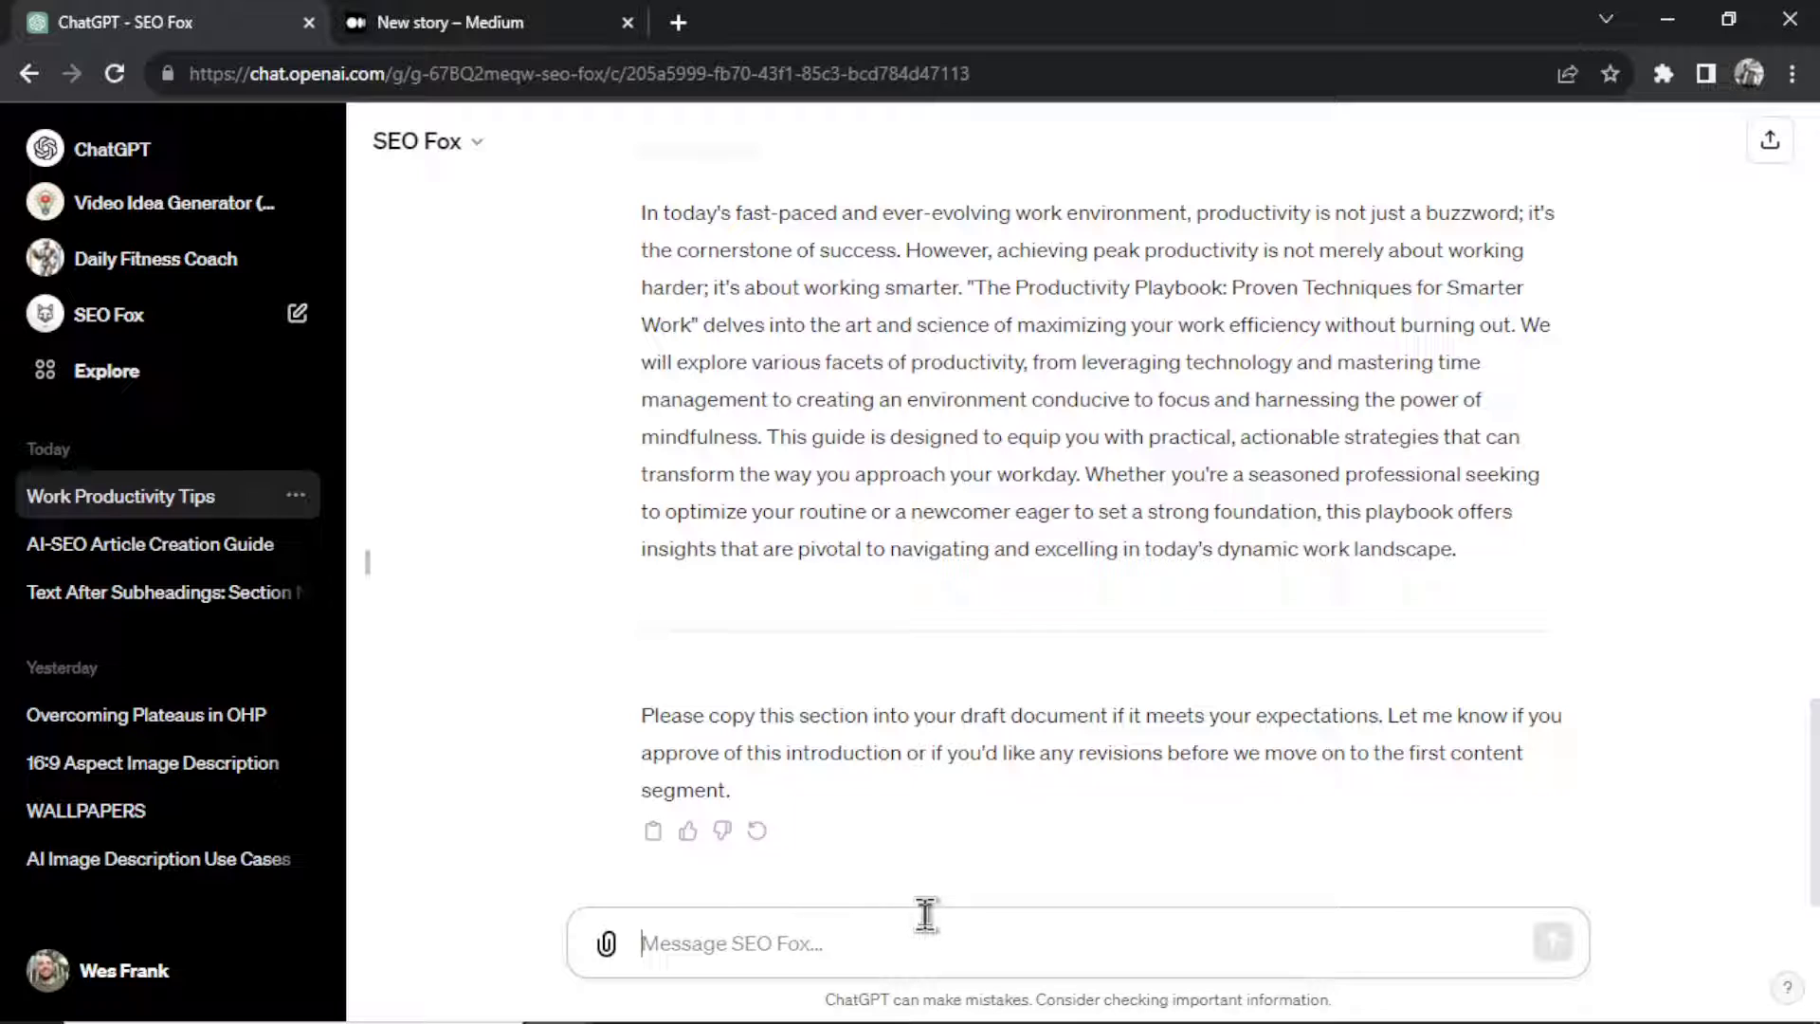
text(Perfect. Let's mov)
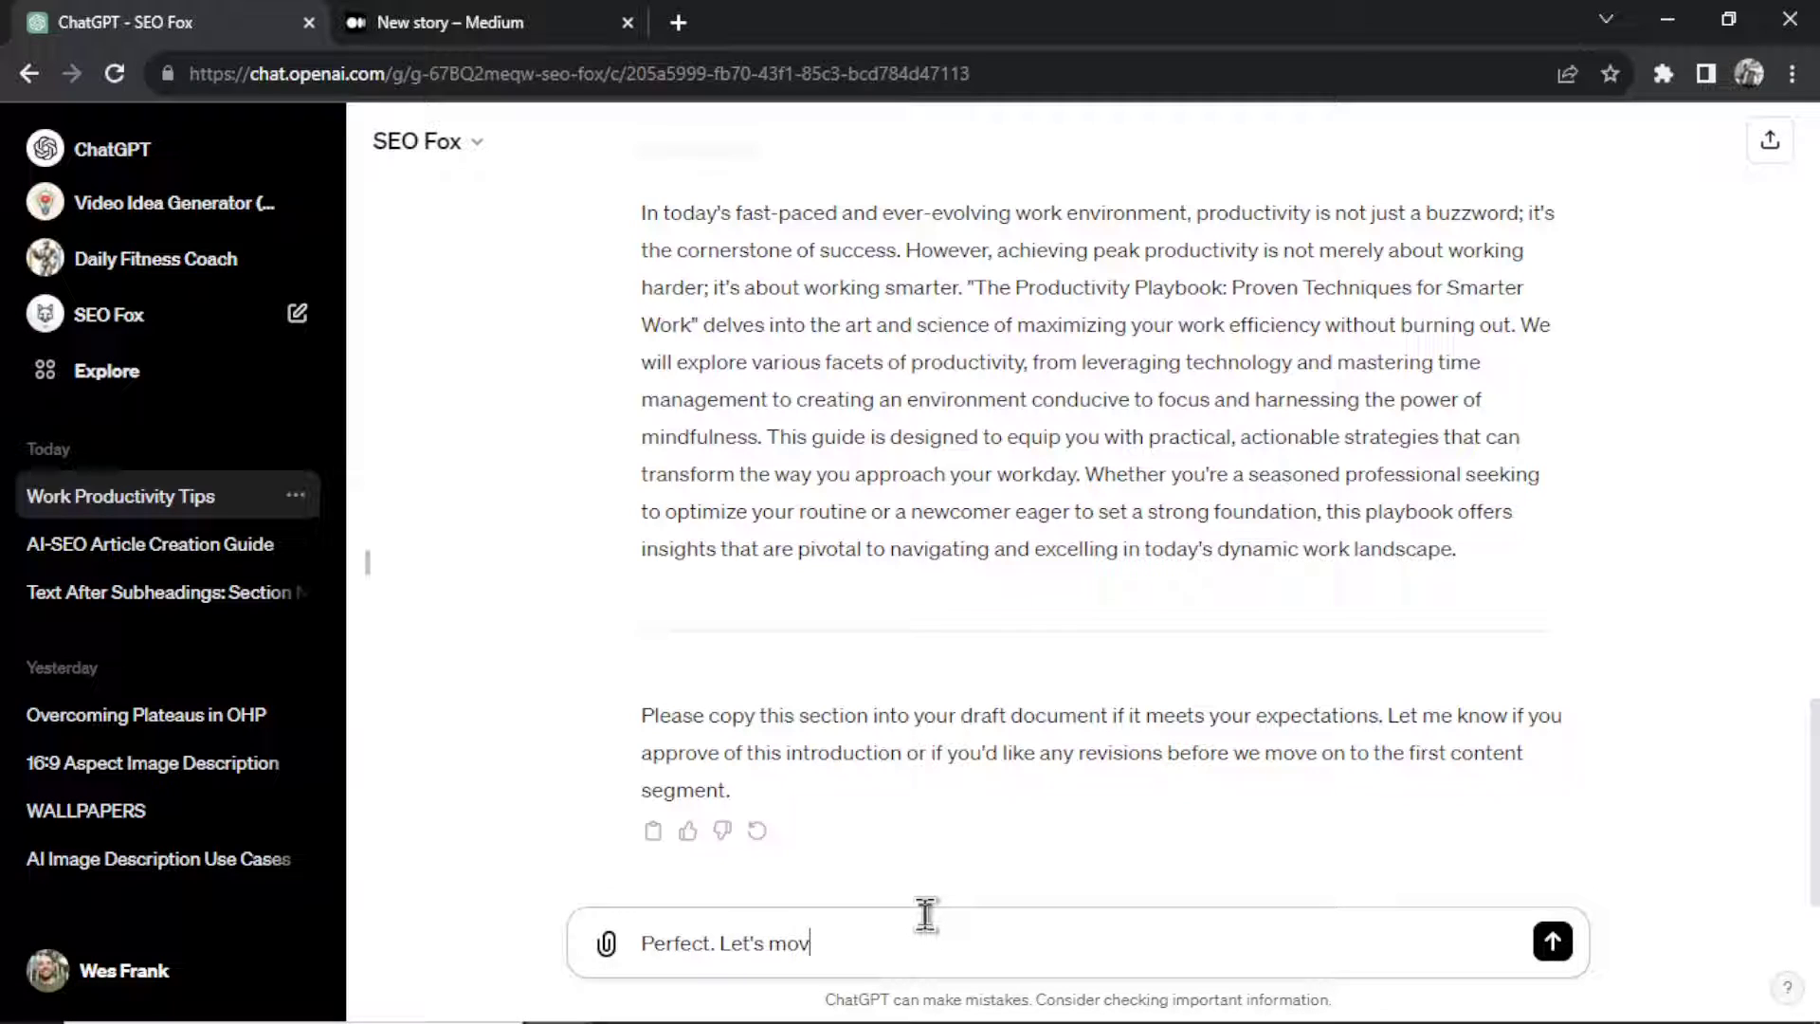
text(e forward.)
key(Return)
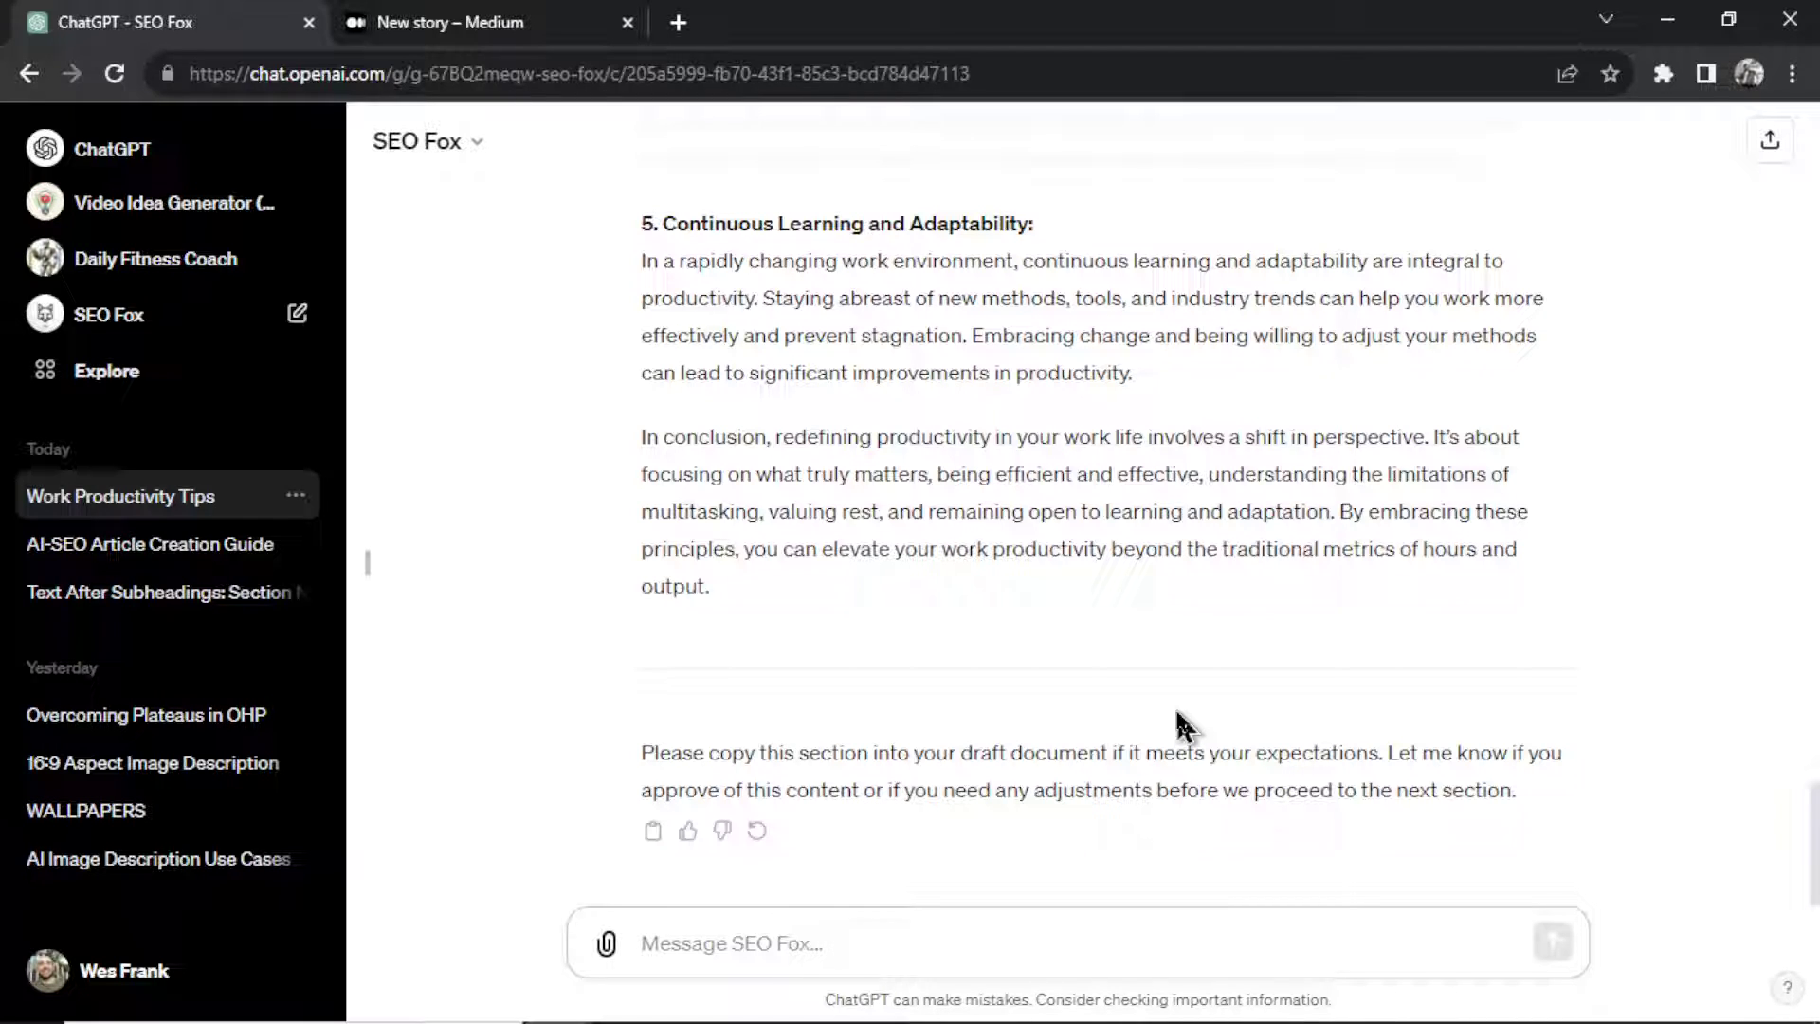
Select the first section's heading, Understanding Productivity: More Than Just Hard Work
scroll(1183, 726, up, 20)
scroll(1164, 595, up, 1)
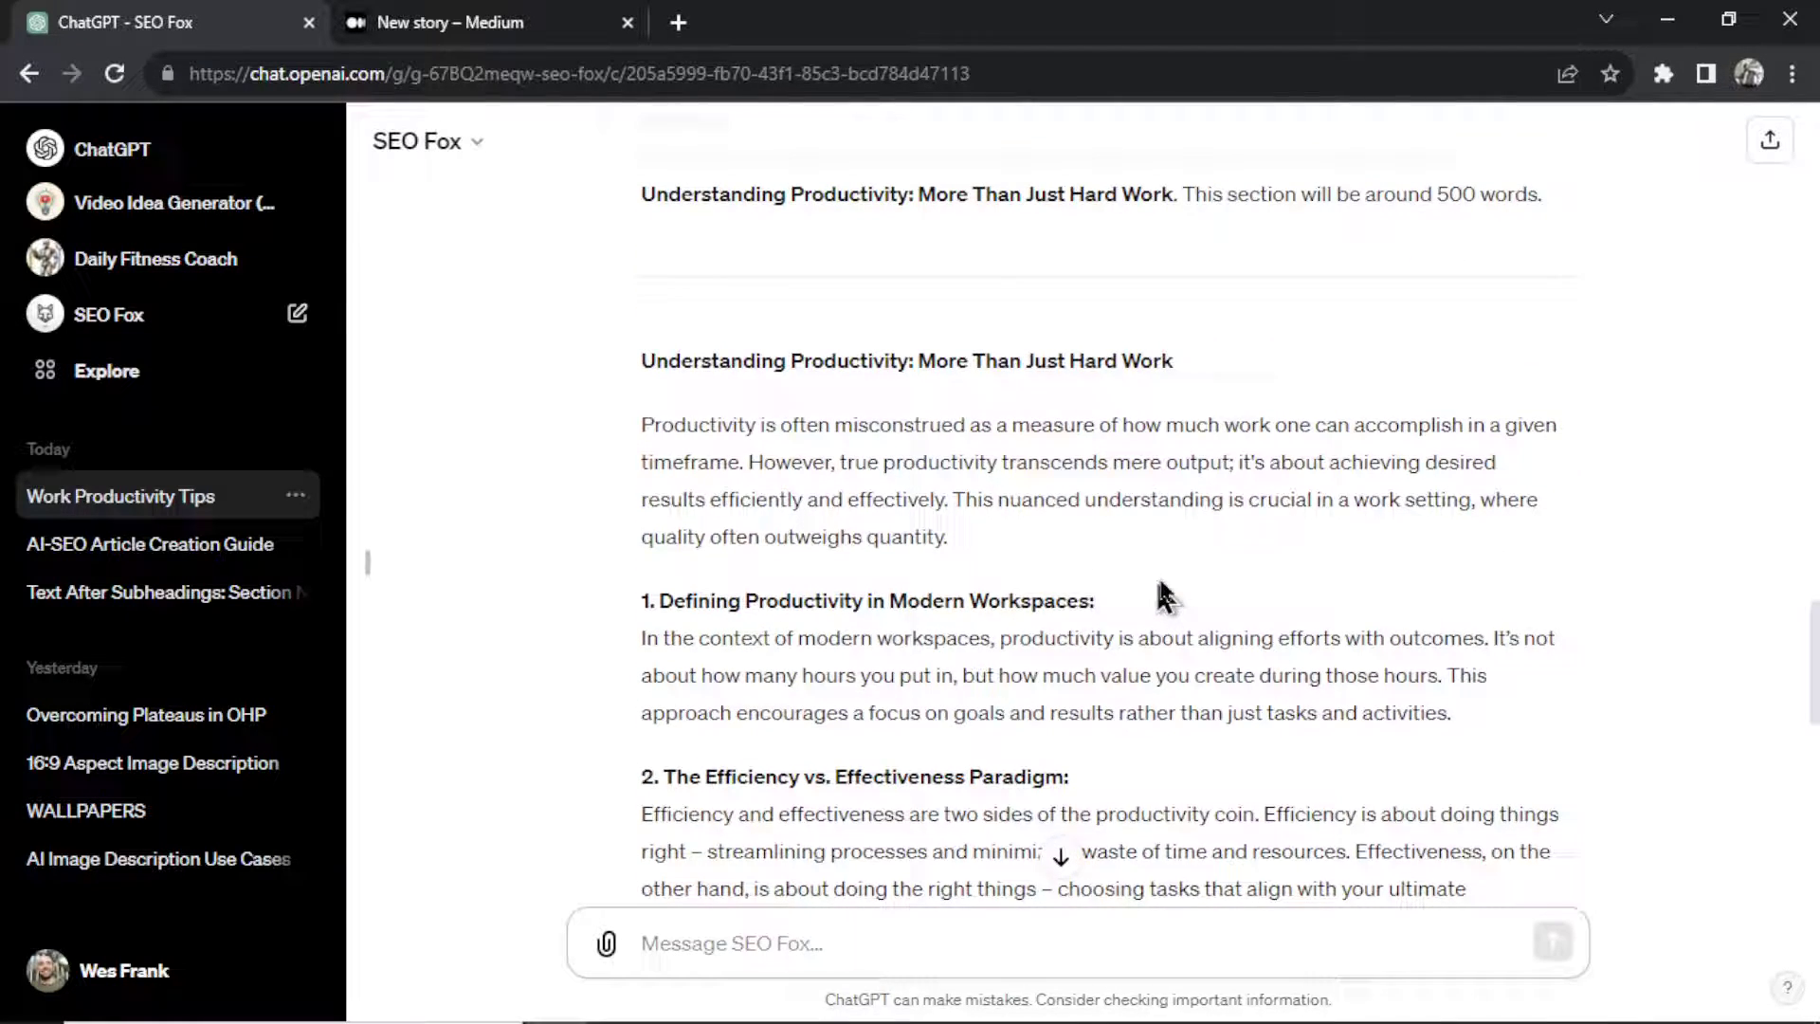
scroll(1164, 595, up, 1)
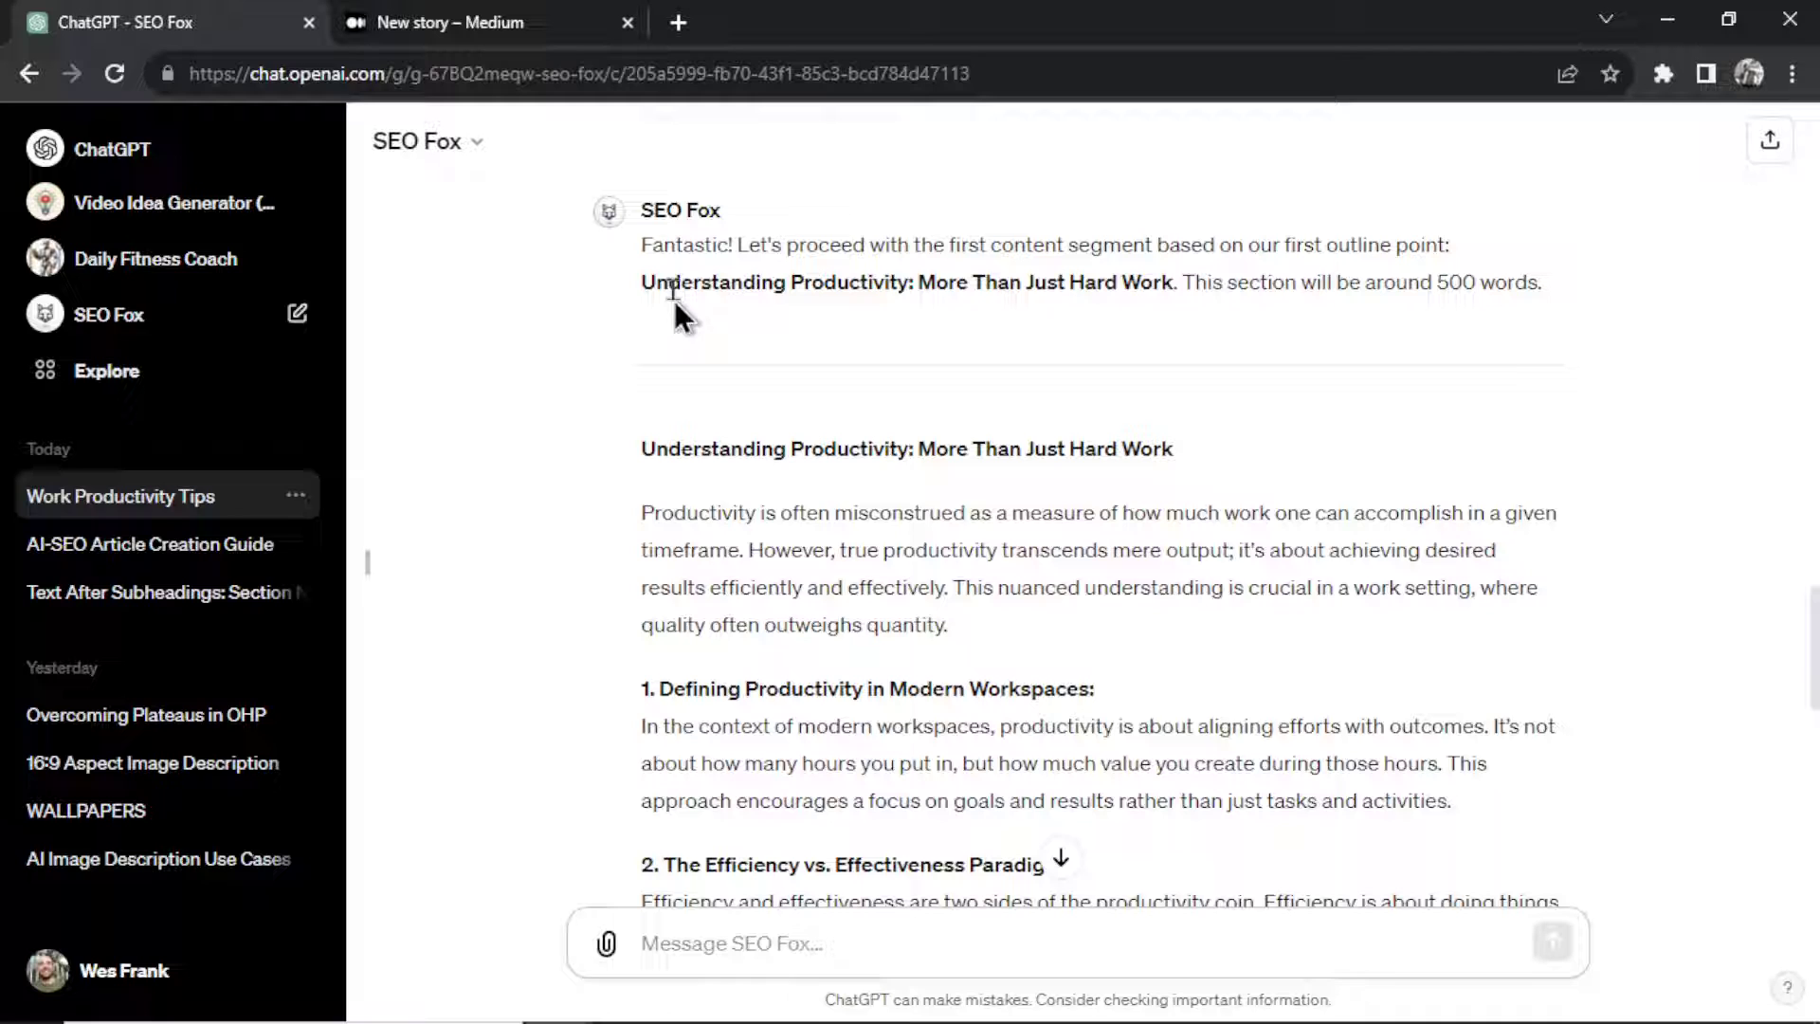
drag(641, 284, 1176, 290)
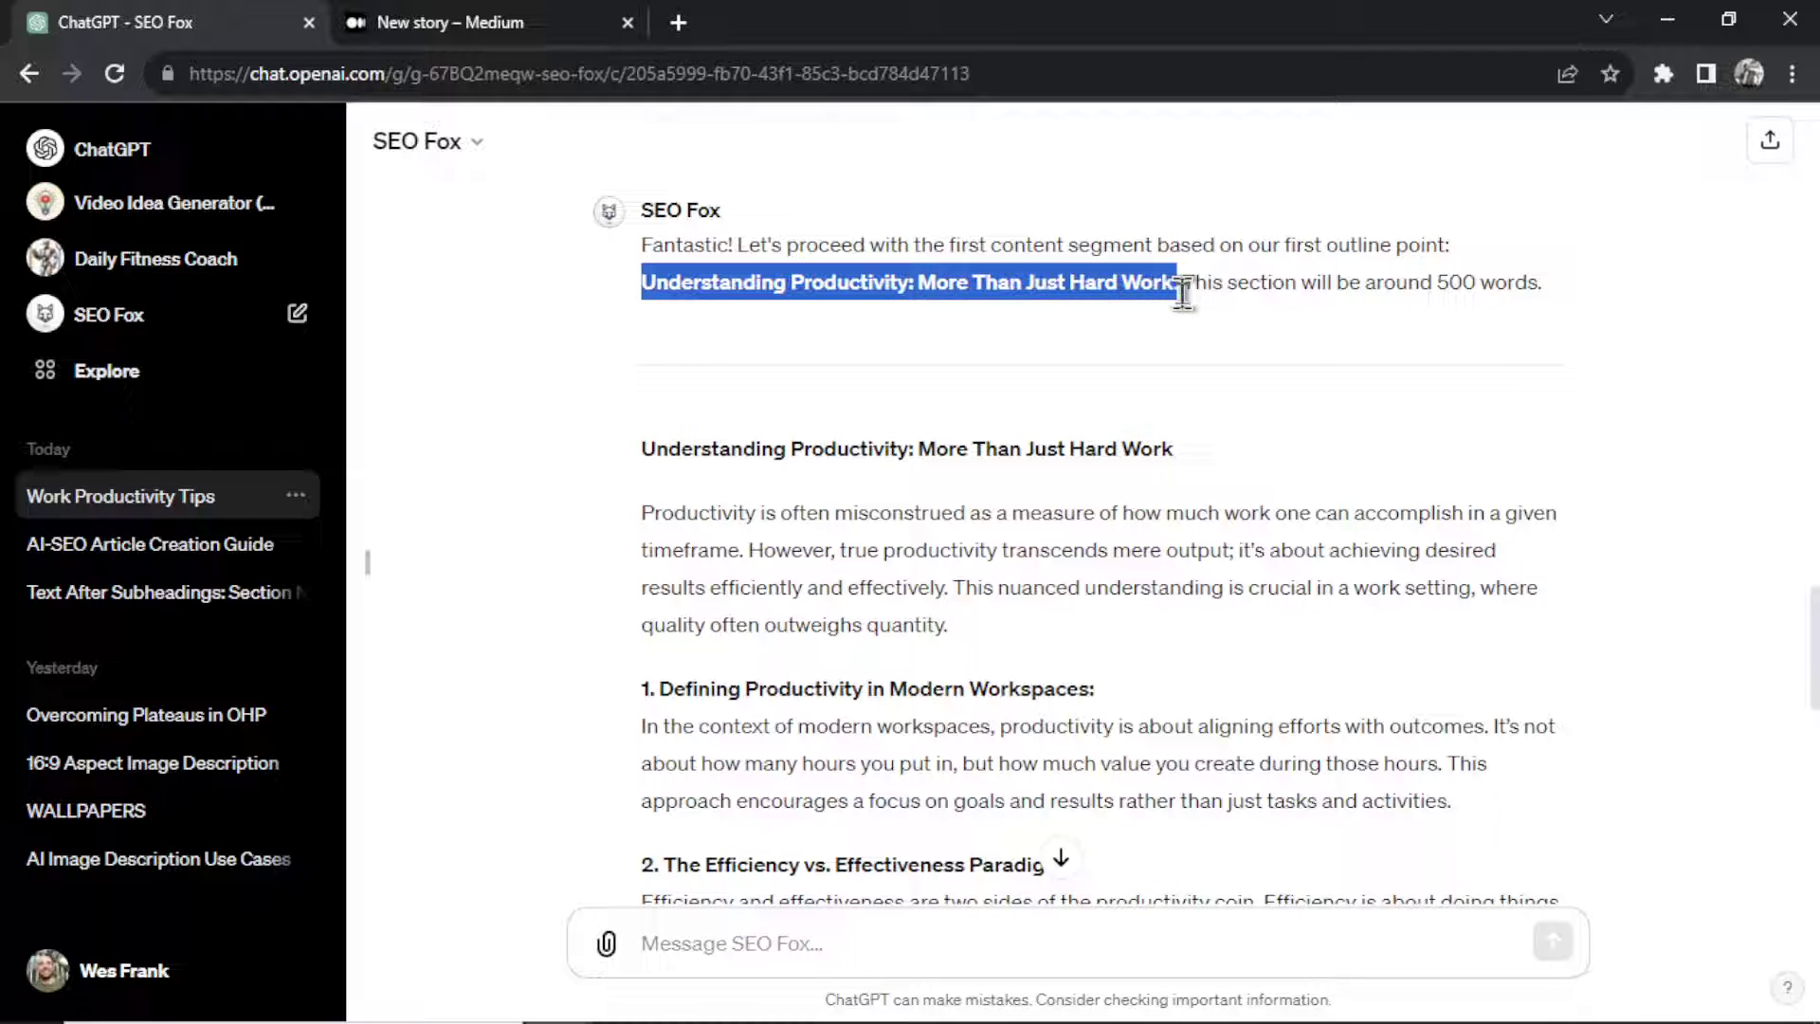
click(1175, 289)
drag(1811, 589, 1812, 210)
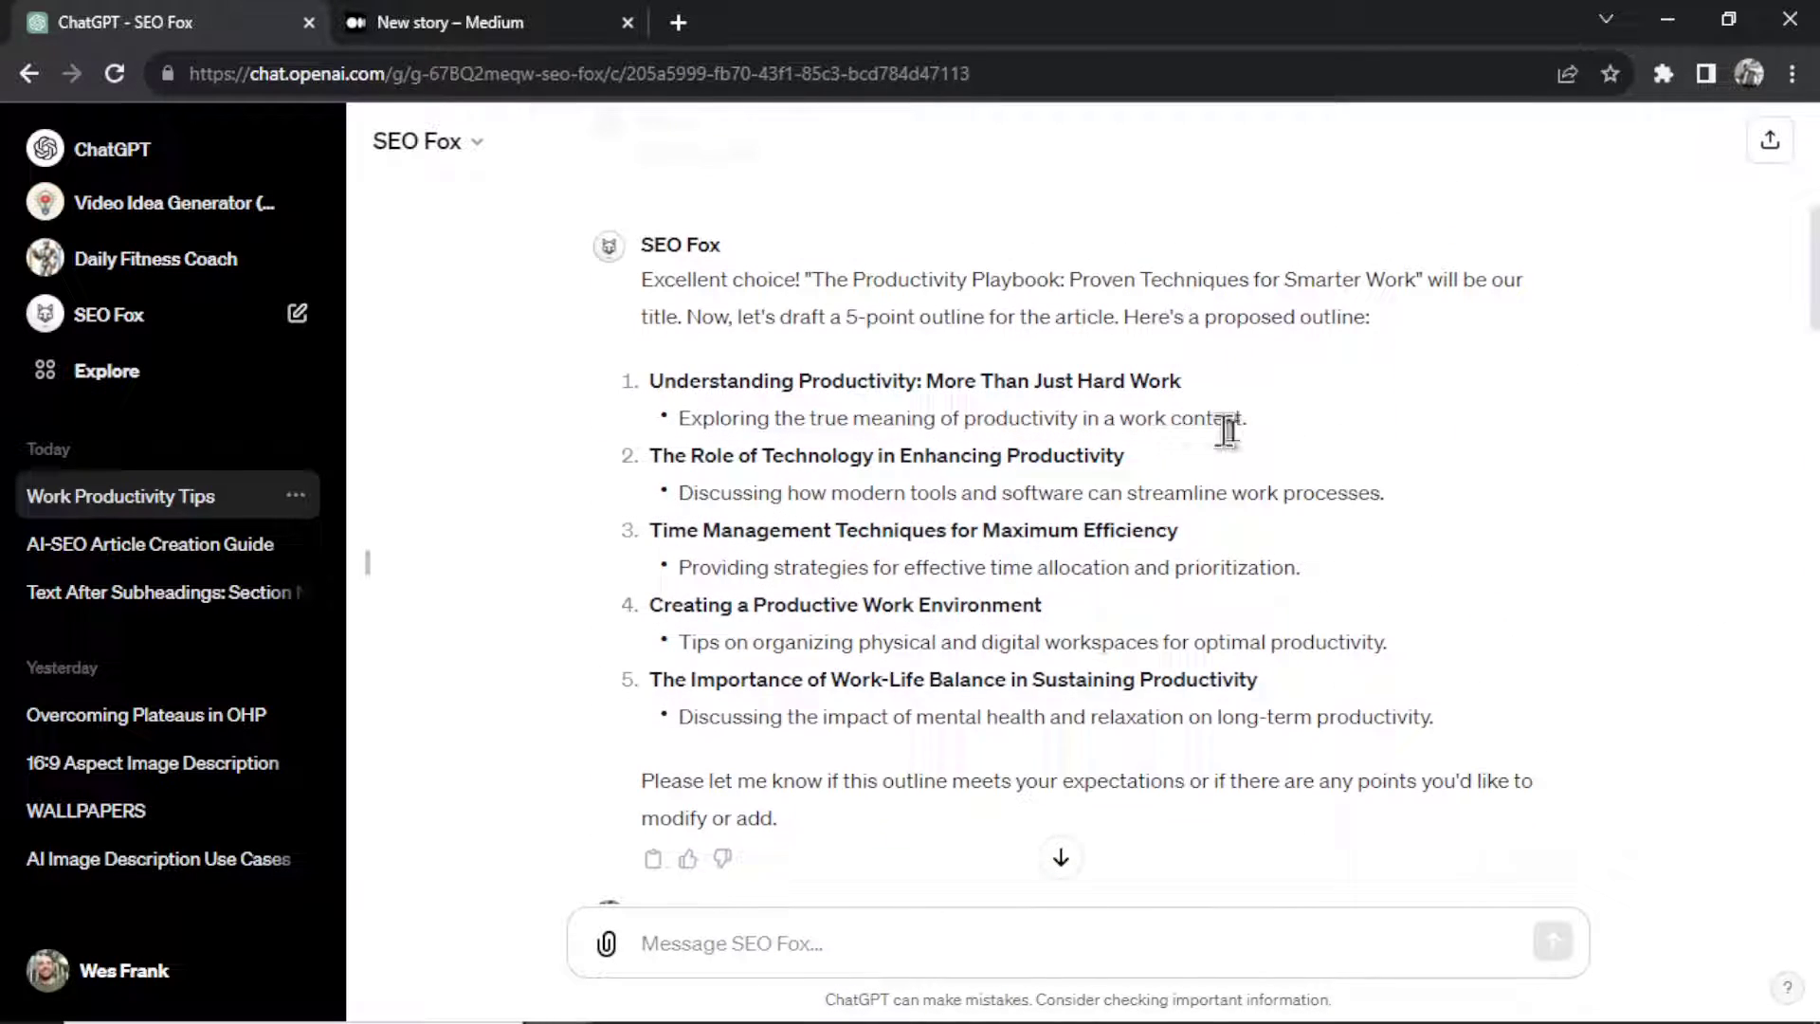
drag(1248, 419, 661, 387)
scroll(1292, 605, down, 10)
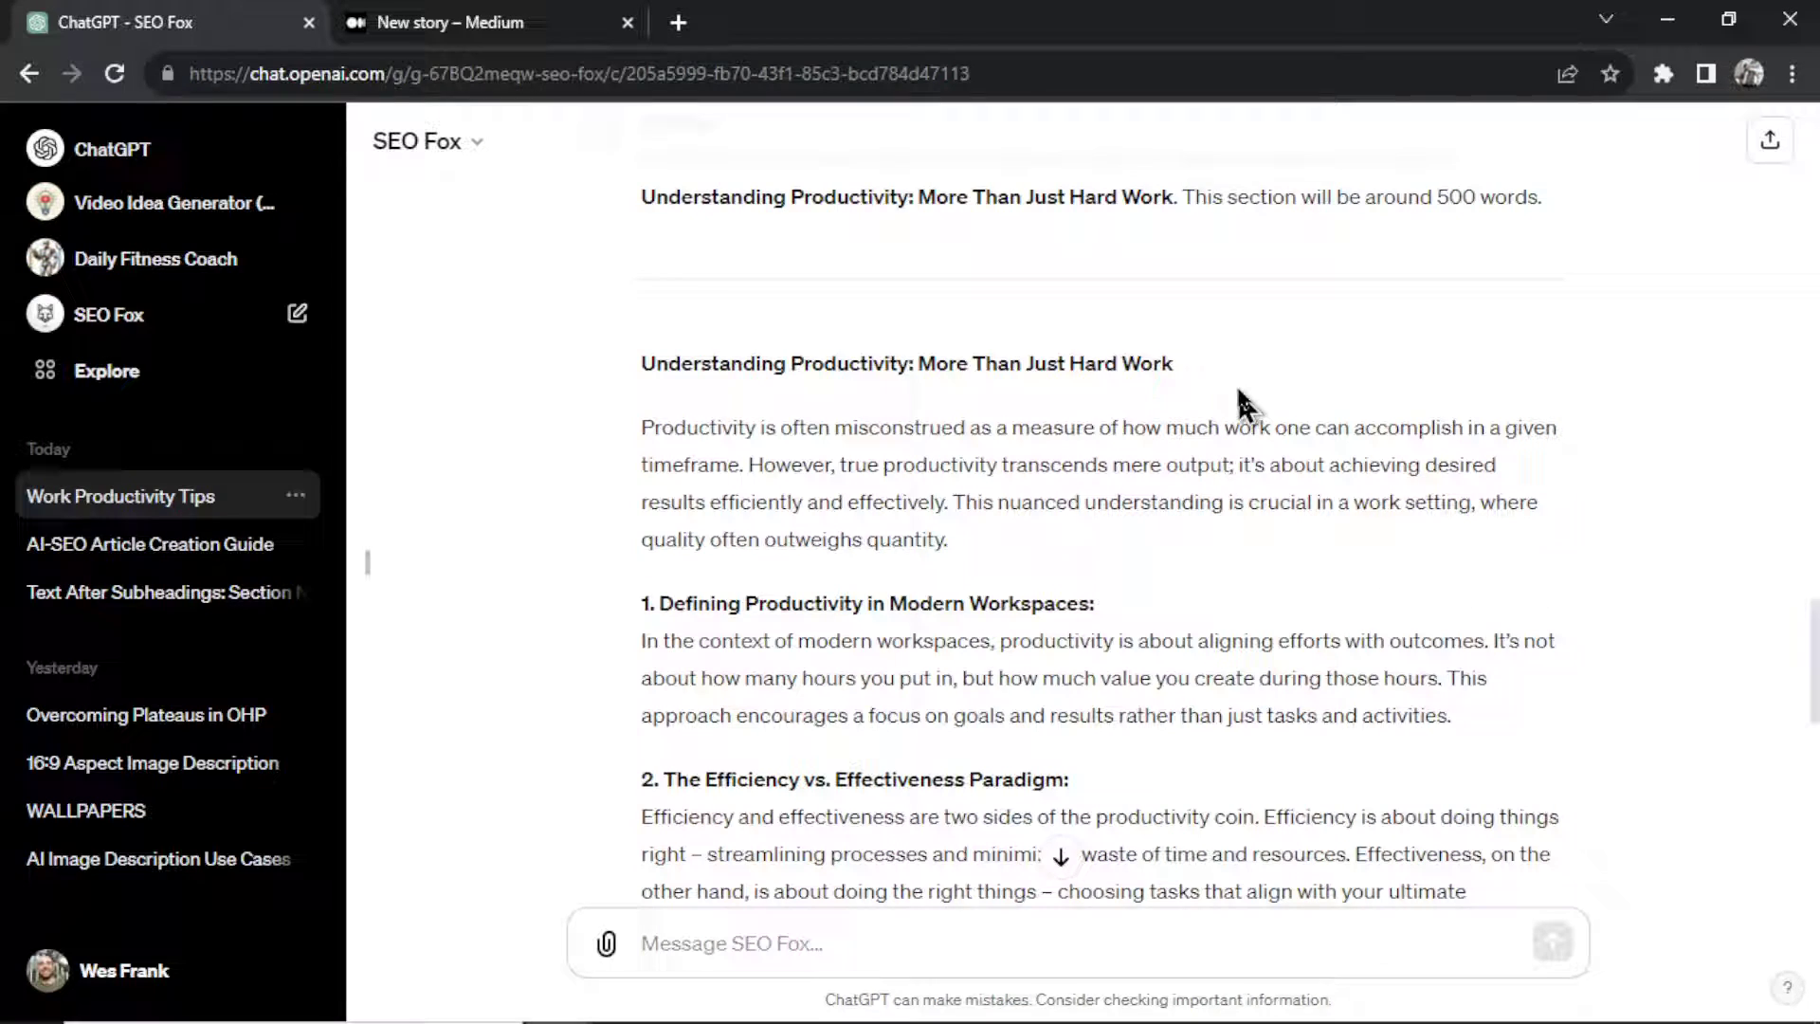
drag(1242, 403, 622, 373)
Paste 'Understanding Productivity: More Than Just Hard Work' below the introduction as a large heading
key(ctrl+Tab)
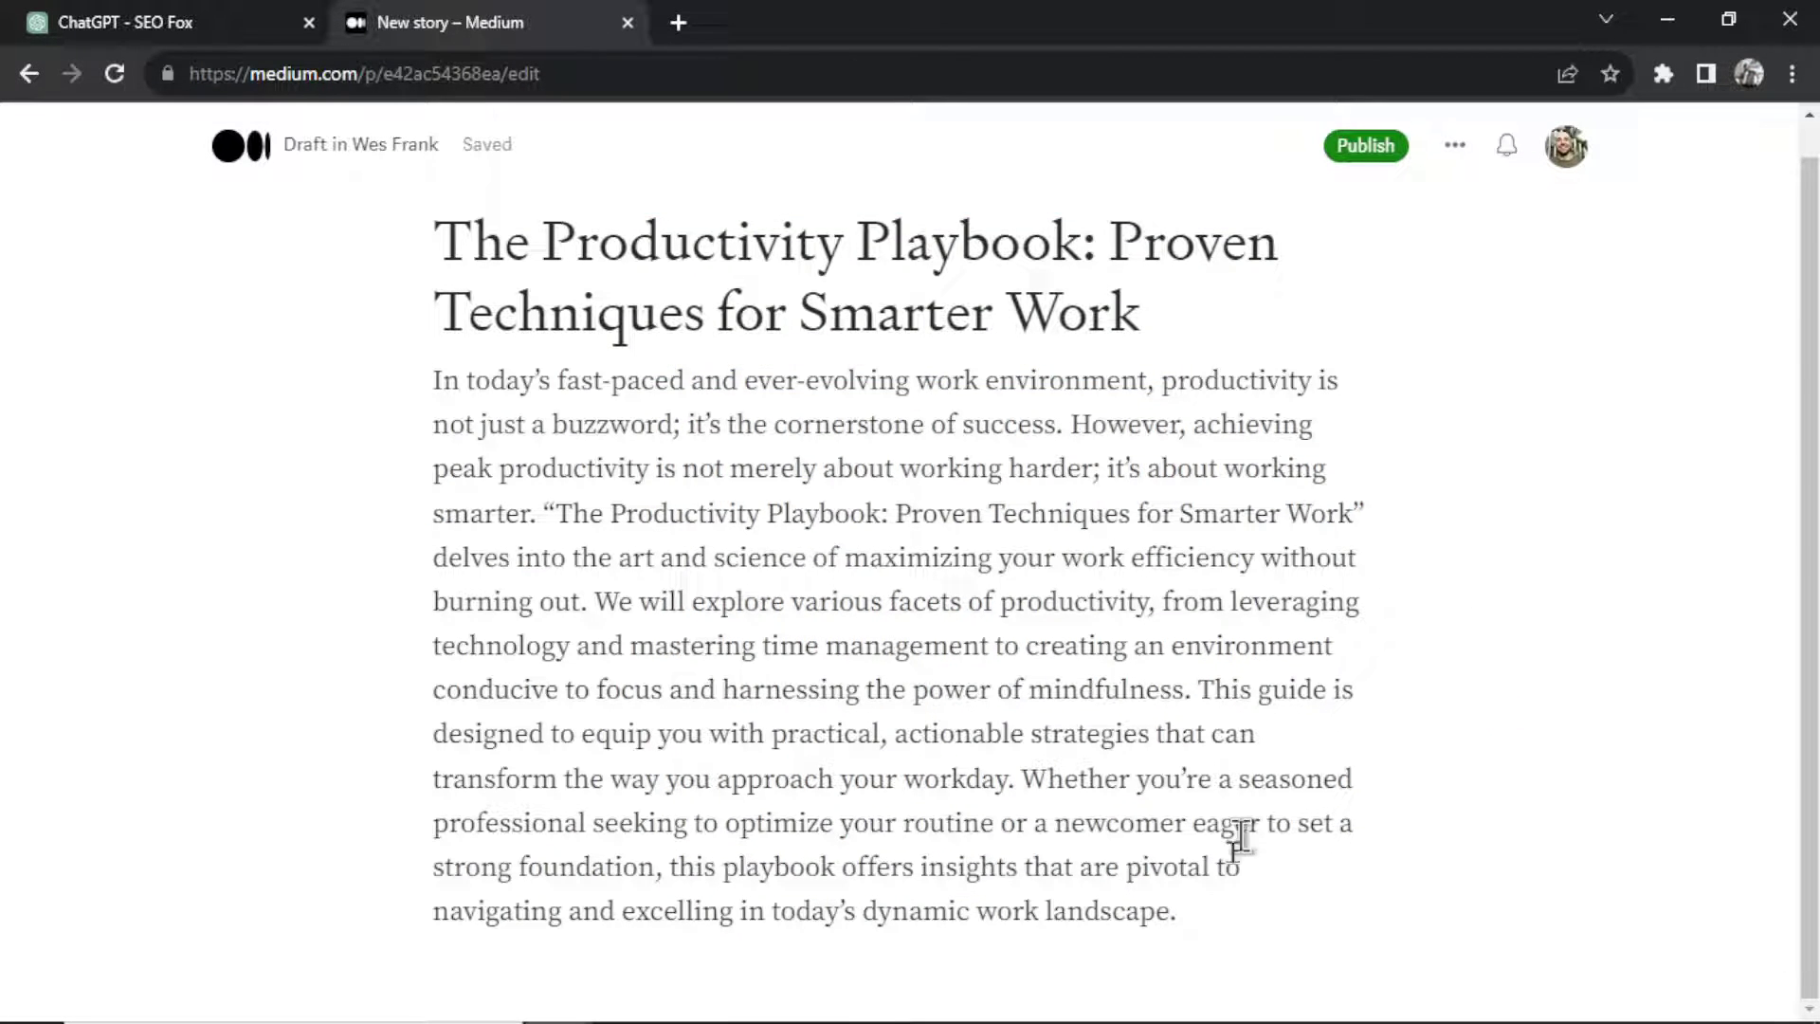
click(1203, 910)
key(Return)
text(Understanding Productivity: More Than Just Hard Work)
key(shift+Home)
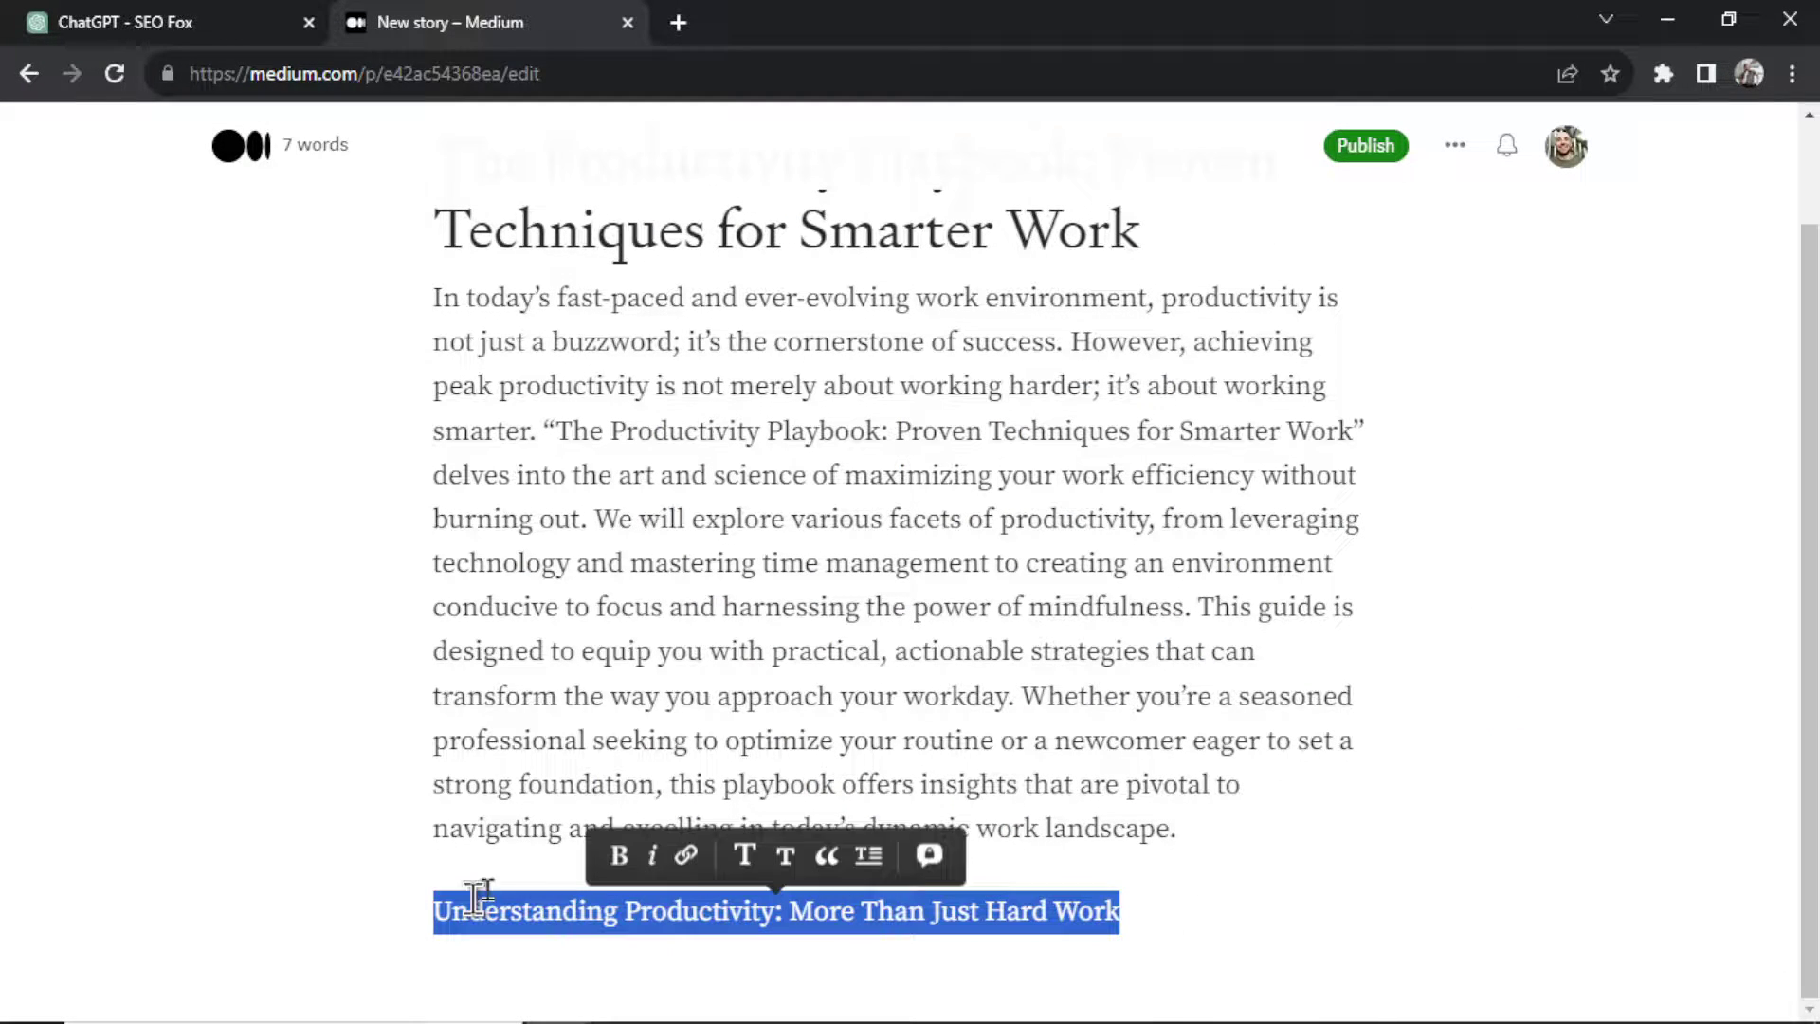
click(744, 856)
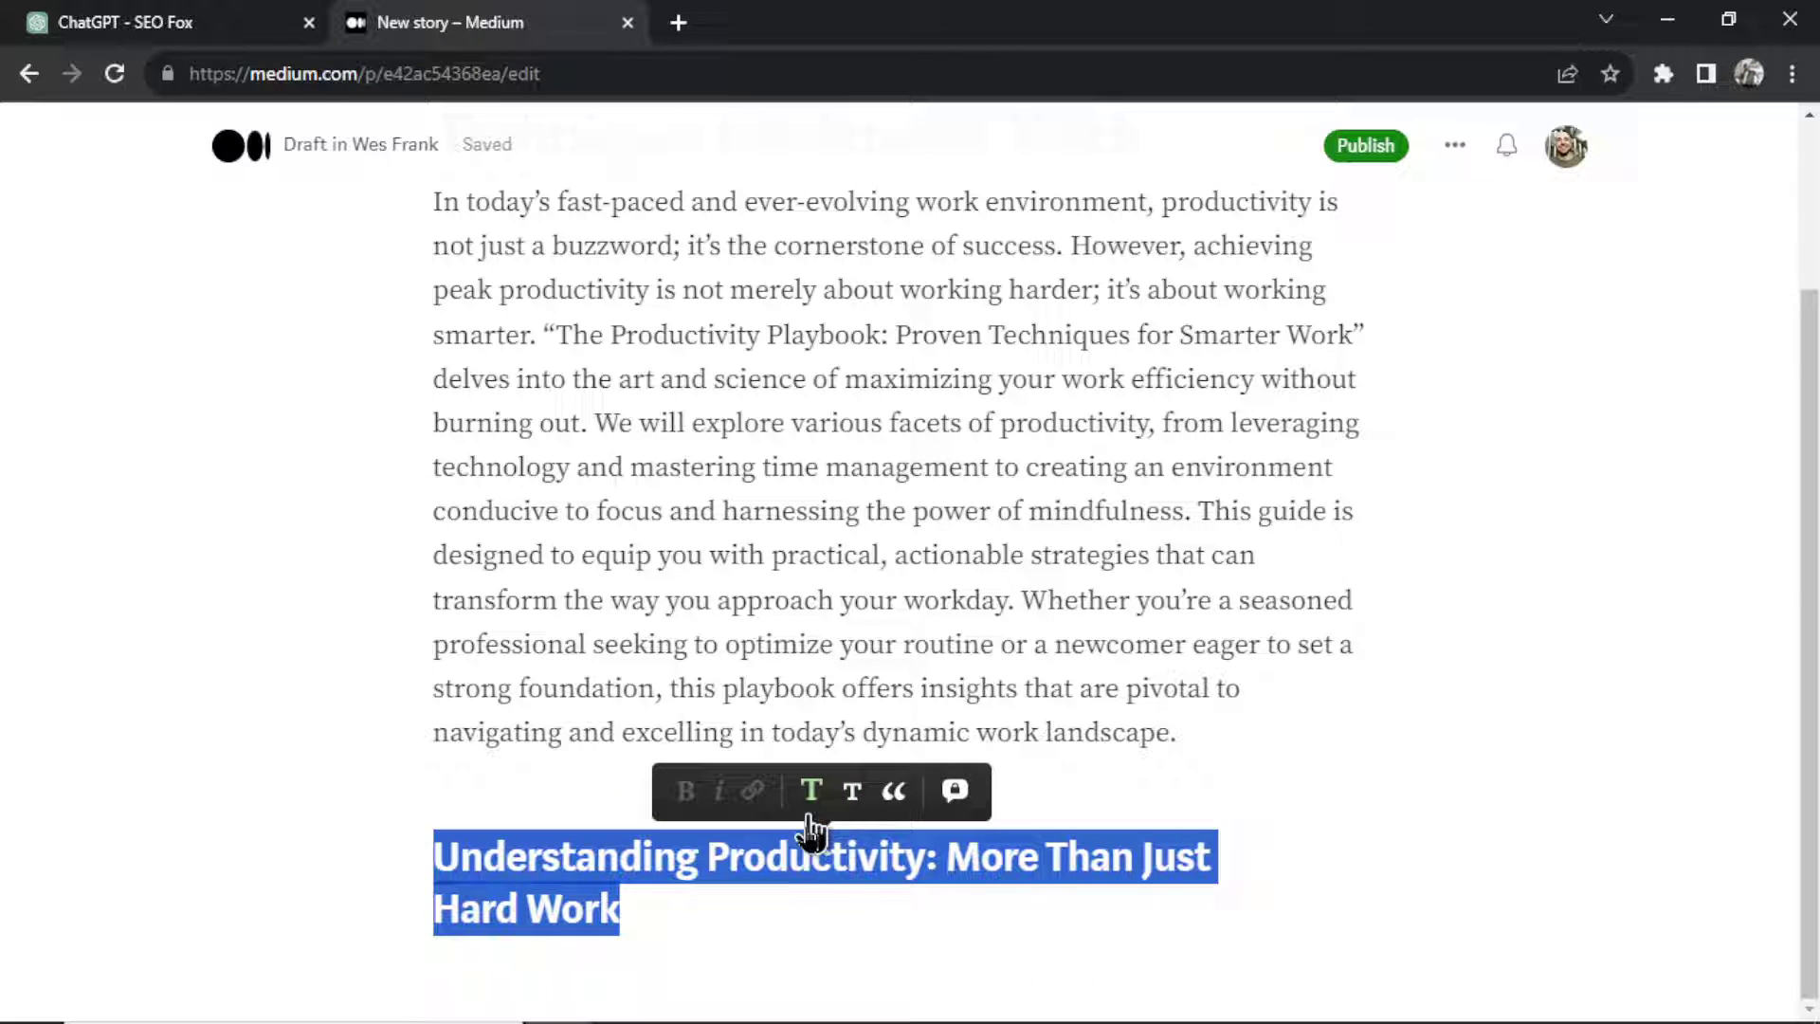
click(797, 898)
Add the section's opening paragraph under the new heading
key(ctrl+Tab)
drag(984, 537, 648, 436)
key(ctrl+Tab)
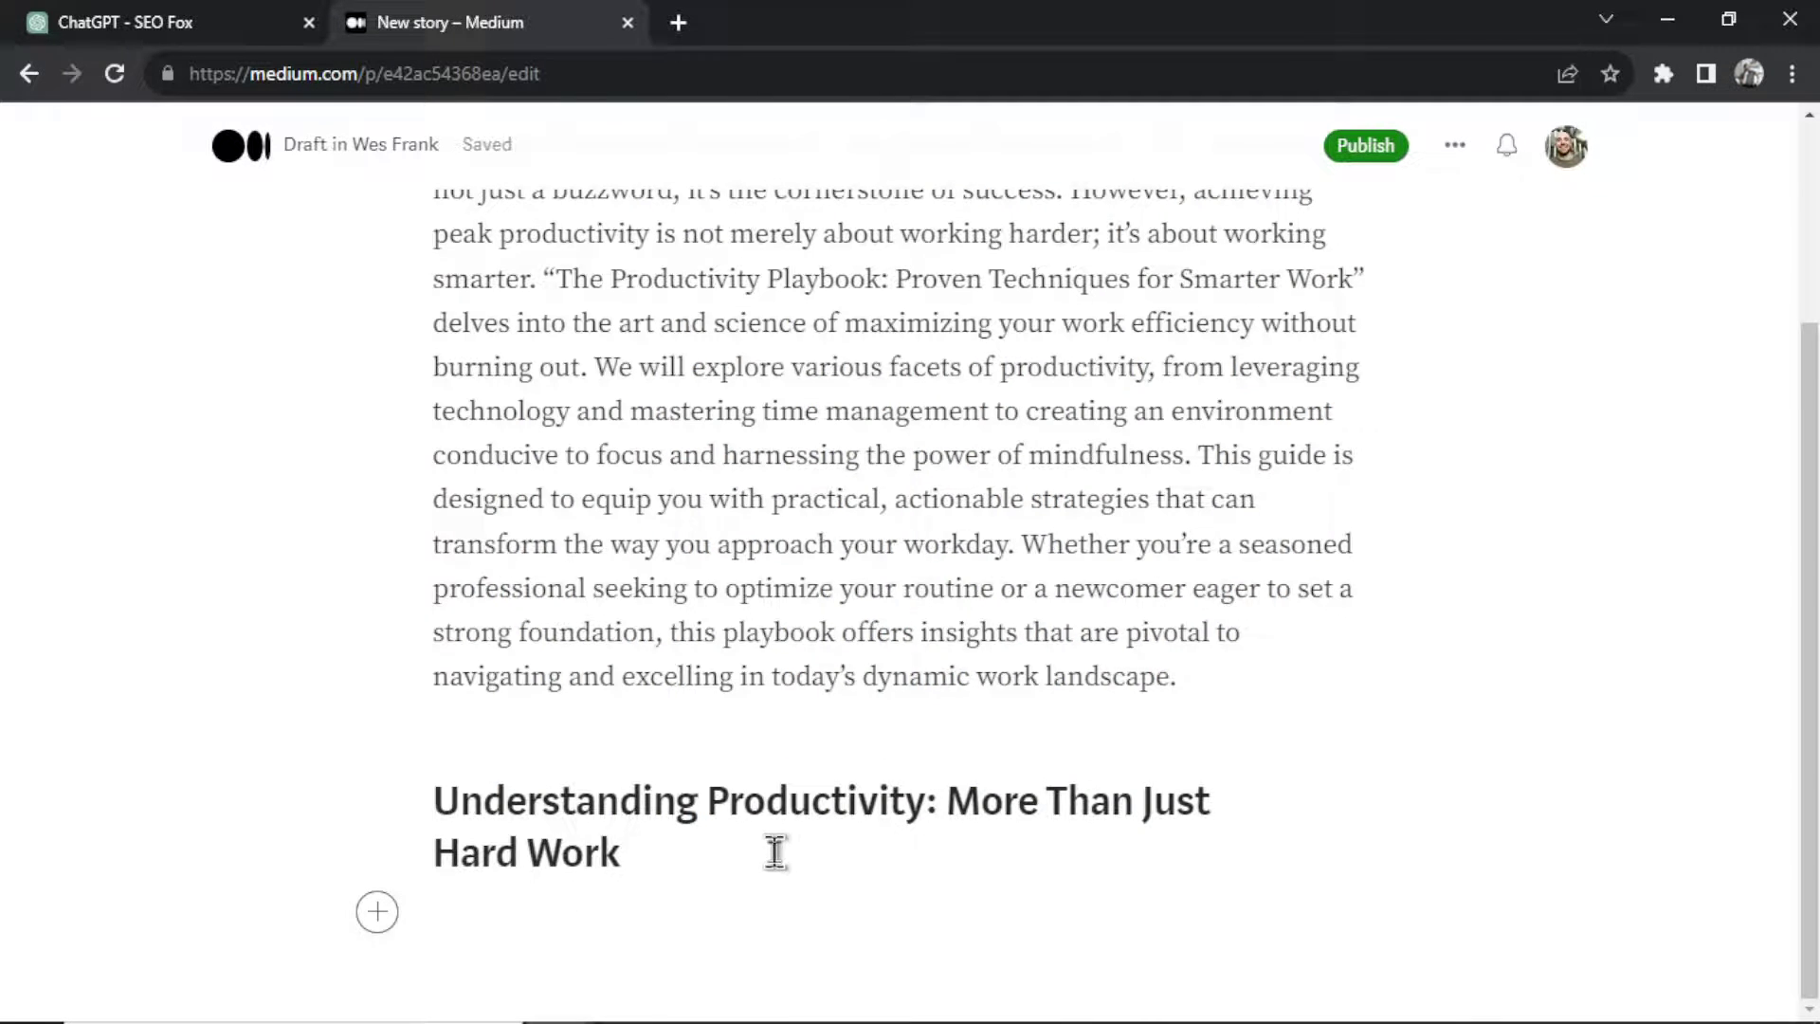
key(ctrl+Tab)
Add 'Defining Productivity' from the chat as a small subheading in the draft
drag(660, 603, 1080, 603)
key(ctrl+c)
key(ctrl+Tab)
key(ctrl+v)
key(shift+Home)
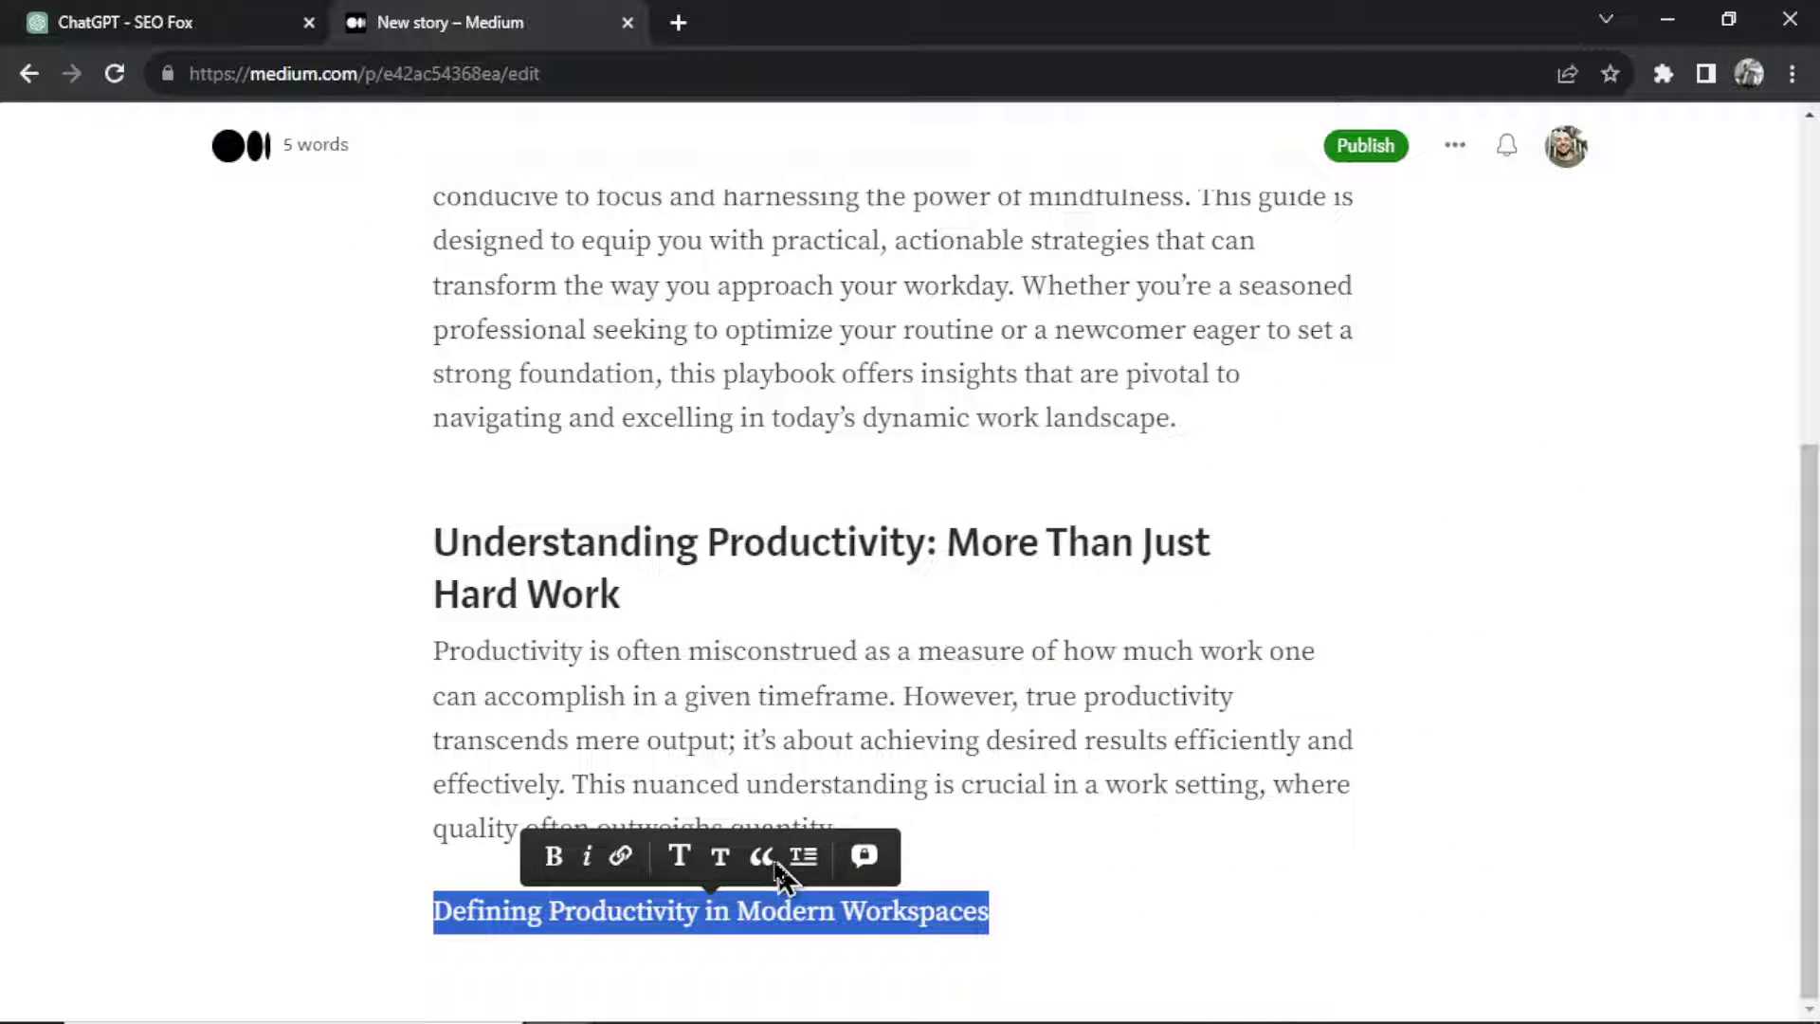
click(721, 858)
click(1119, 908)
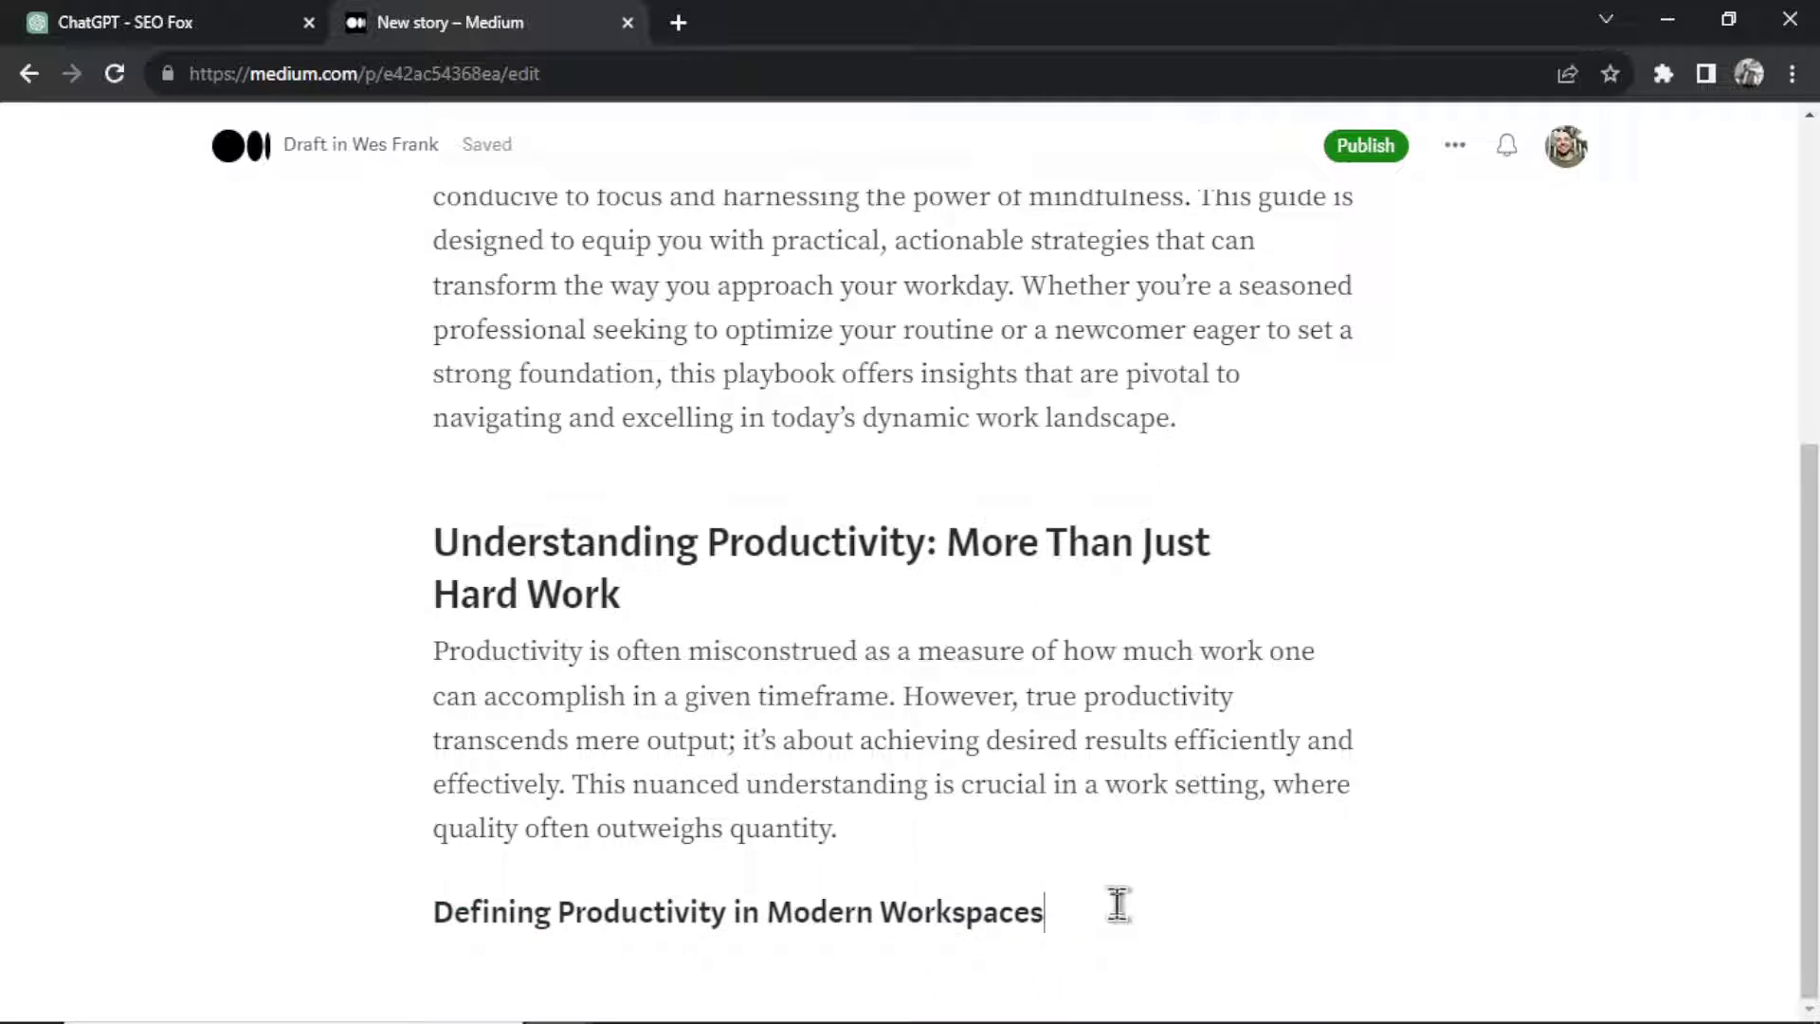
Paste the Defining Productivity paragraph under its subheading
key(ctrl+Tab)
drag(1453, 716, 650, 645)
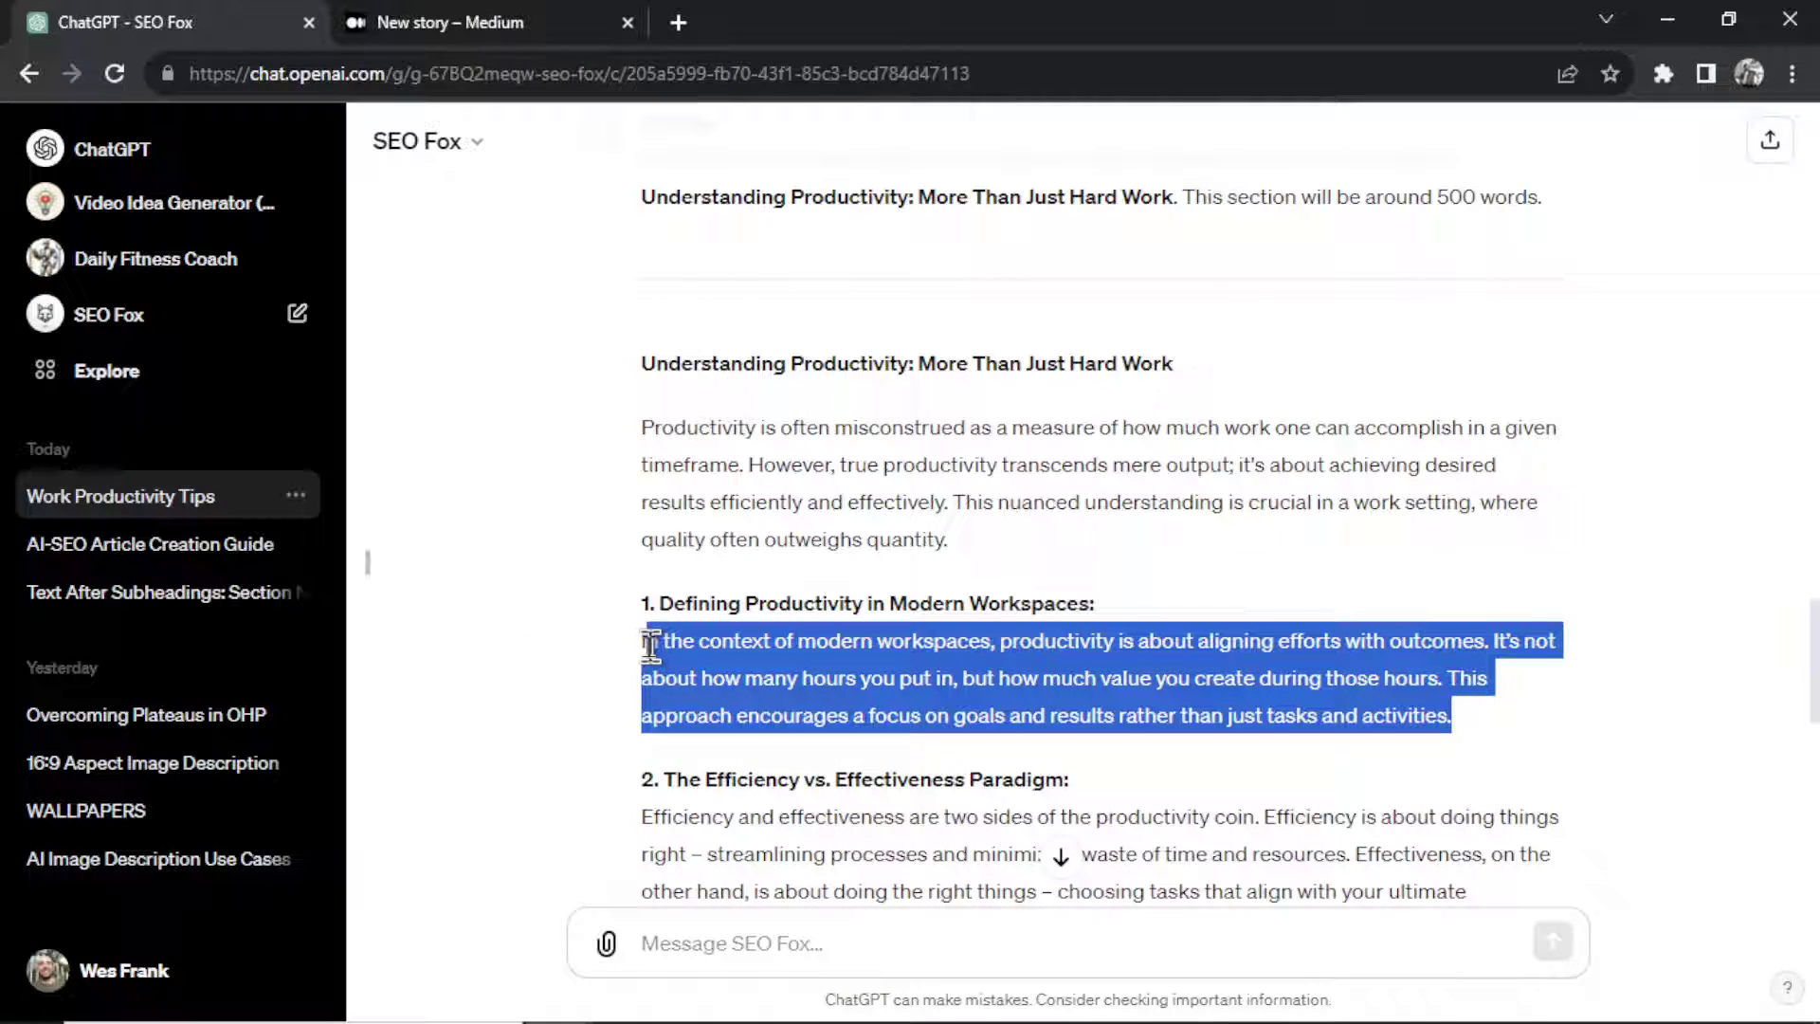
key(ctrl+c)
click(436, 21)
key(ctrl+v)
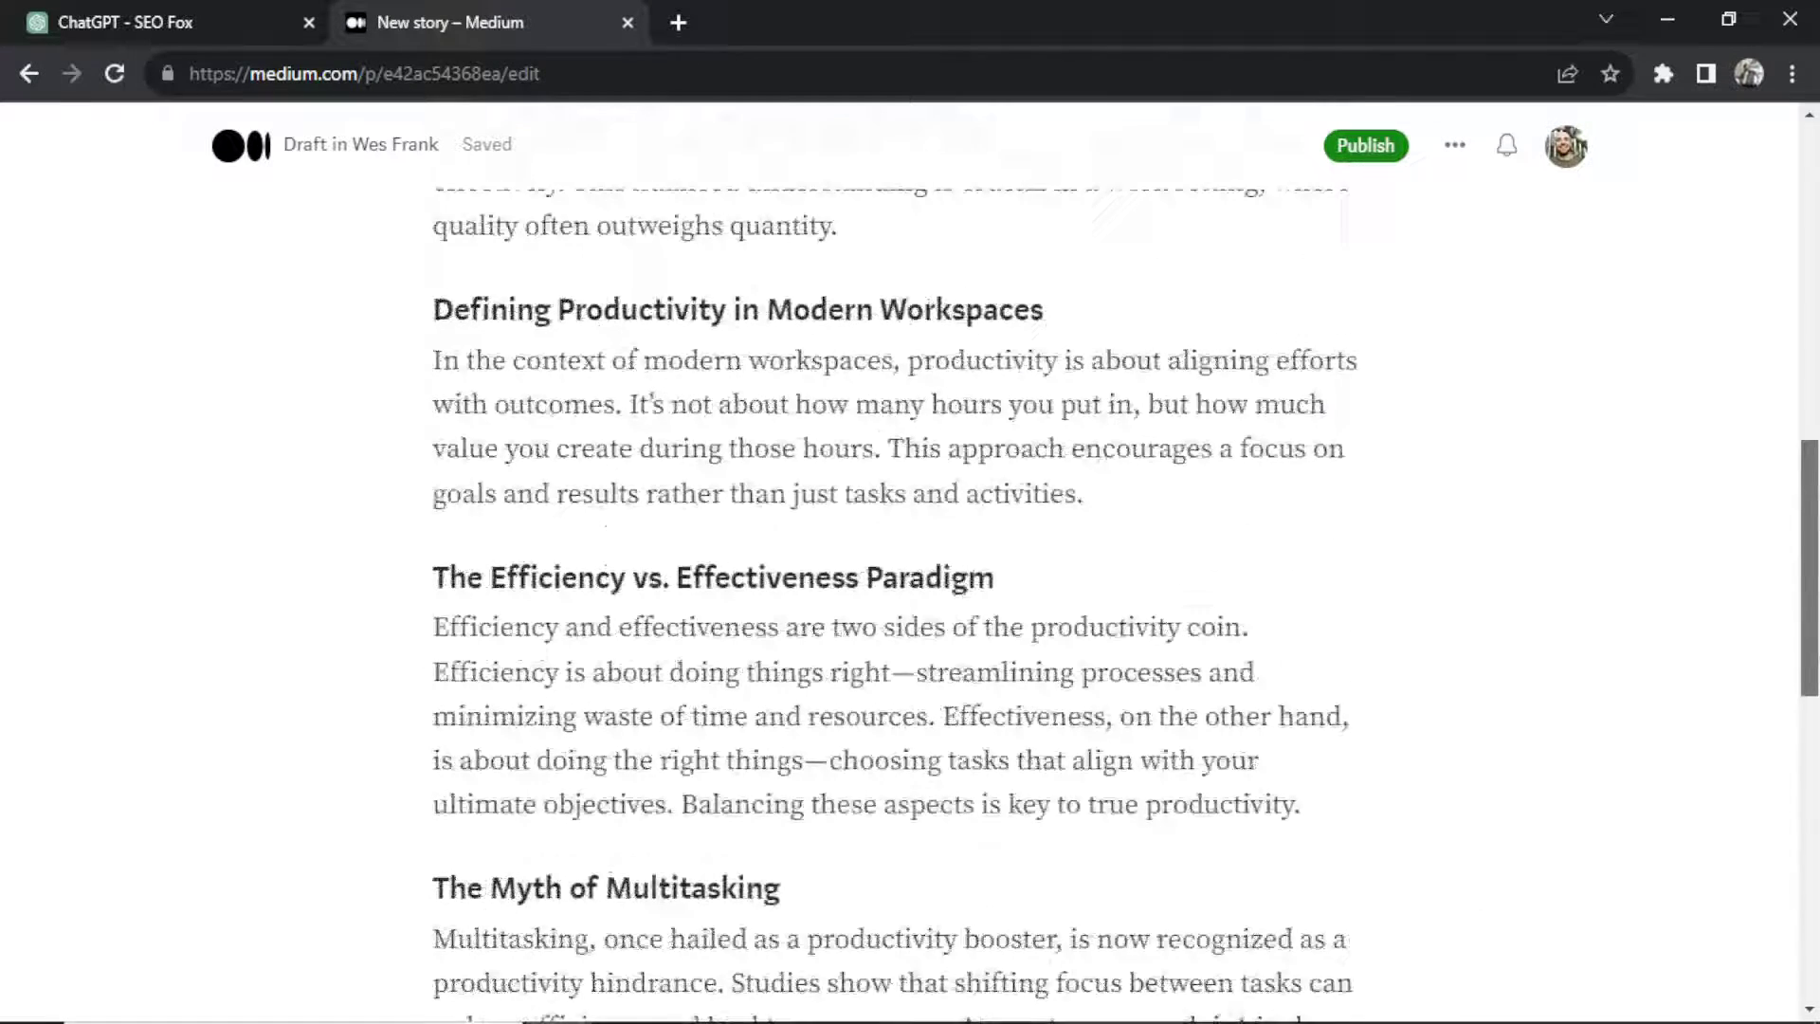
Return to the SEO Fox chat and review the rest of the first section
scroll(620, 189, up, 10)
scroll(620, 189, up, 3)
drag(1806, 208, 1772, 394)
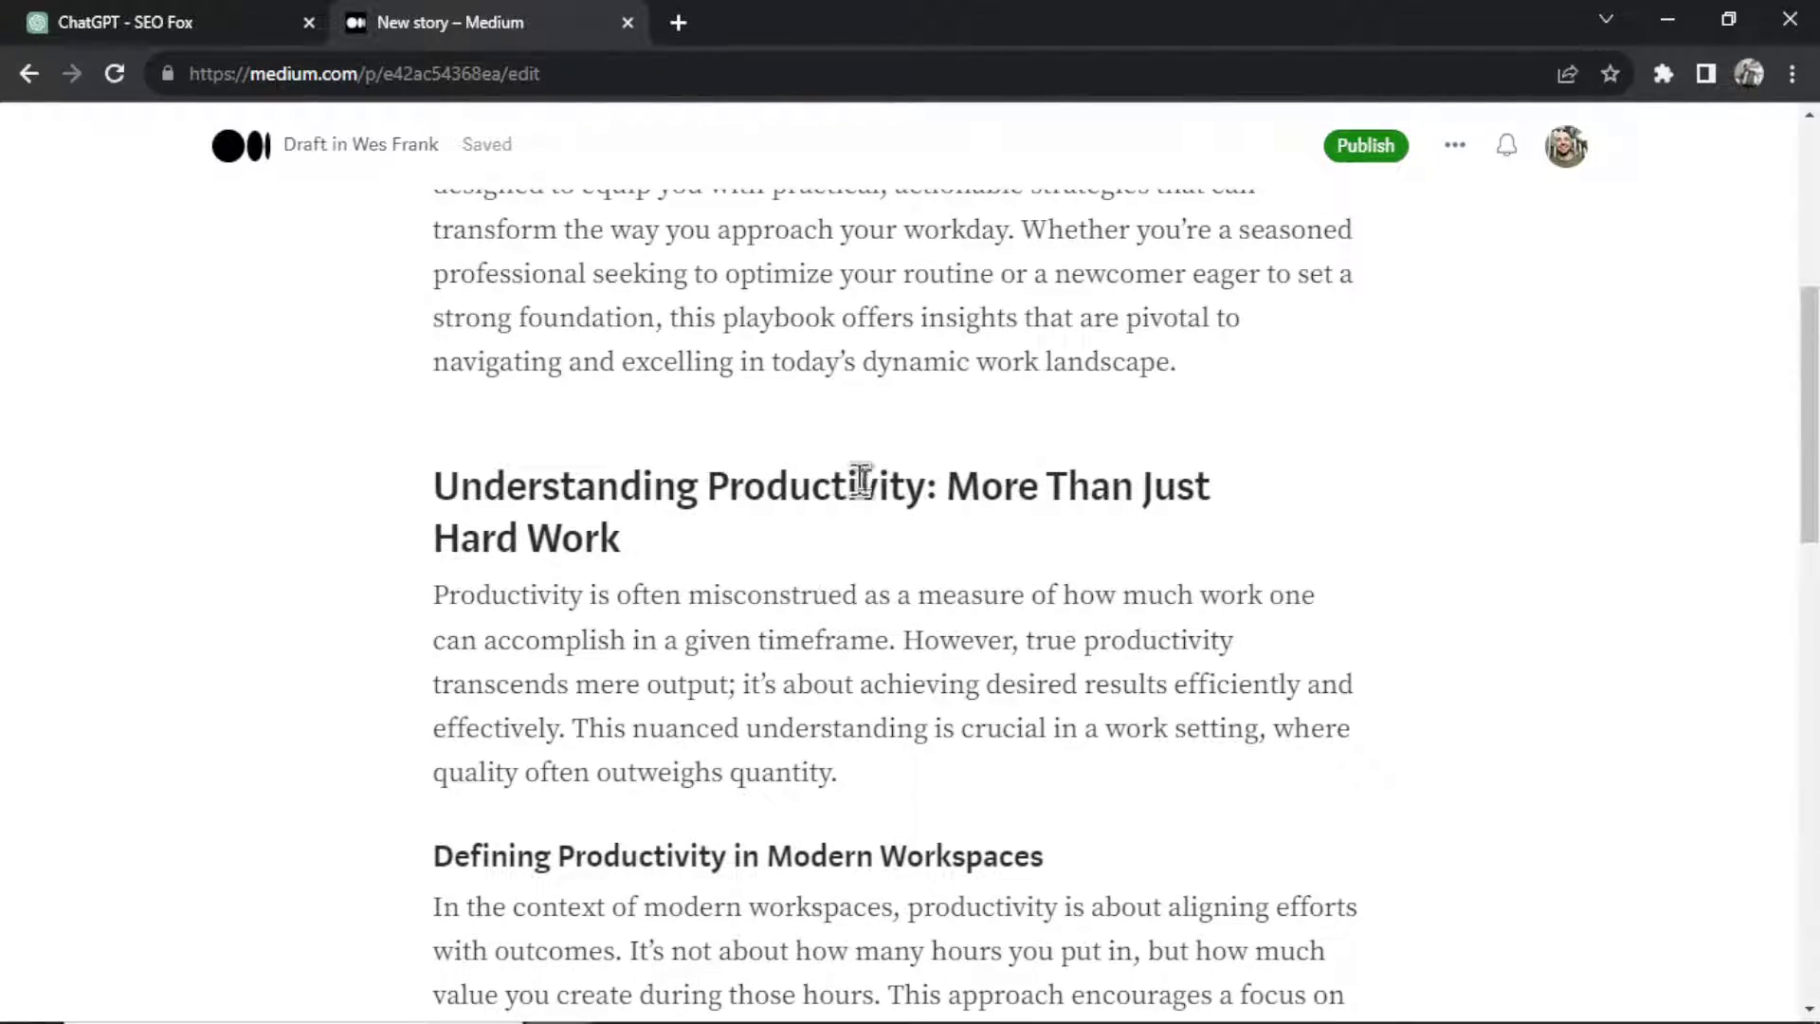
click(171, 21)
scroll(1005, 759, down, 3)
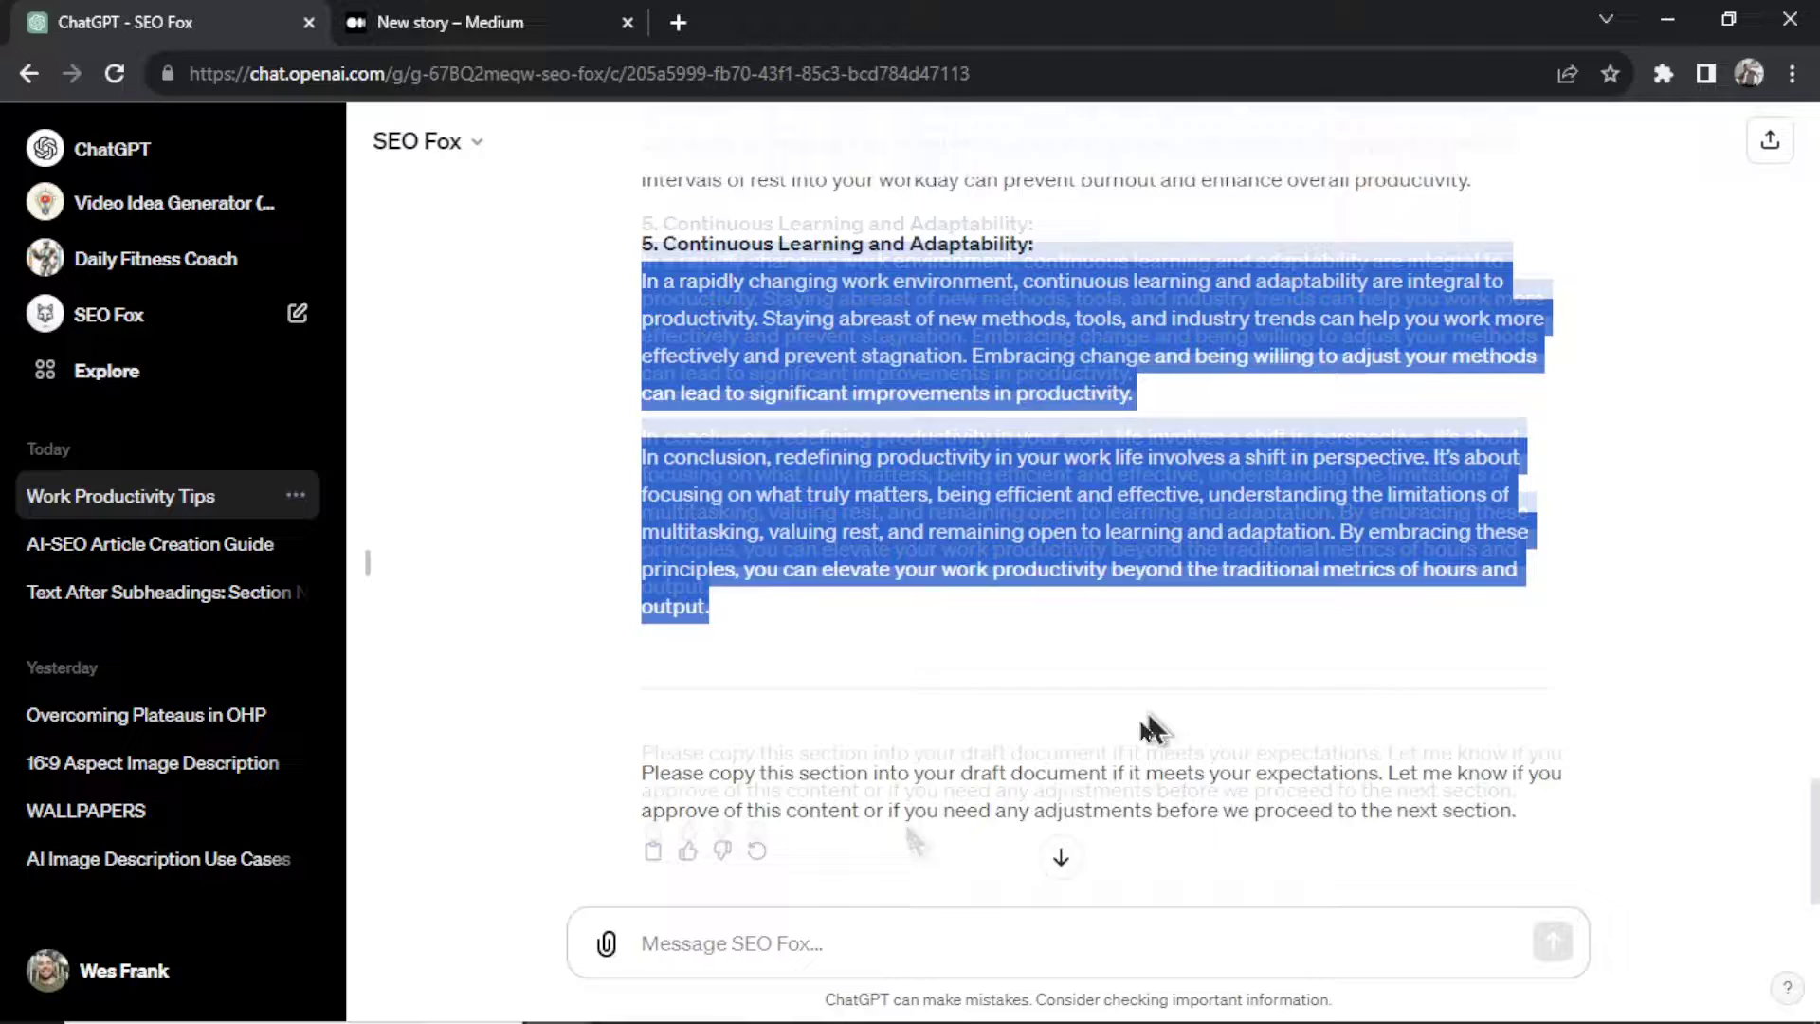
drag(834, 754, 1161, 755)
click(1198, 795)
click(1046, 940)
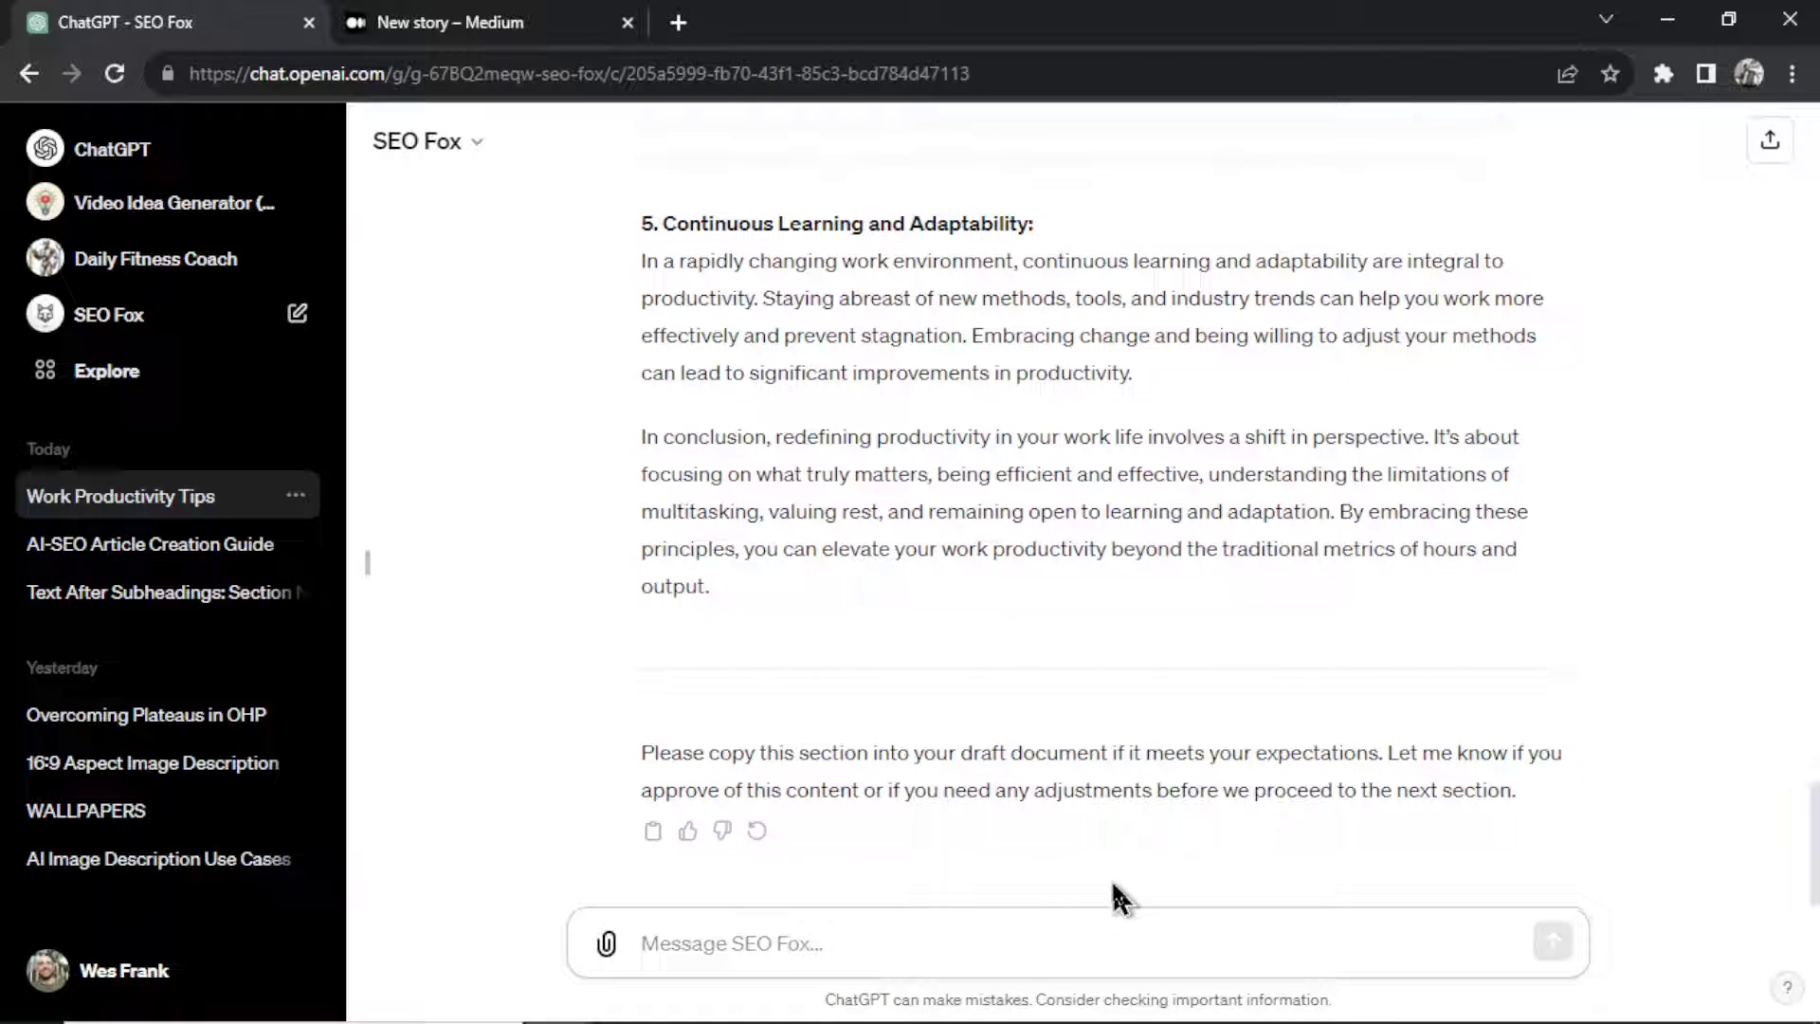
Send 'Let's move on' and review the technology section, including its 500-word length note
text(Let's move on)
key(Return)
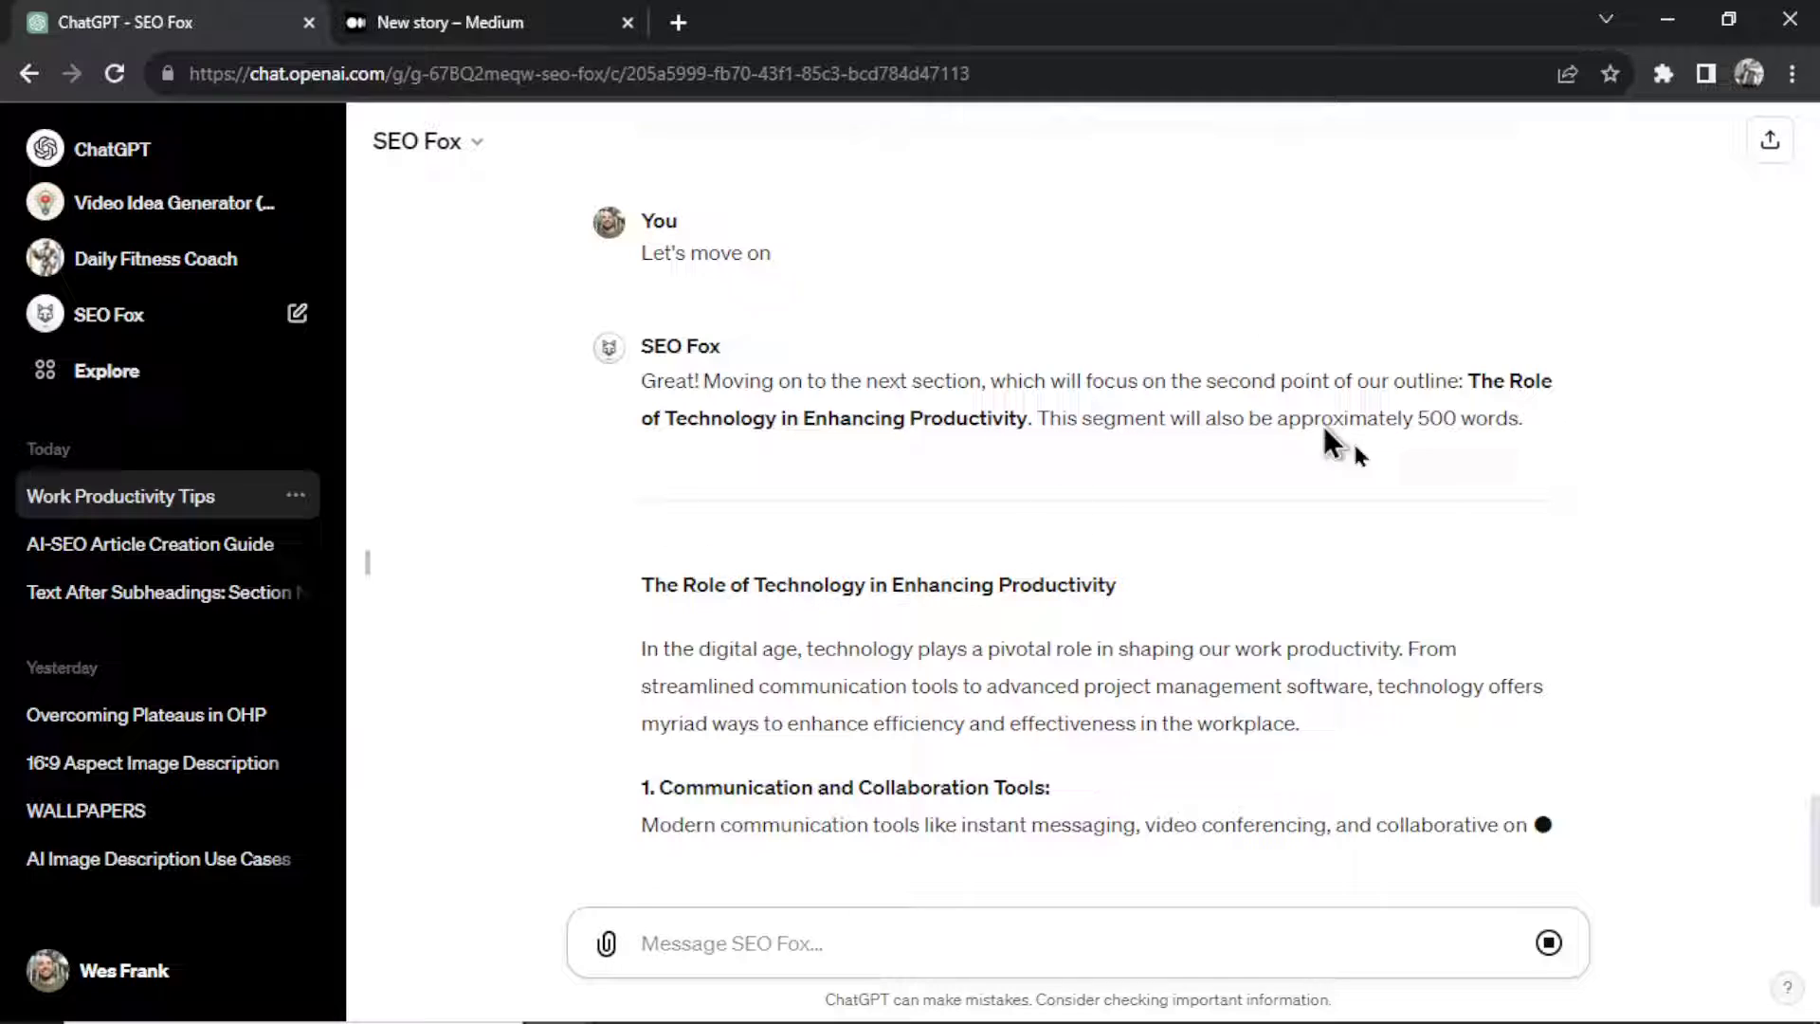
scroll(995, 526, up, 2)
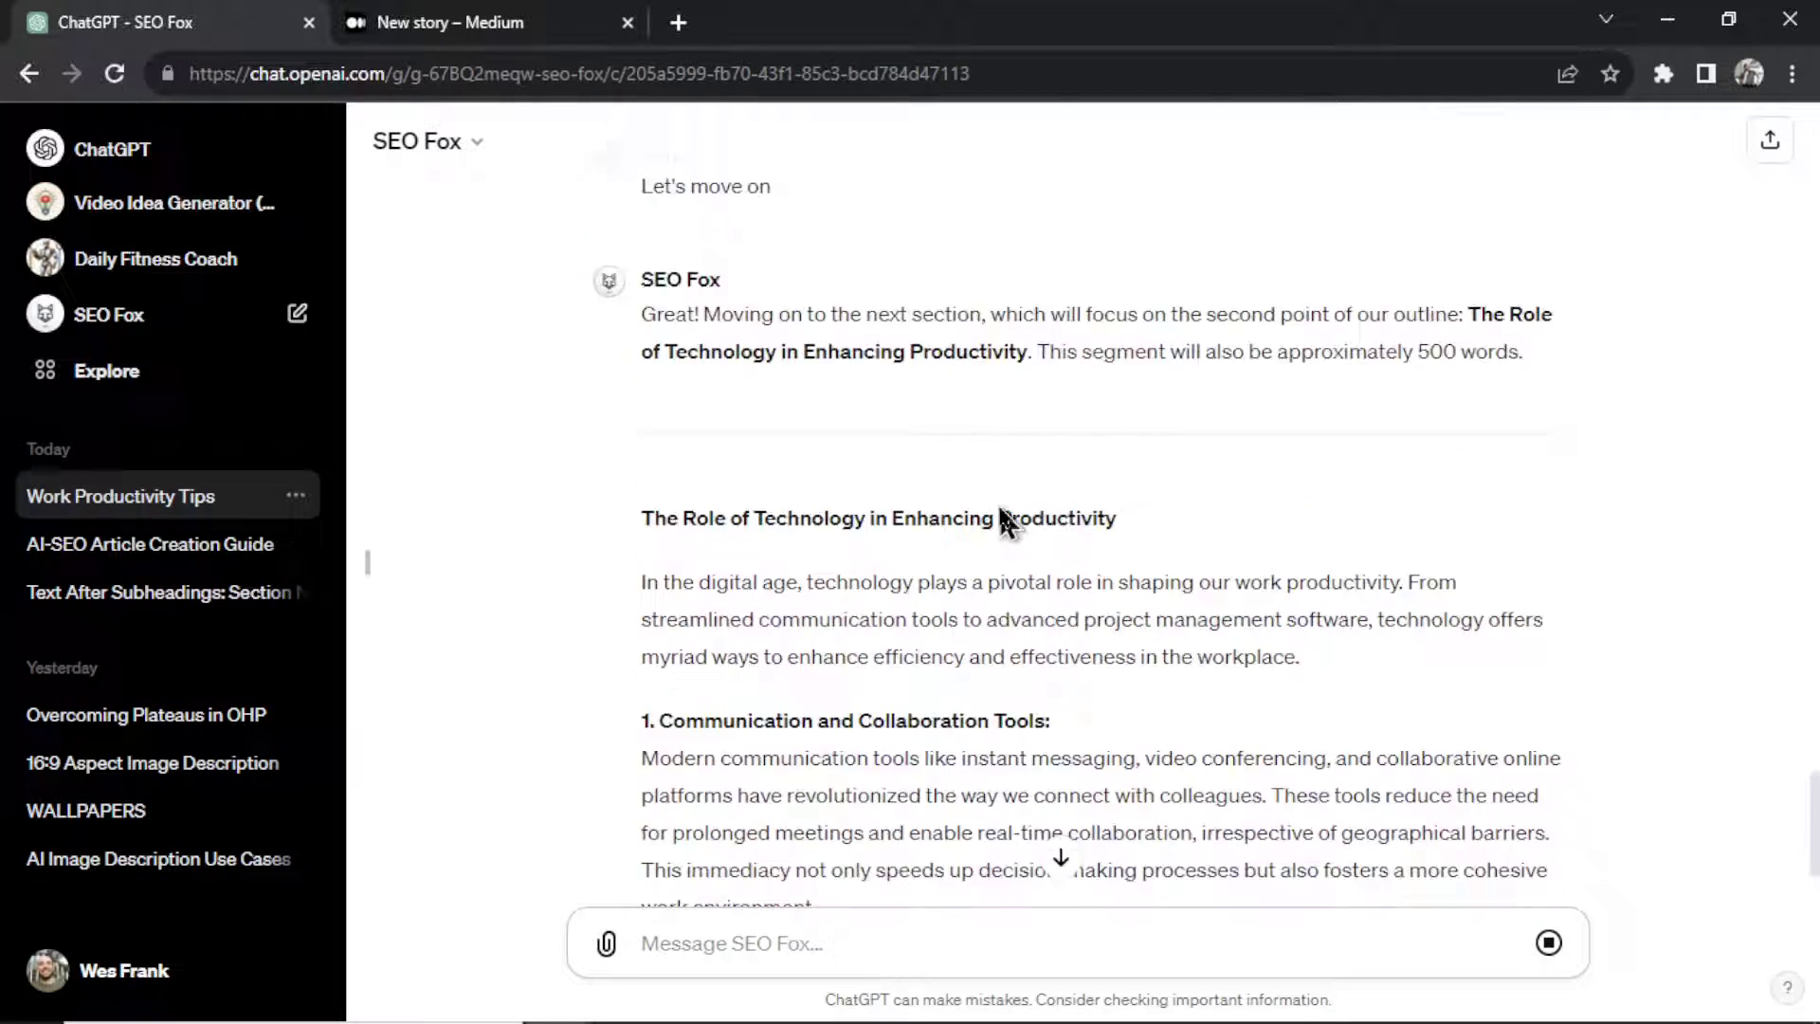
scroll(1006, 519, up, 3)
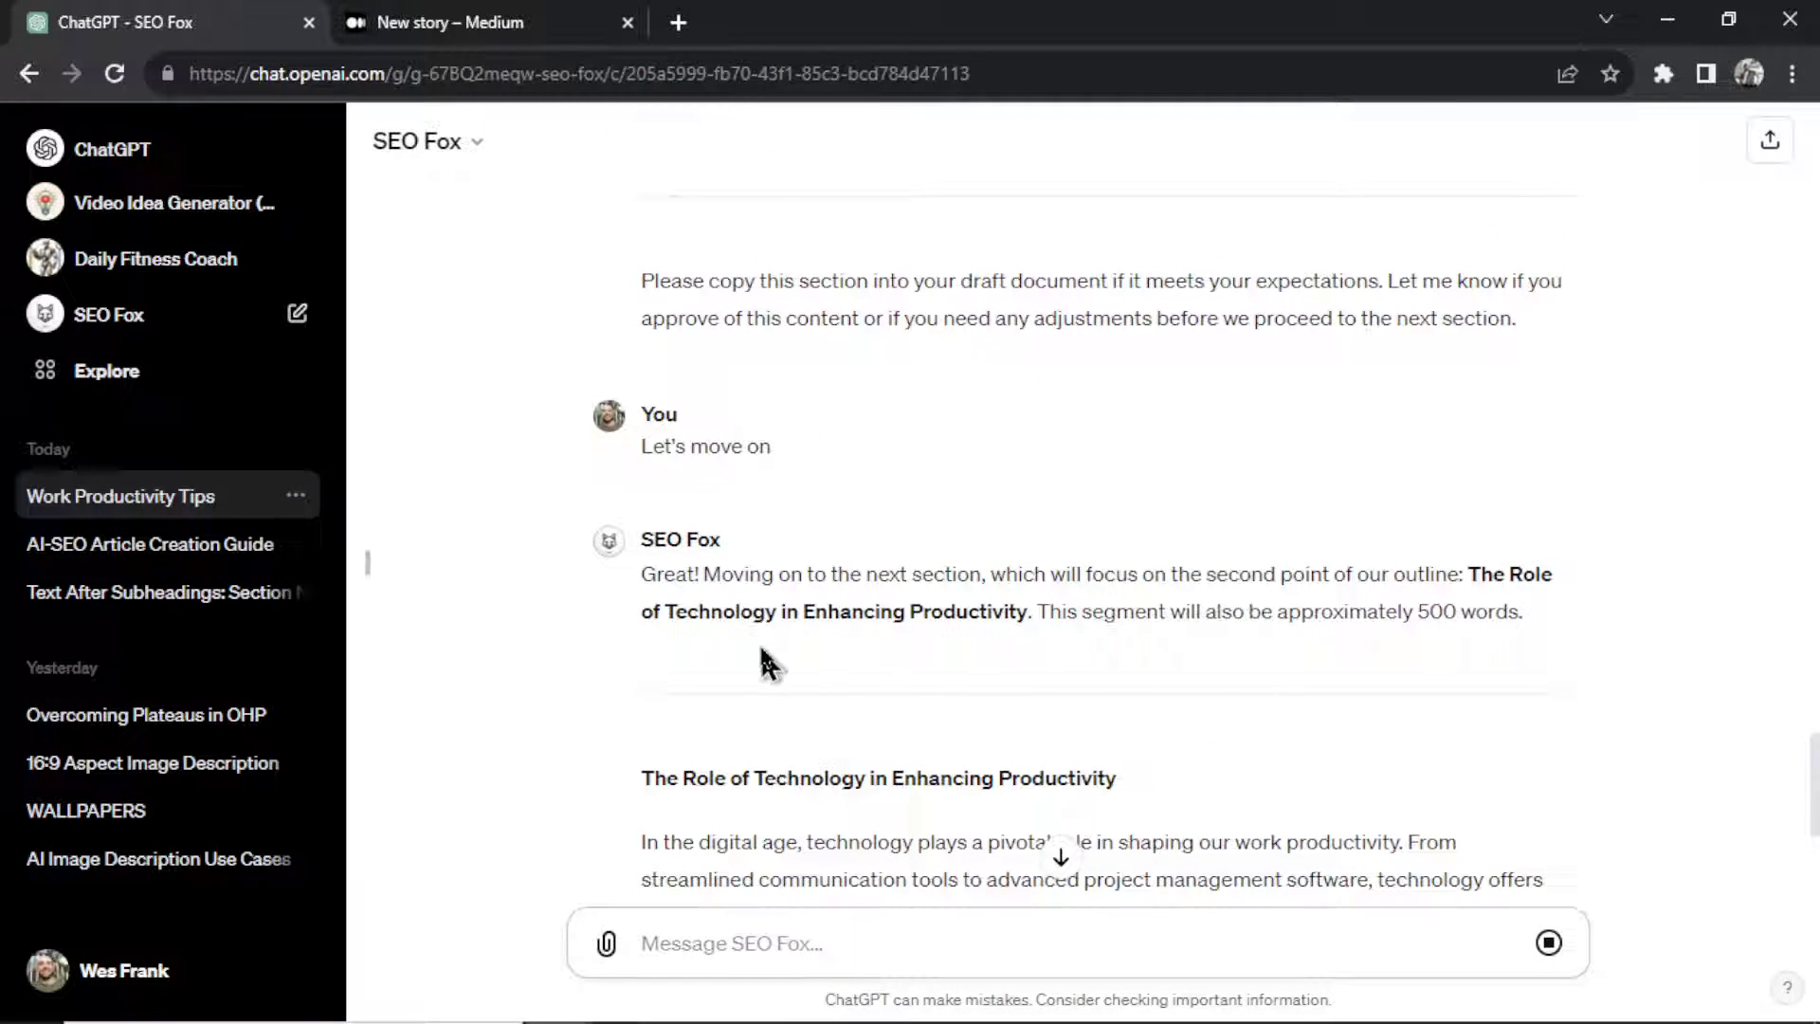
scroll(1162, 595, down, 2)
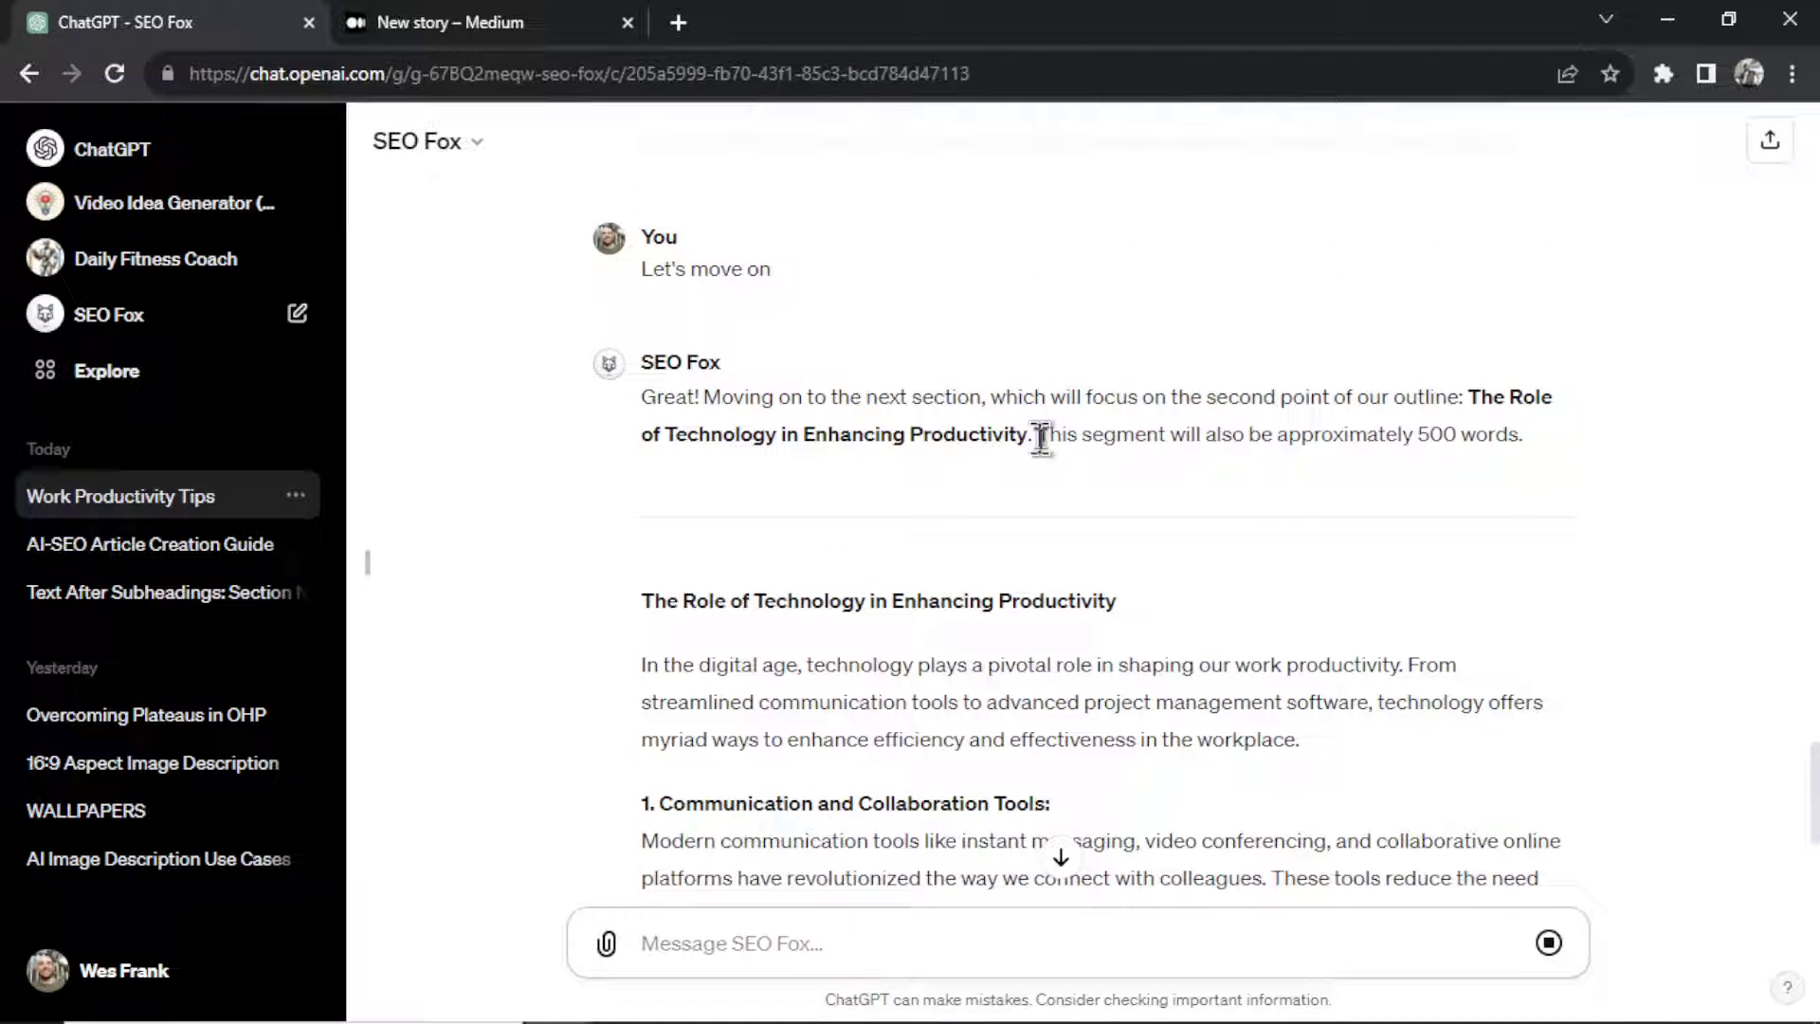
drag(1040, 438, 1552, 458)
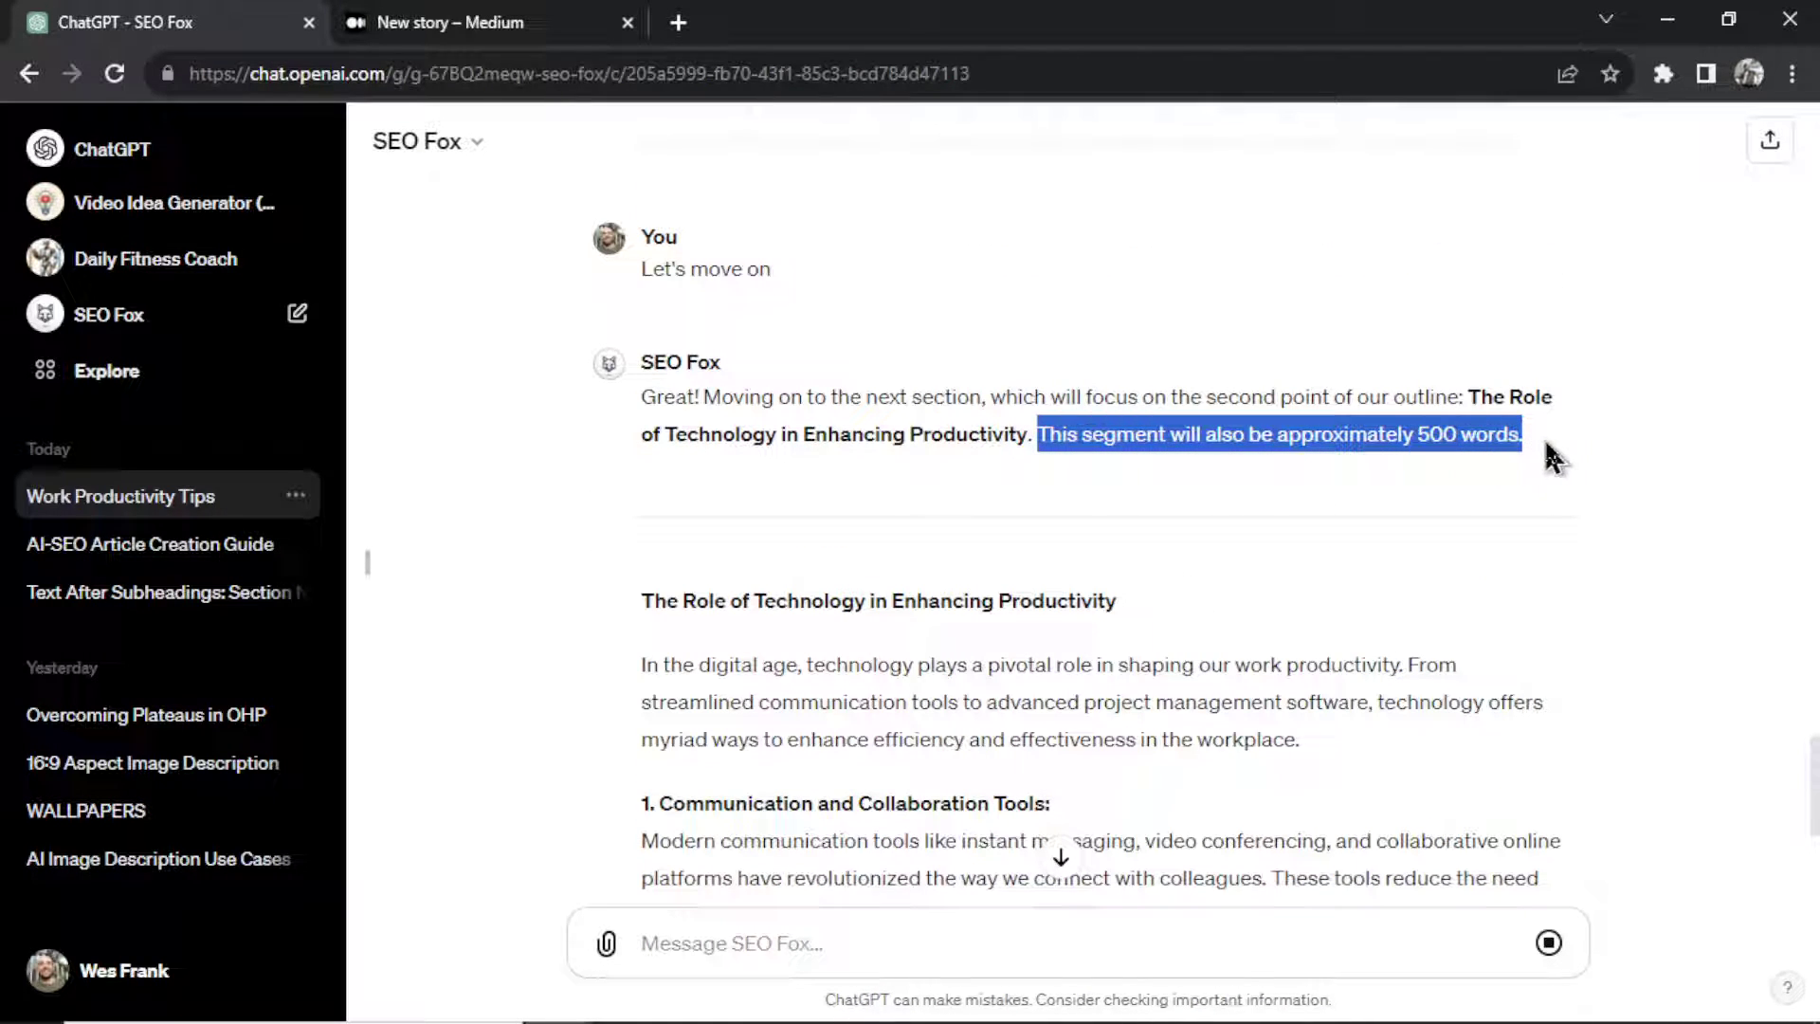
click(1573, 442)
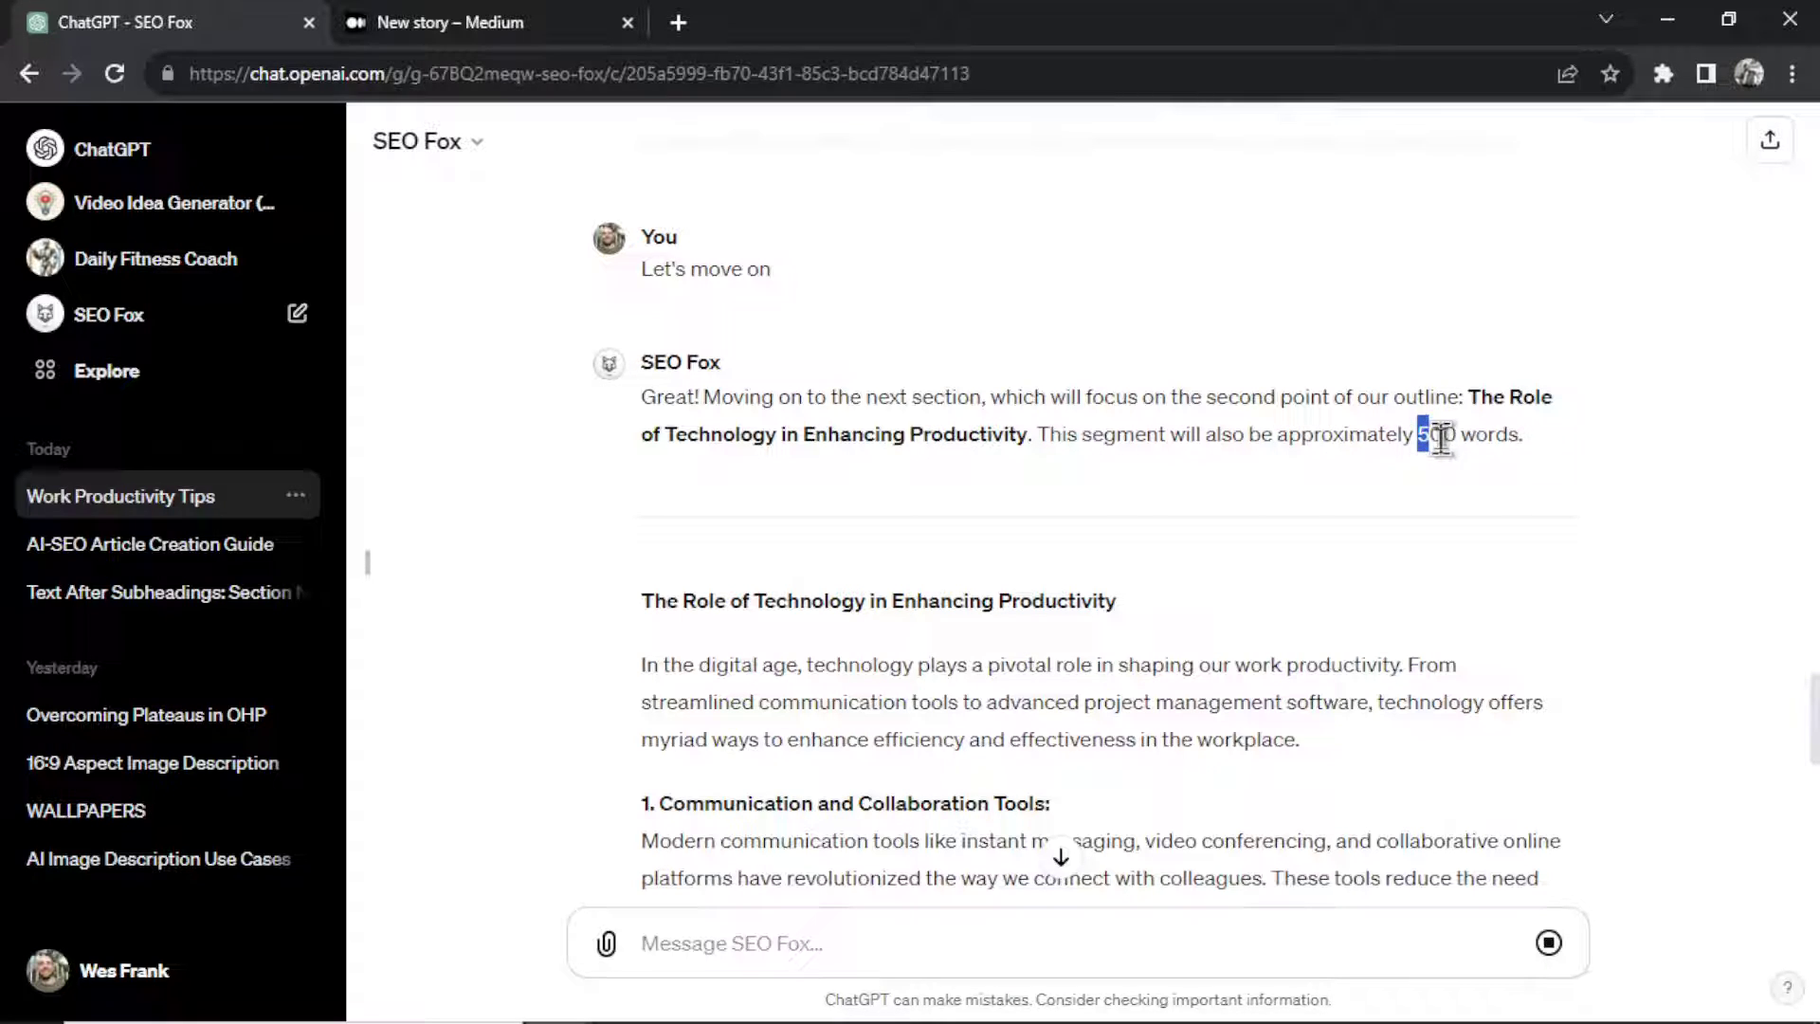
drag(1440, 438, 1515, 488)
scroll(1477, 486, down, 2)
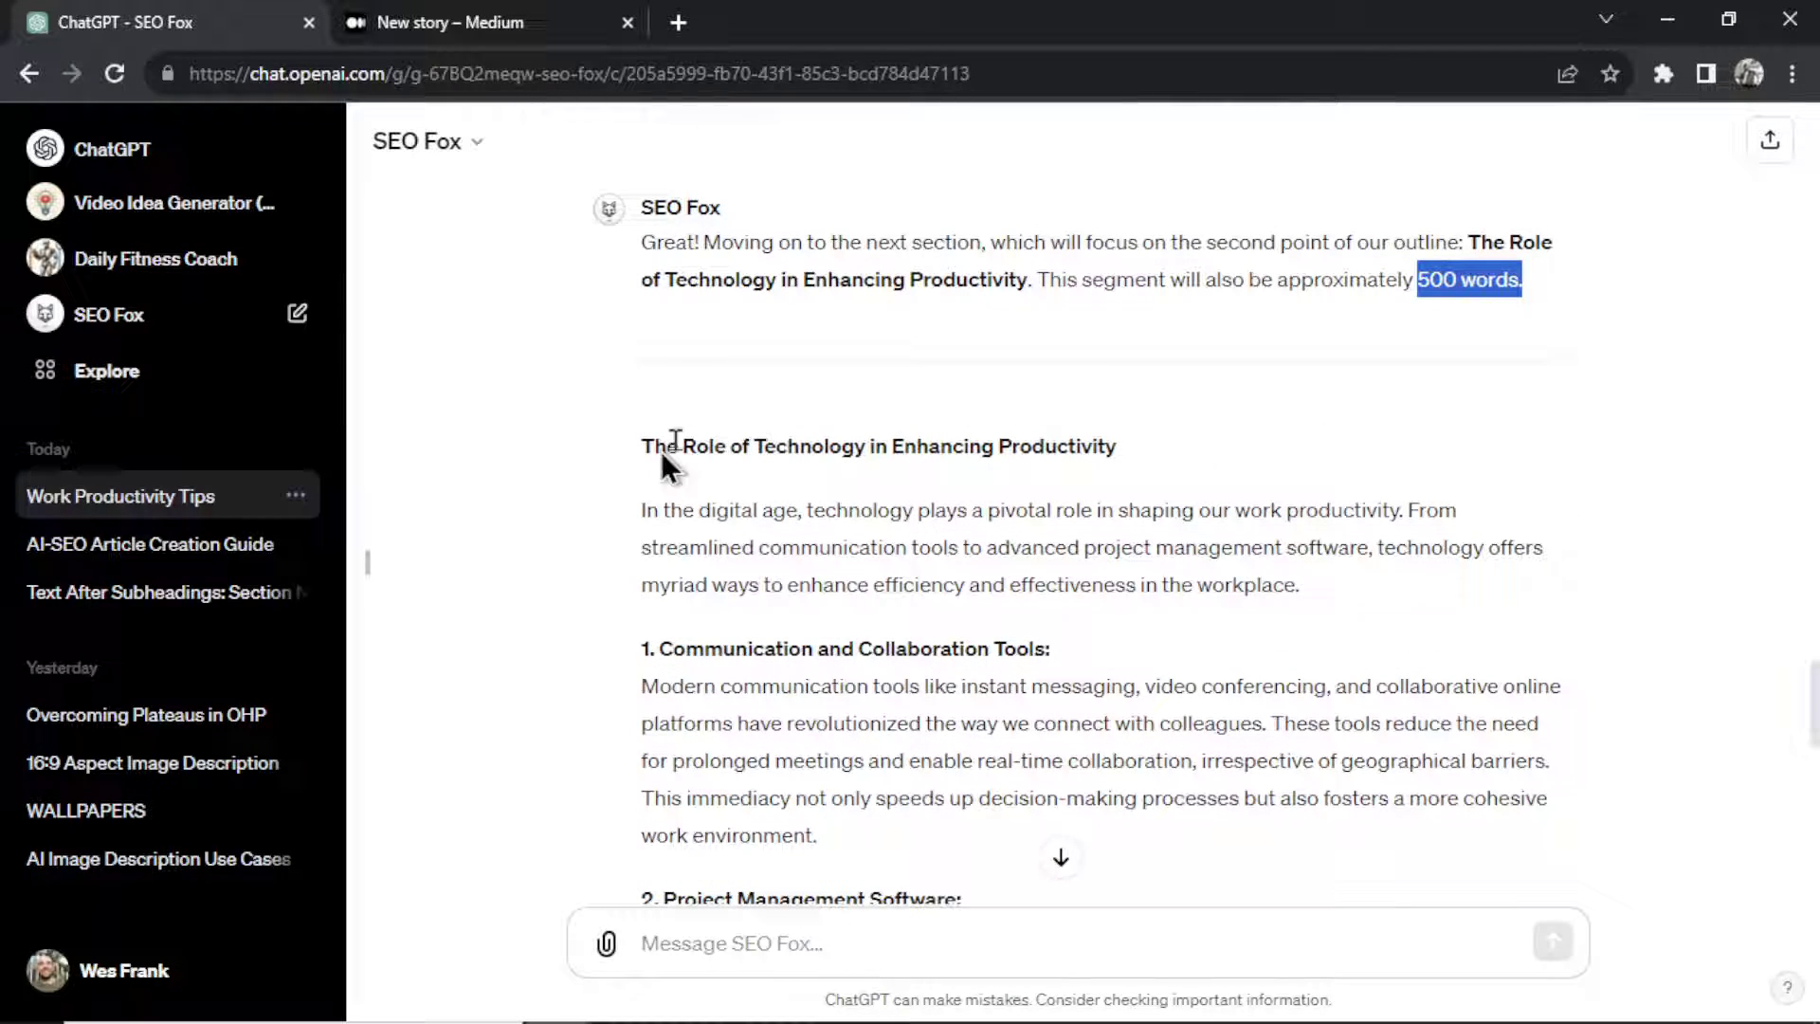
drag(1169, 459, 647, 464)
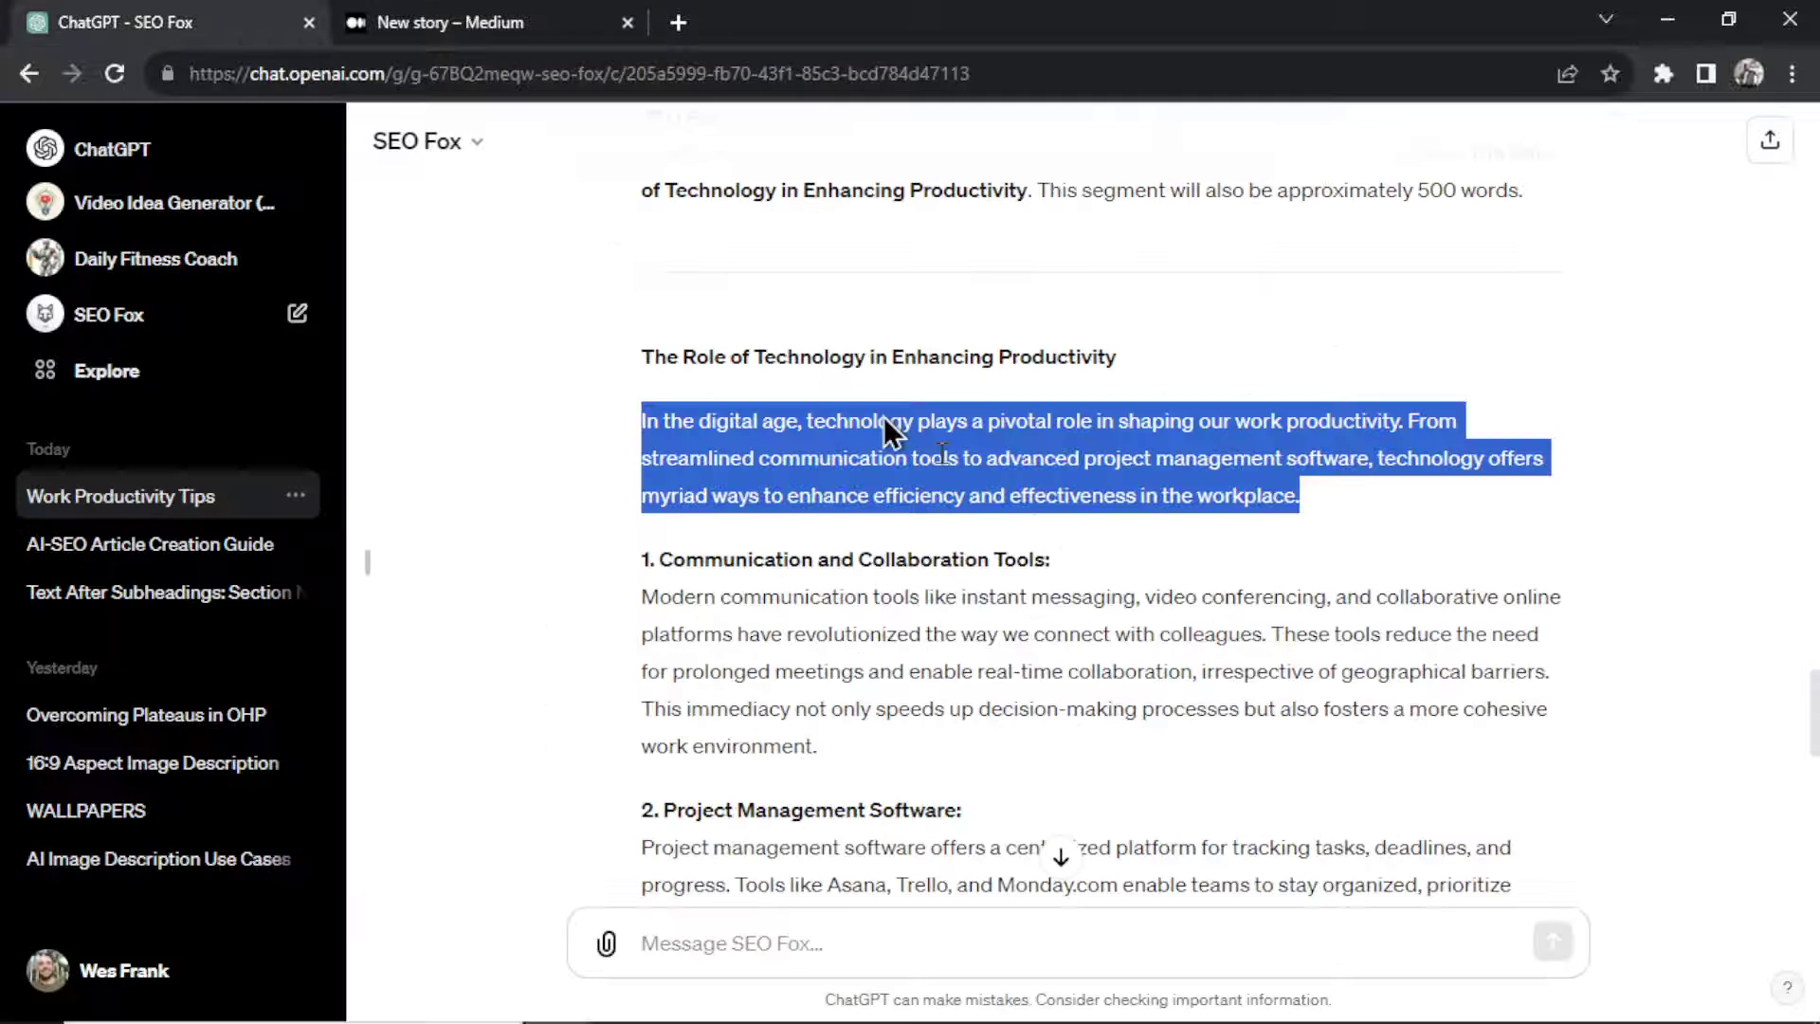
scroll(967, 663, down, 3)
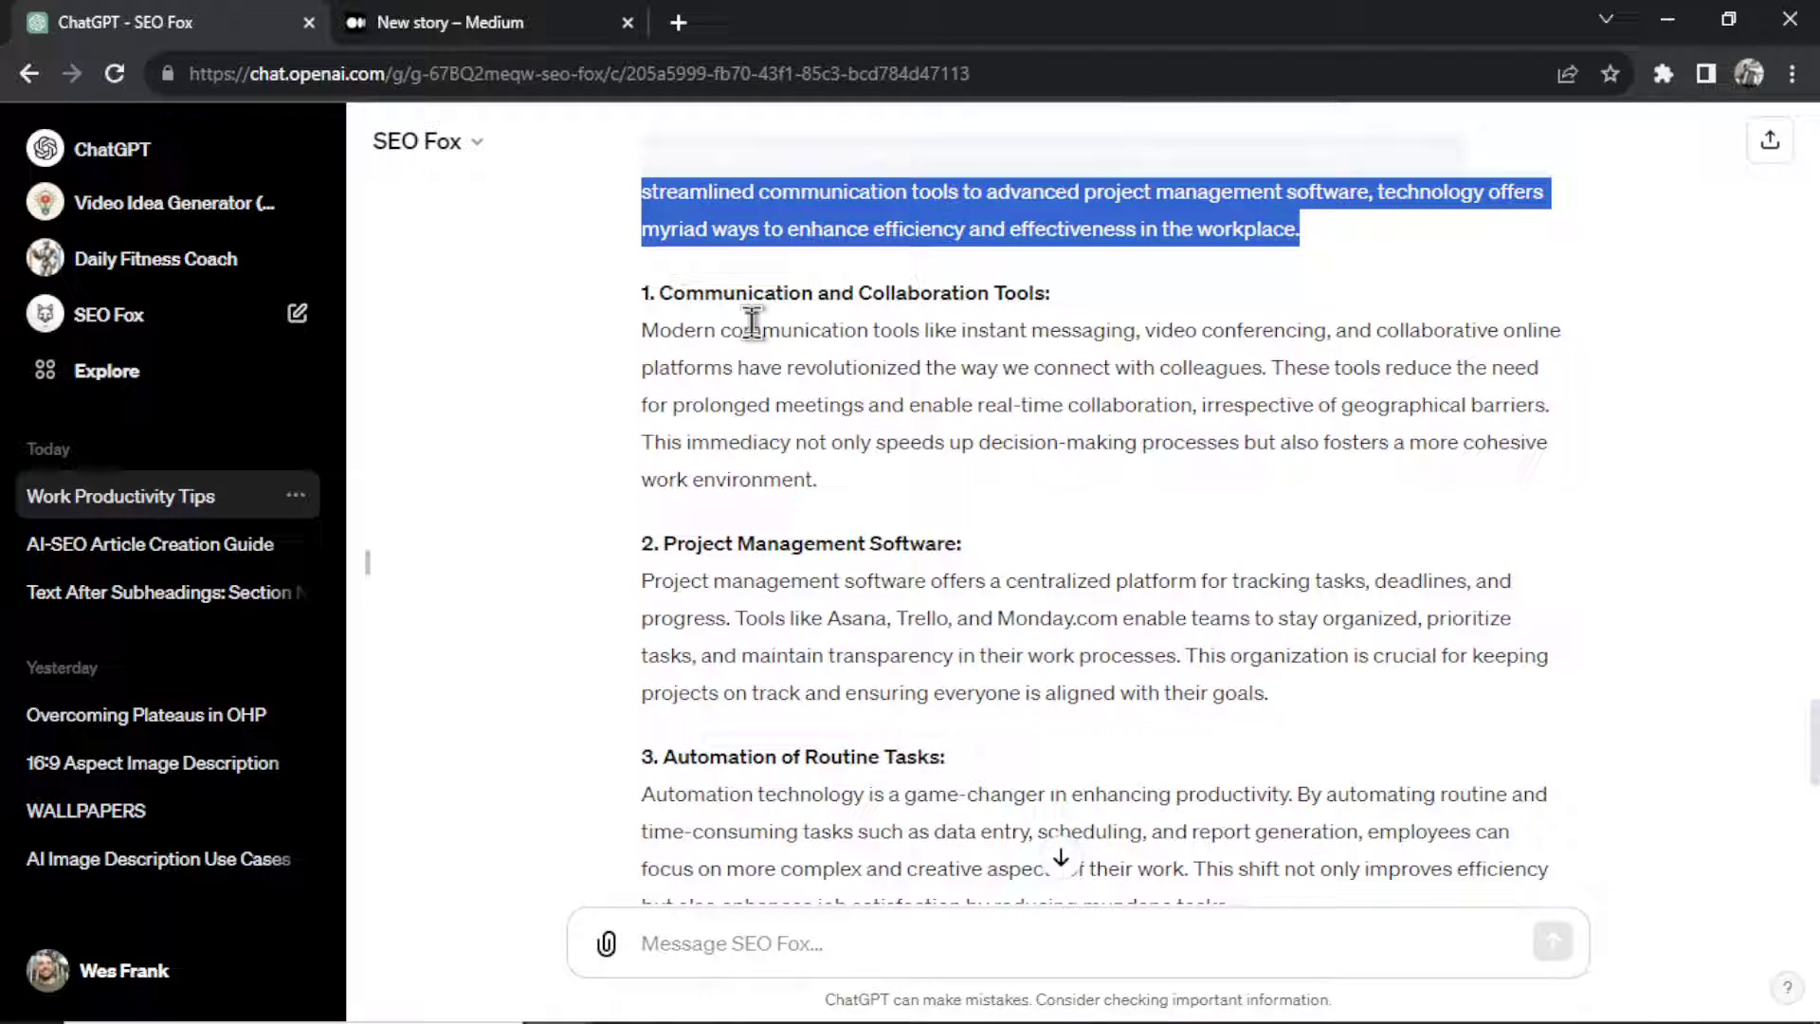
Copy the communication tools and project management paragraphs into the Medium draft
drag(641, 296, 1065, 313)
click(1011, 432)
drag(871, 517, 639, 327)
key(ctrl+c)
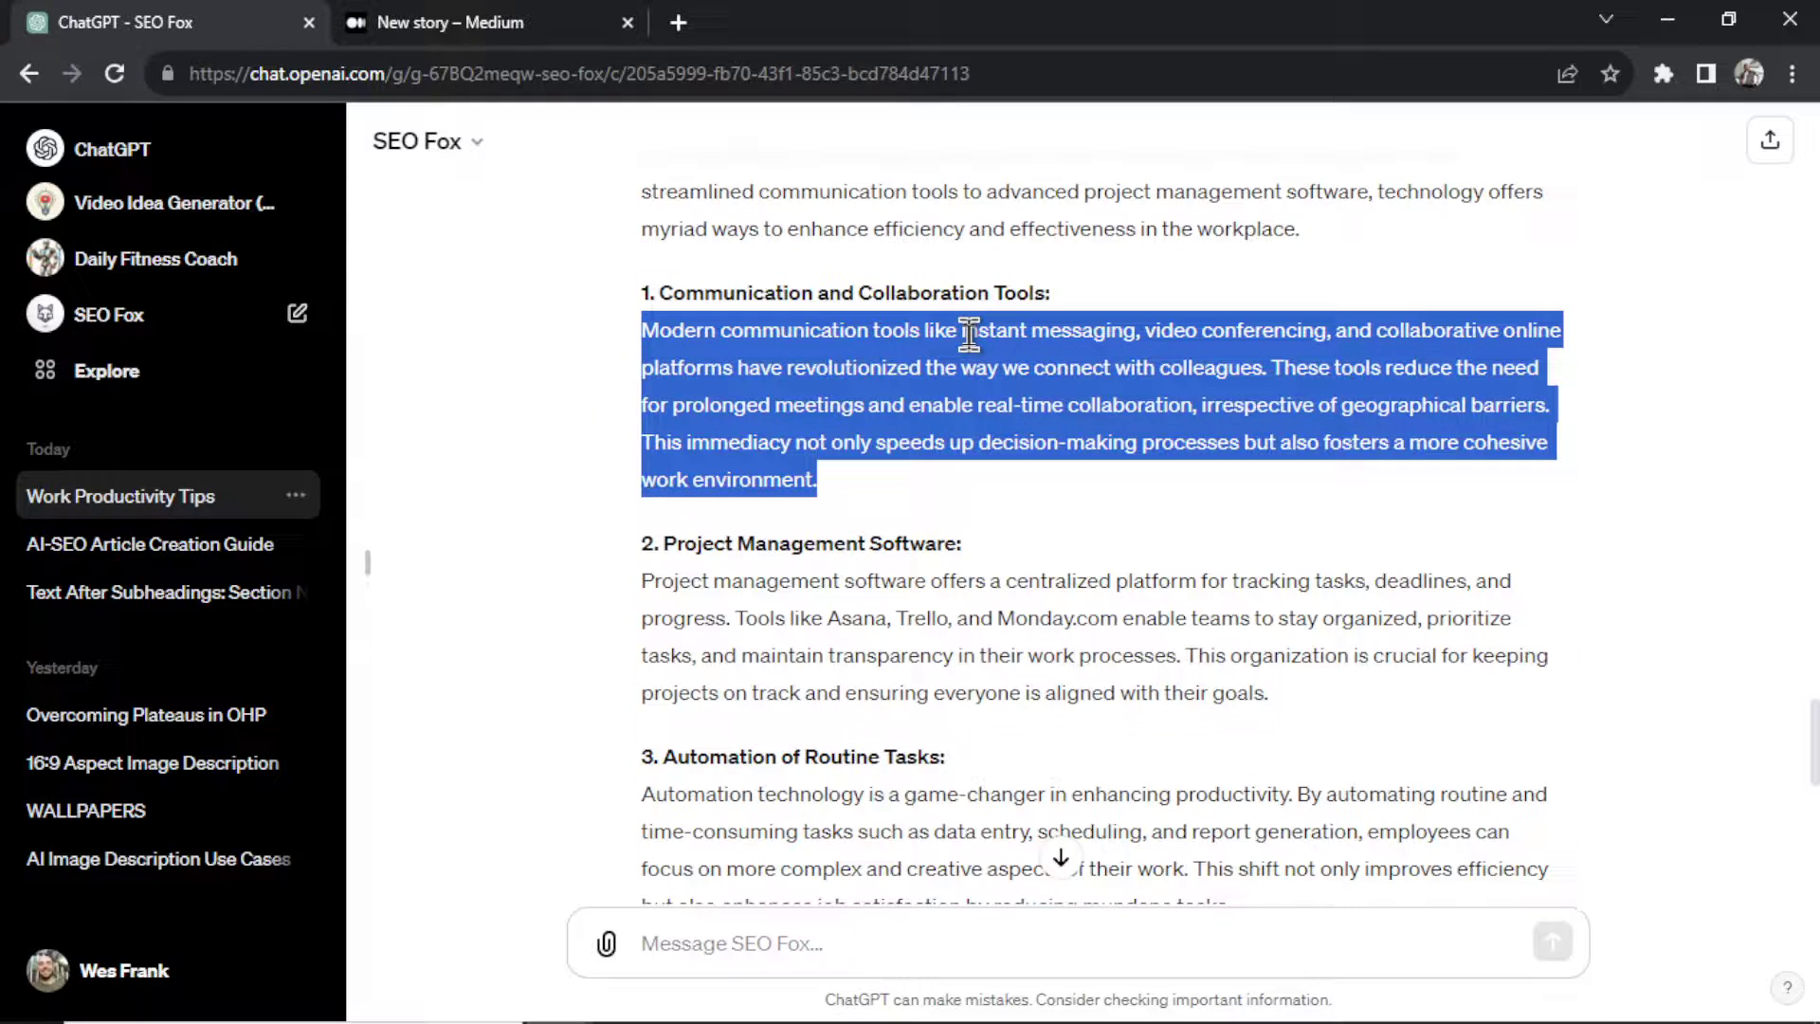
click(405, 19)
key(ctrl+v)
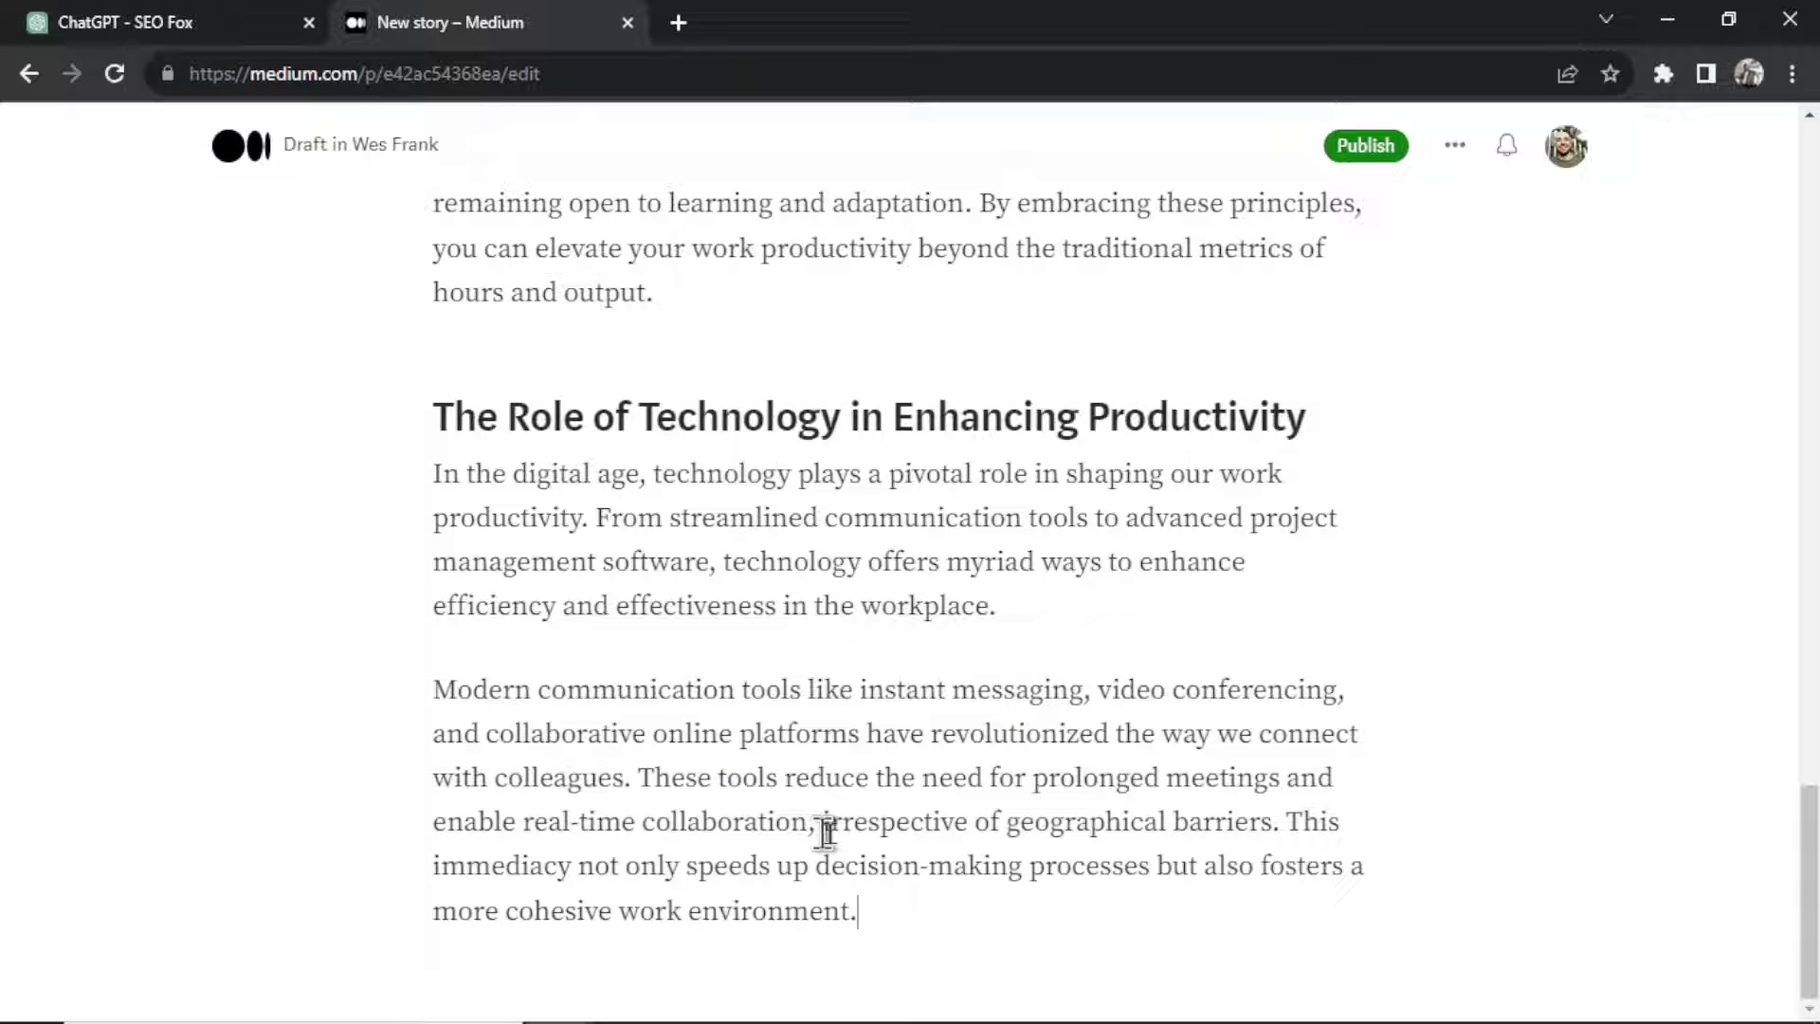
click(302, 42)
drag(1268, 517, 666, 426)
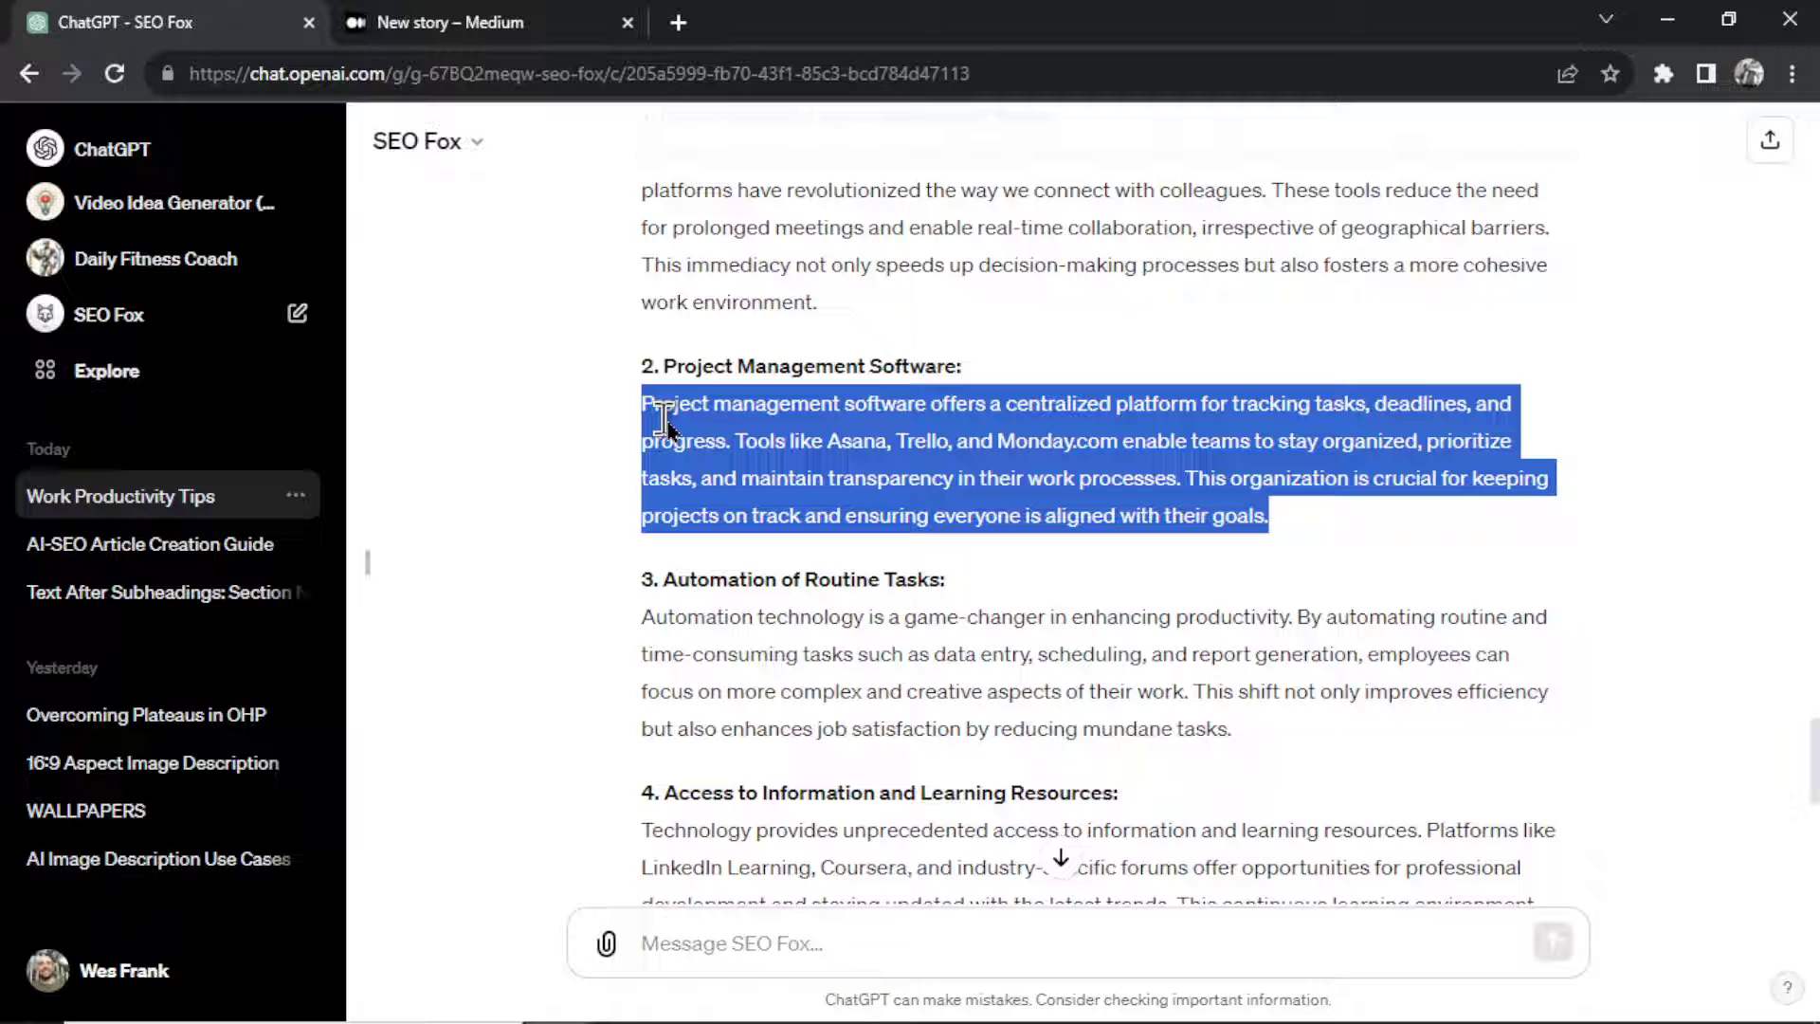
key(ctrl+c)
click(434, 21)
key(Return)
key(ctrl+v)
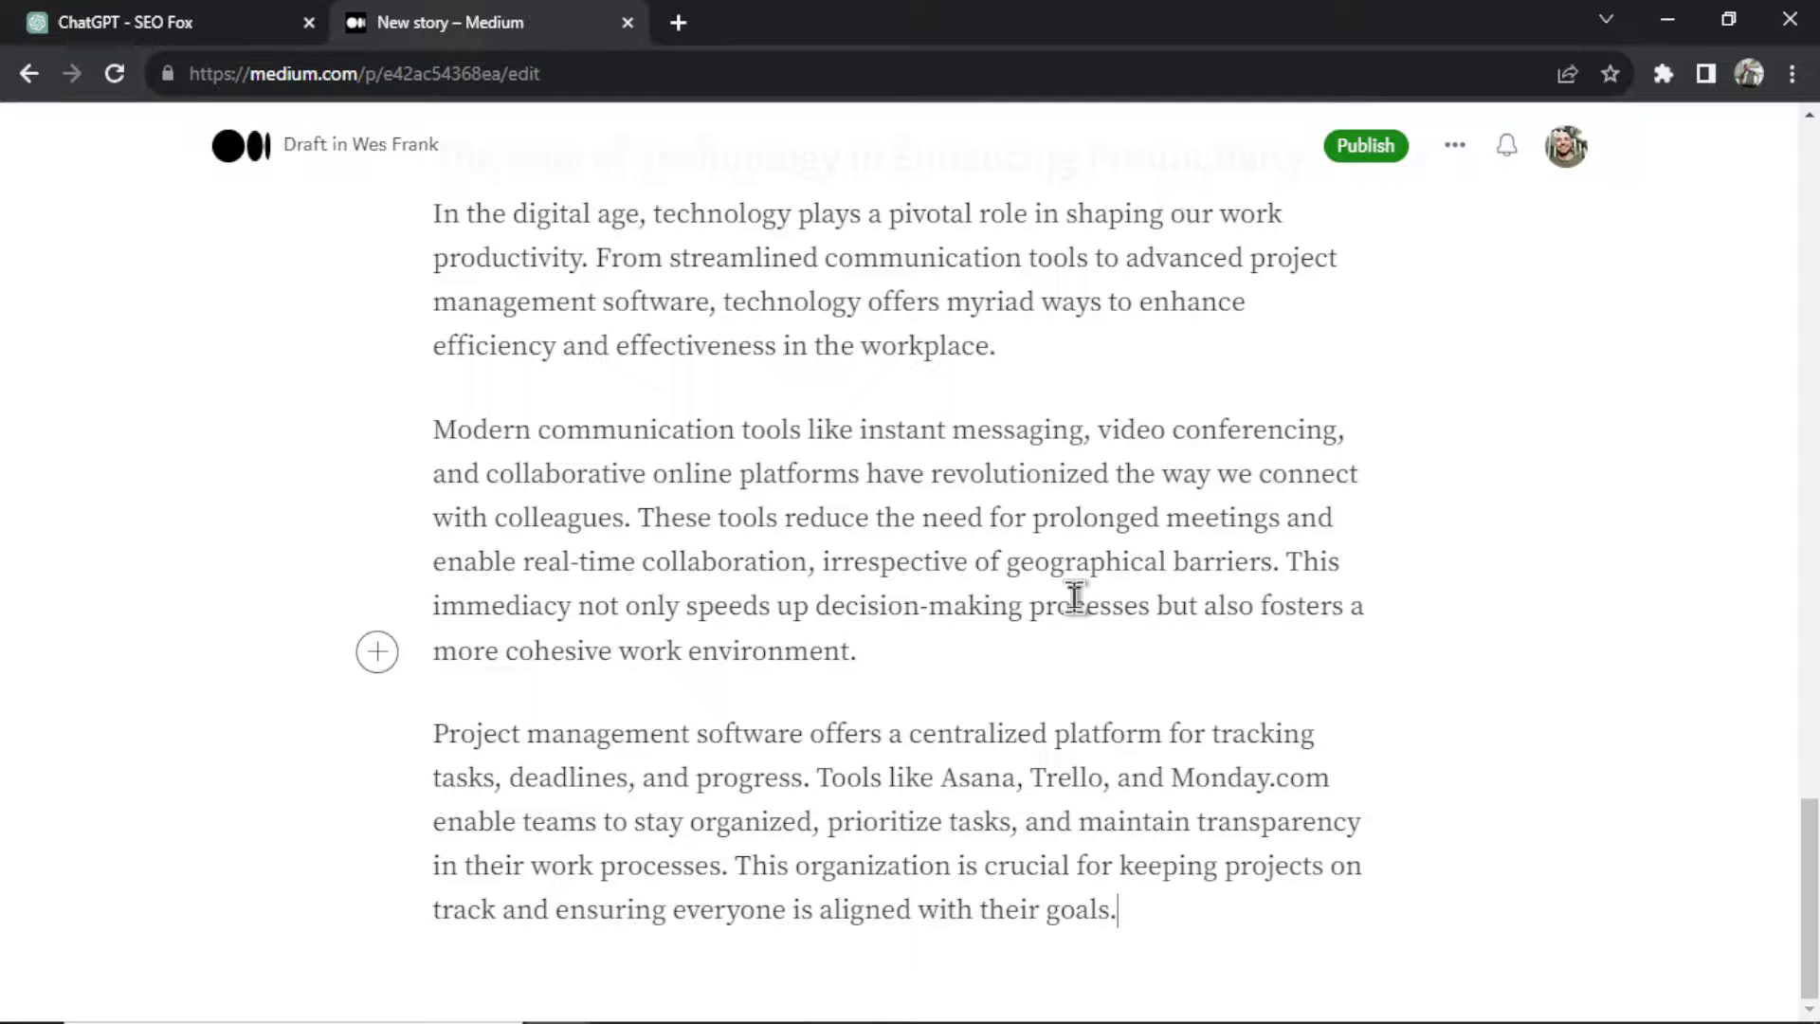
Check the pasted text, then review the Automation paragraph and the section's remaining text in the chat
drag(409, 429, 885, 642)
click(256, 21)
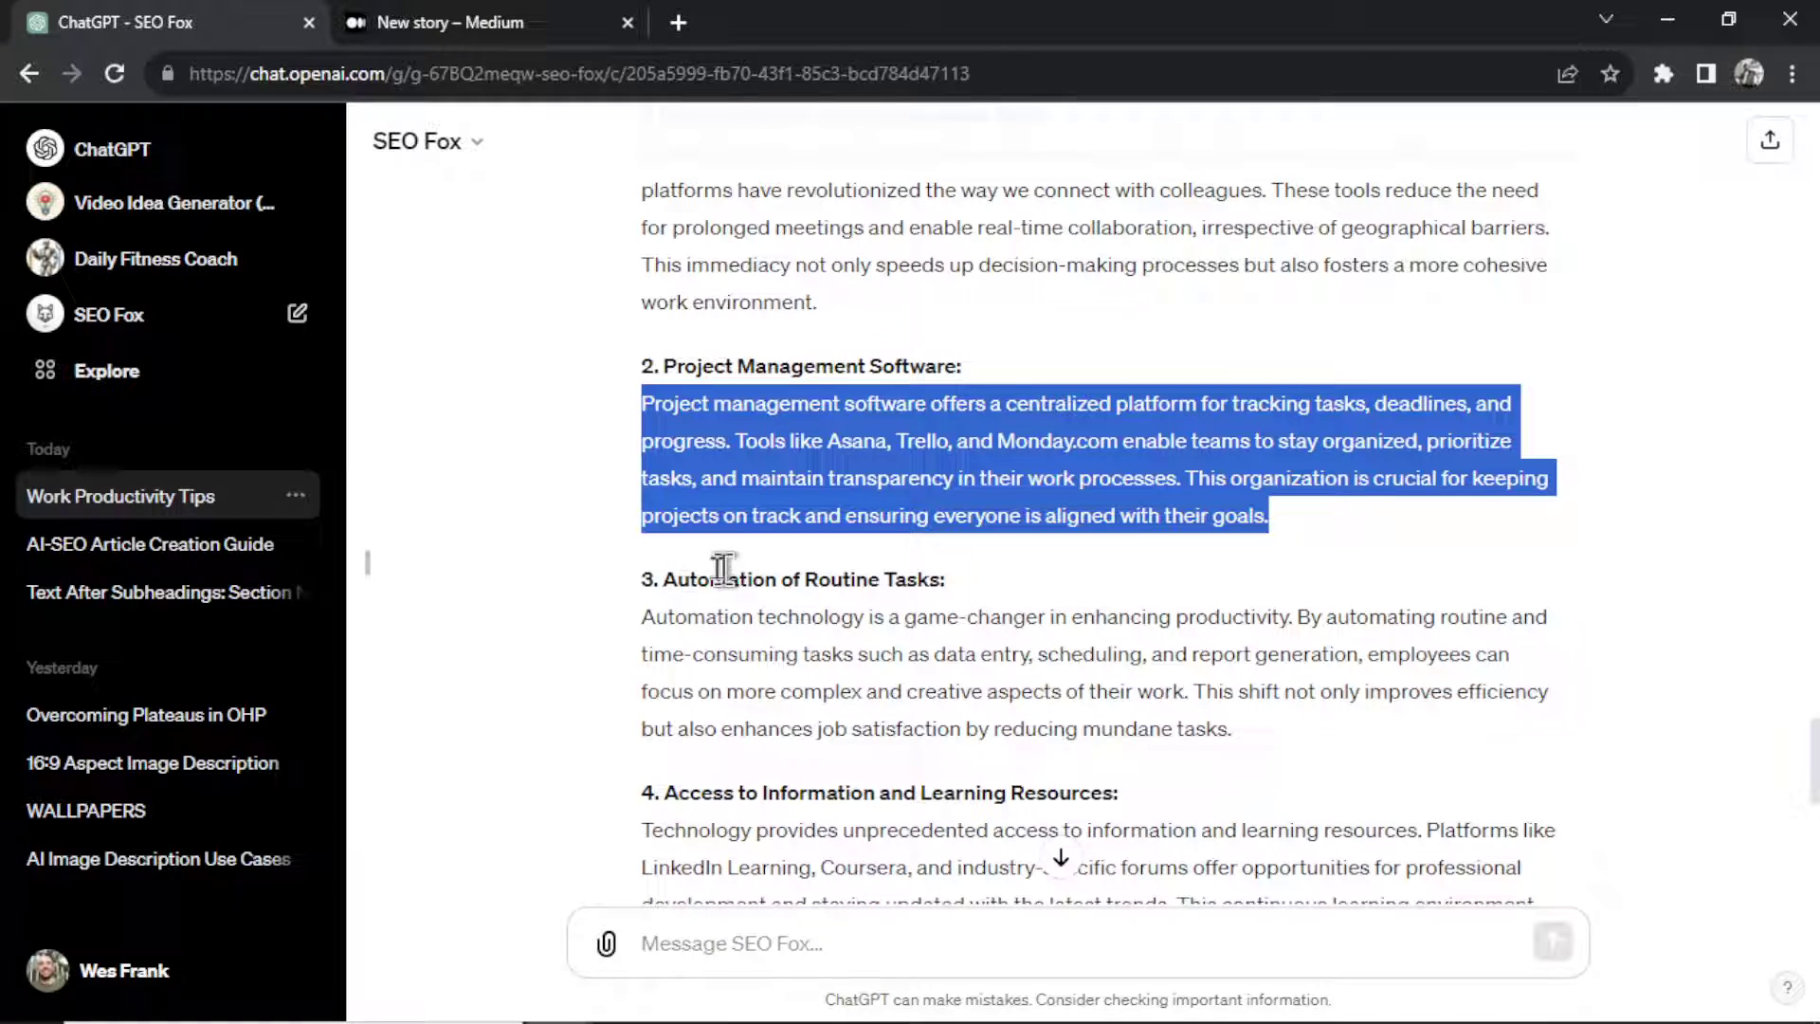
drag(1272, 726, 726, 691)
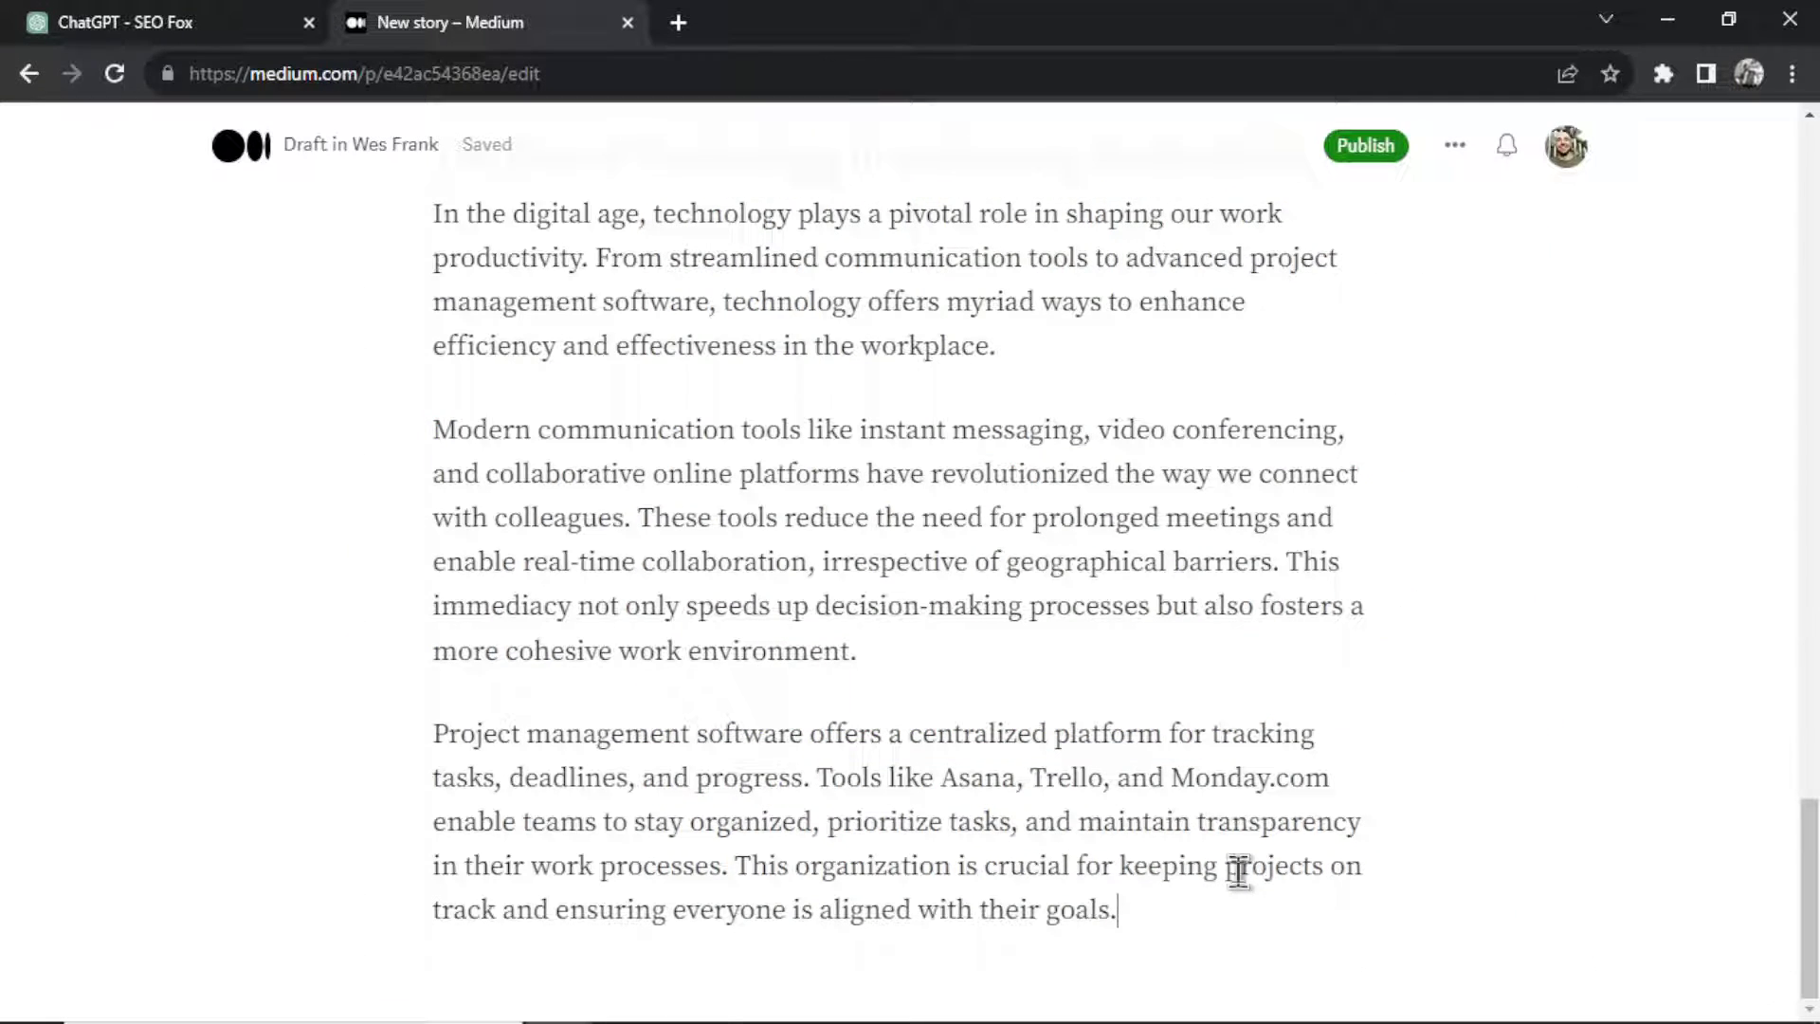
scroll(1239, 870, down, 1)
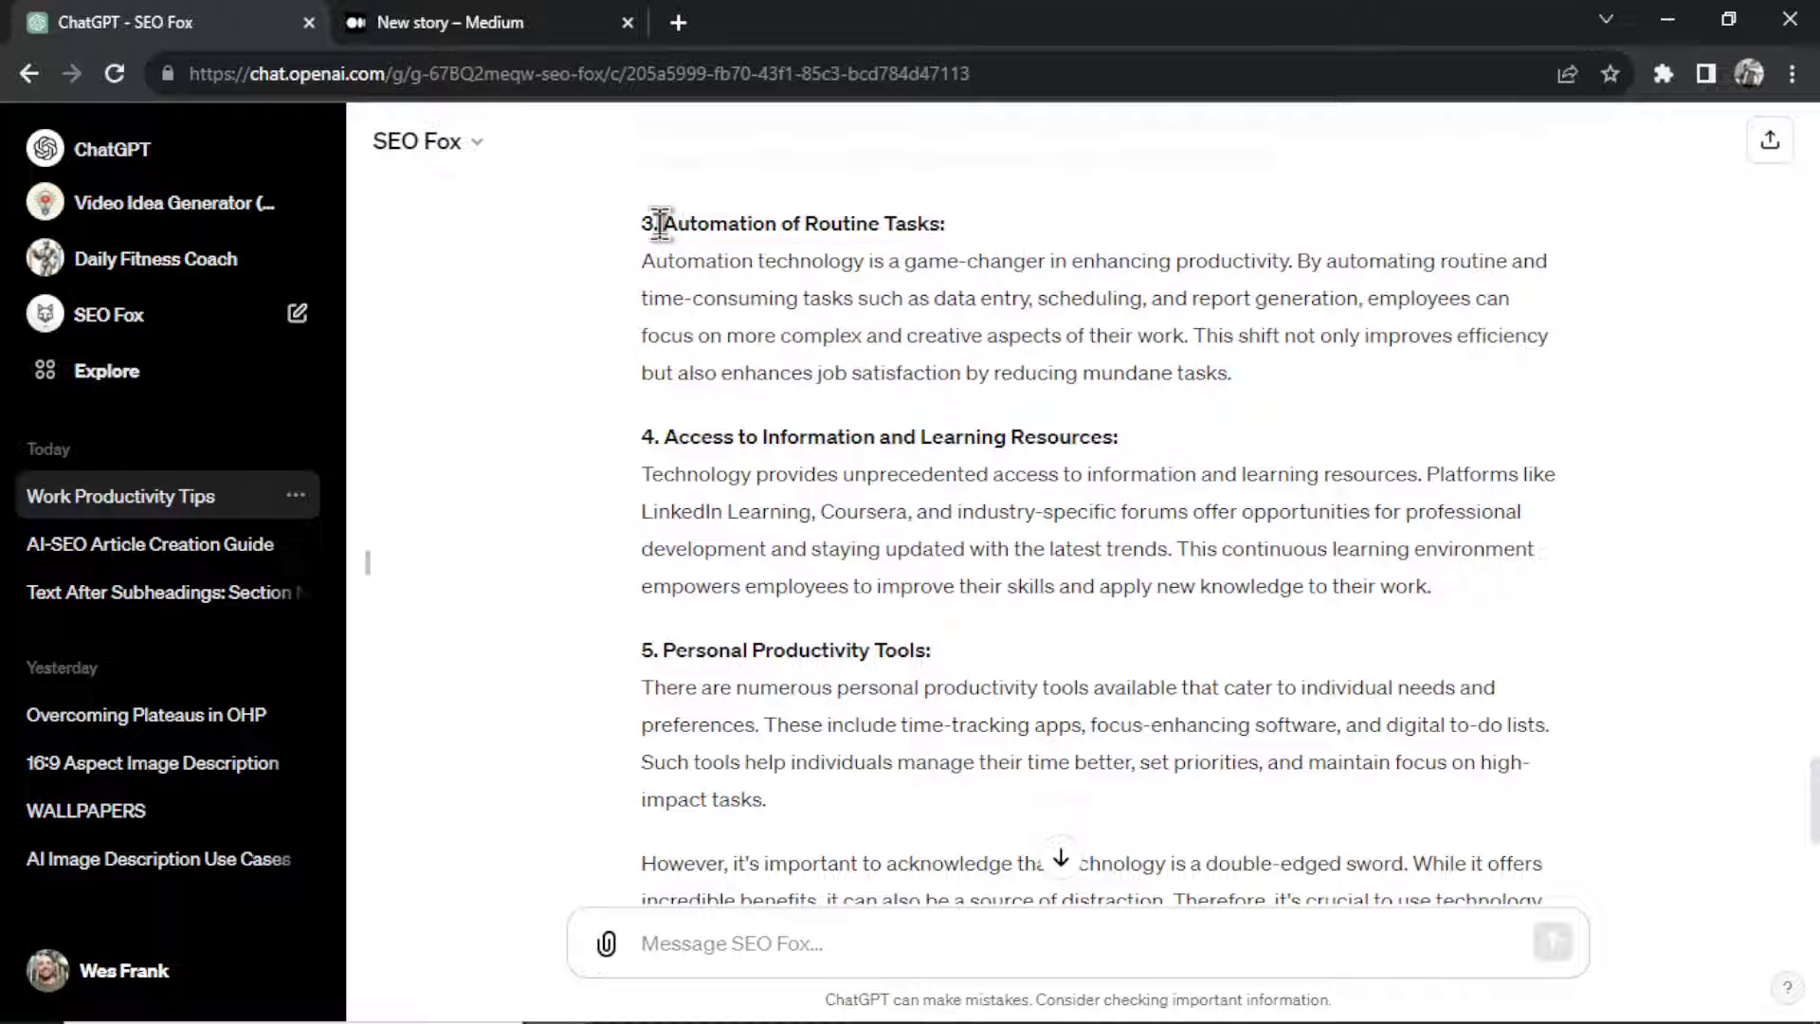
drag(650, 224, 880, 224)
click(1145, 443)
drag(1436, 586, 642, 480)
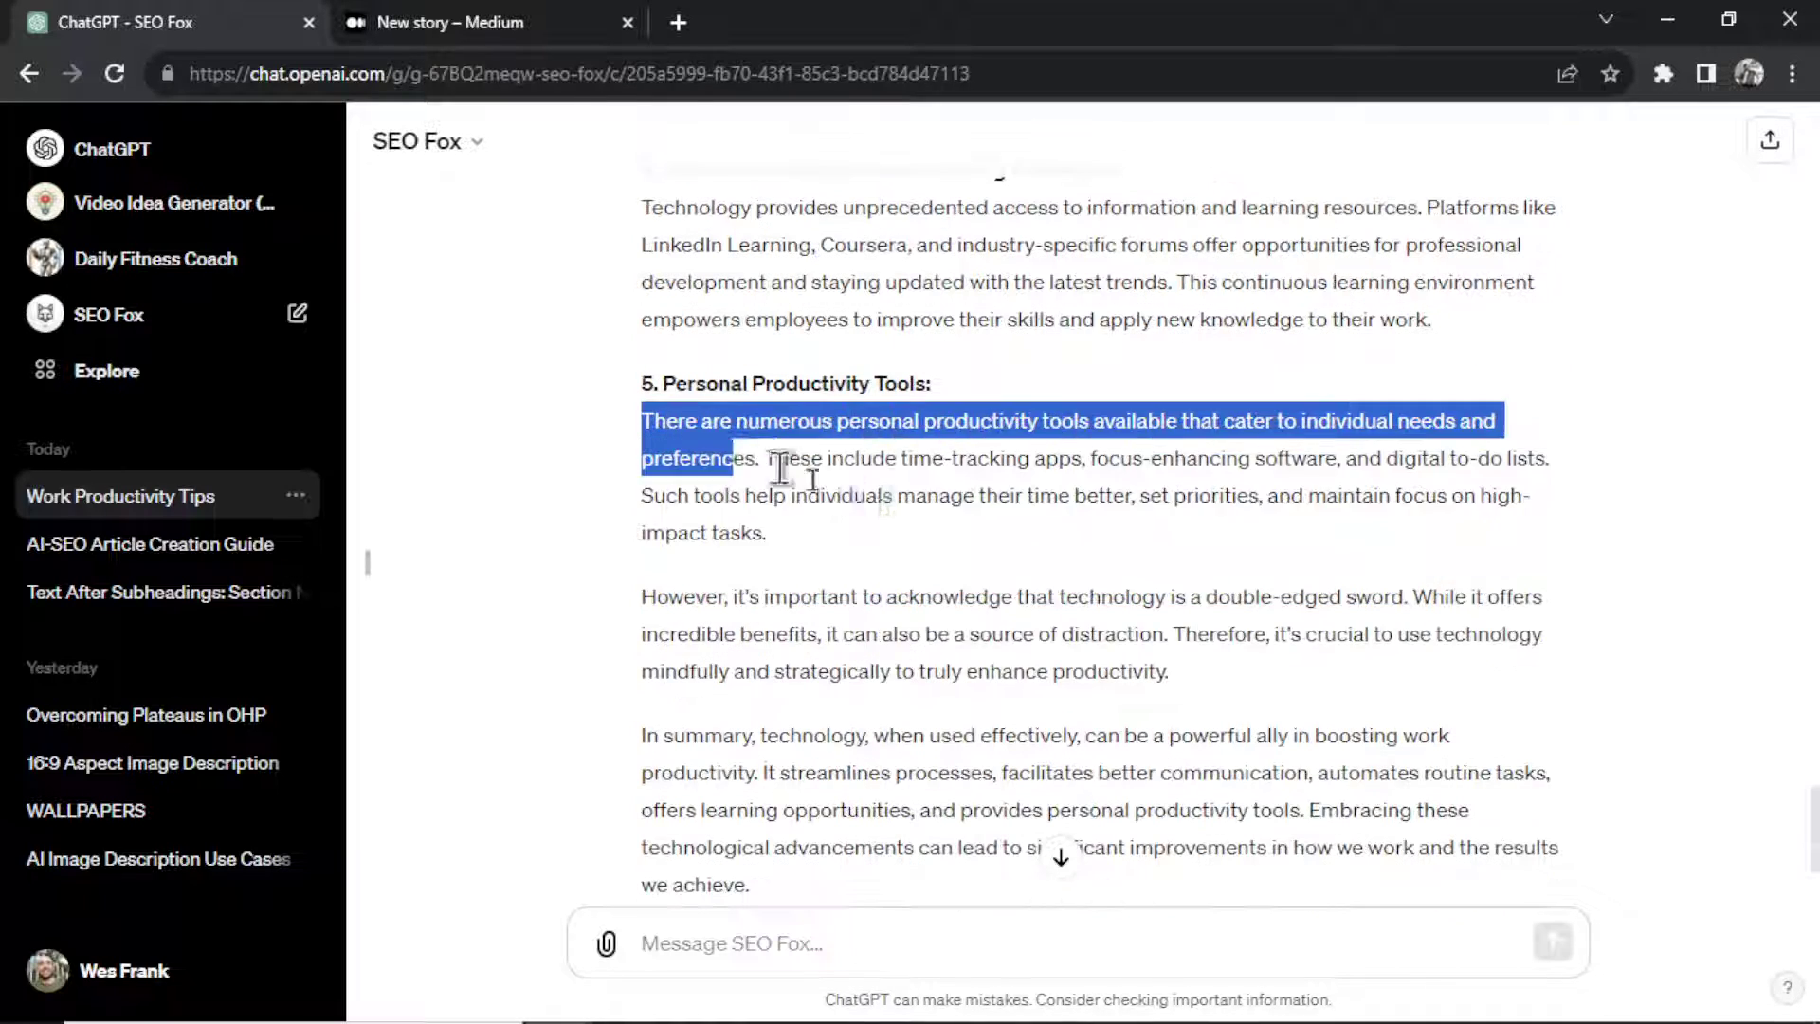
drag(780, 466, 891, 716)
click(888, 633)
scroll(888, 633, down, 1)
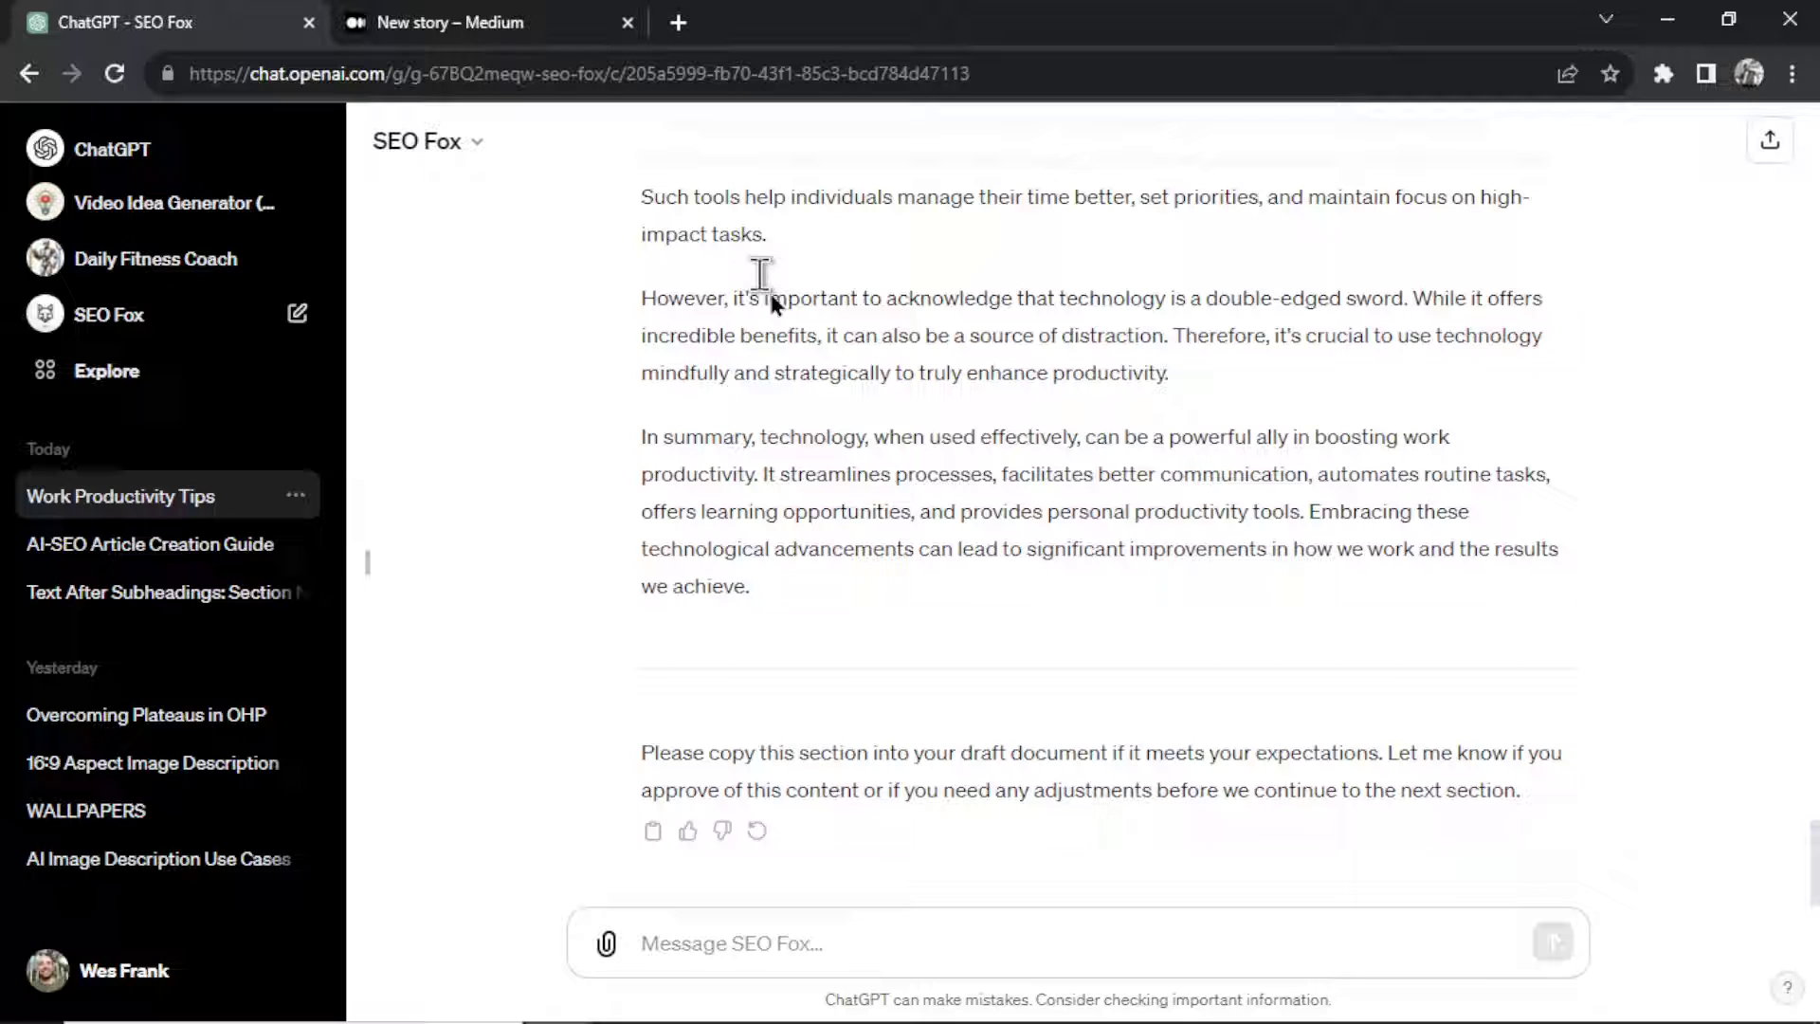
click(1019, 915)
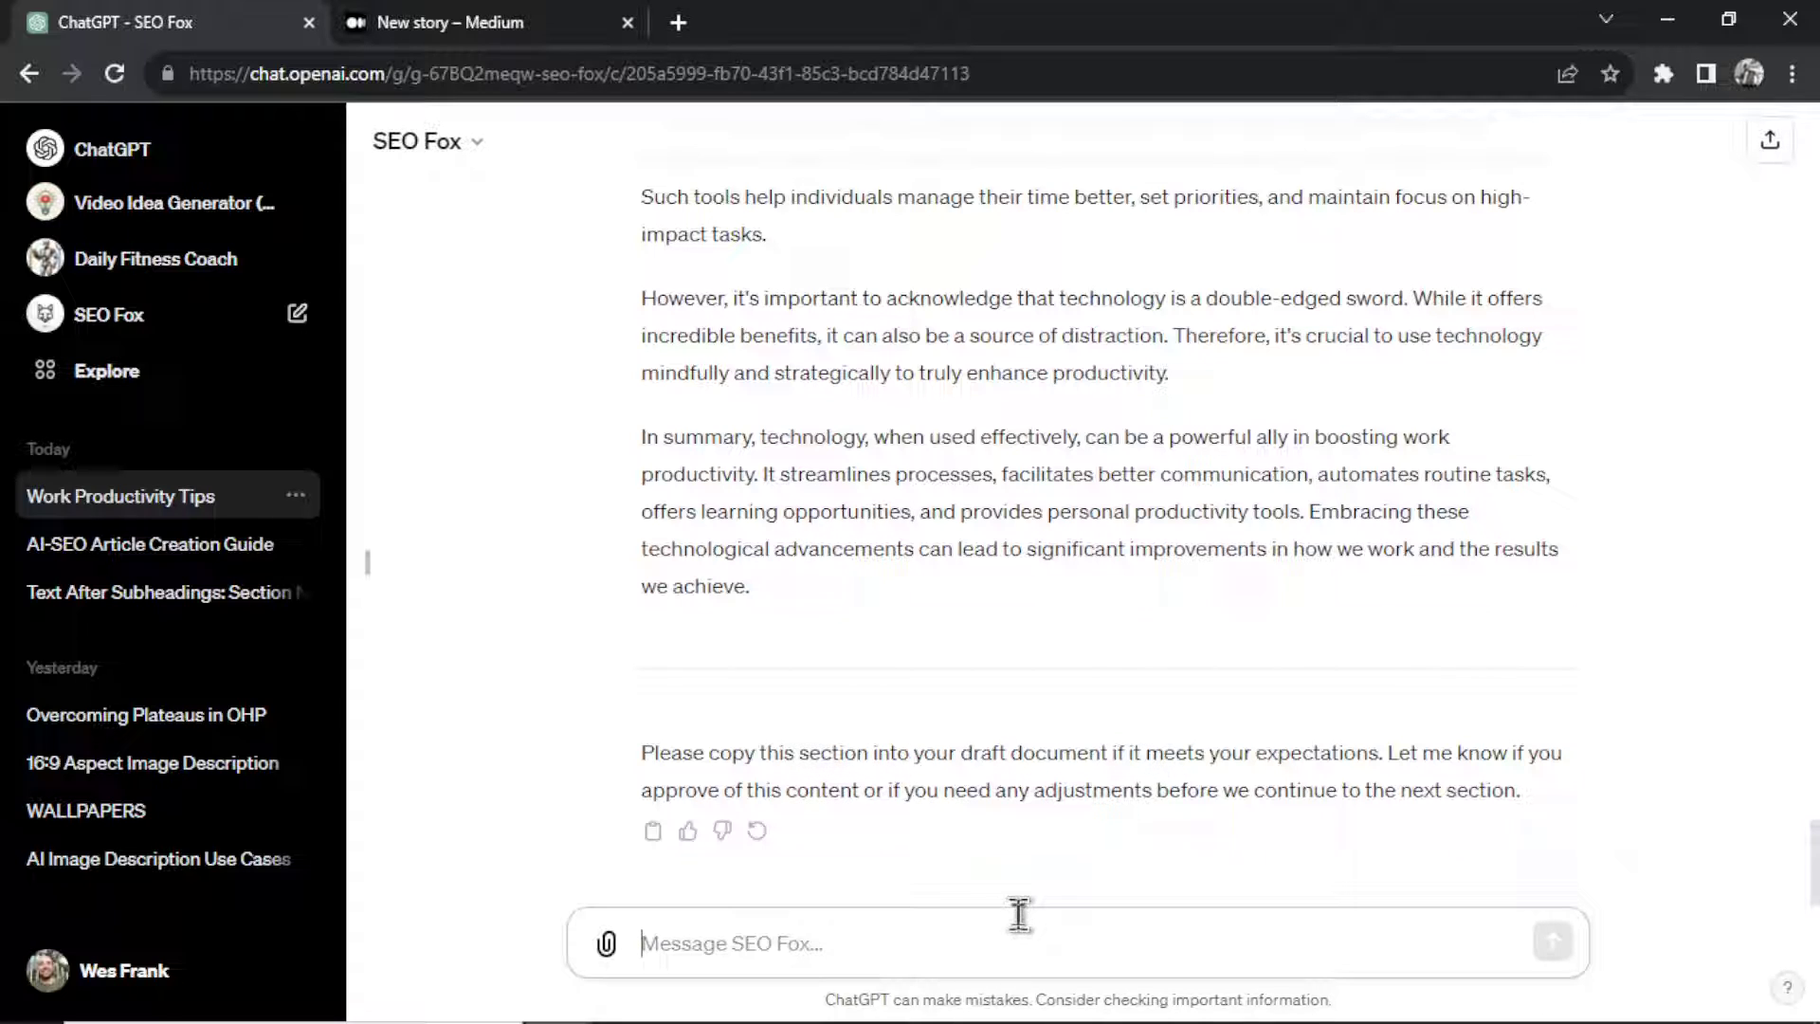
Send 'Move on' to get the mindful work culture section and scroll through it
text(Move on)
key(Return)
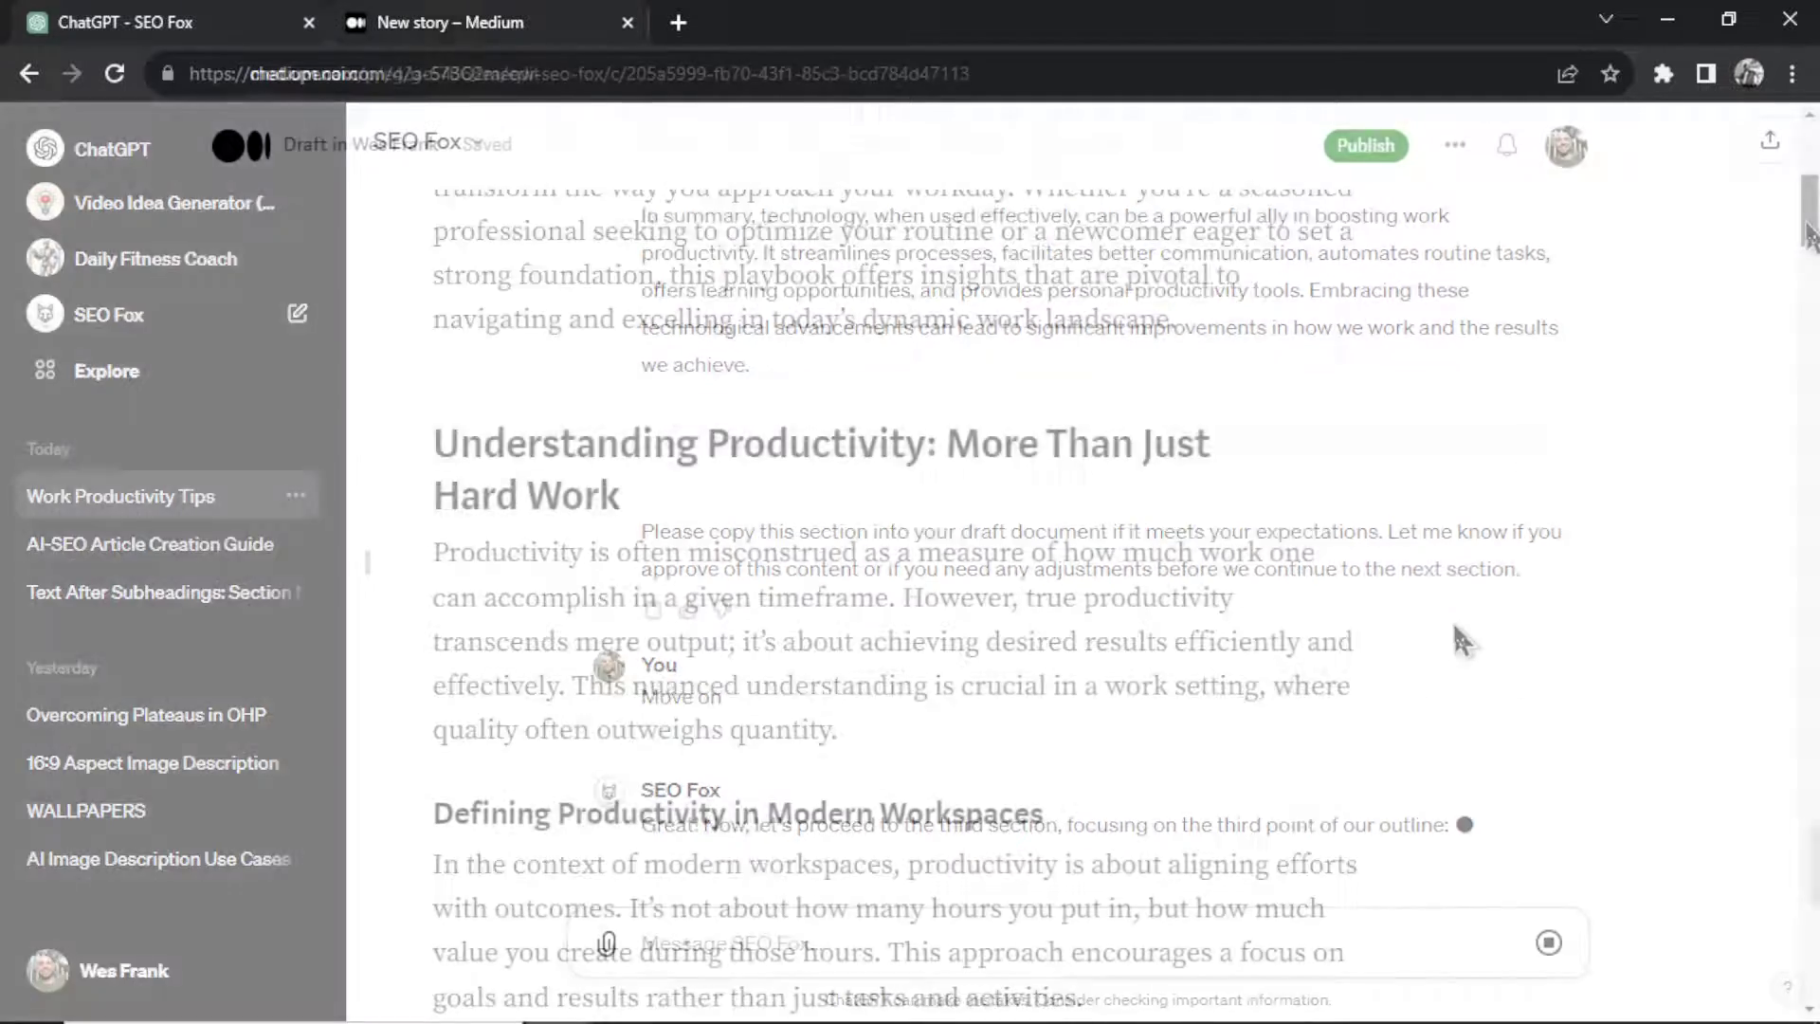
drag(1807, 237, 1813, 952)
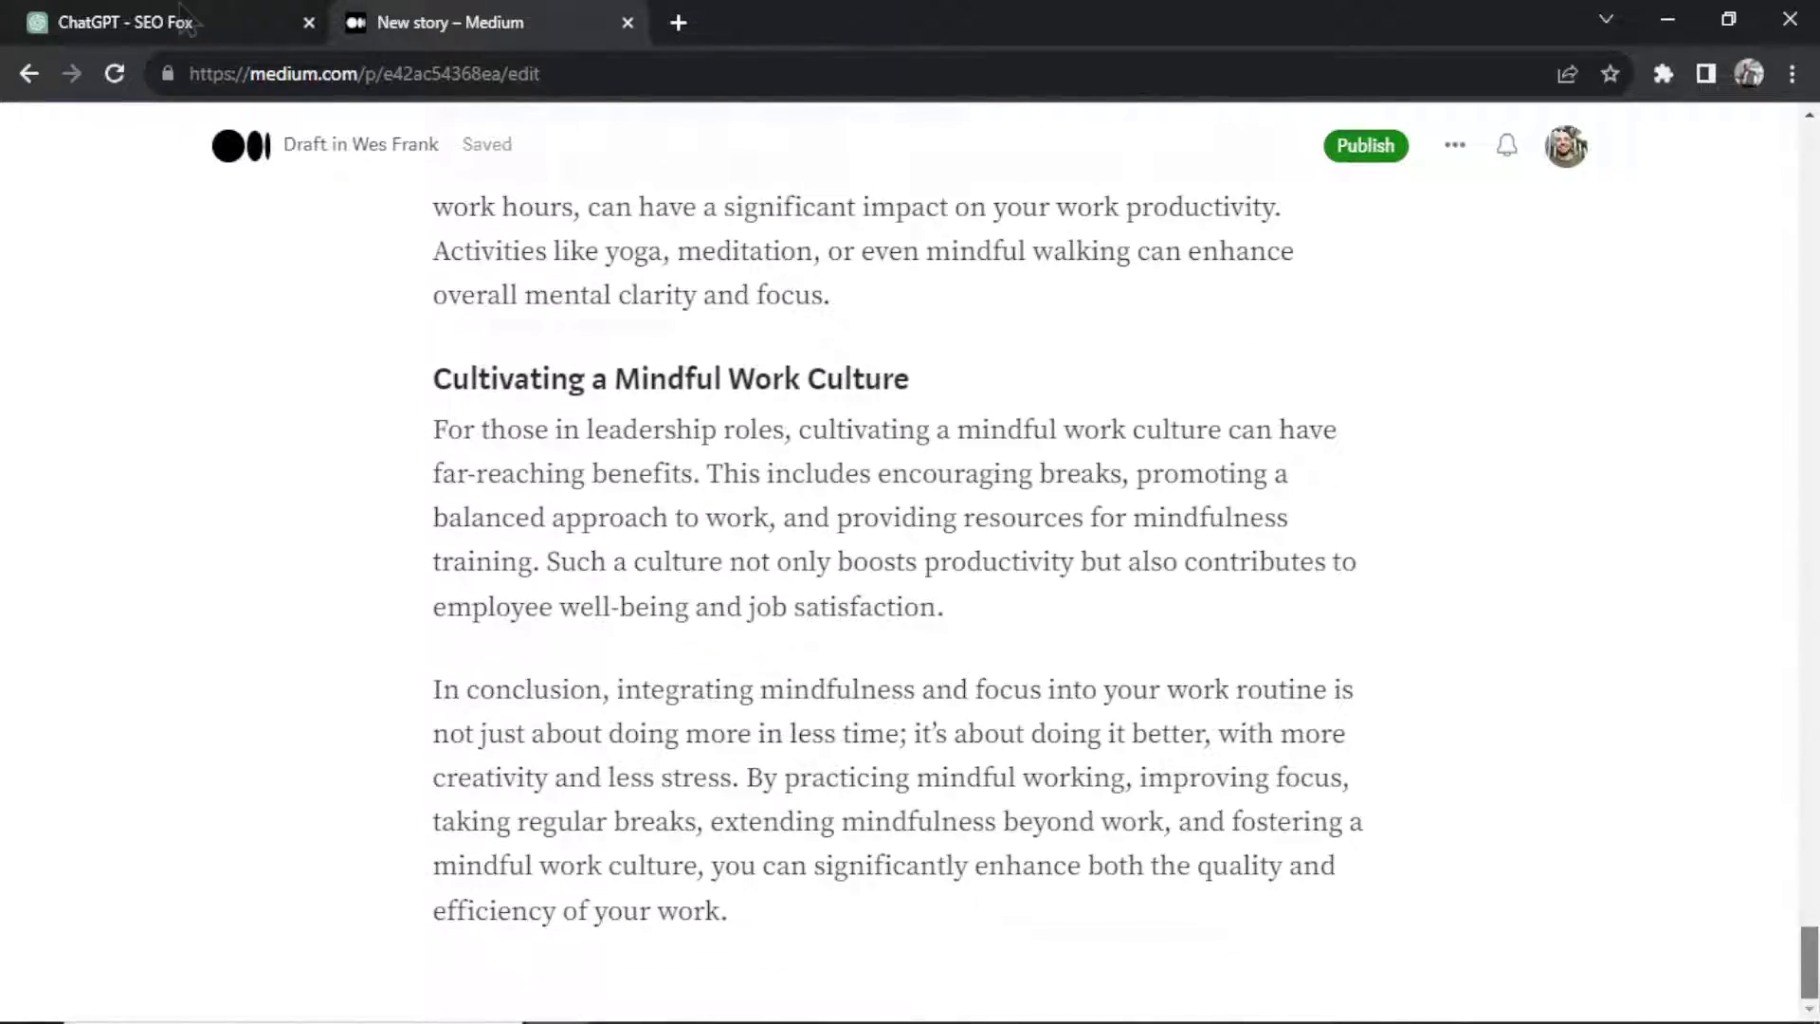
Send 'Next step.' so SEO Fox writes the article's conclusion
key(ctrl+shift+Tab)
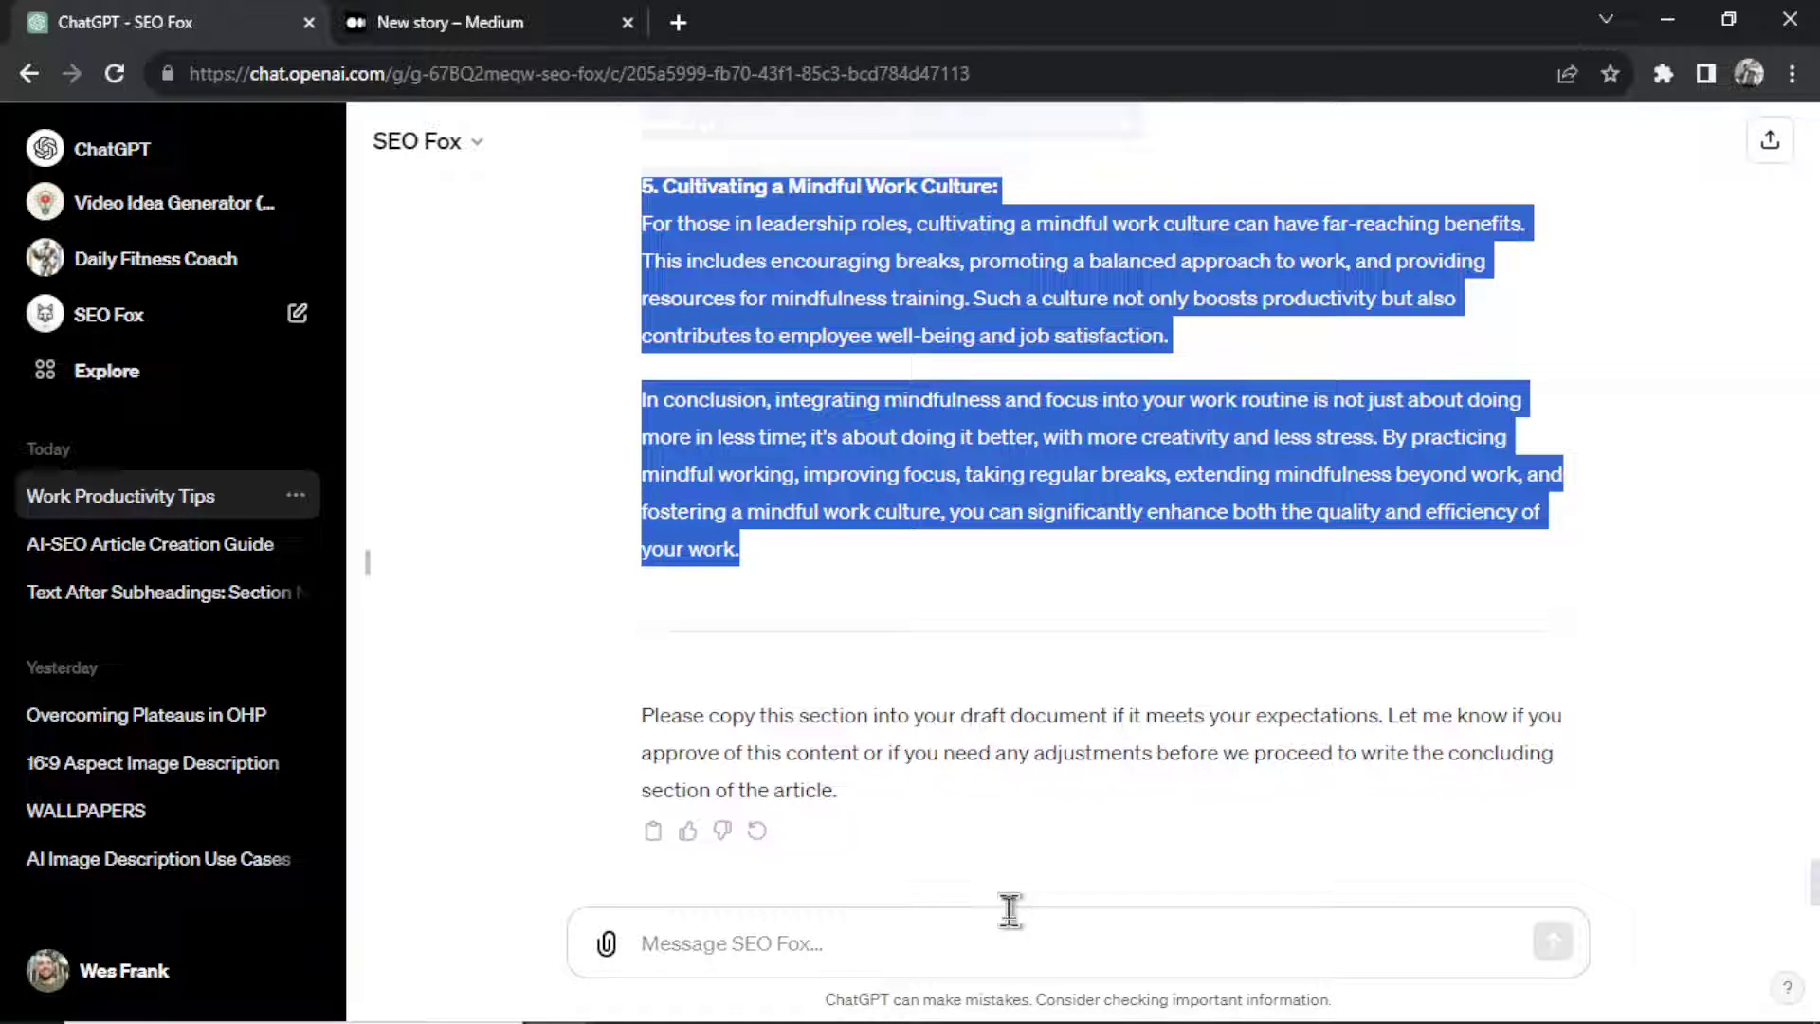
click(897, 929)
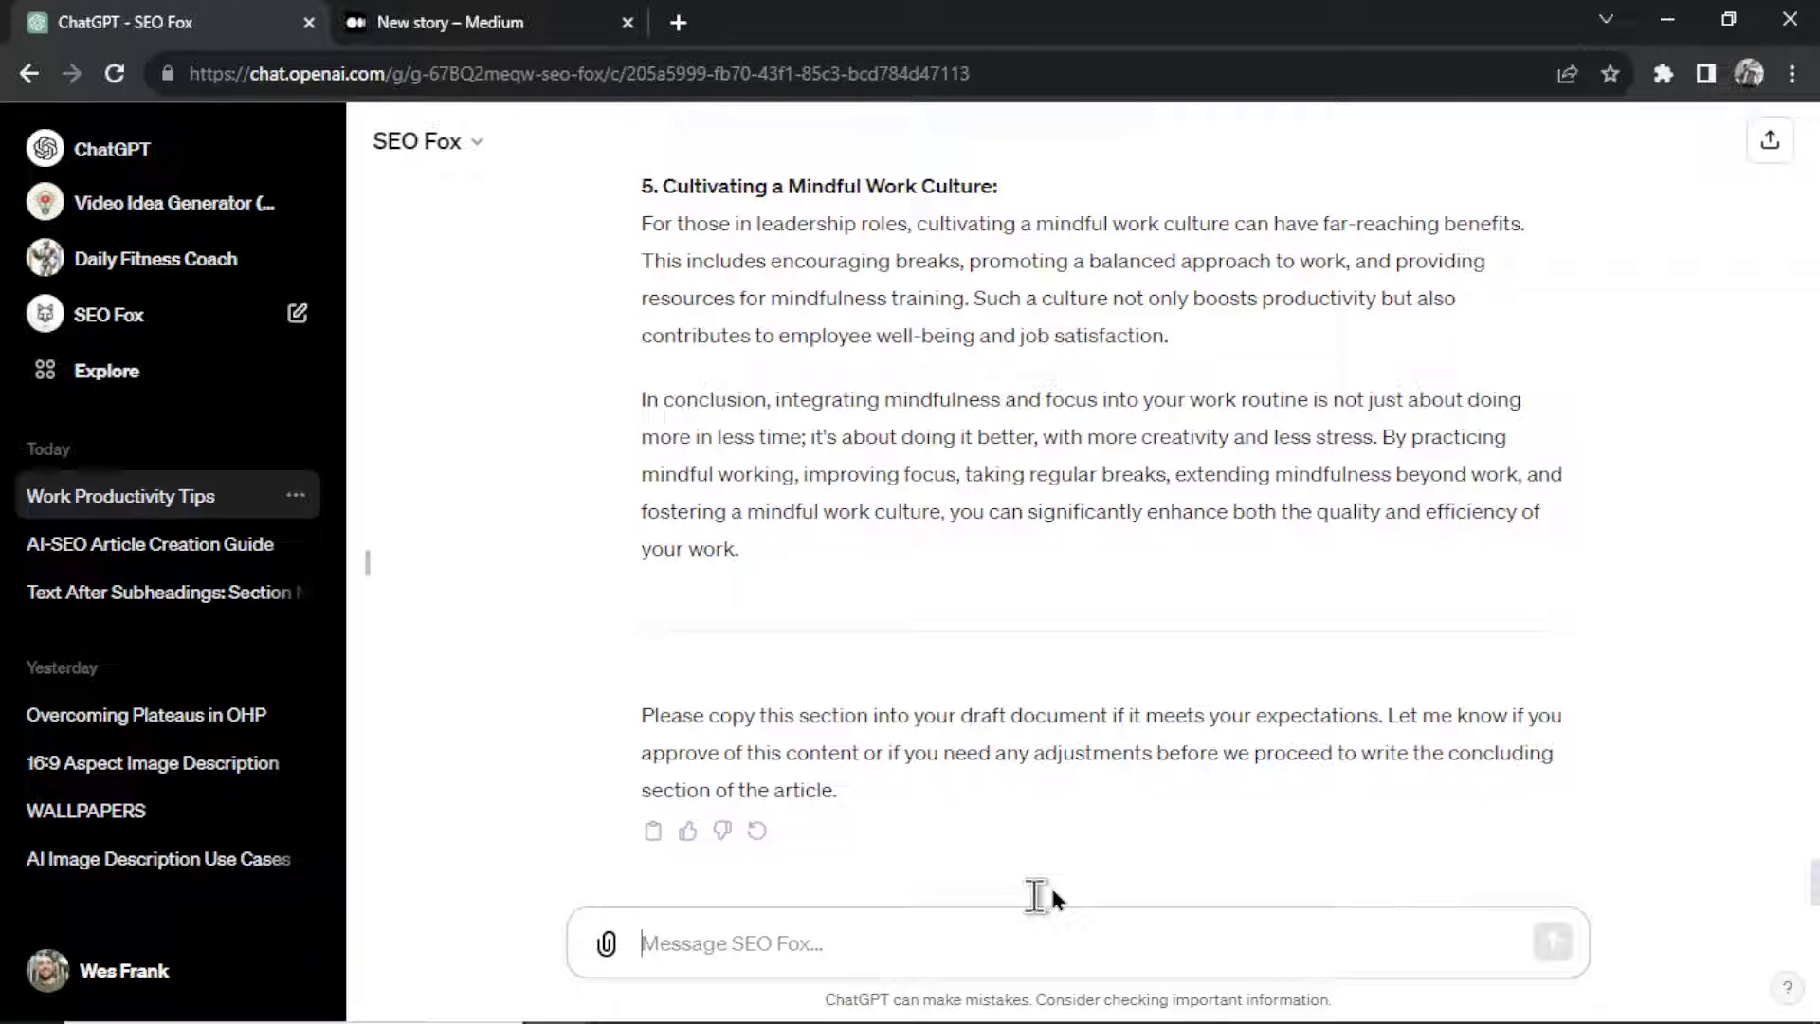
text(Next step.)
key(Return)
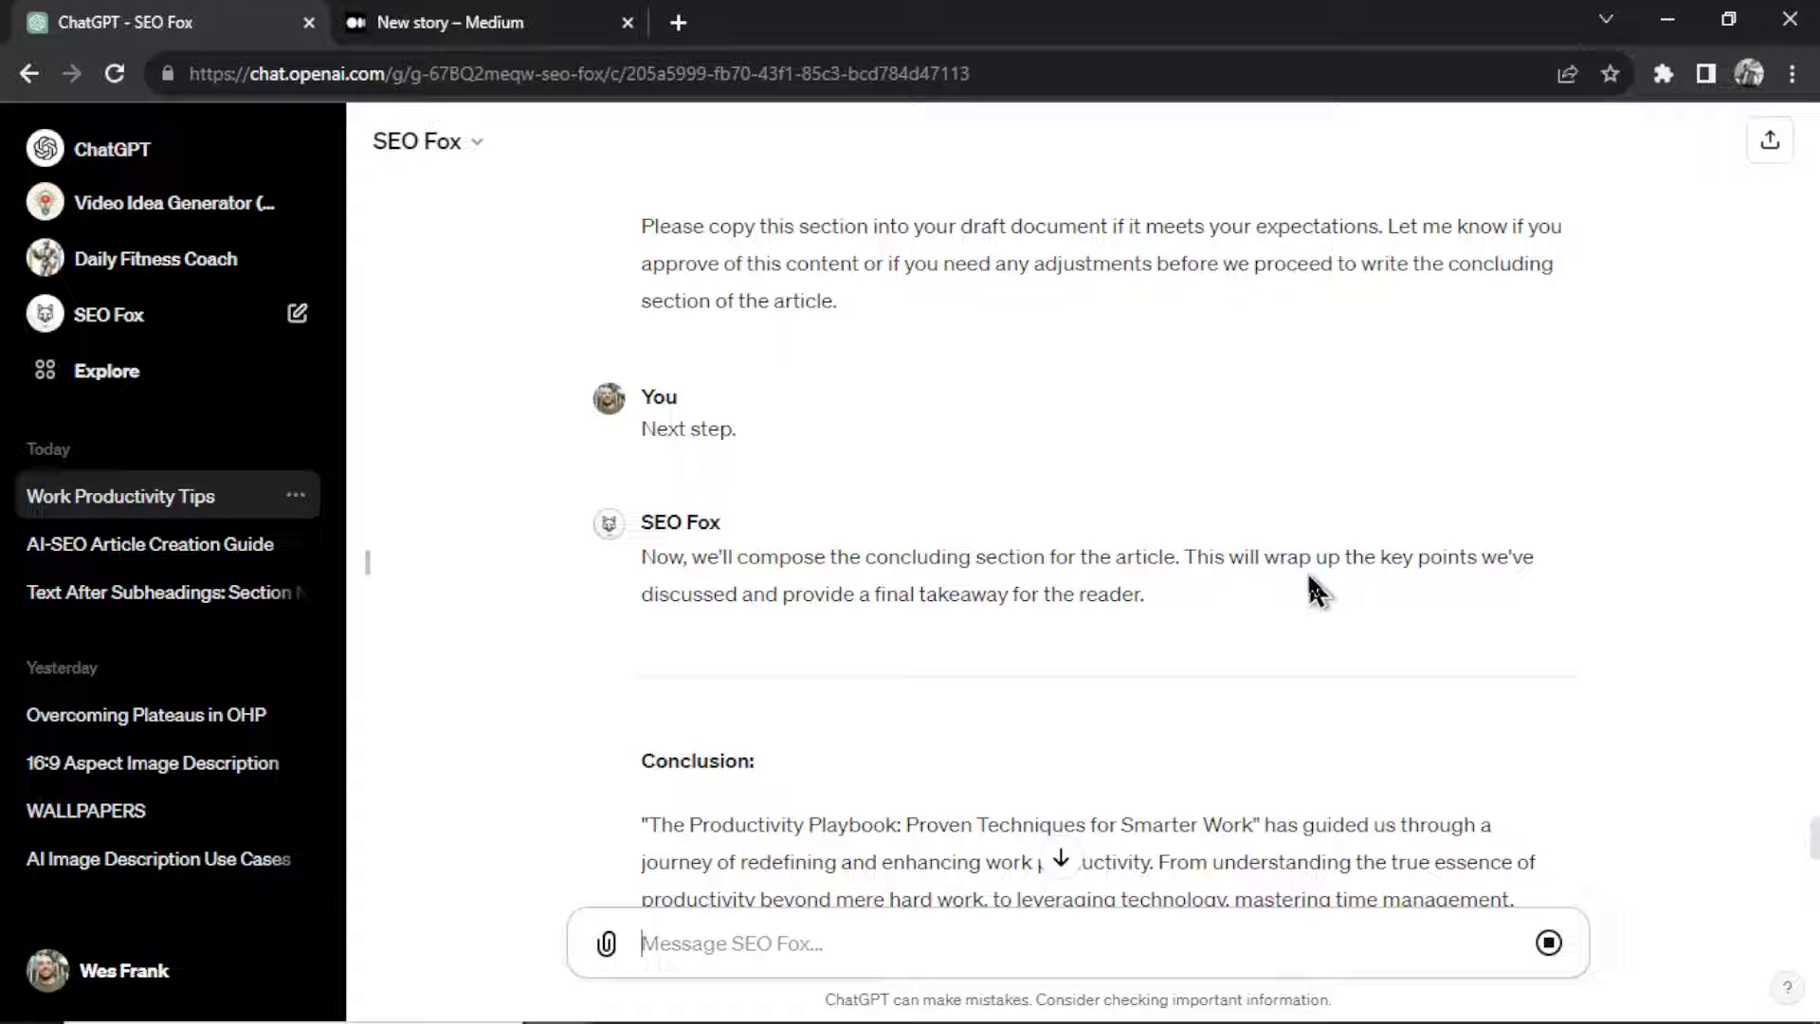
Paste SEO Fox's three conclusion paragraphs at the end of the Medium draft
drag(639, 474, 988, 553)
click(491, 27)
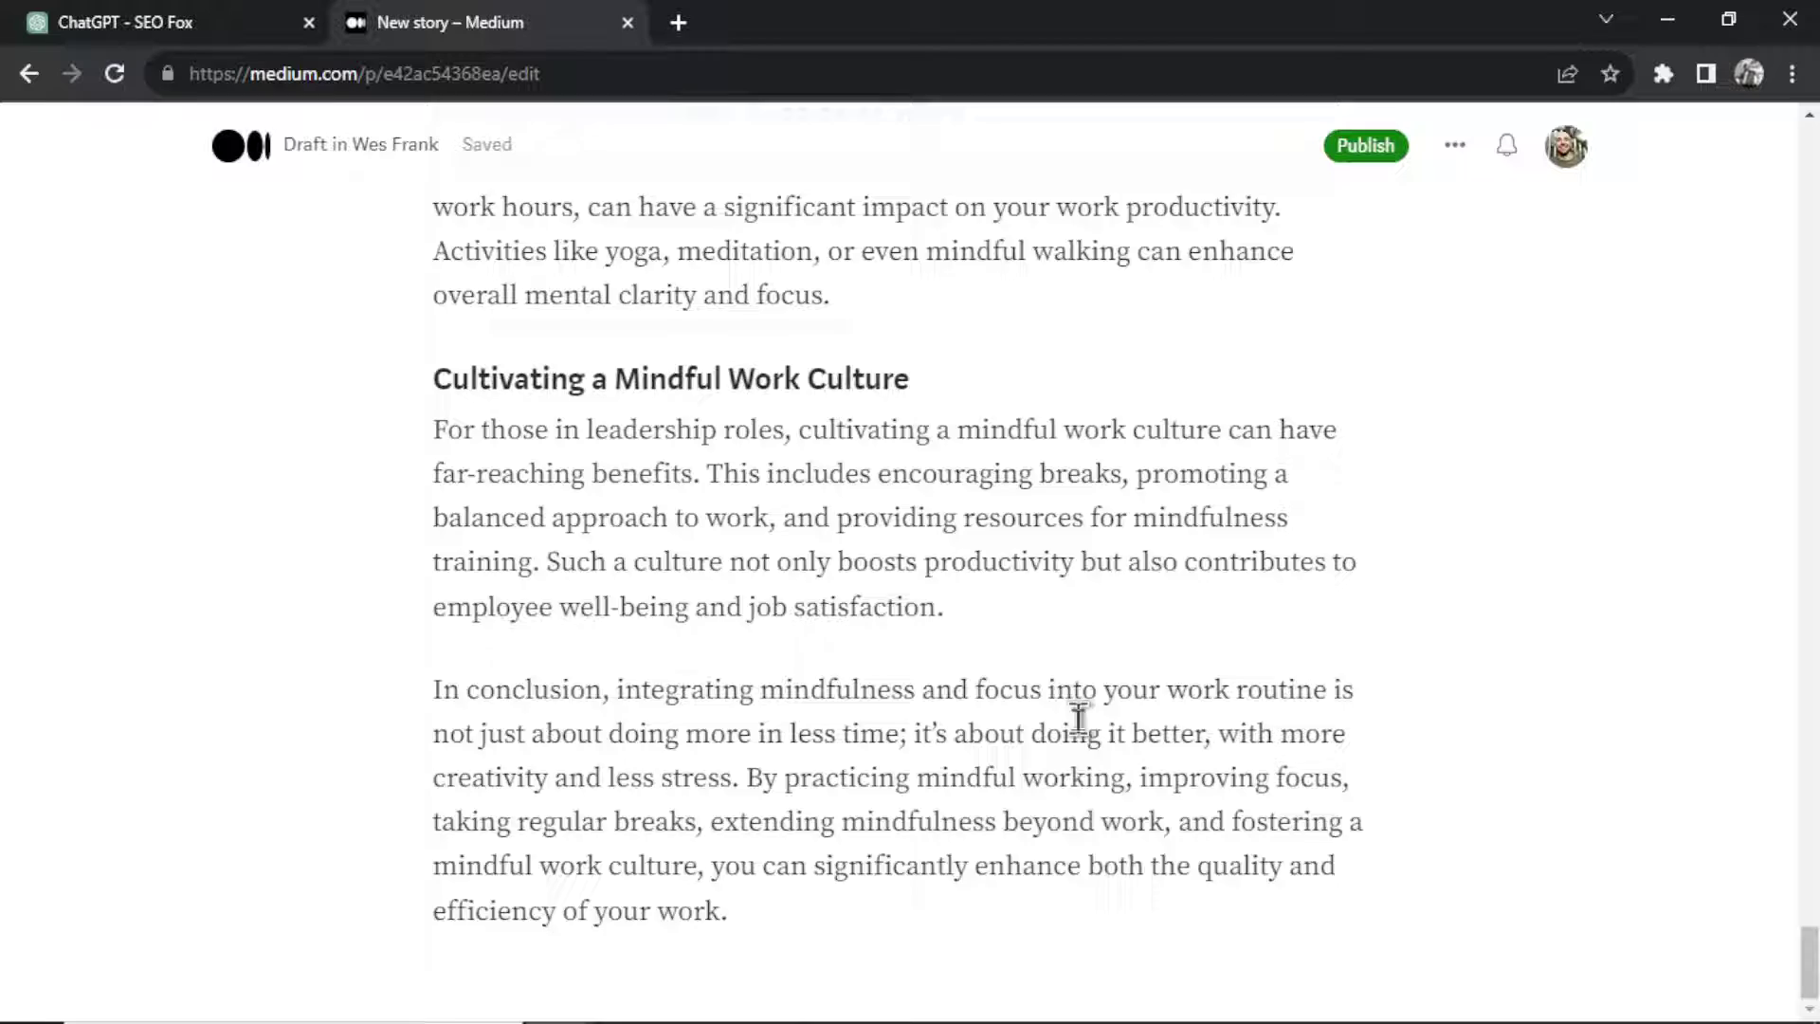
key(ctrl+v)
Insert a section break before the conclusion and check the end of the draft
click(368, 718)
click(721, 711)
scroll(651, 491, down, 3)
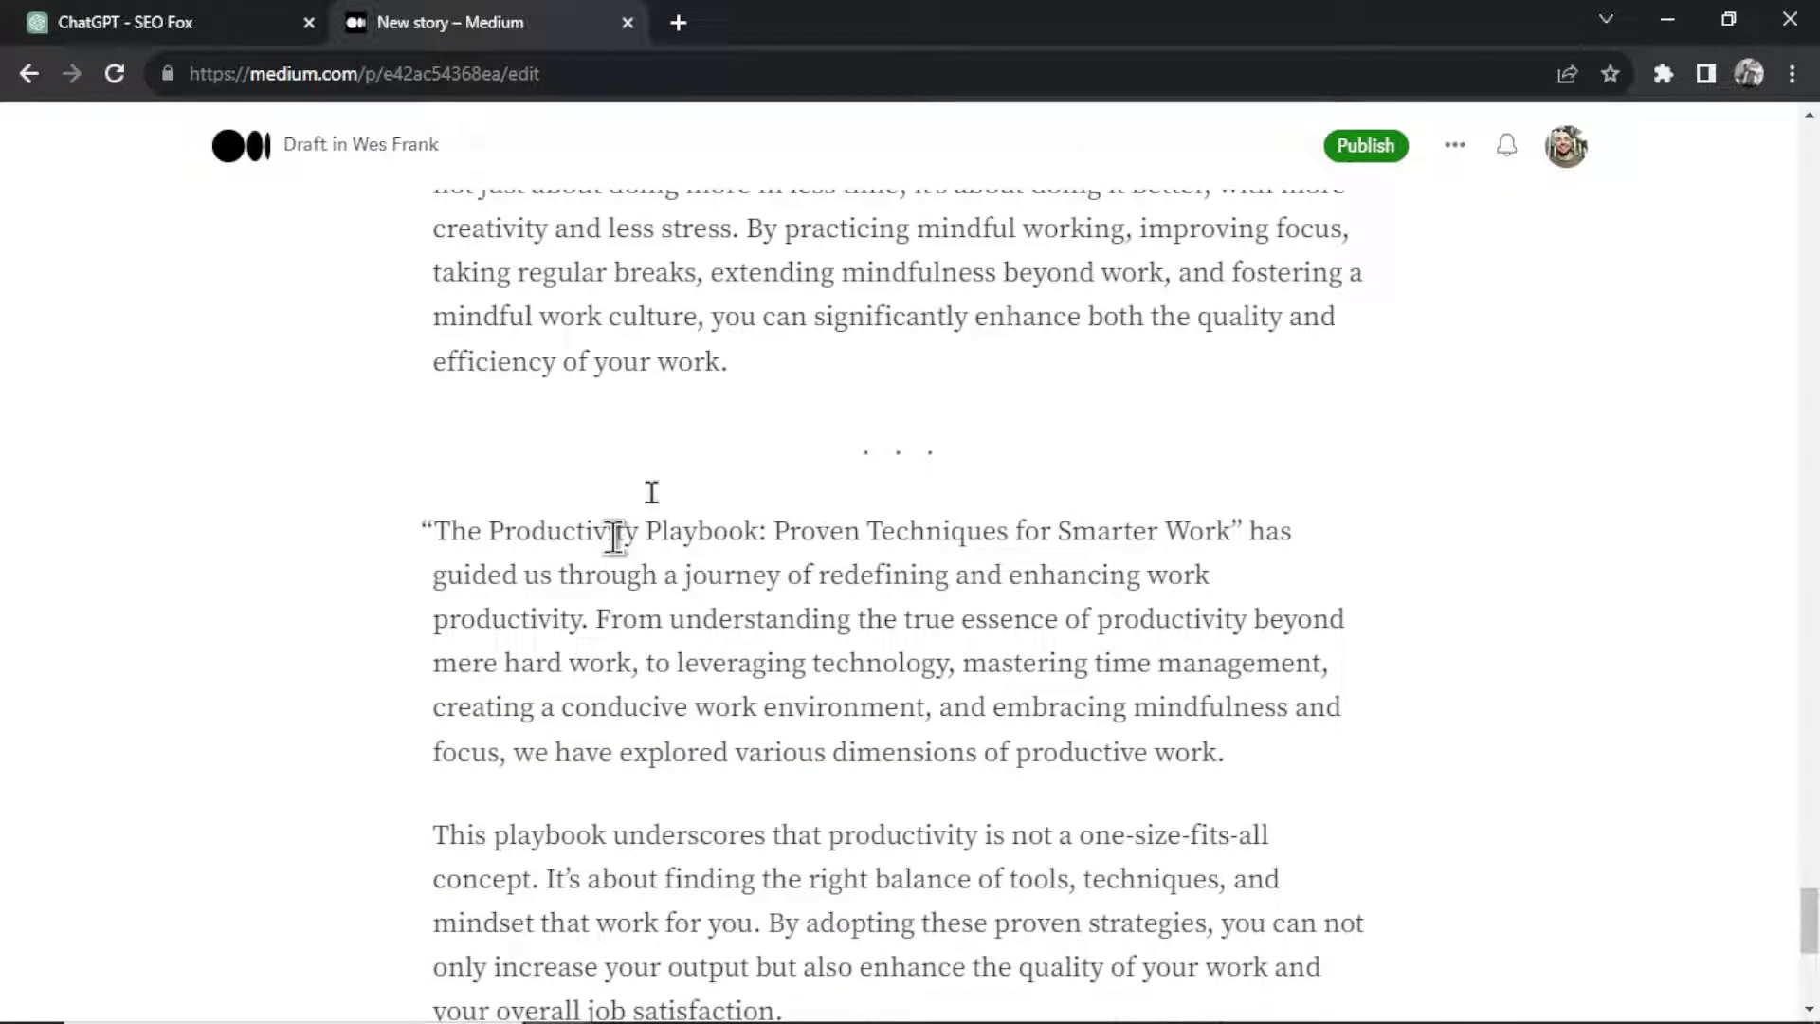
scroll(844, 609, down, 5)
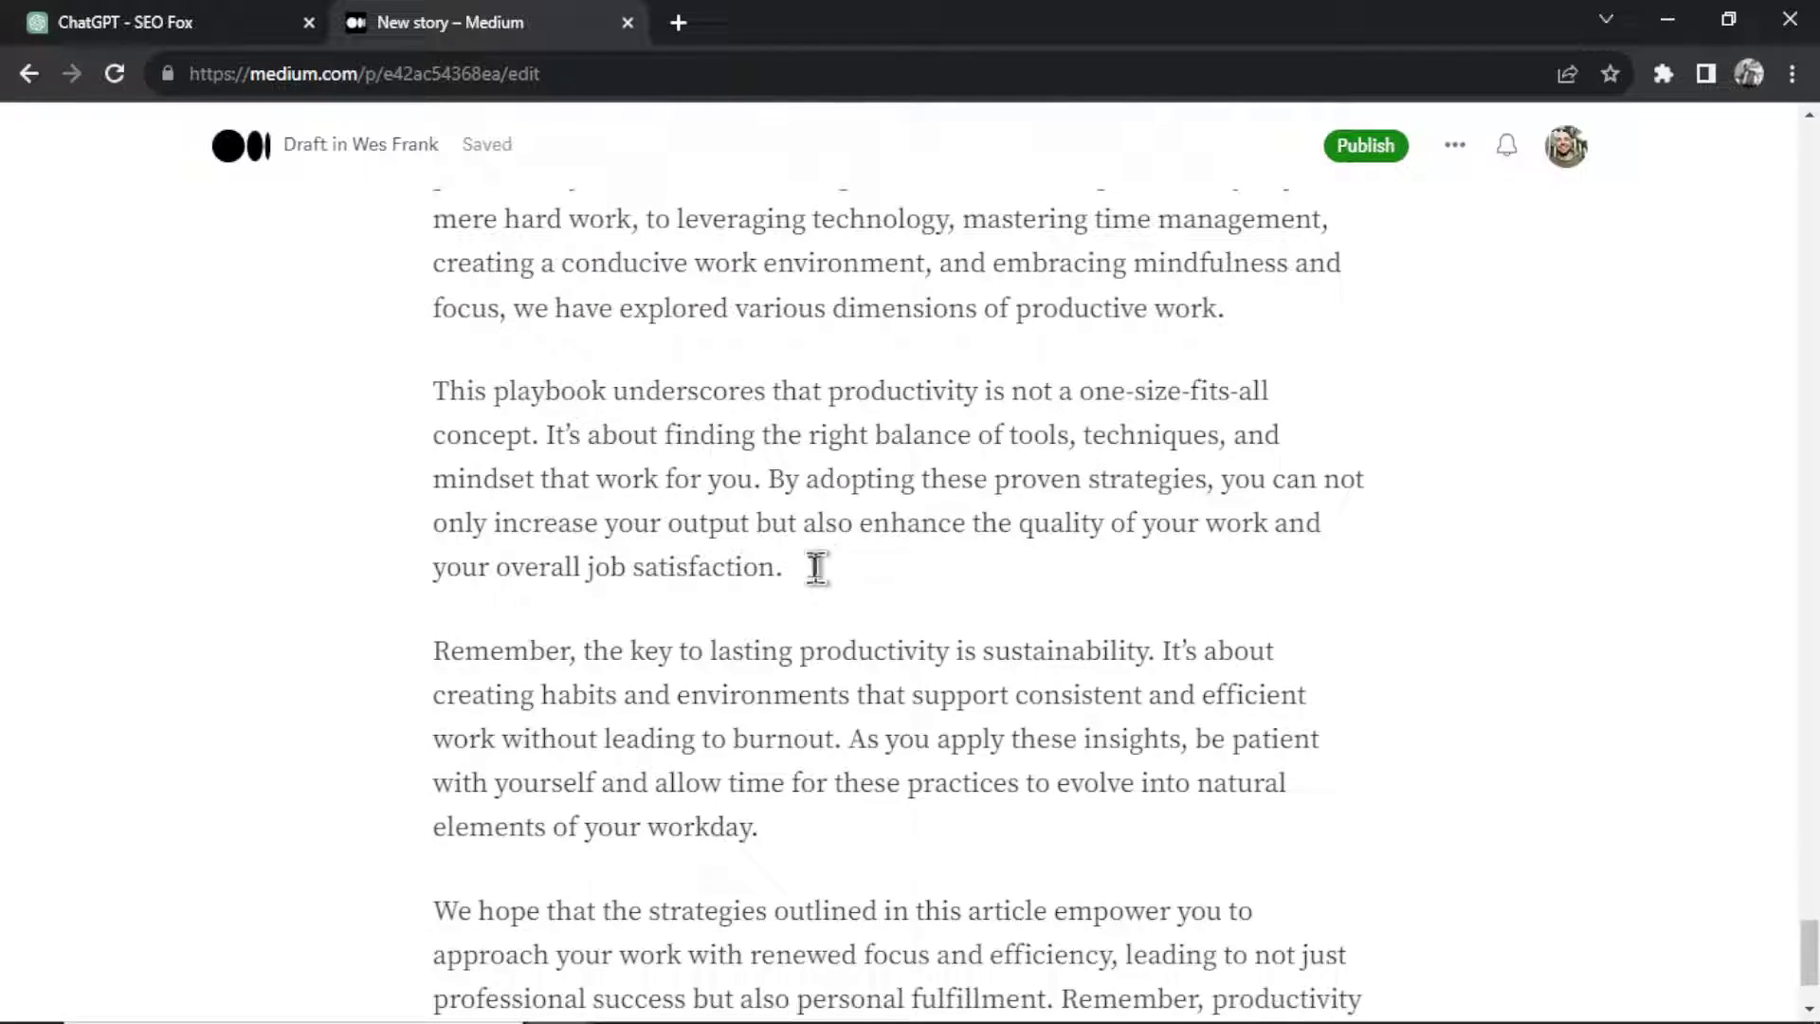
scroll(942, 601, up, 3)
scroll(1090, 701, down, 5)
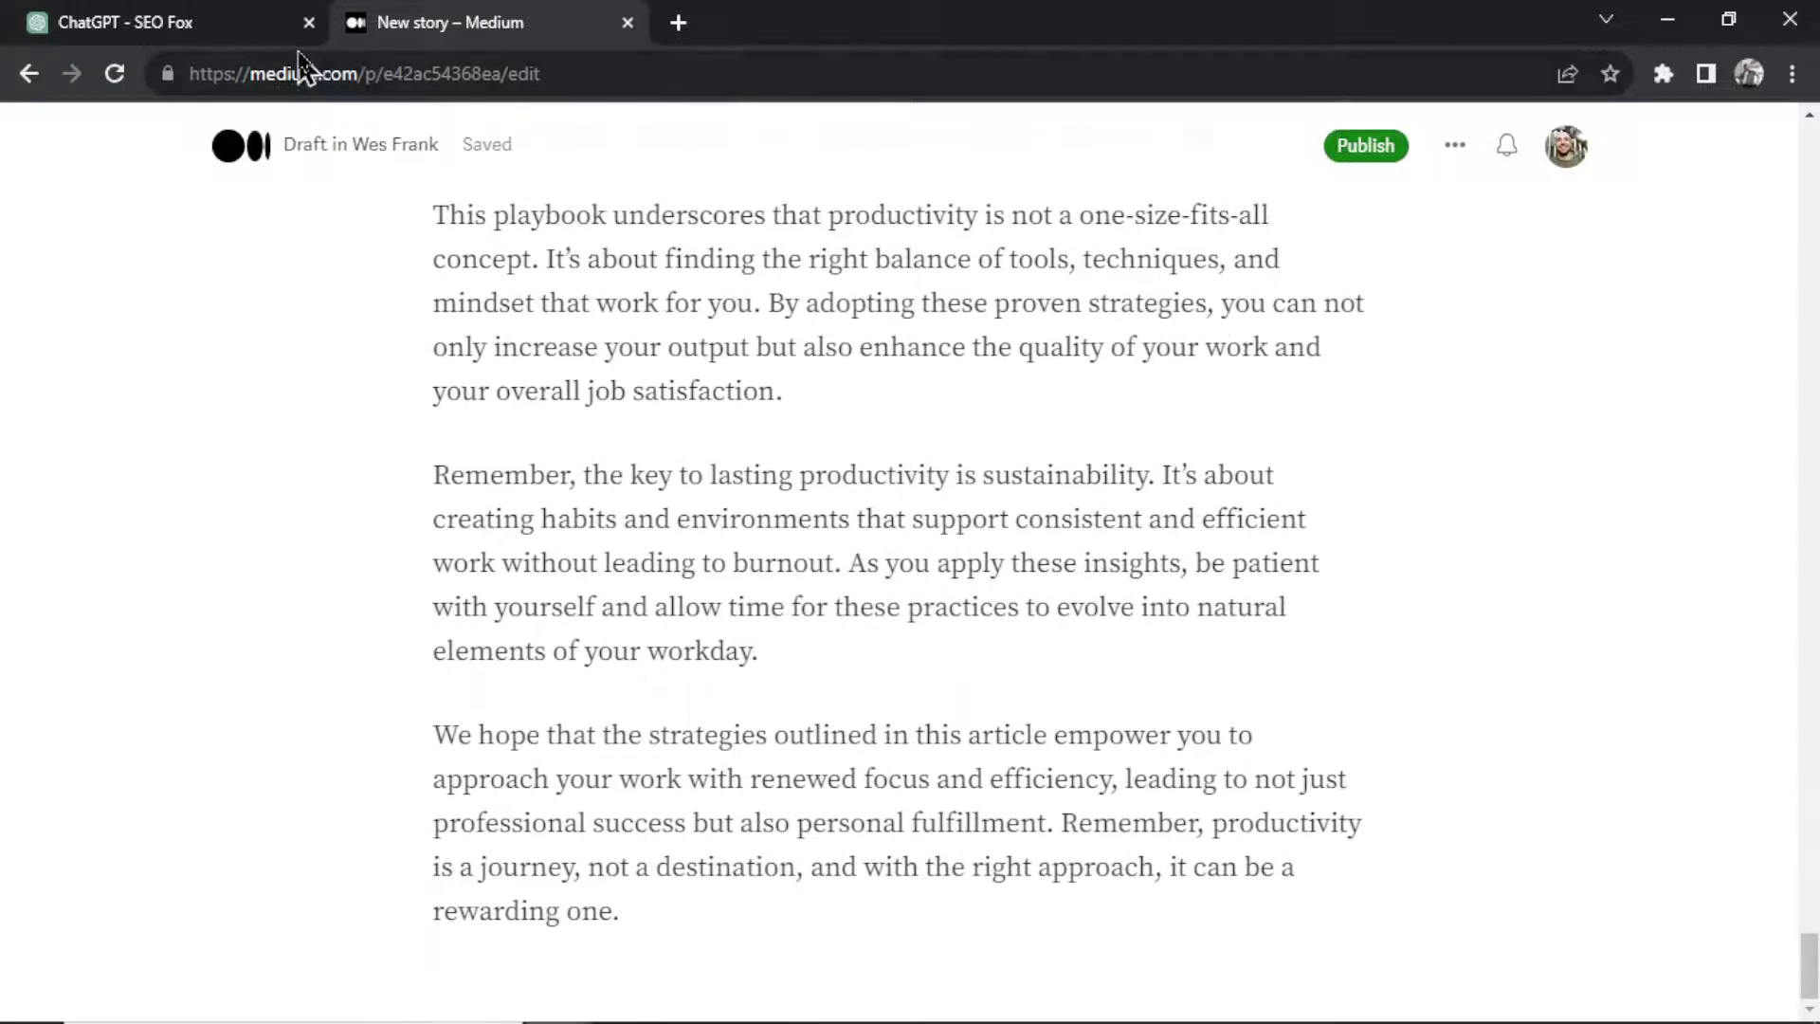
scroll(1645, 162, up, 20)
key(ctrl+shift+Tab)
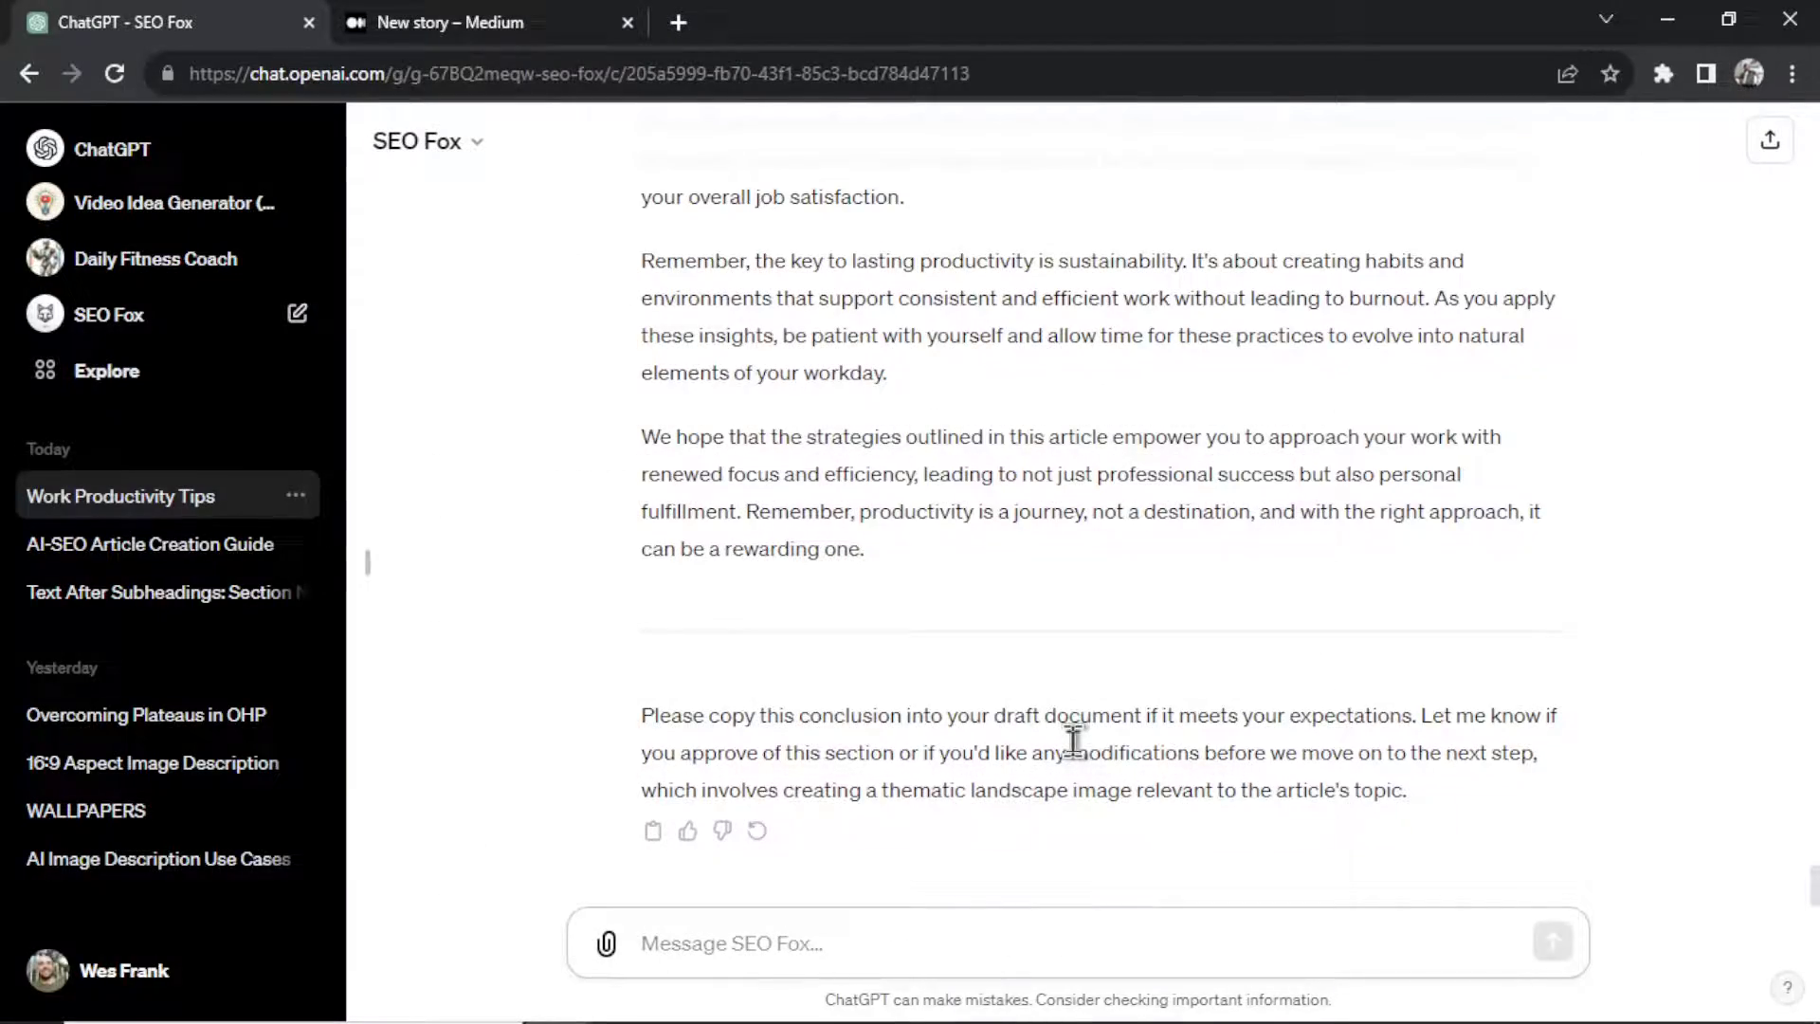
Scroll through the whole Medium draft to review the finished article
click(455, 22)
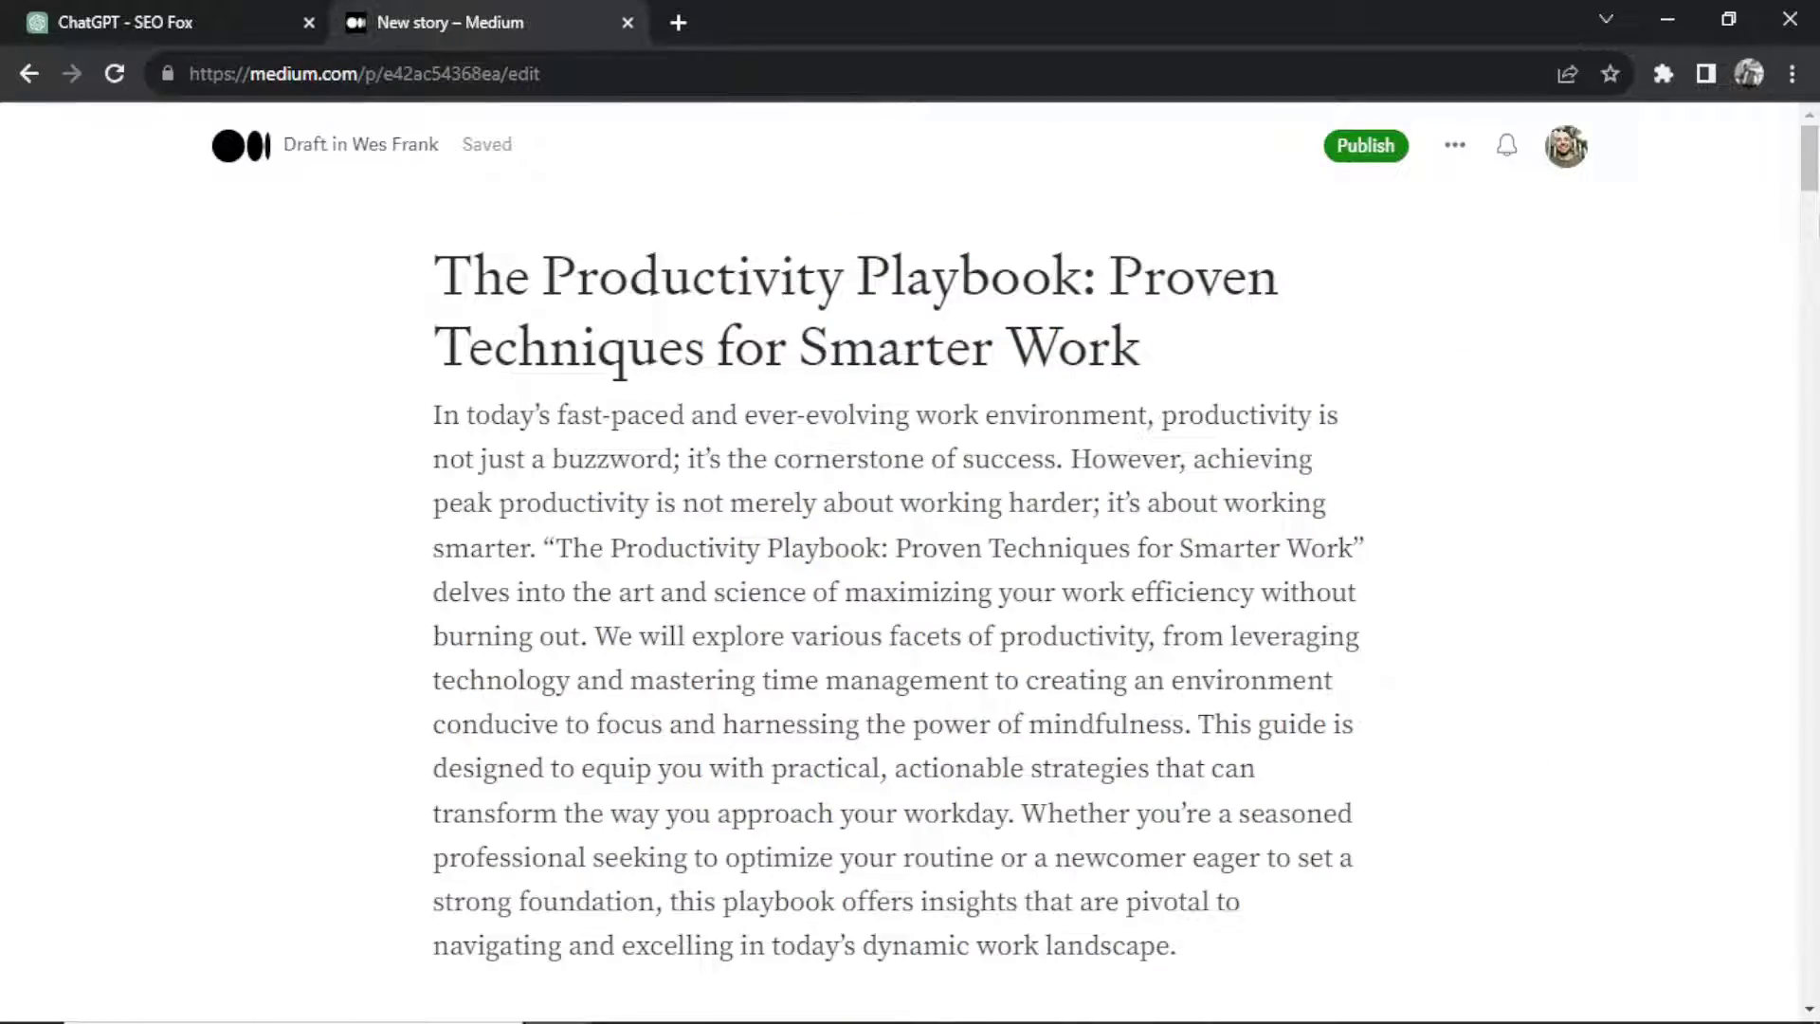
drag(1809, 159, 1814, 531)
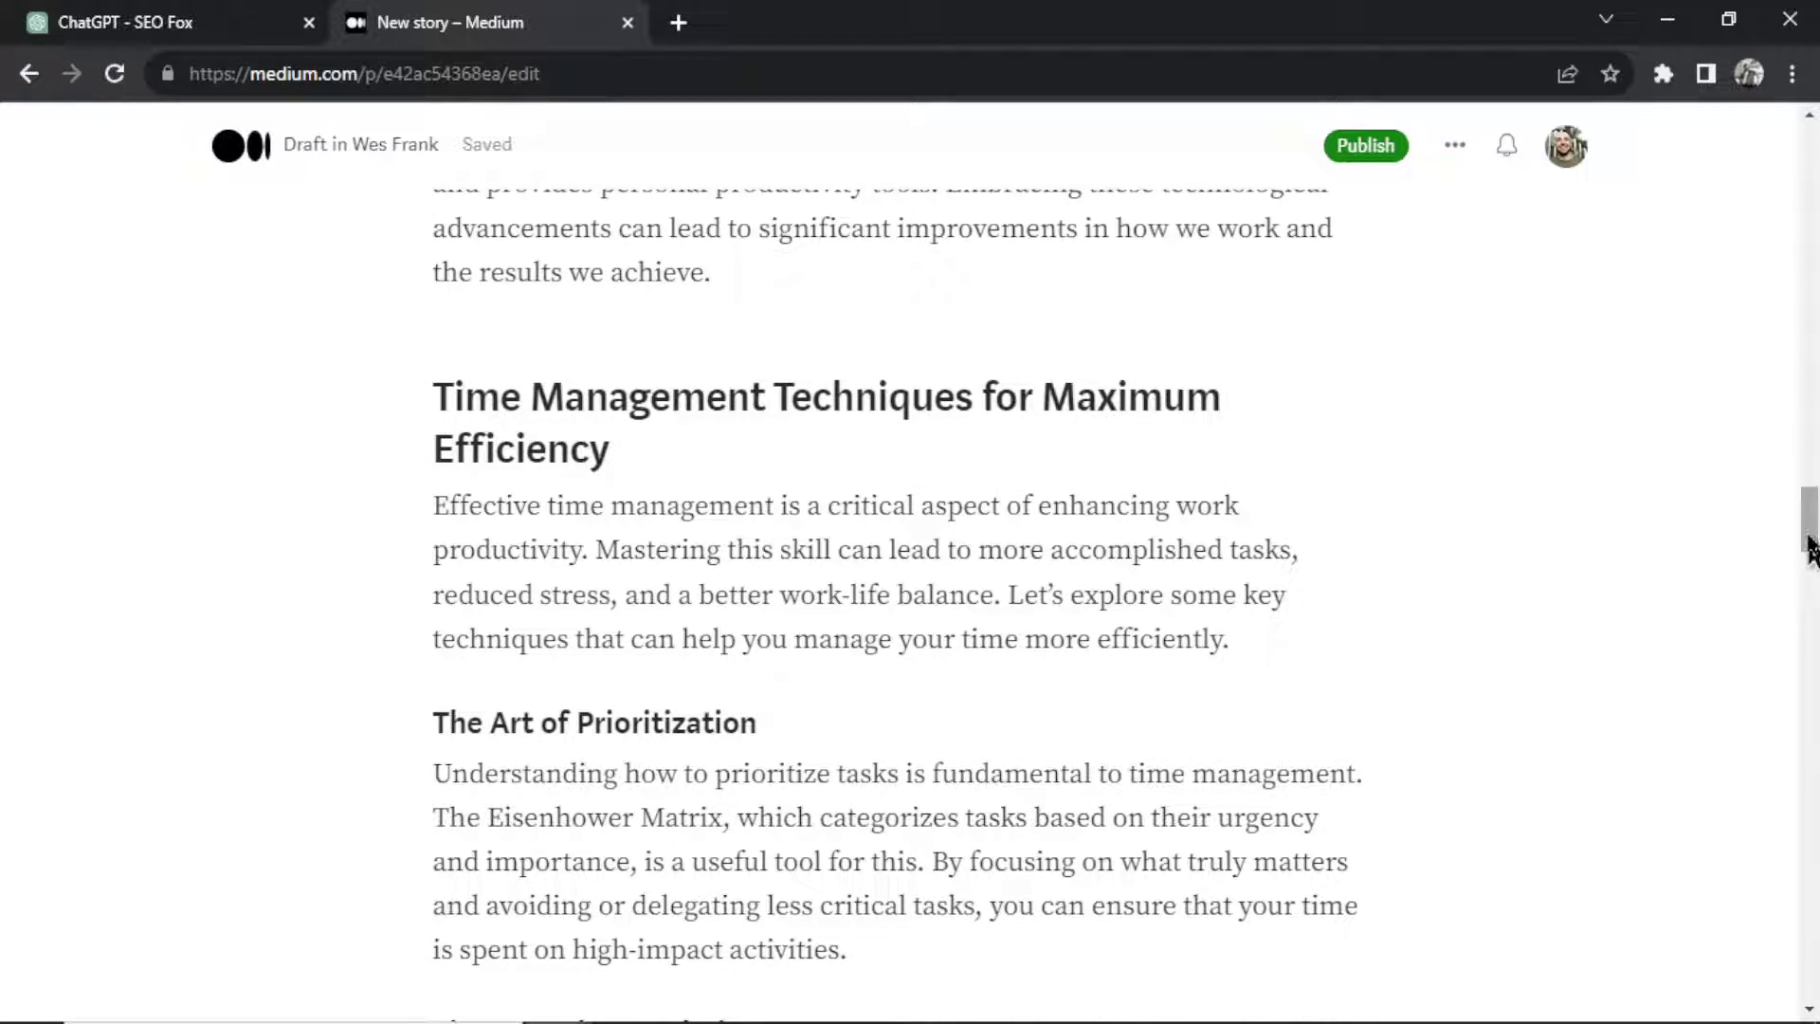
drag(1814, 526, 1815, 161)
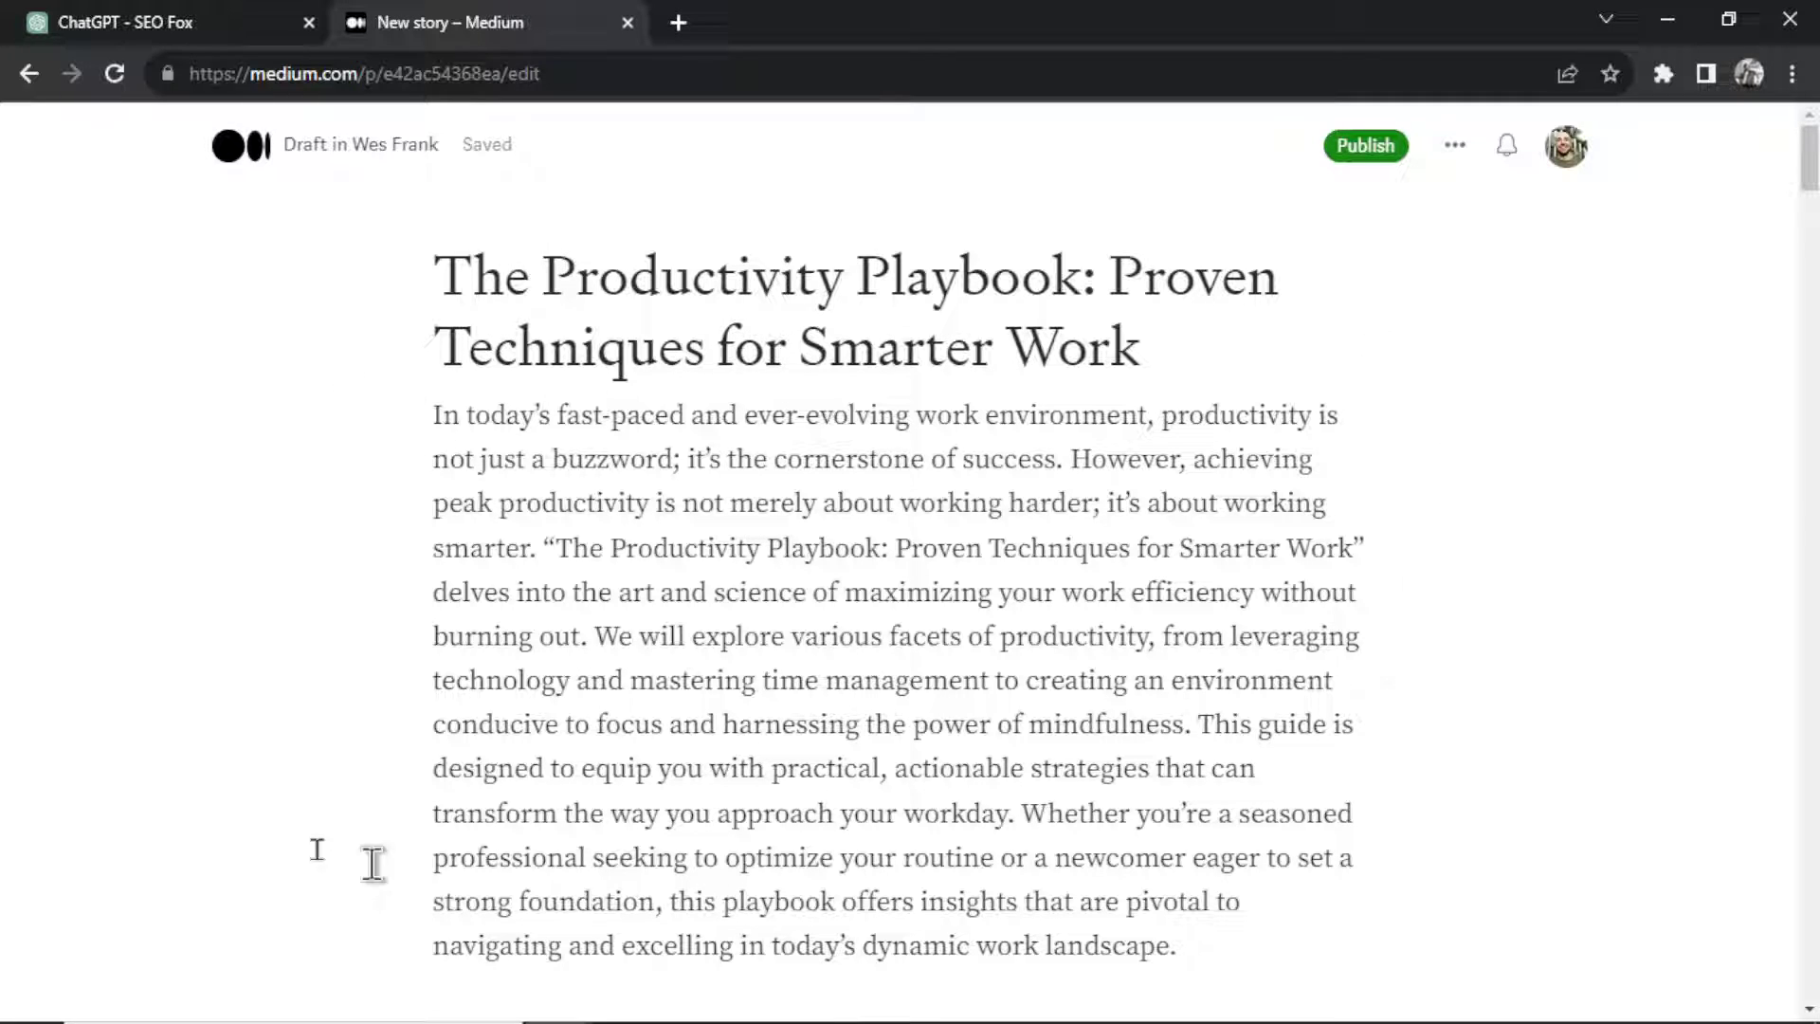
Reply 'Yes, please do.' to SEO Fox to approve the landscape image
key(ctrl+shift+Tab)
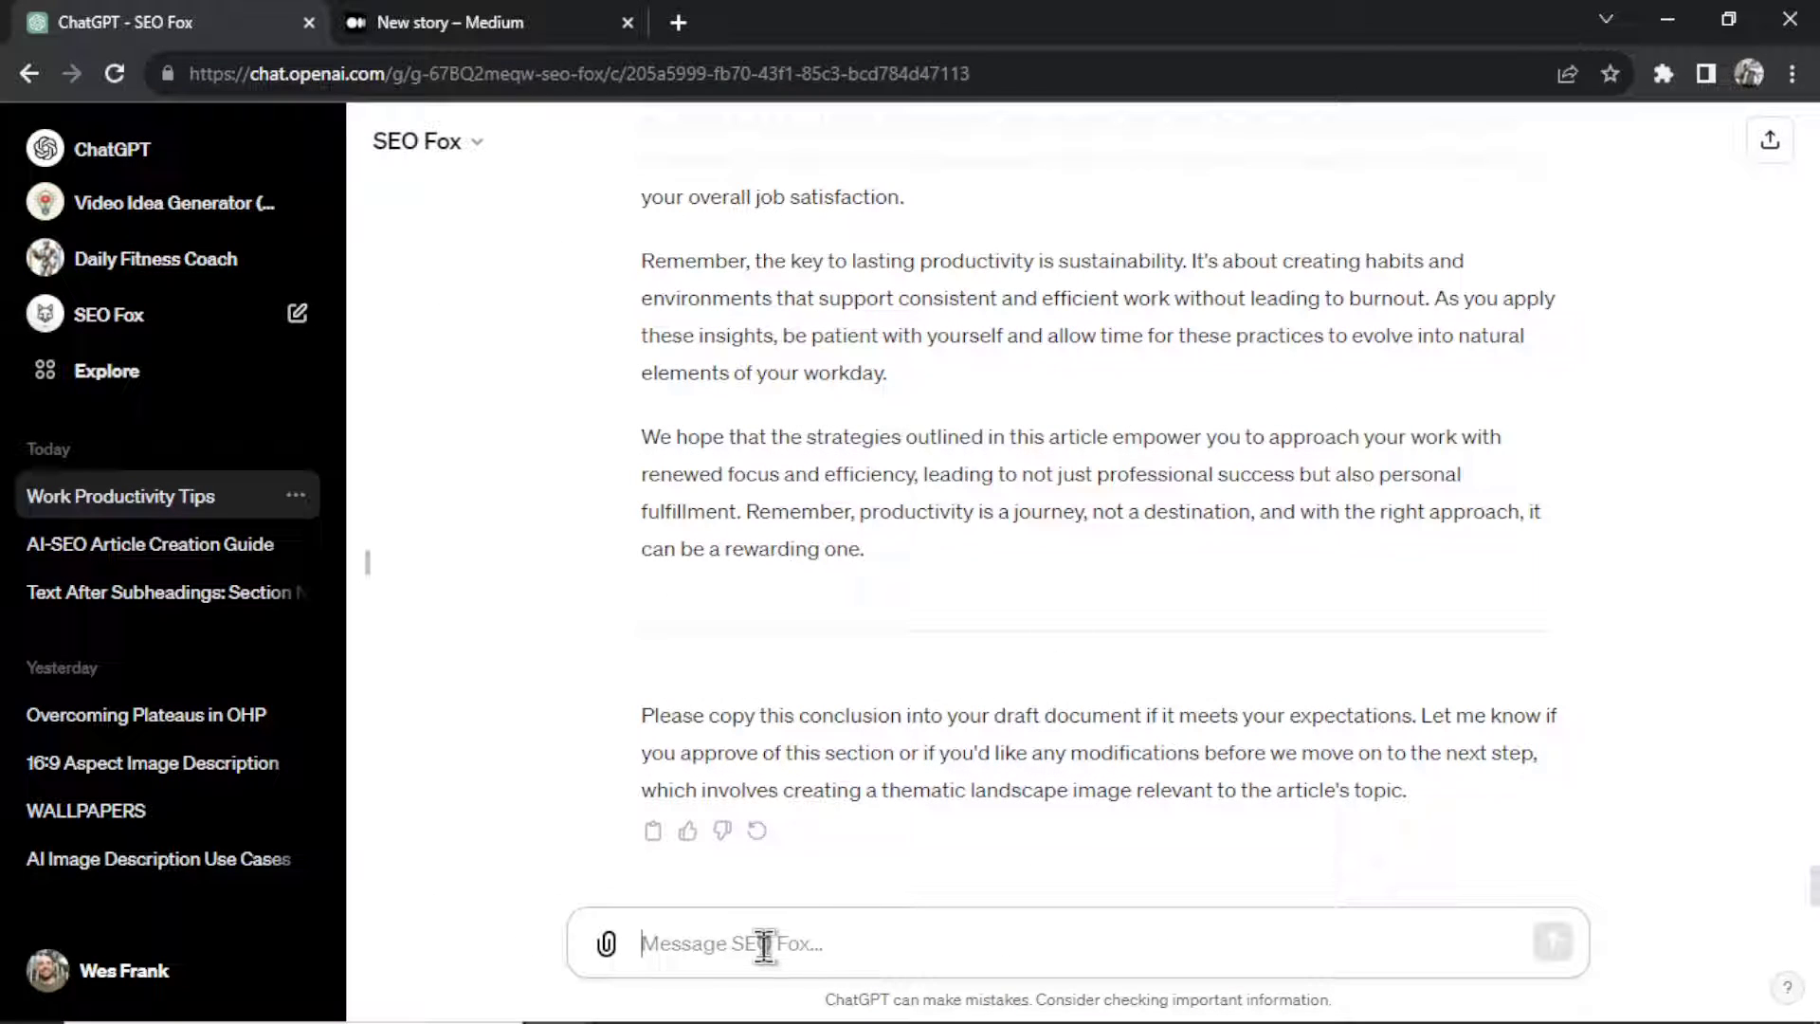
text(Yes, please d)
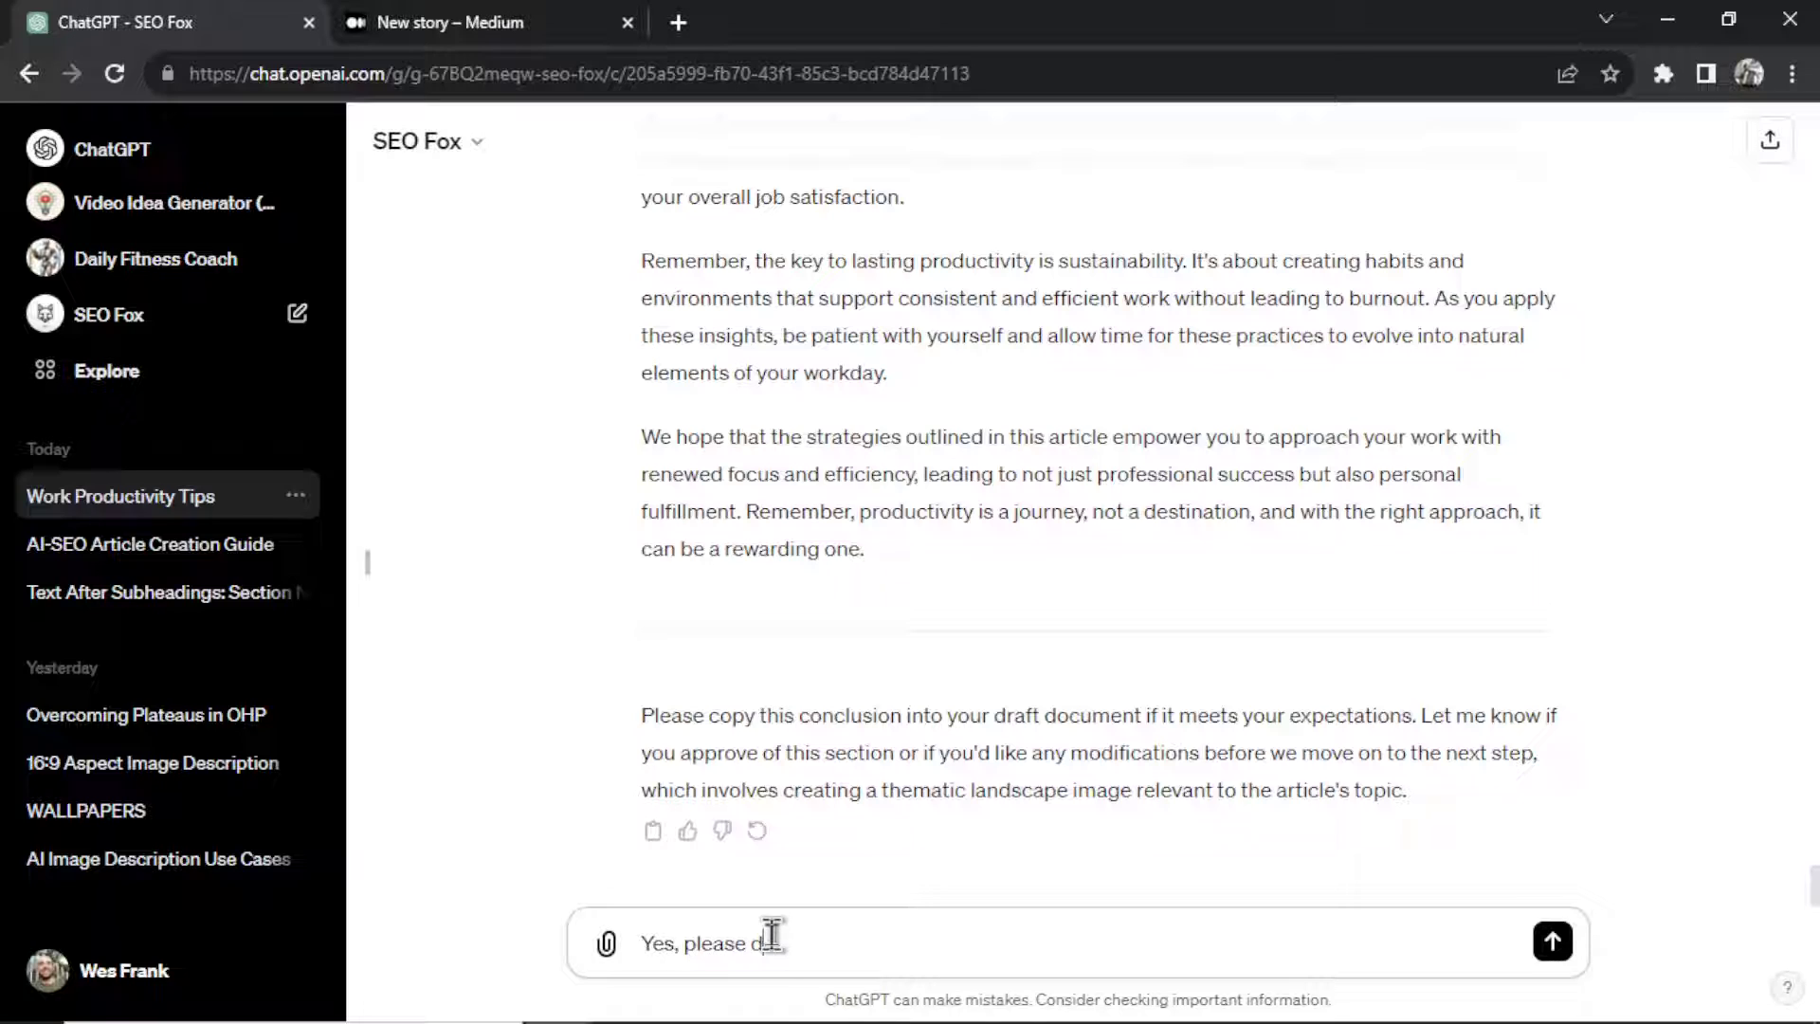
text(o.)
key(Return)
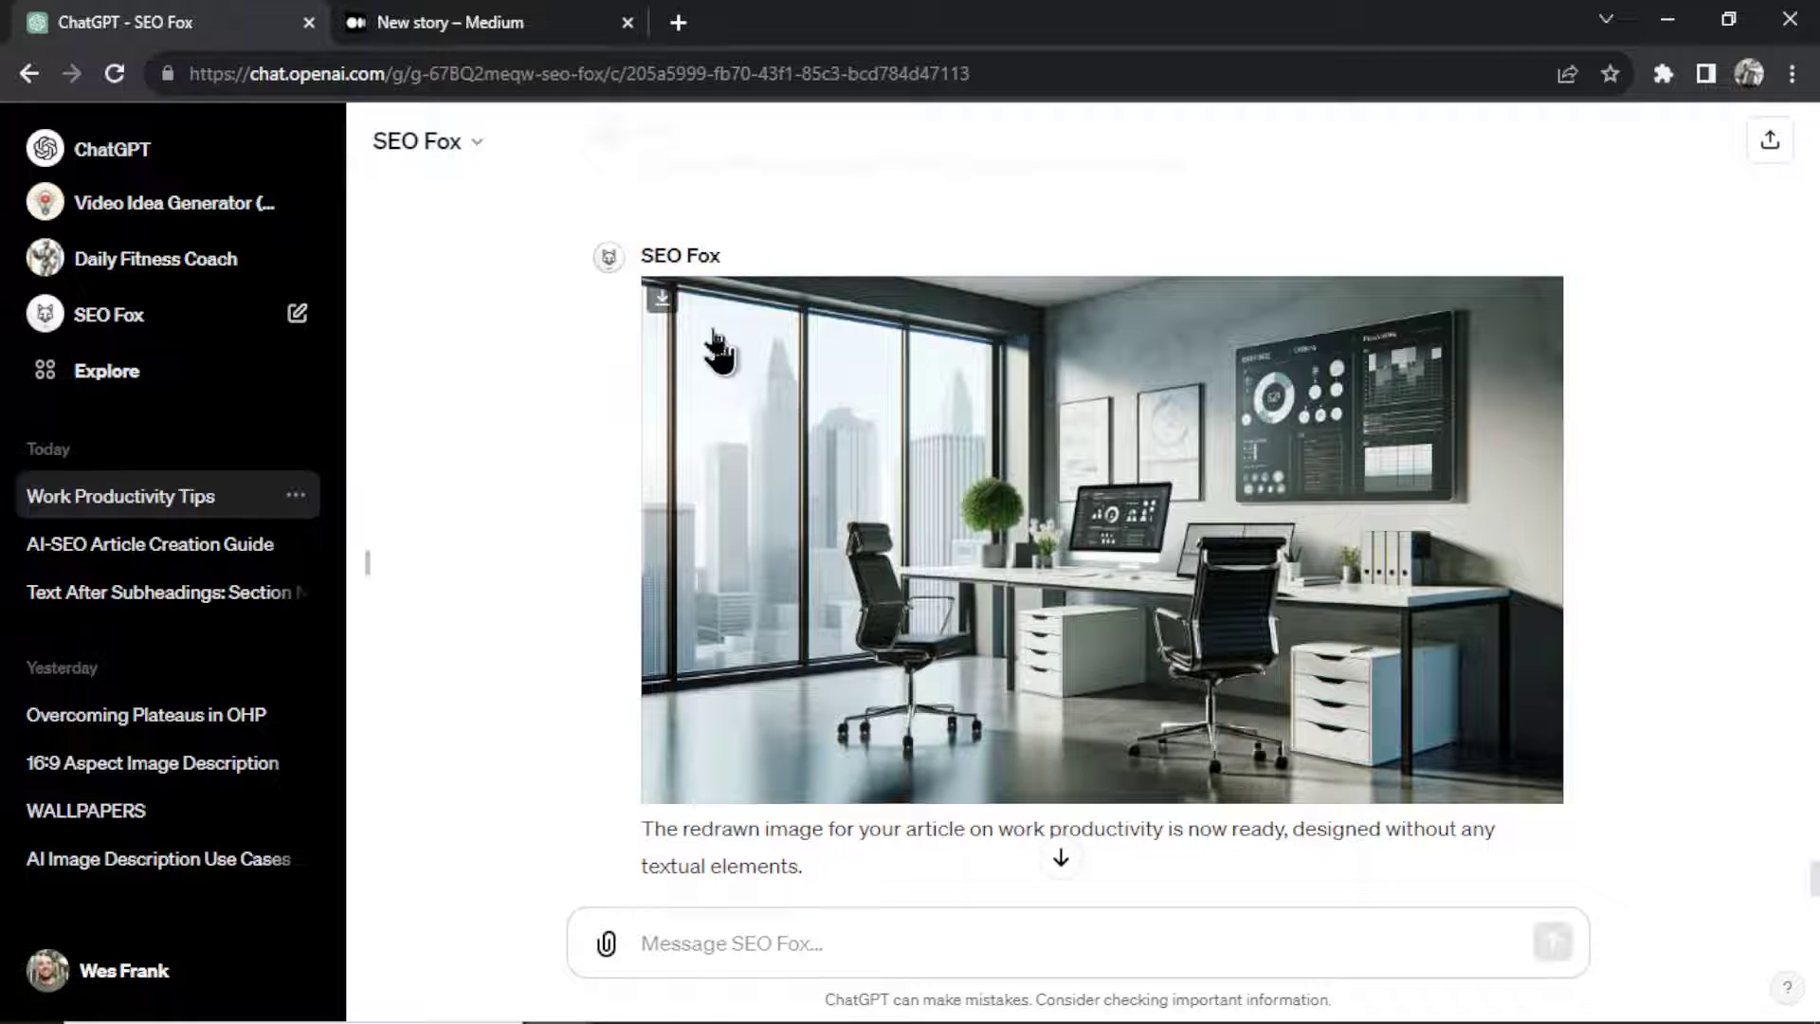
Download the generated office image and insert it in a new paragraph below the title
click(661, 300)
key(ctrl+Tab)
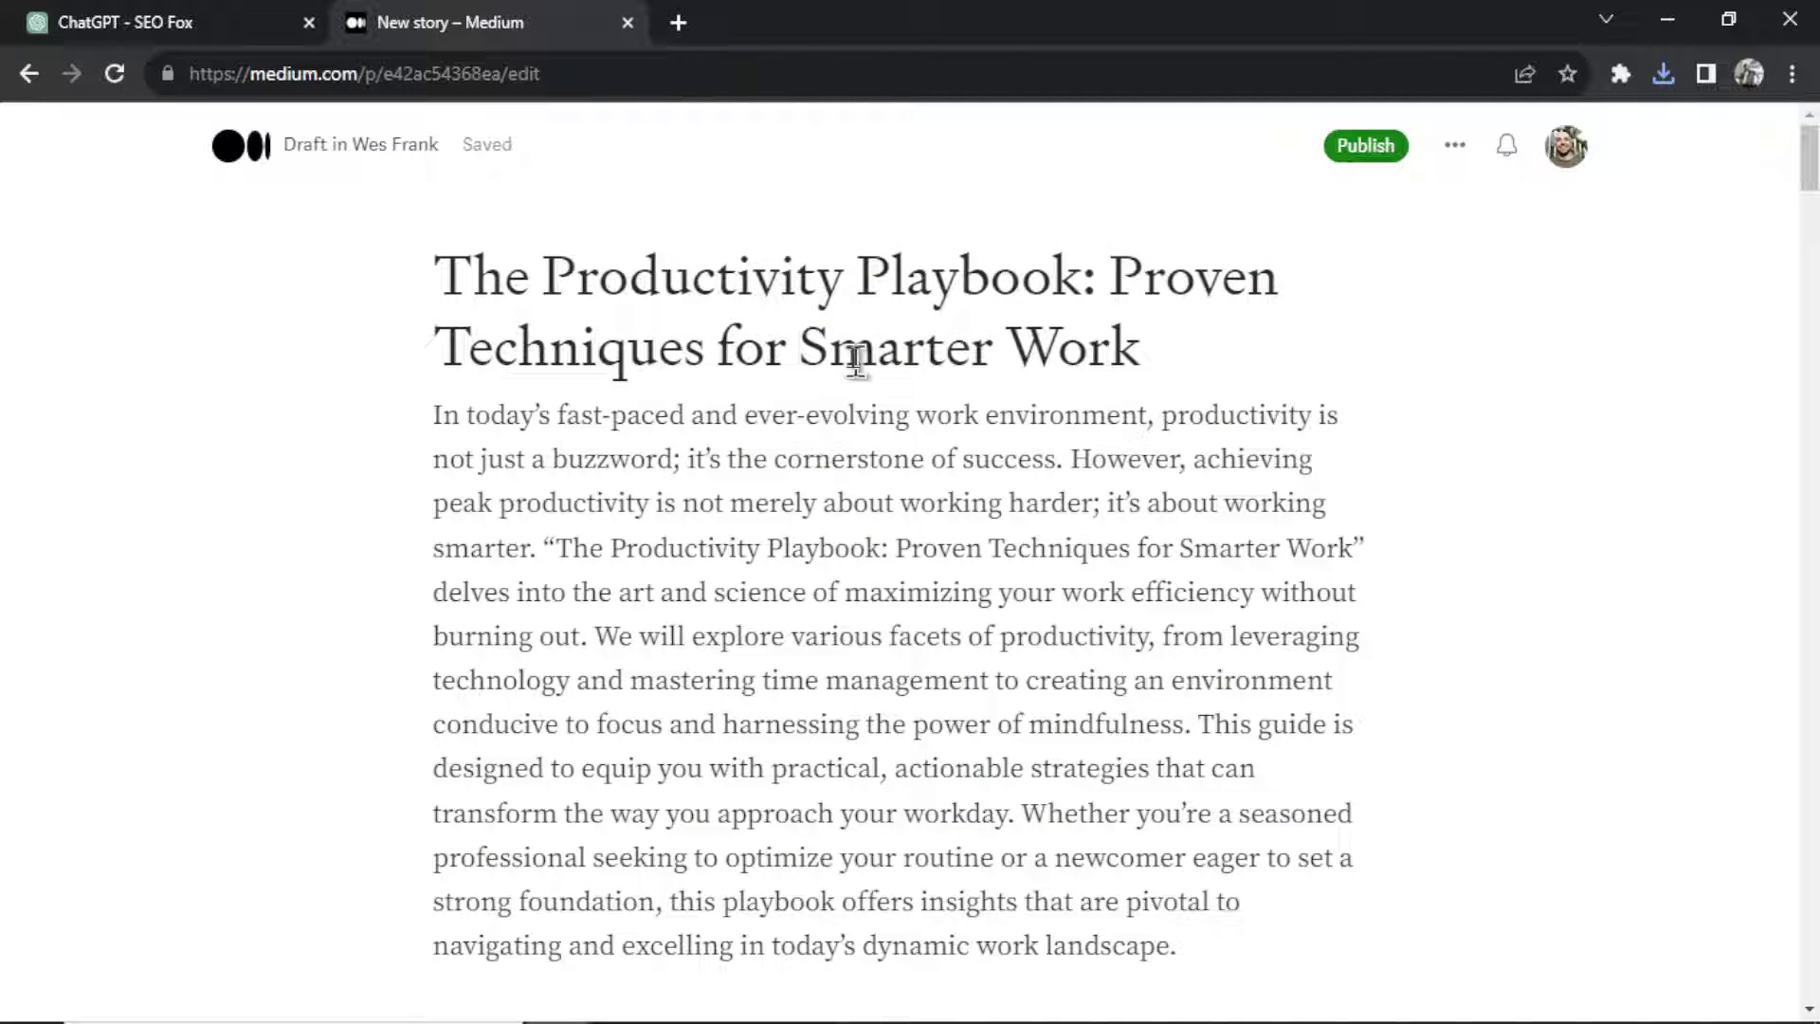
click(1283, 360)
key(Return)
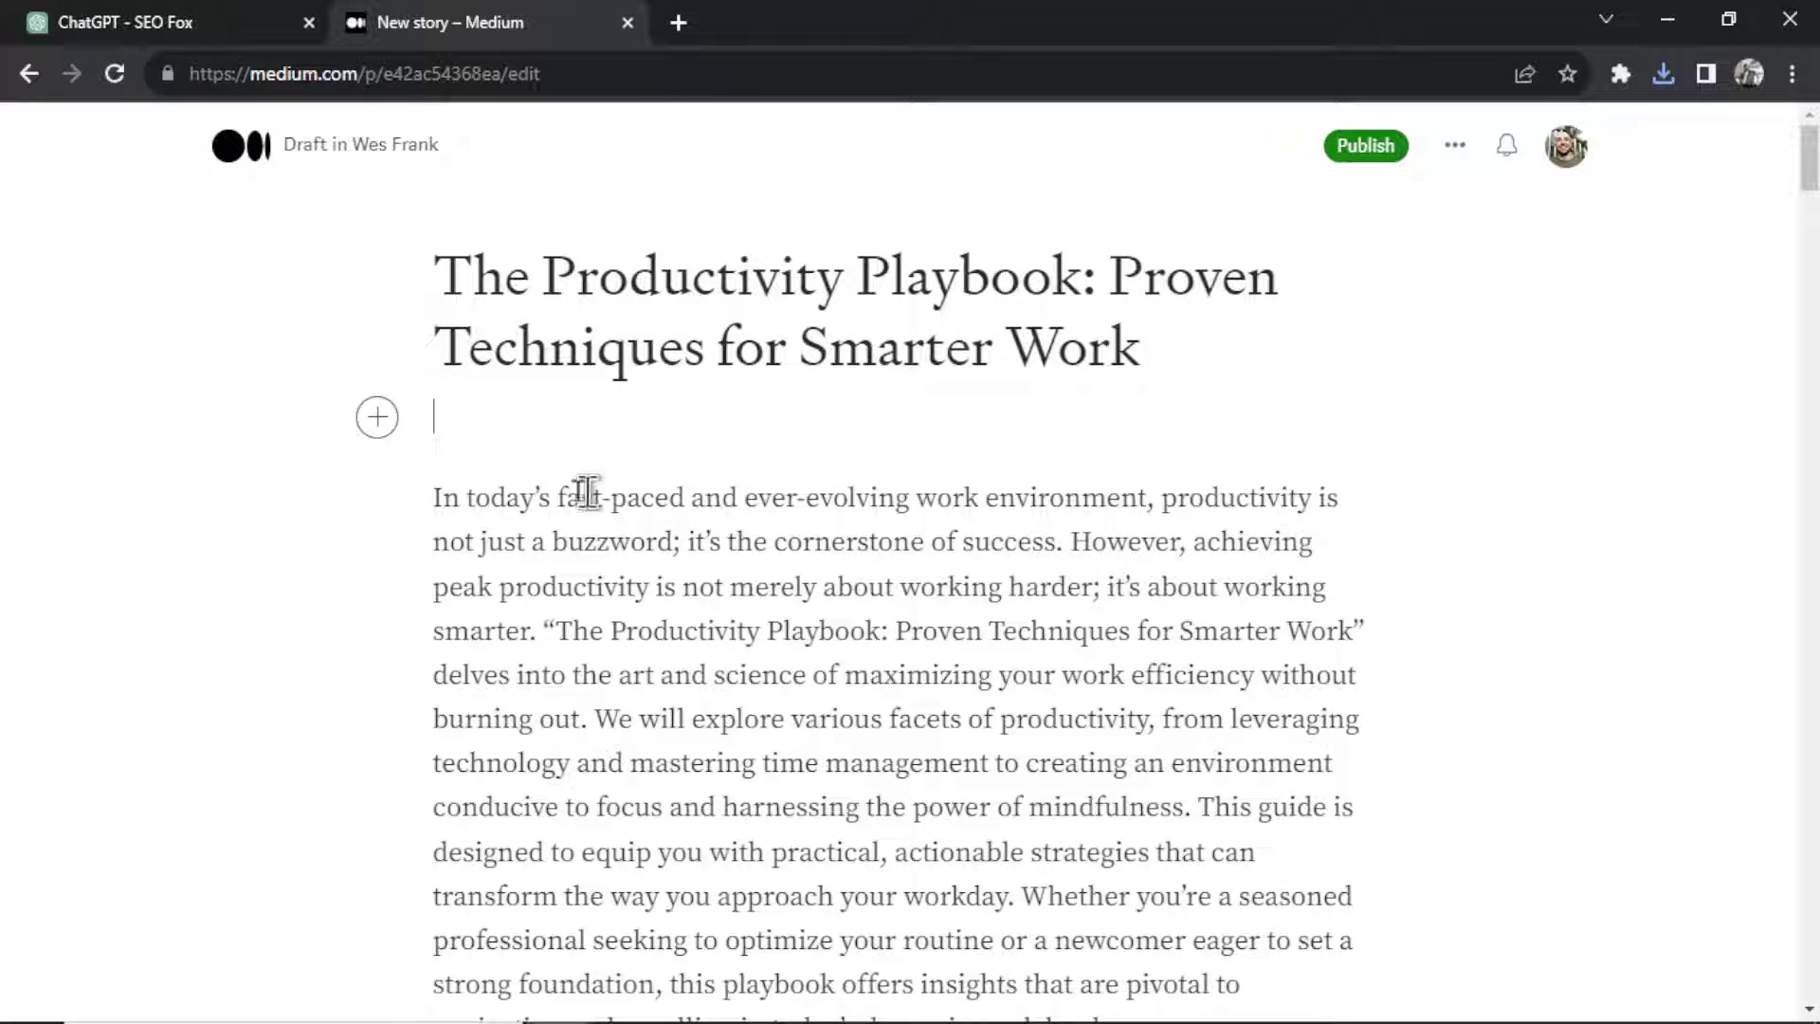
click(377, 417)
click(451, 421)
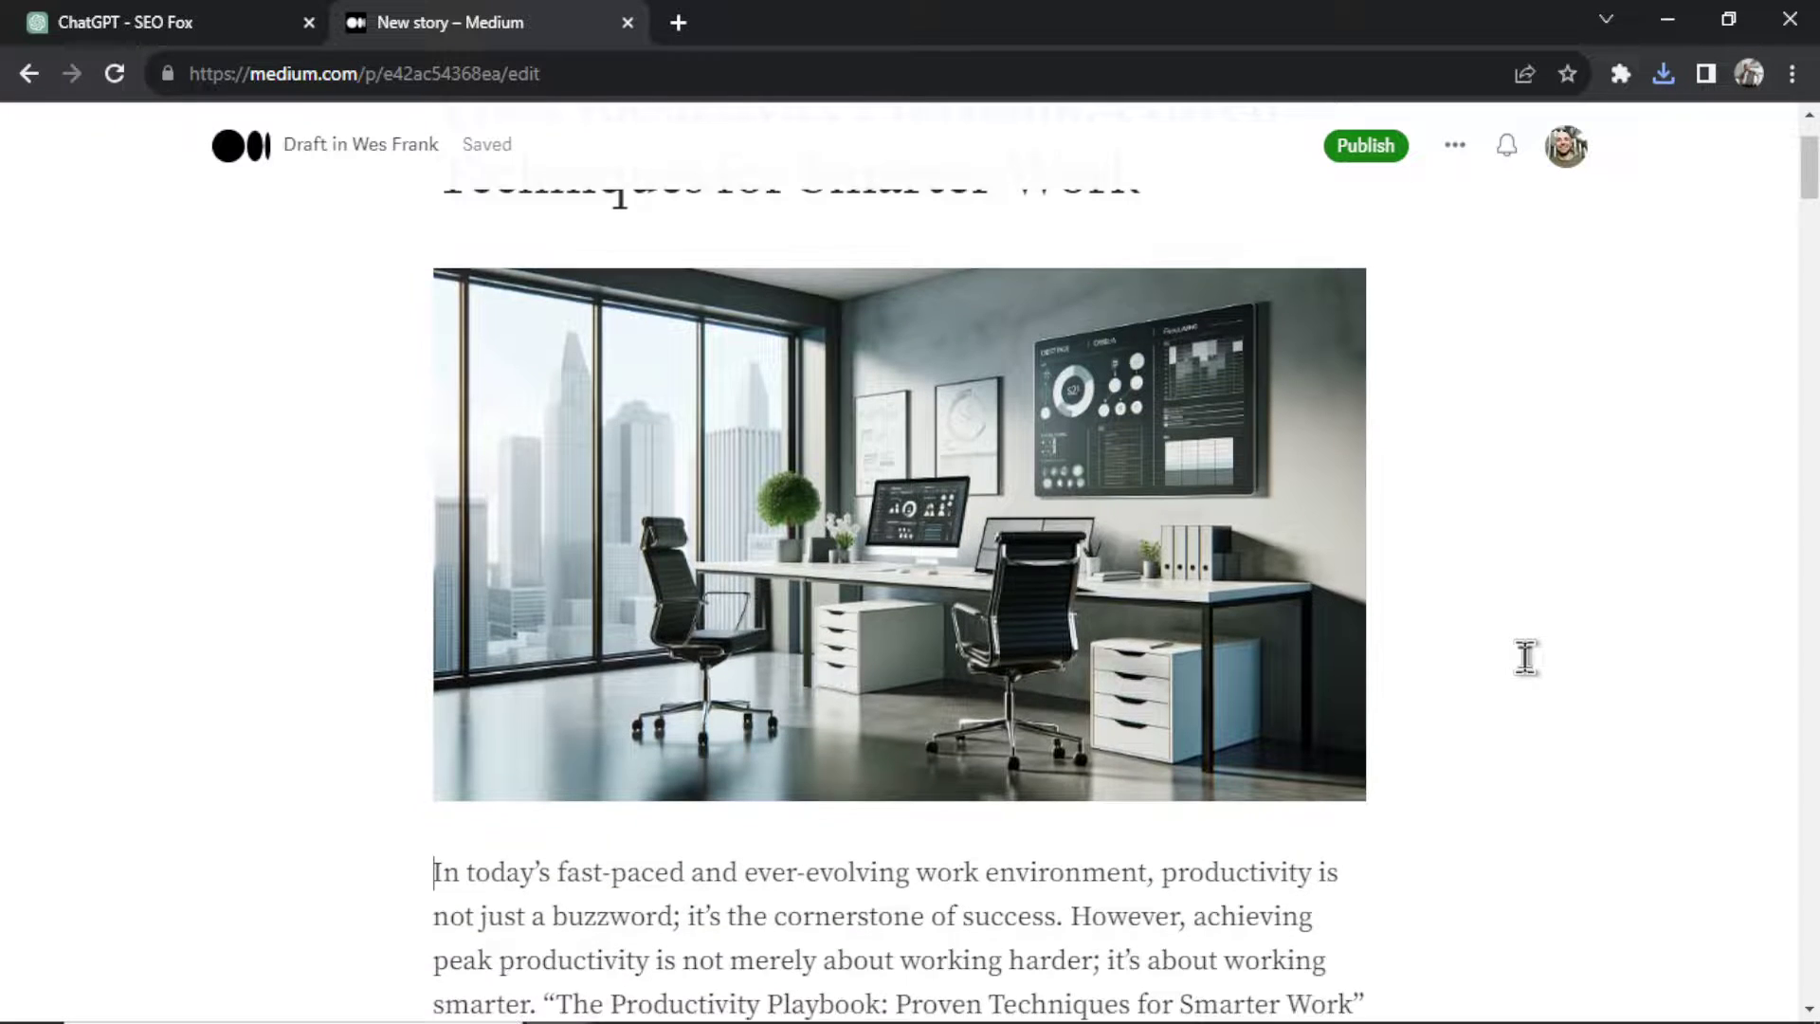
key(ctrl+Tab)
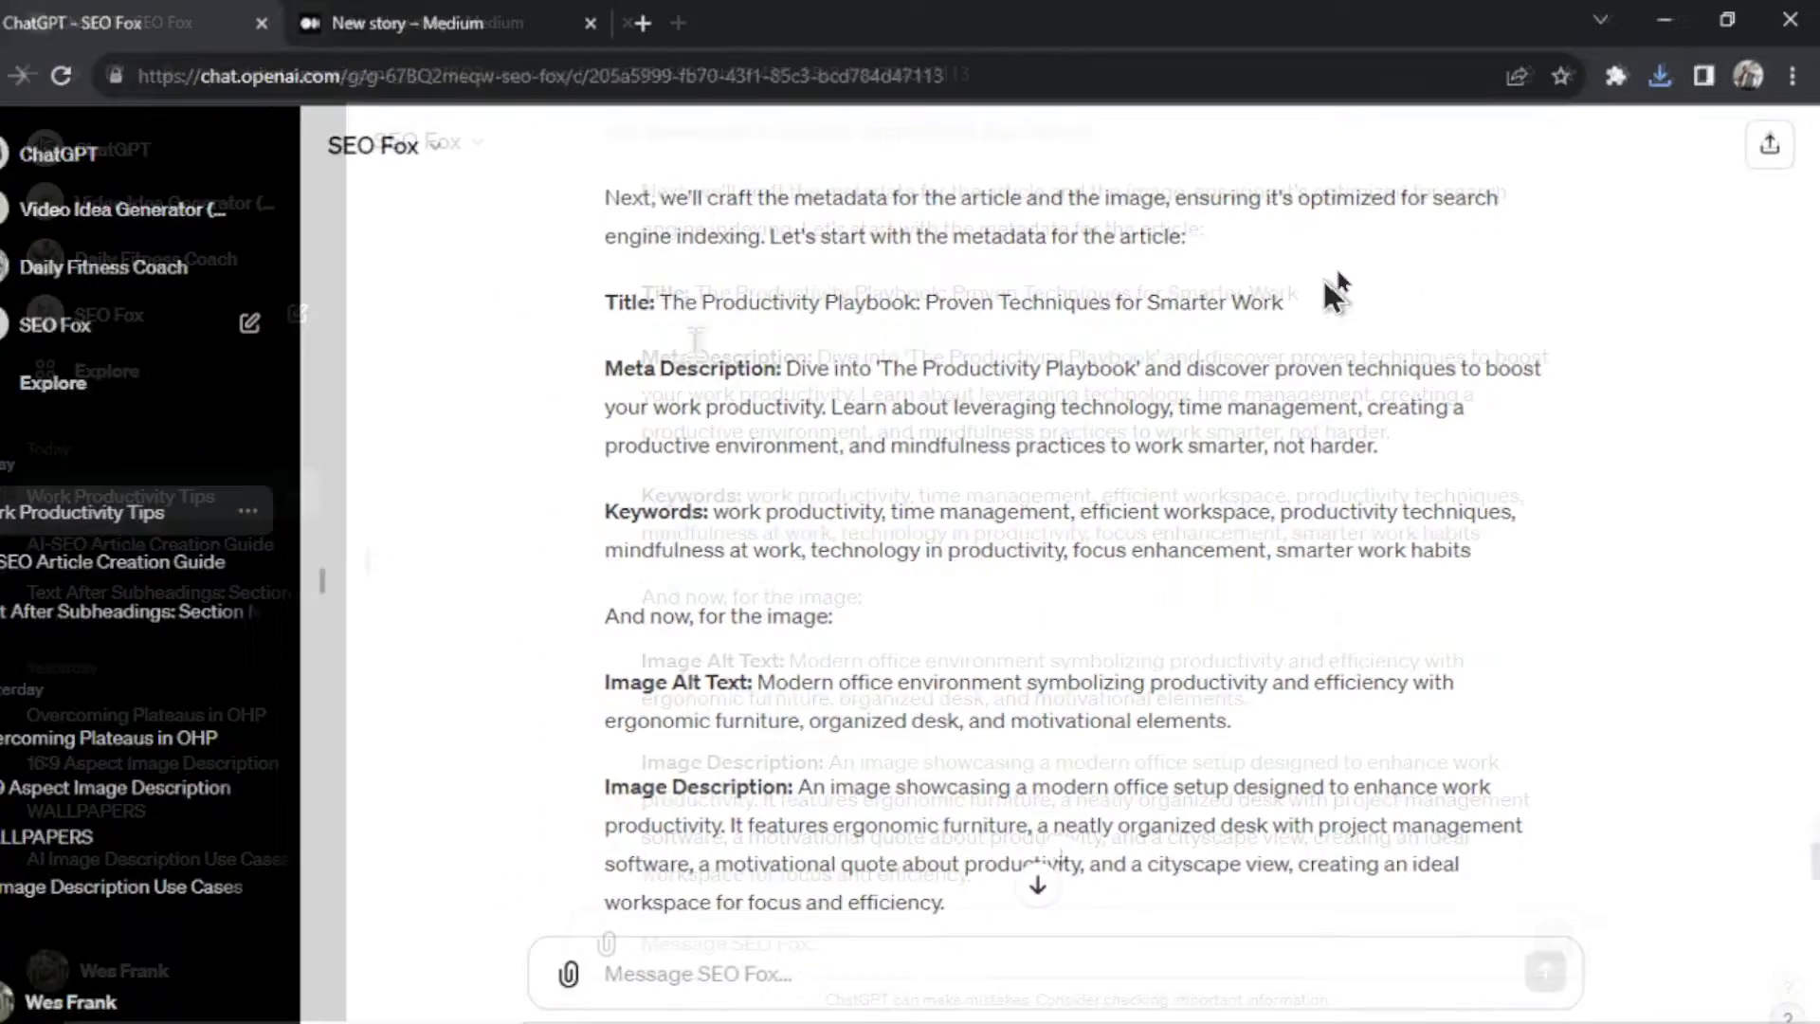
Select the suggested article title in SEO Fox's metadata reply
drag(1341, 302, 732, 295)
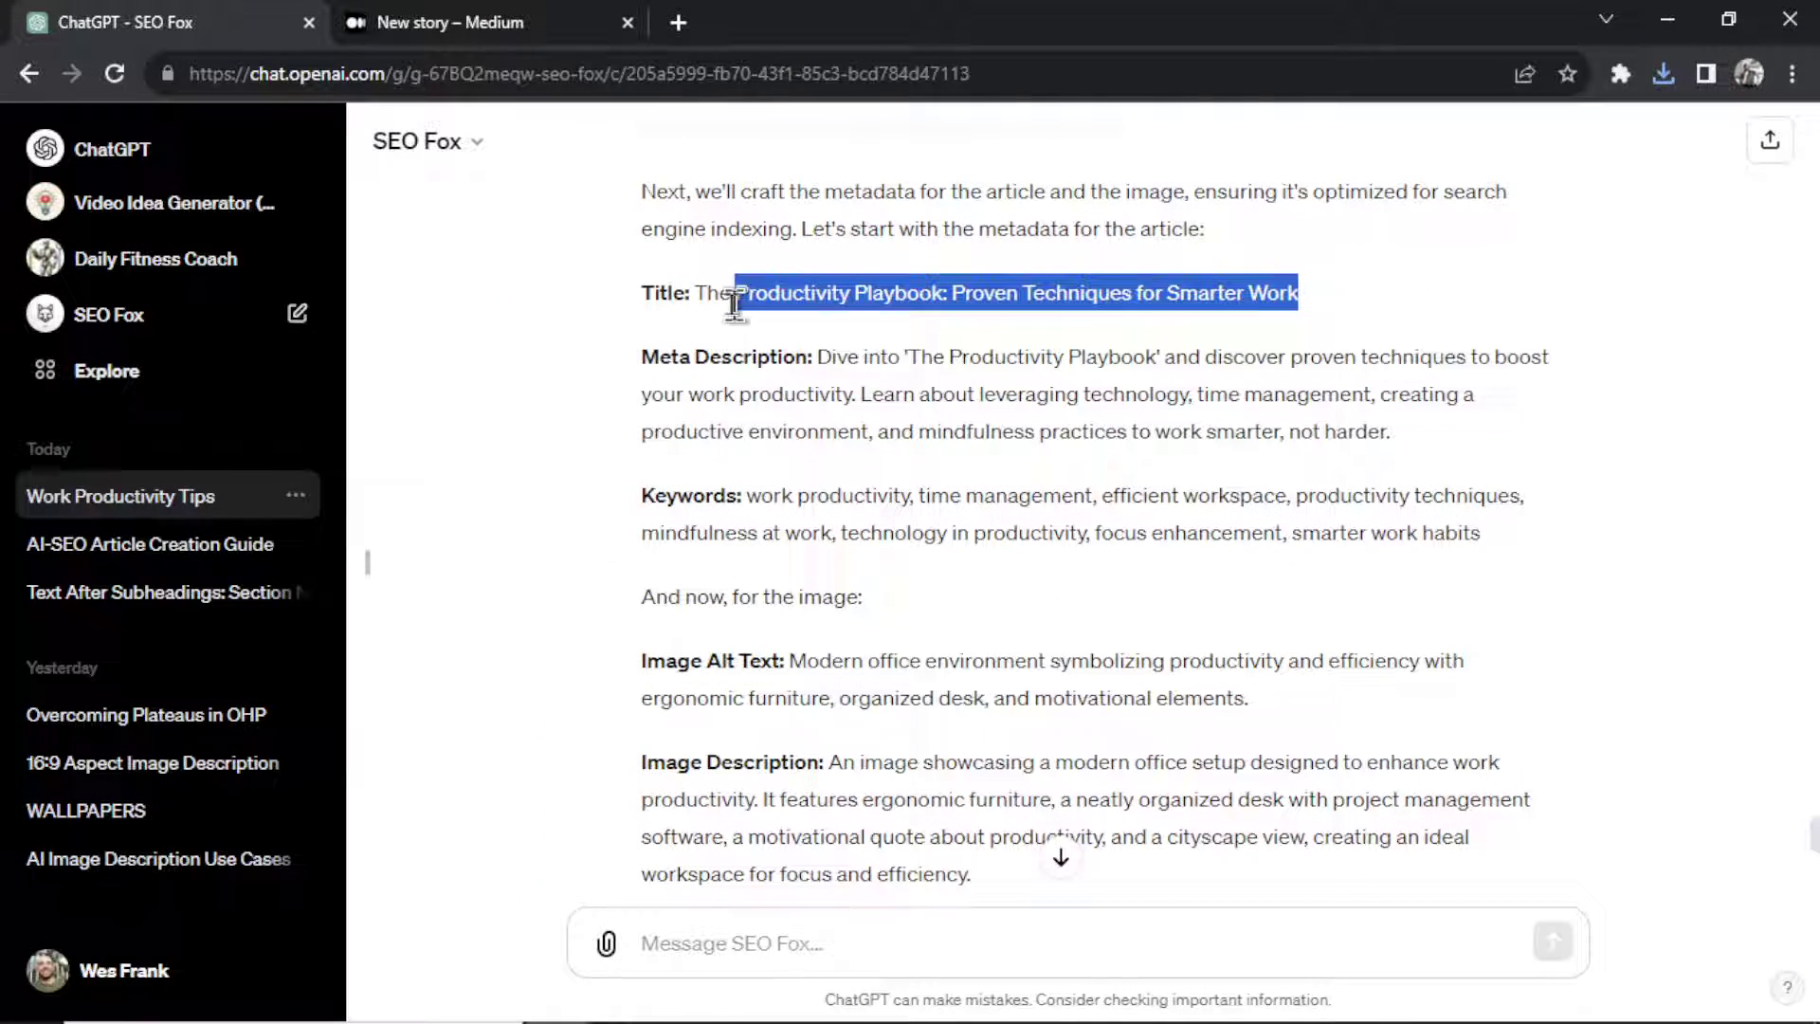
drag(731, 296, 694, 295)
key(ctrl+c)
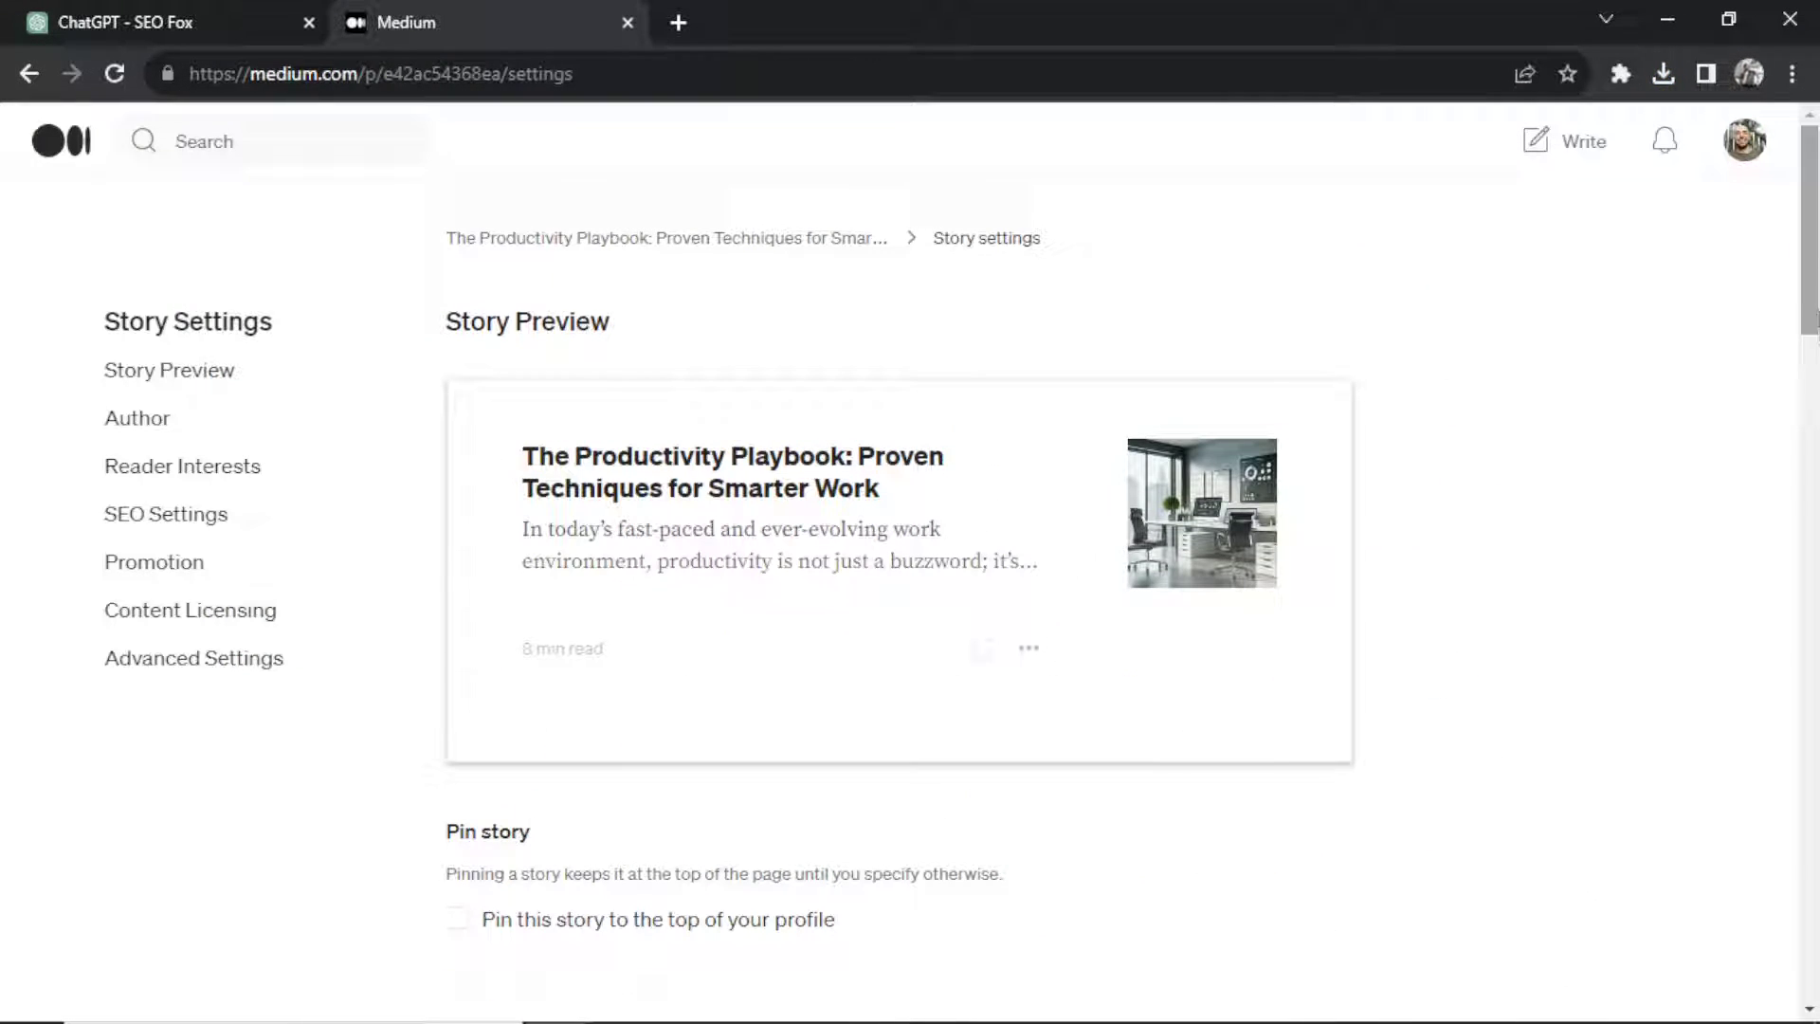
Paste 'The Productivity Playbook: Proven Techniques for Smarter Work' as the SEO title and save
scroll(990, 436, down, 10)
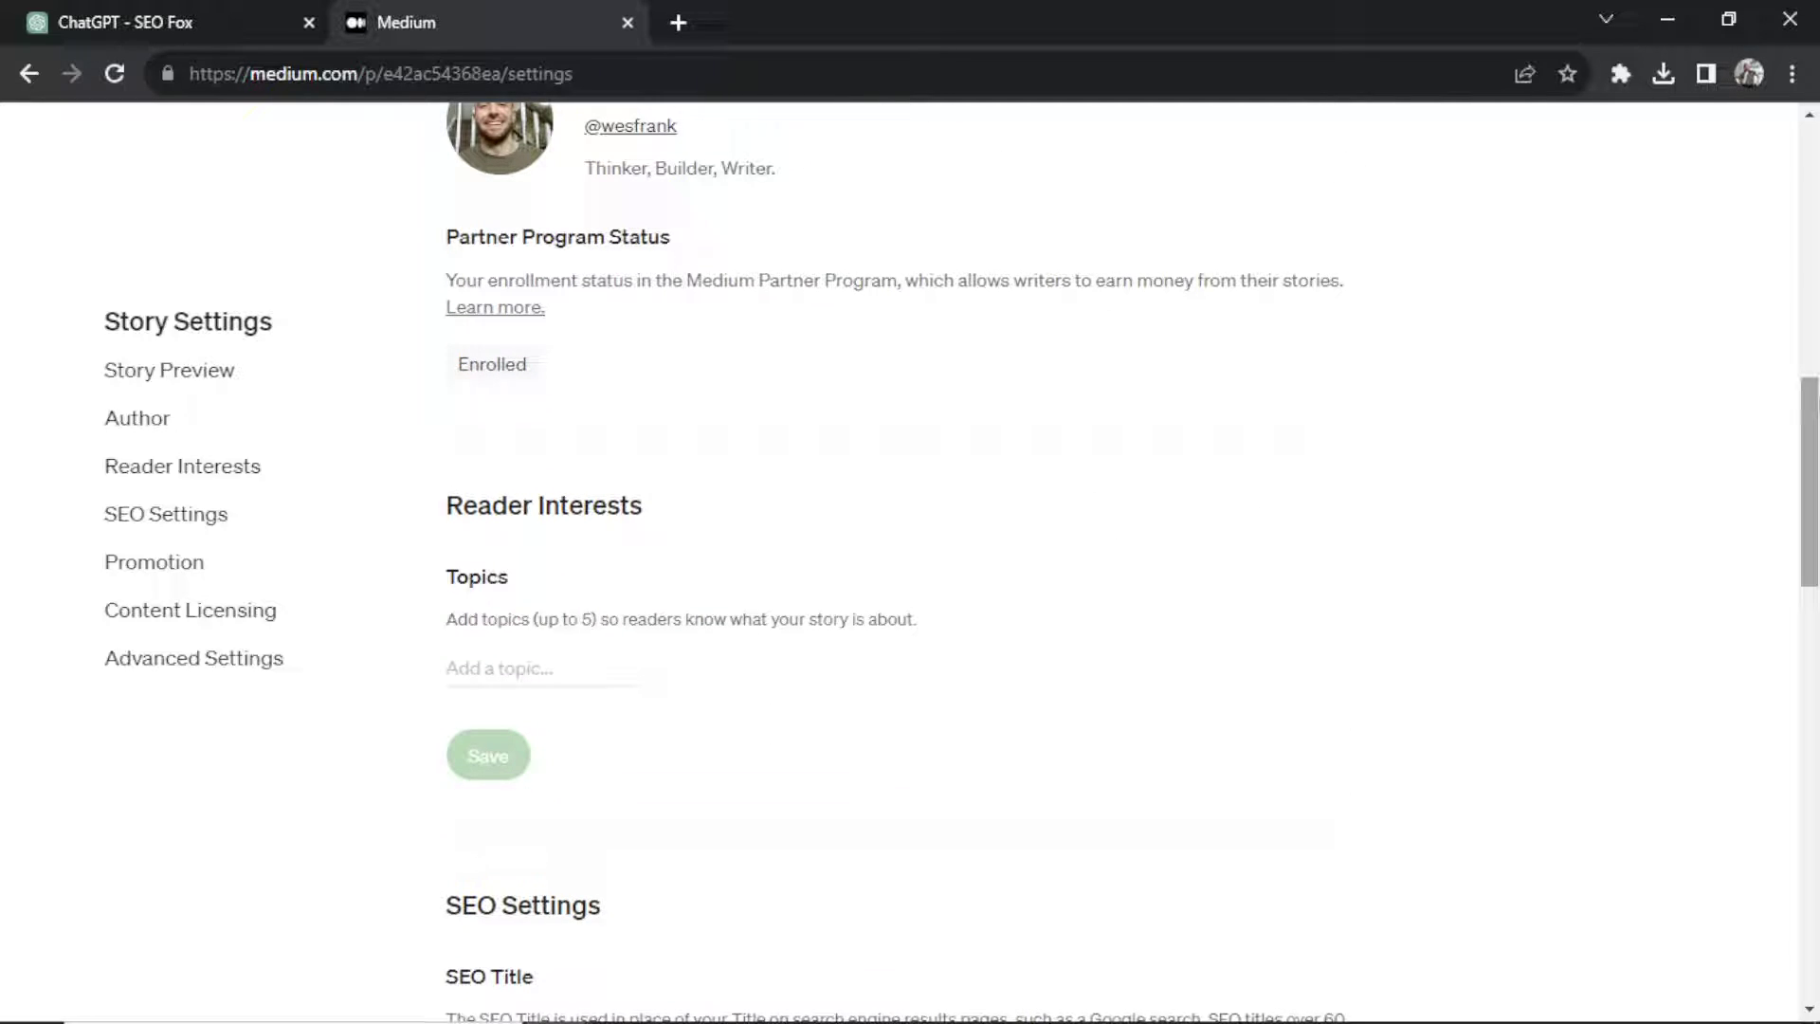
scroll(1706, 402, down, 4)
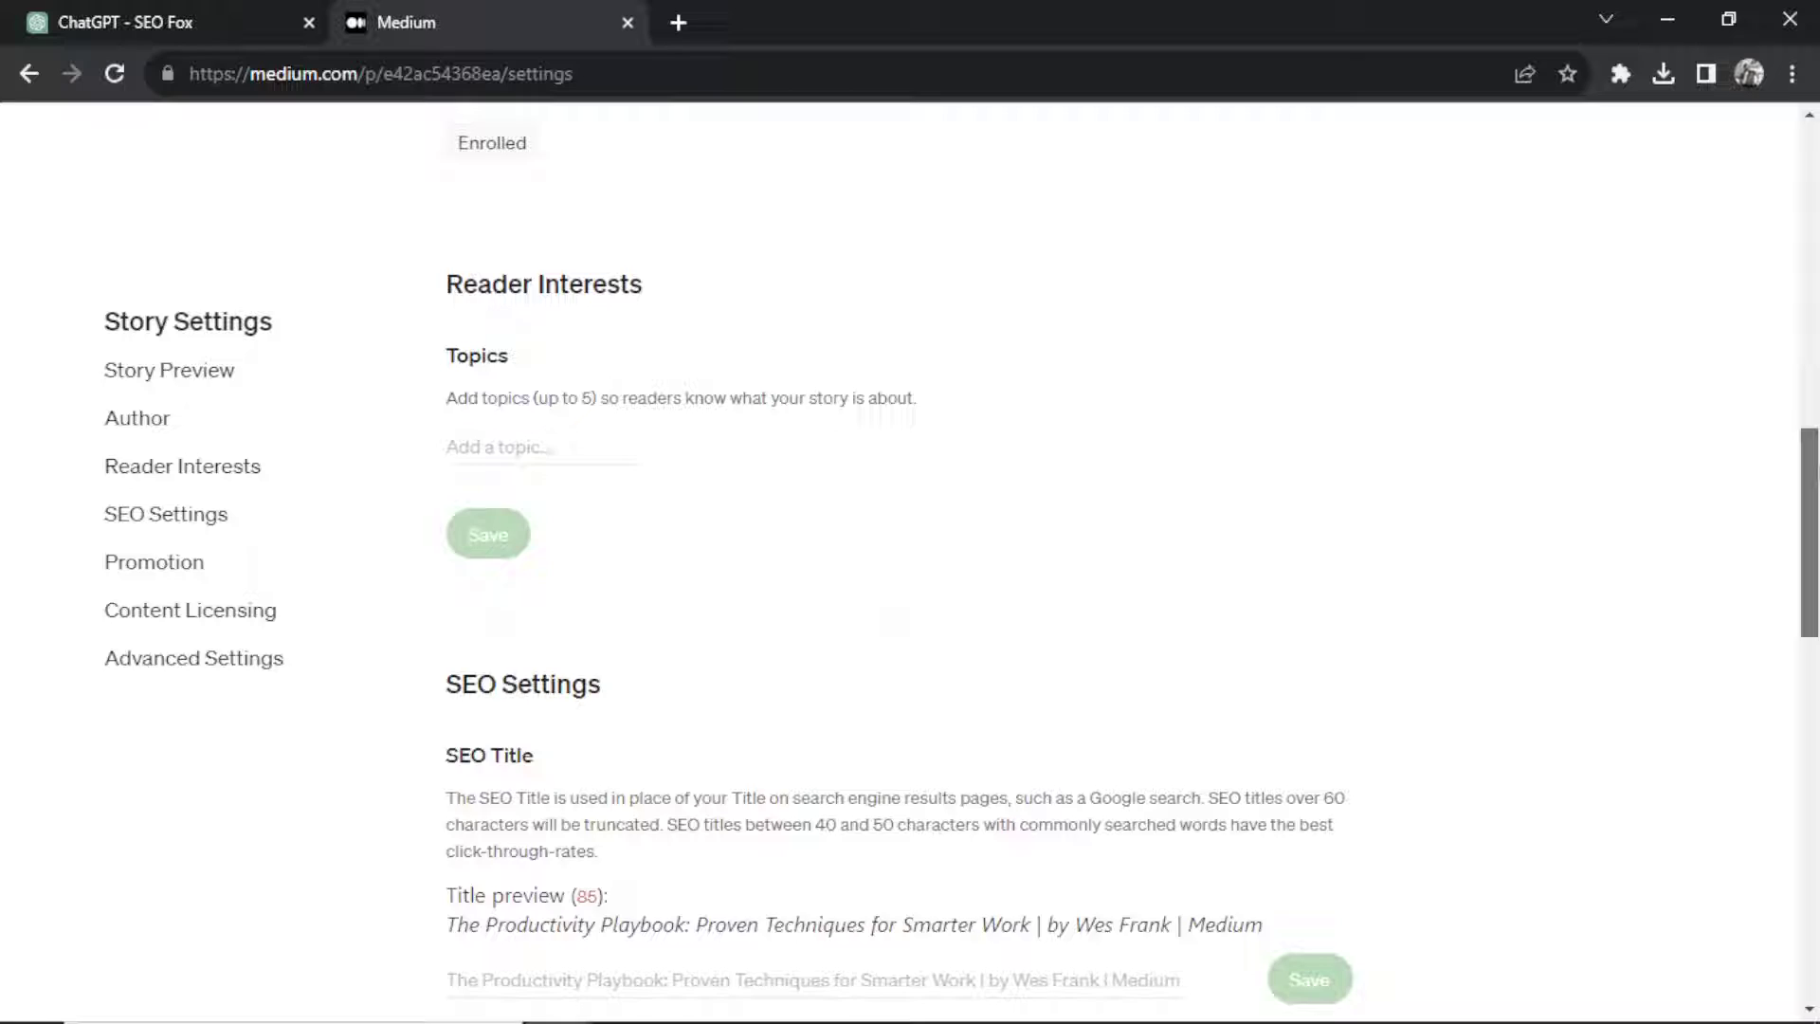
scroll(861, 559, down, 3)
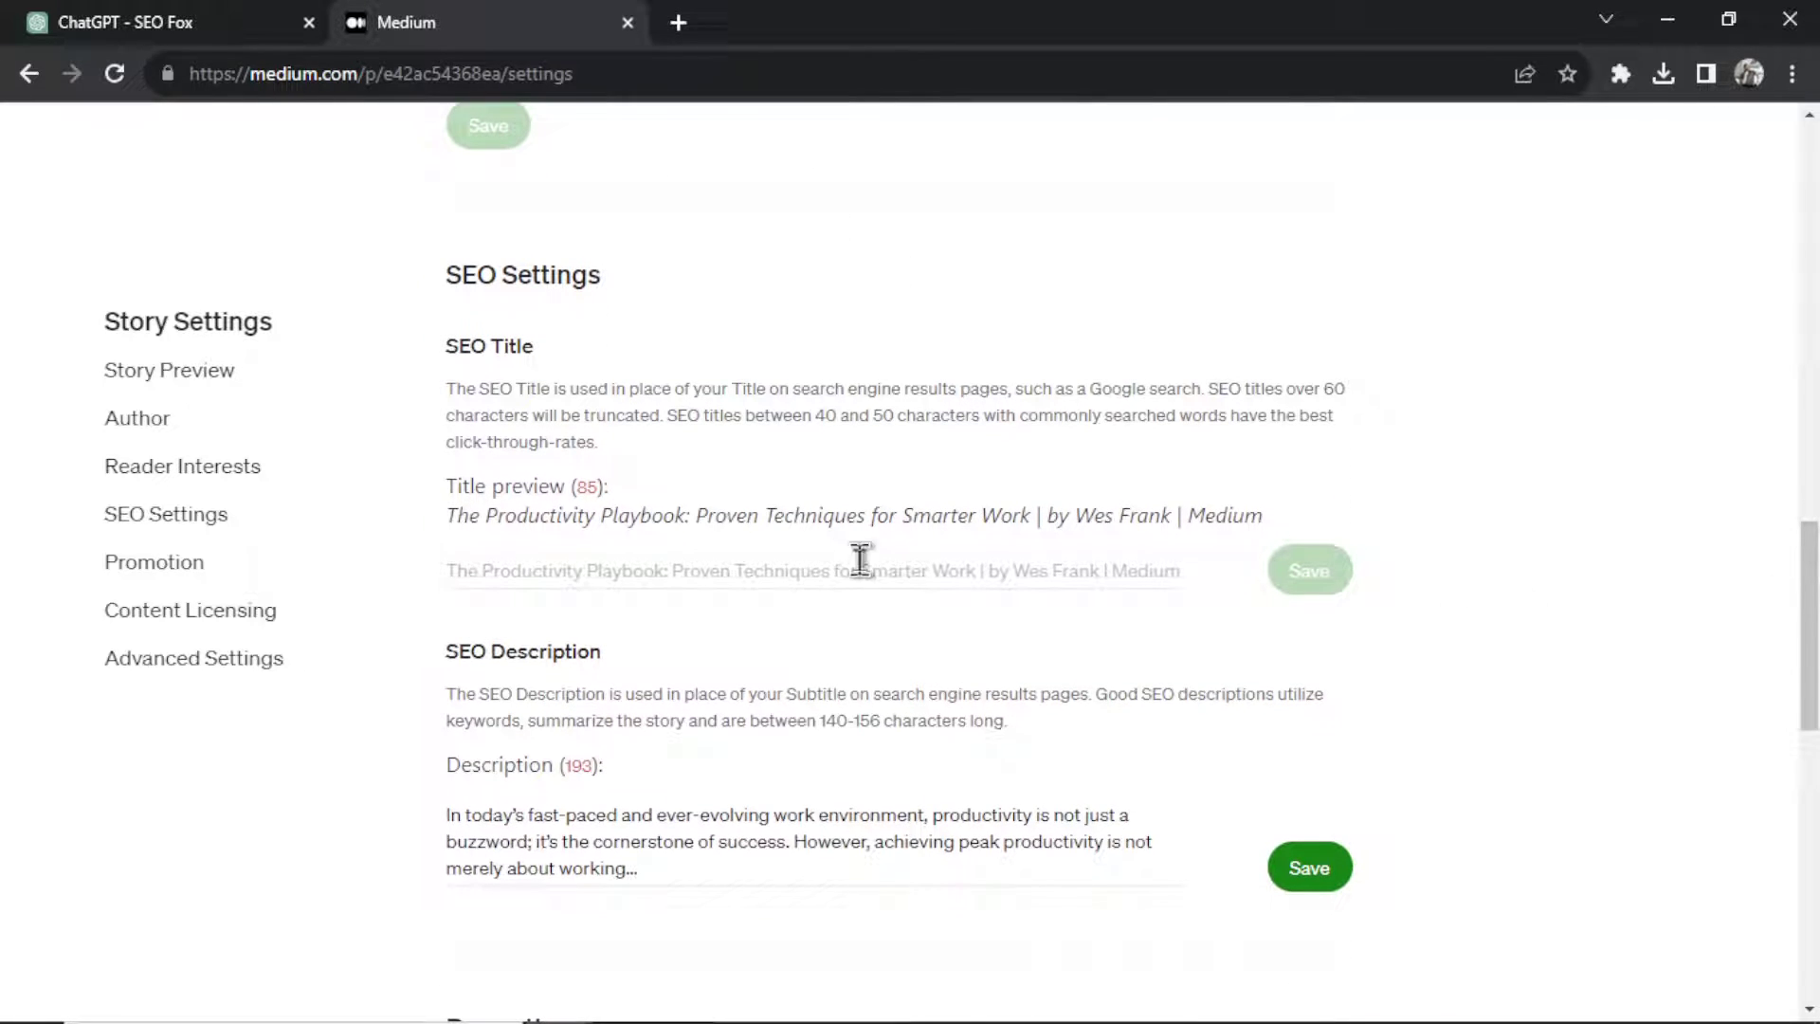
click(998, 574)
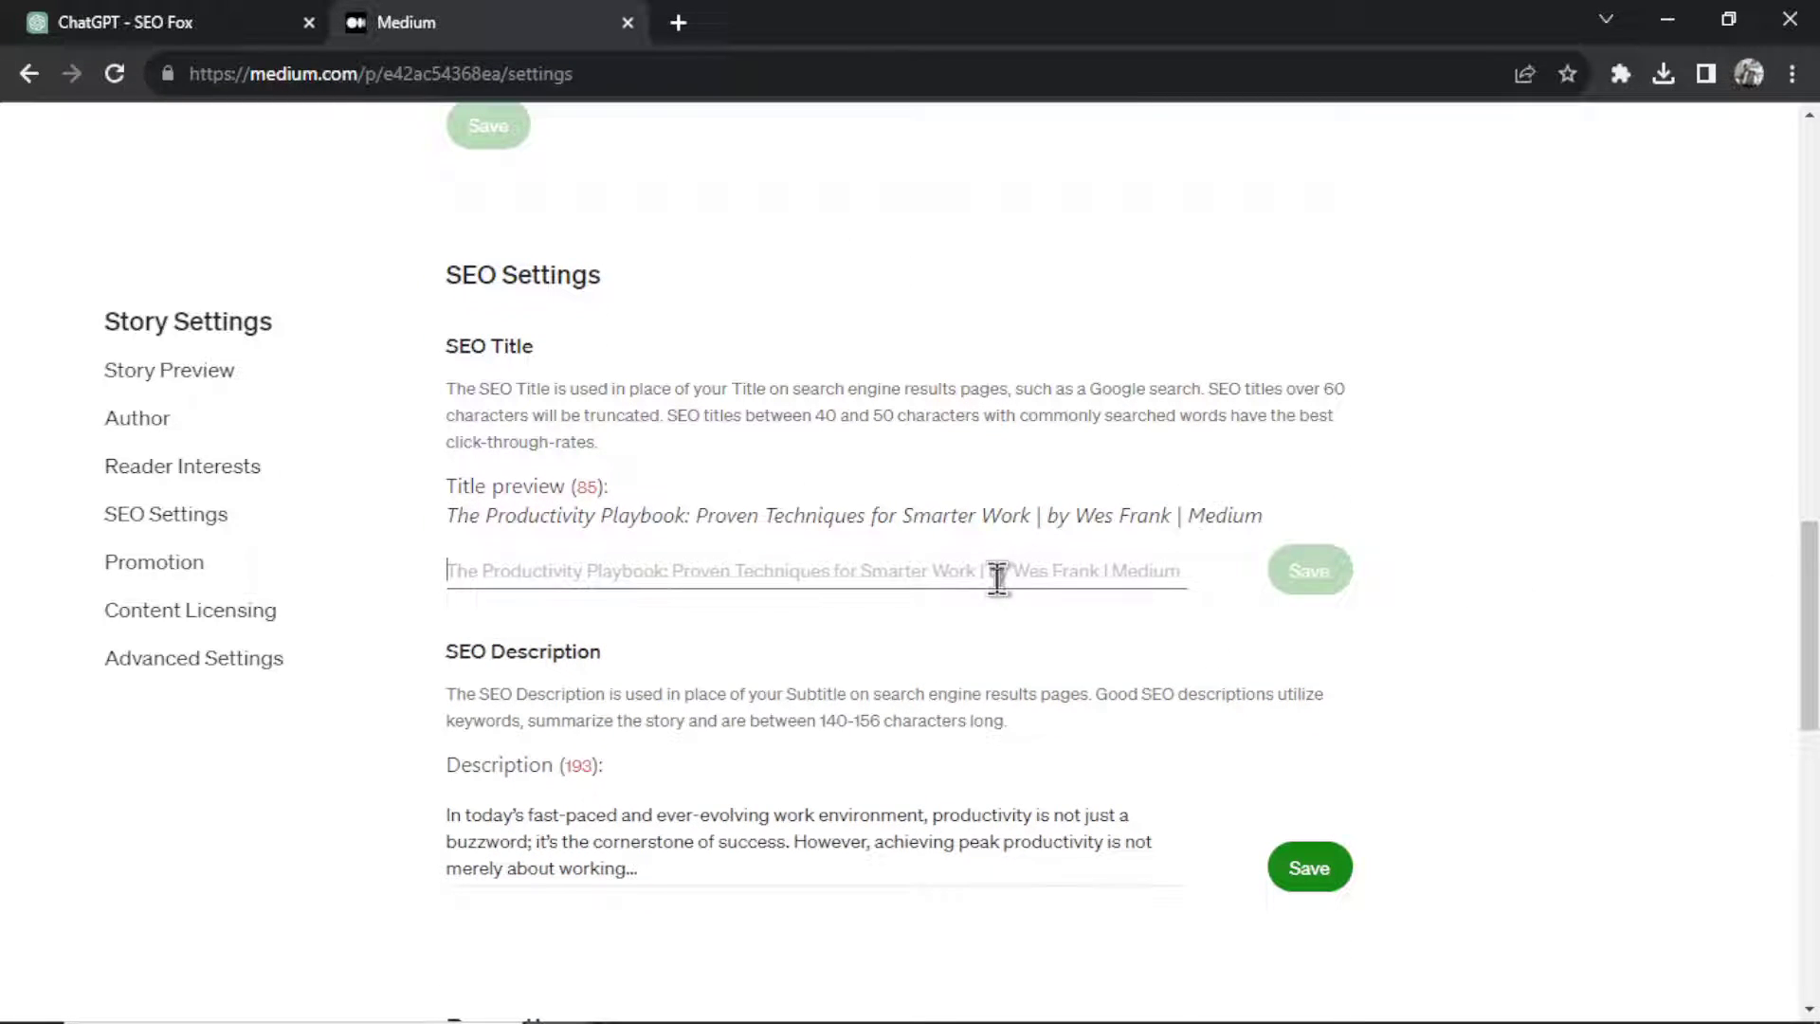
key(ctrl+v)
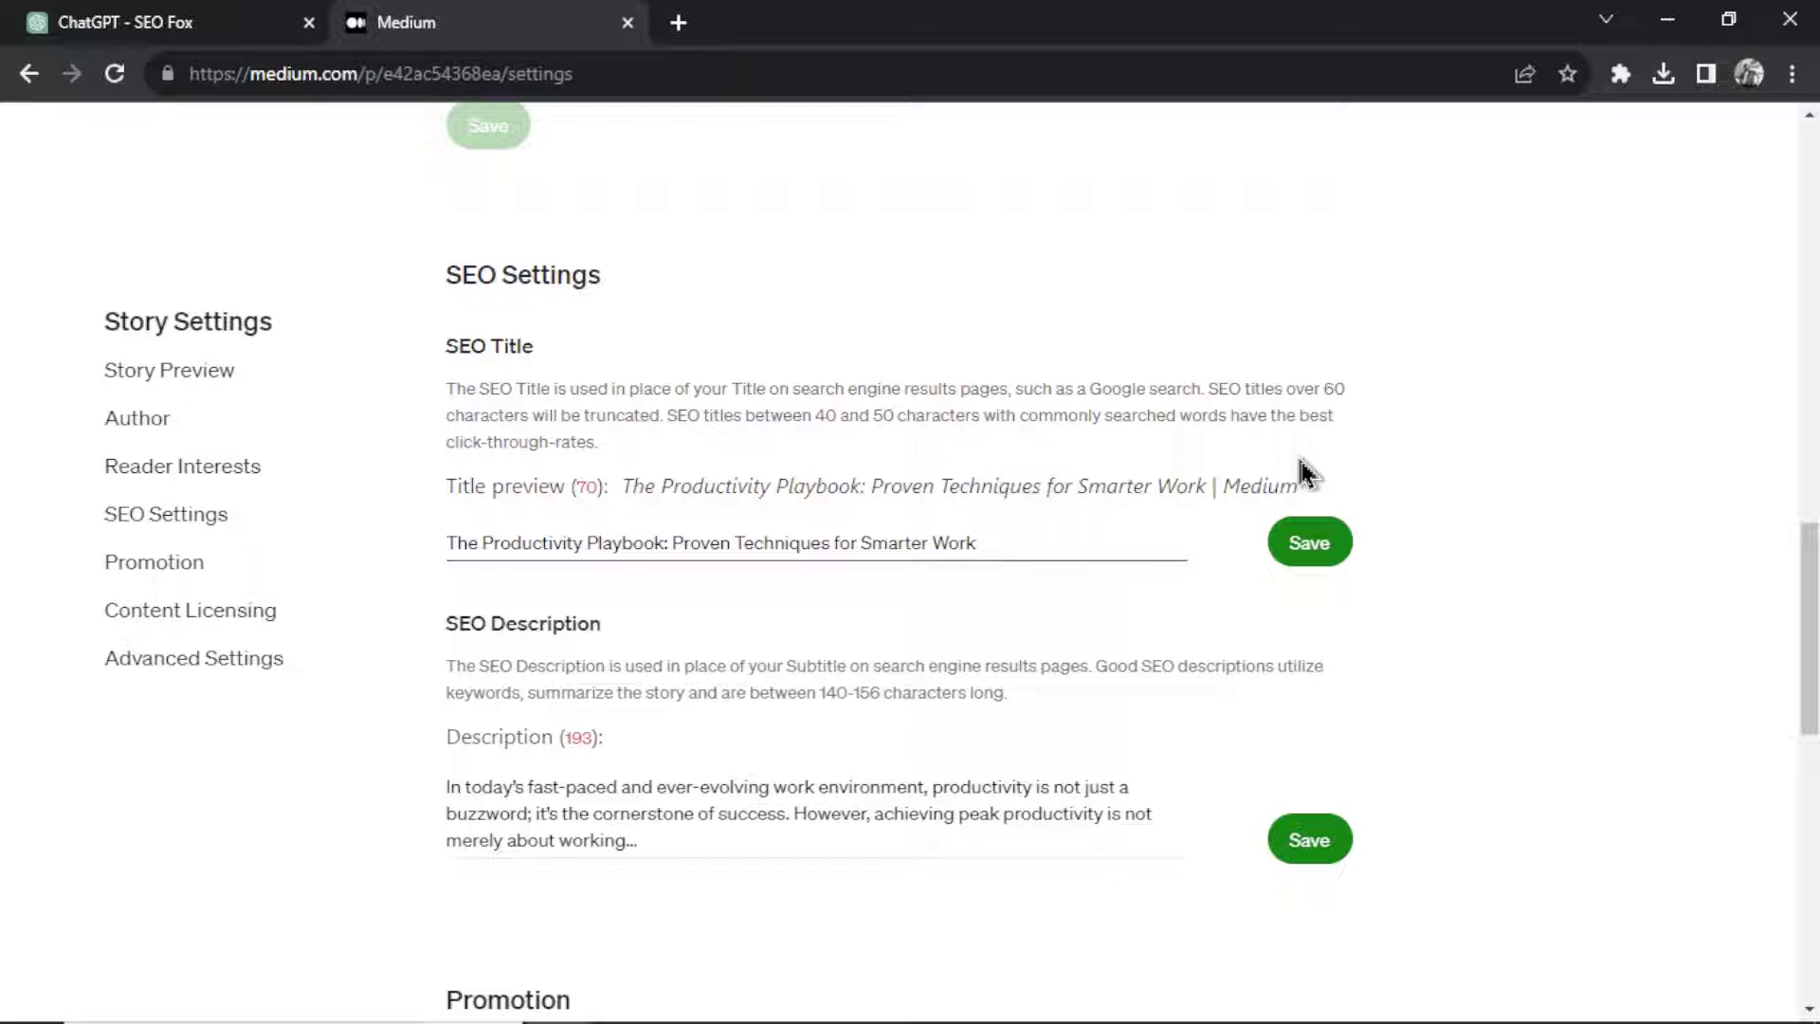
click(1310, 543)
Select SEO Fox's suggested meta description in the chat
scroll(1678, 521, down, 2)
click(163, 29)
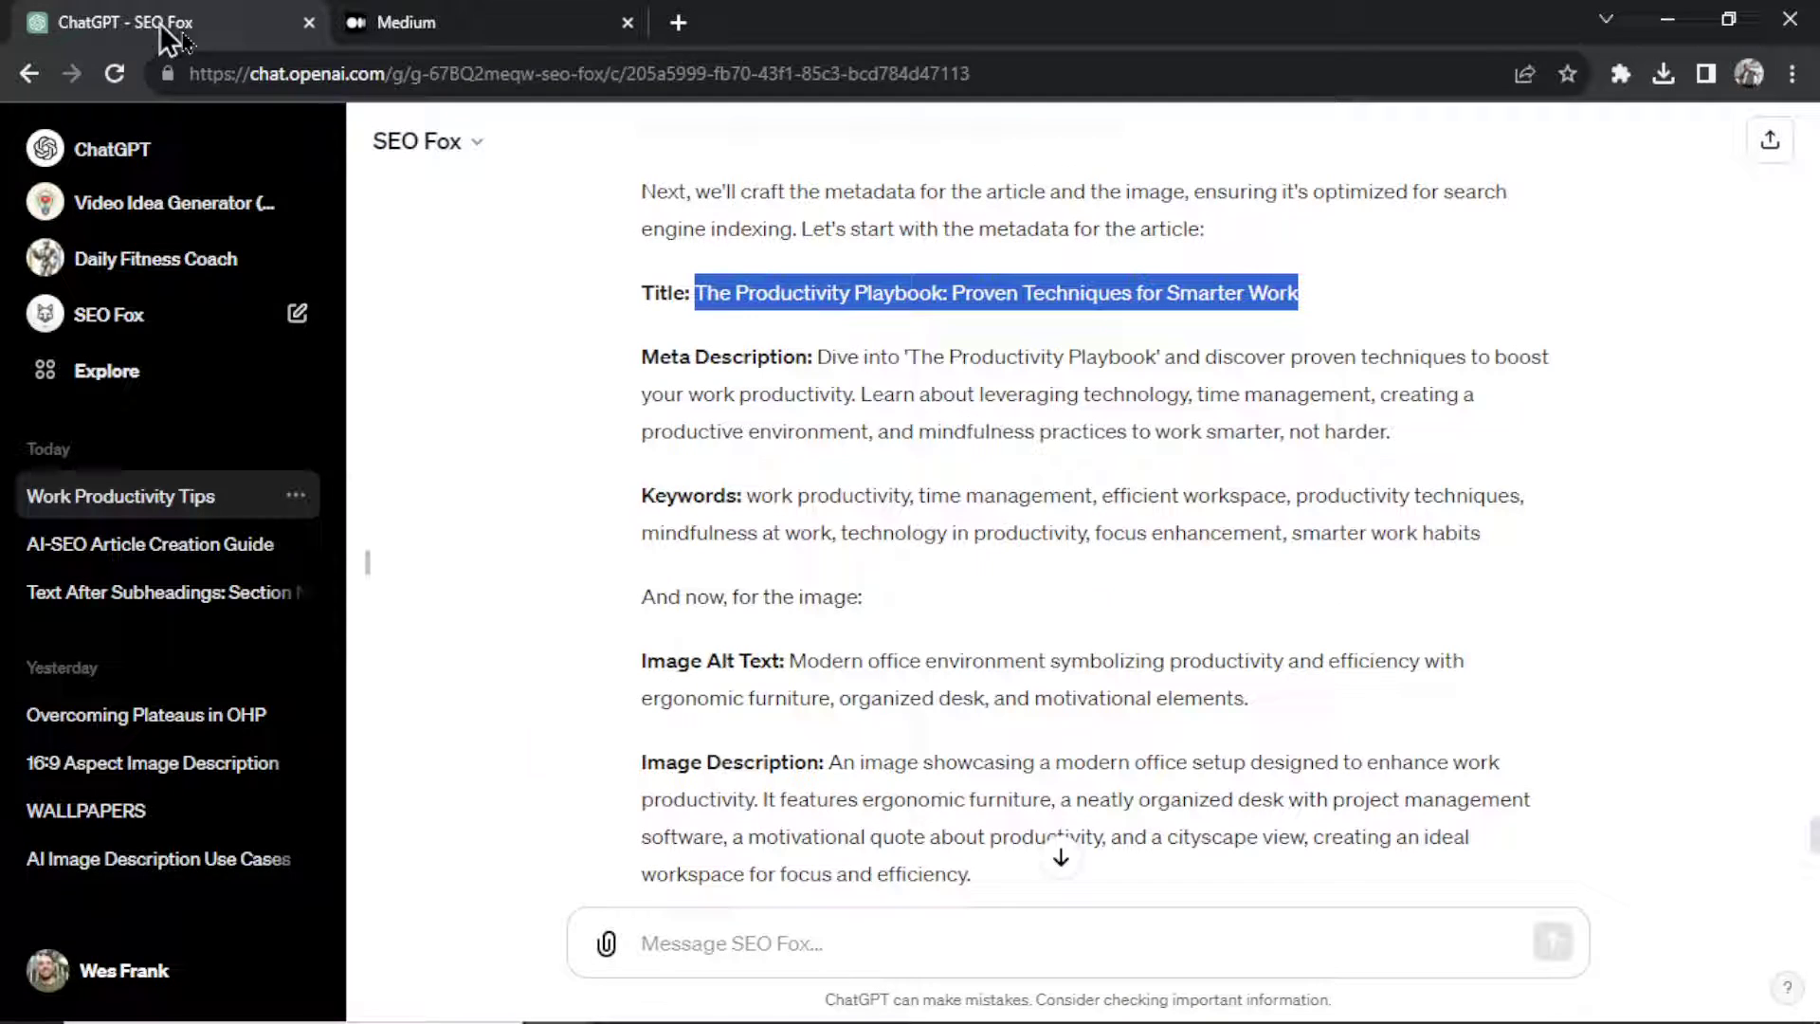
drag(819, 356, 1500, 471)
drag(1501, 471, 1390, 432)
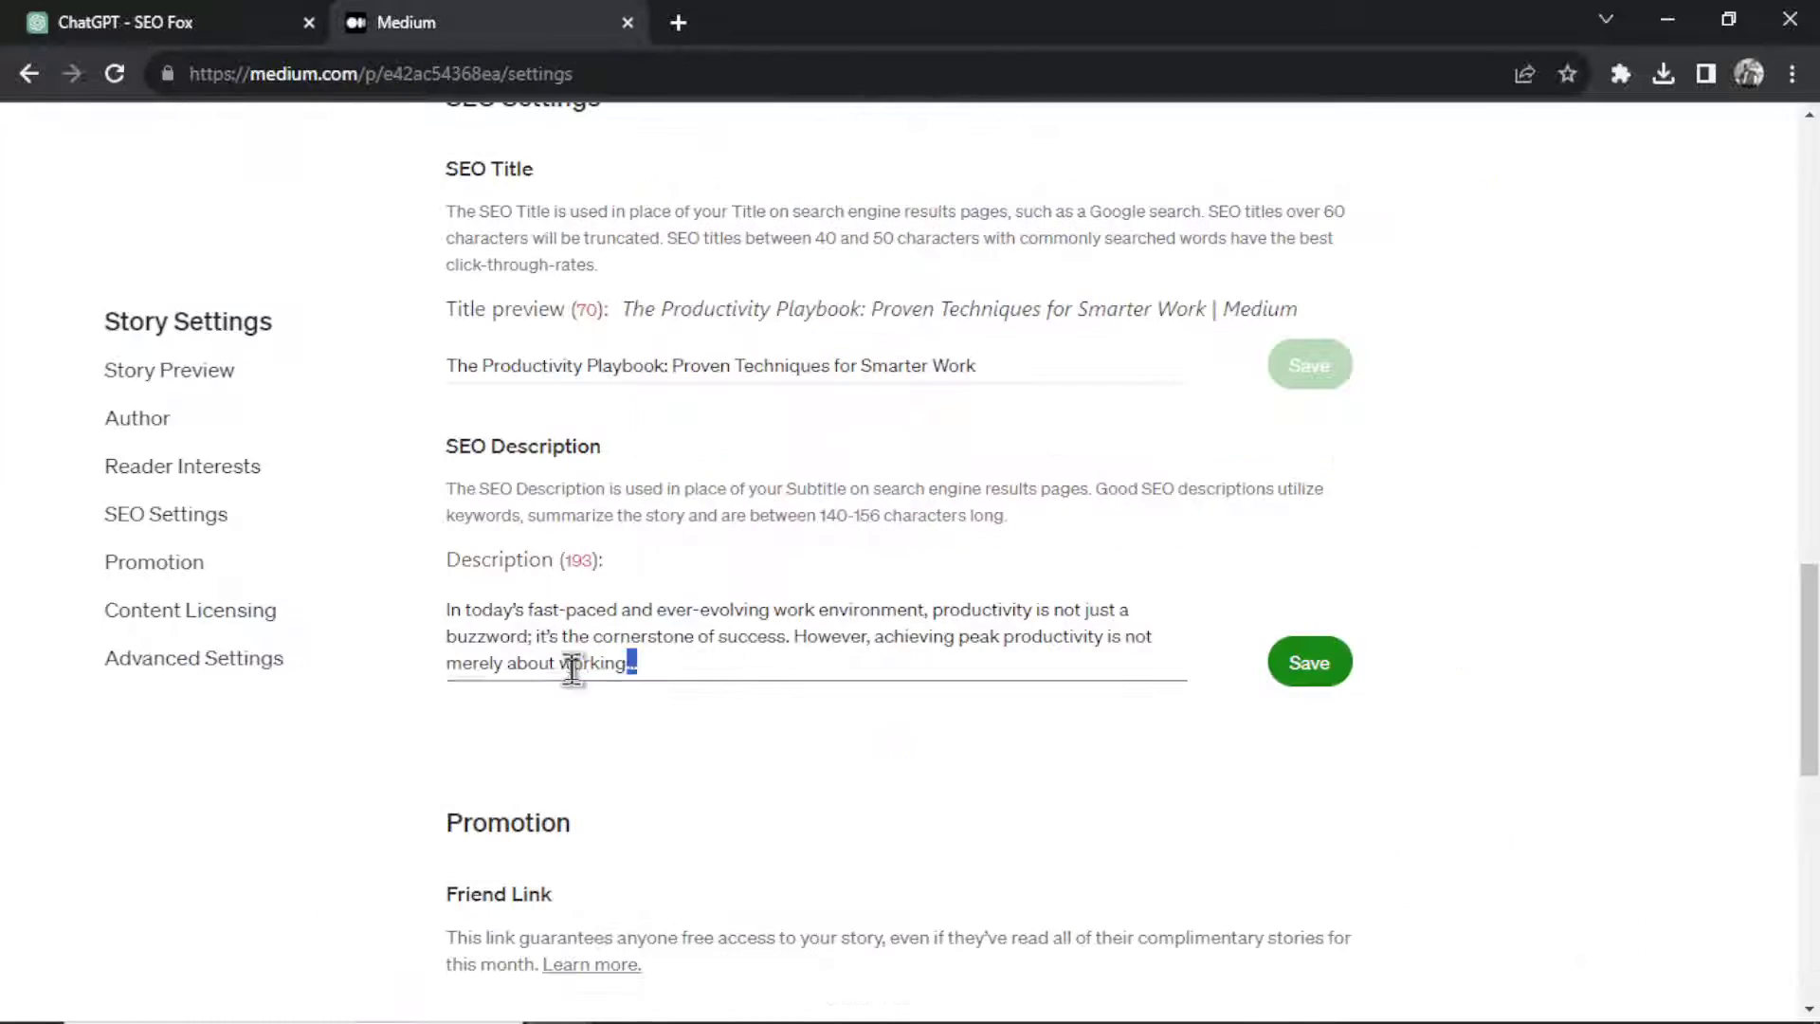
drag(573, 670, 285, 610)
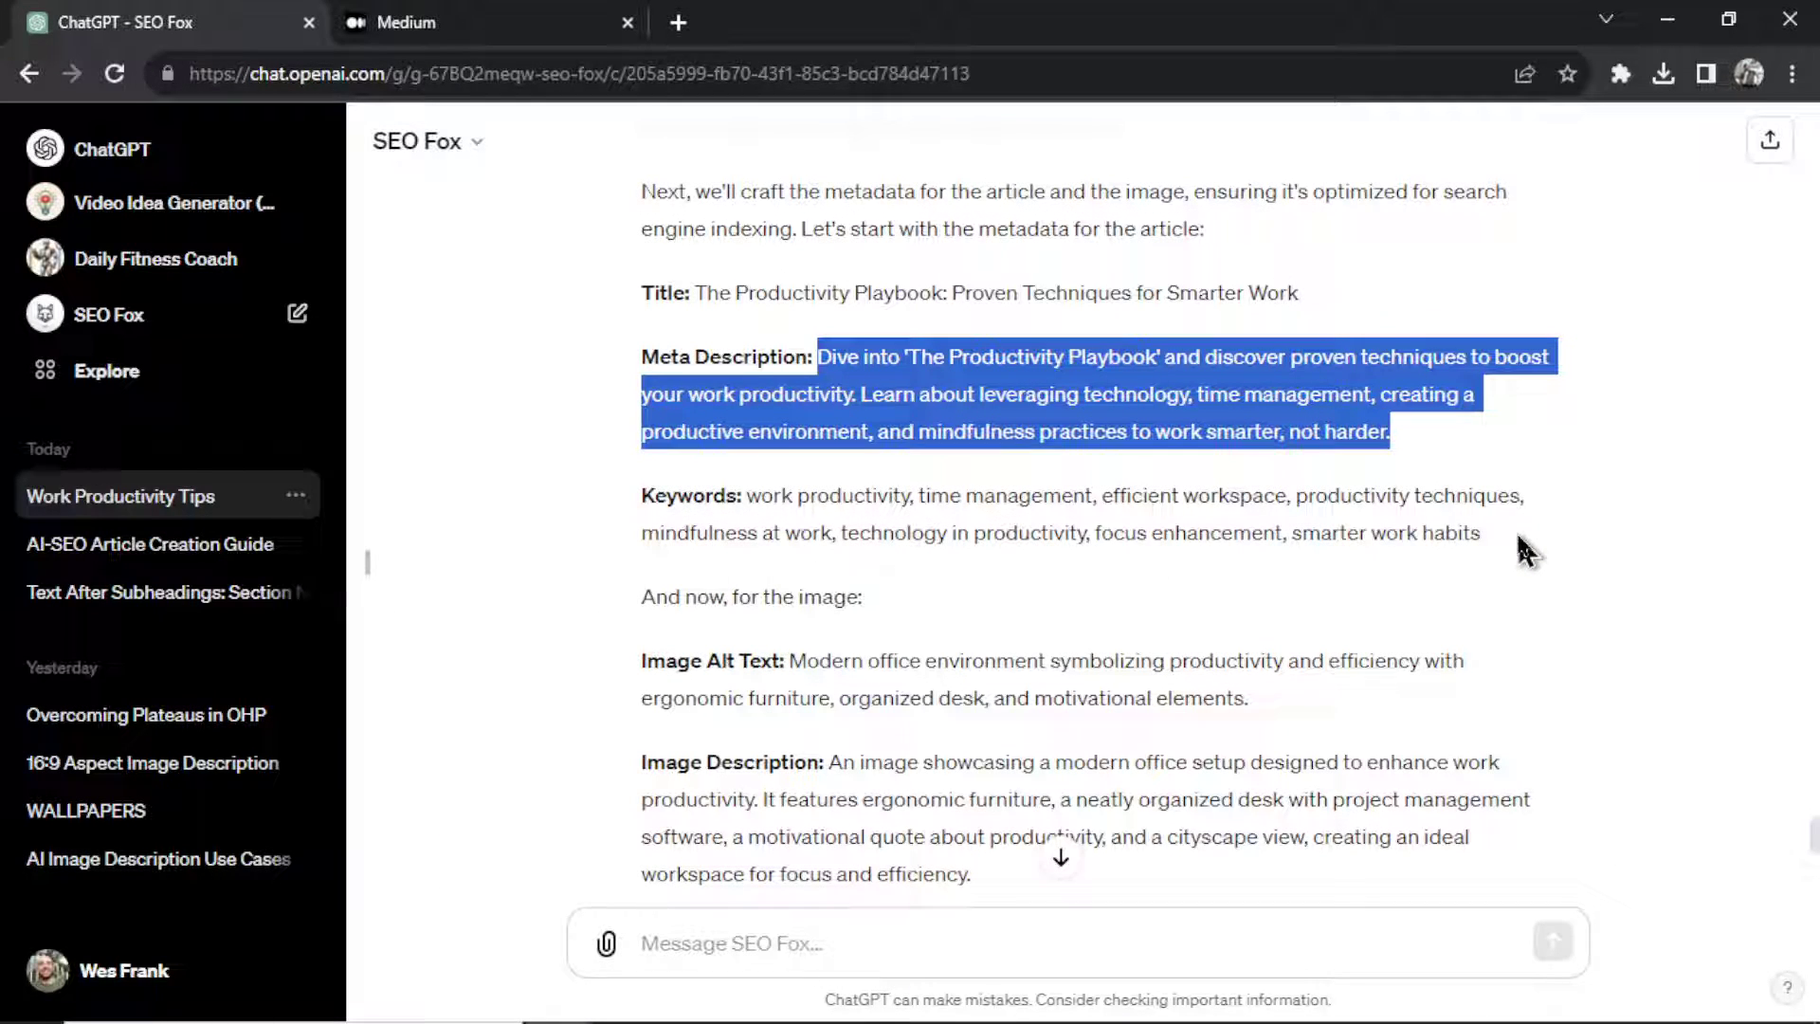
click(1518, 531)
Select the full keyword list from SEO Fox's metadata reply
drag(1514, 540, 749, 495)
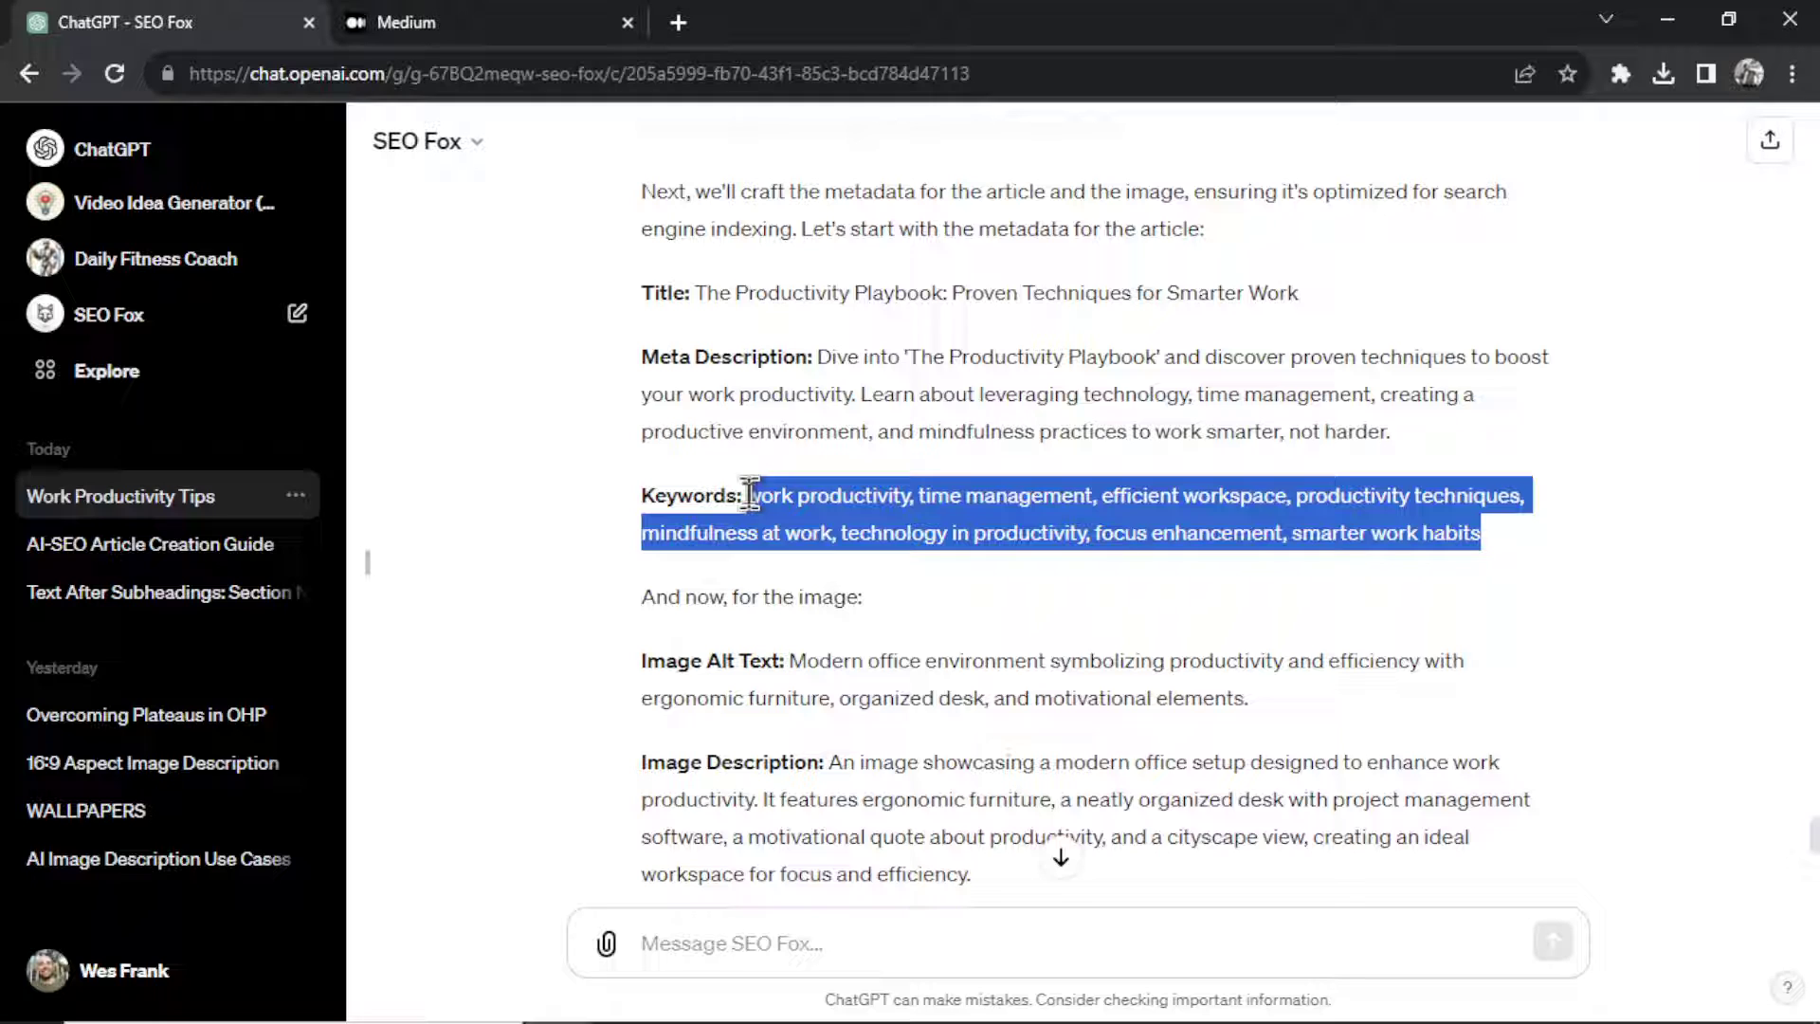
scroll(1633, 559, down, 2)
click(821, 512)
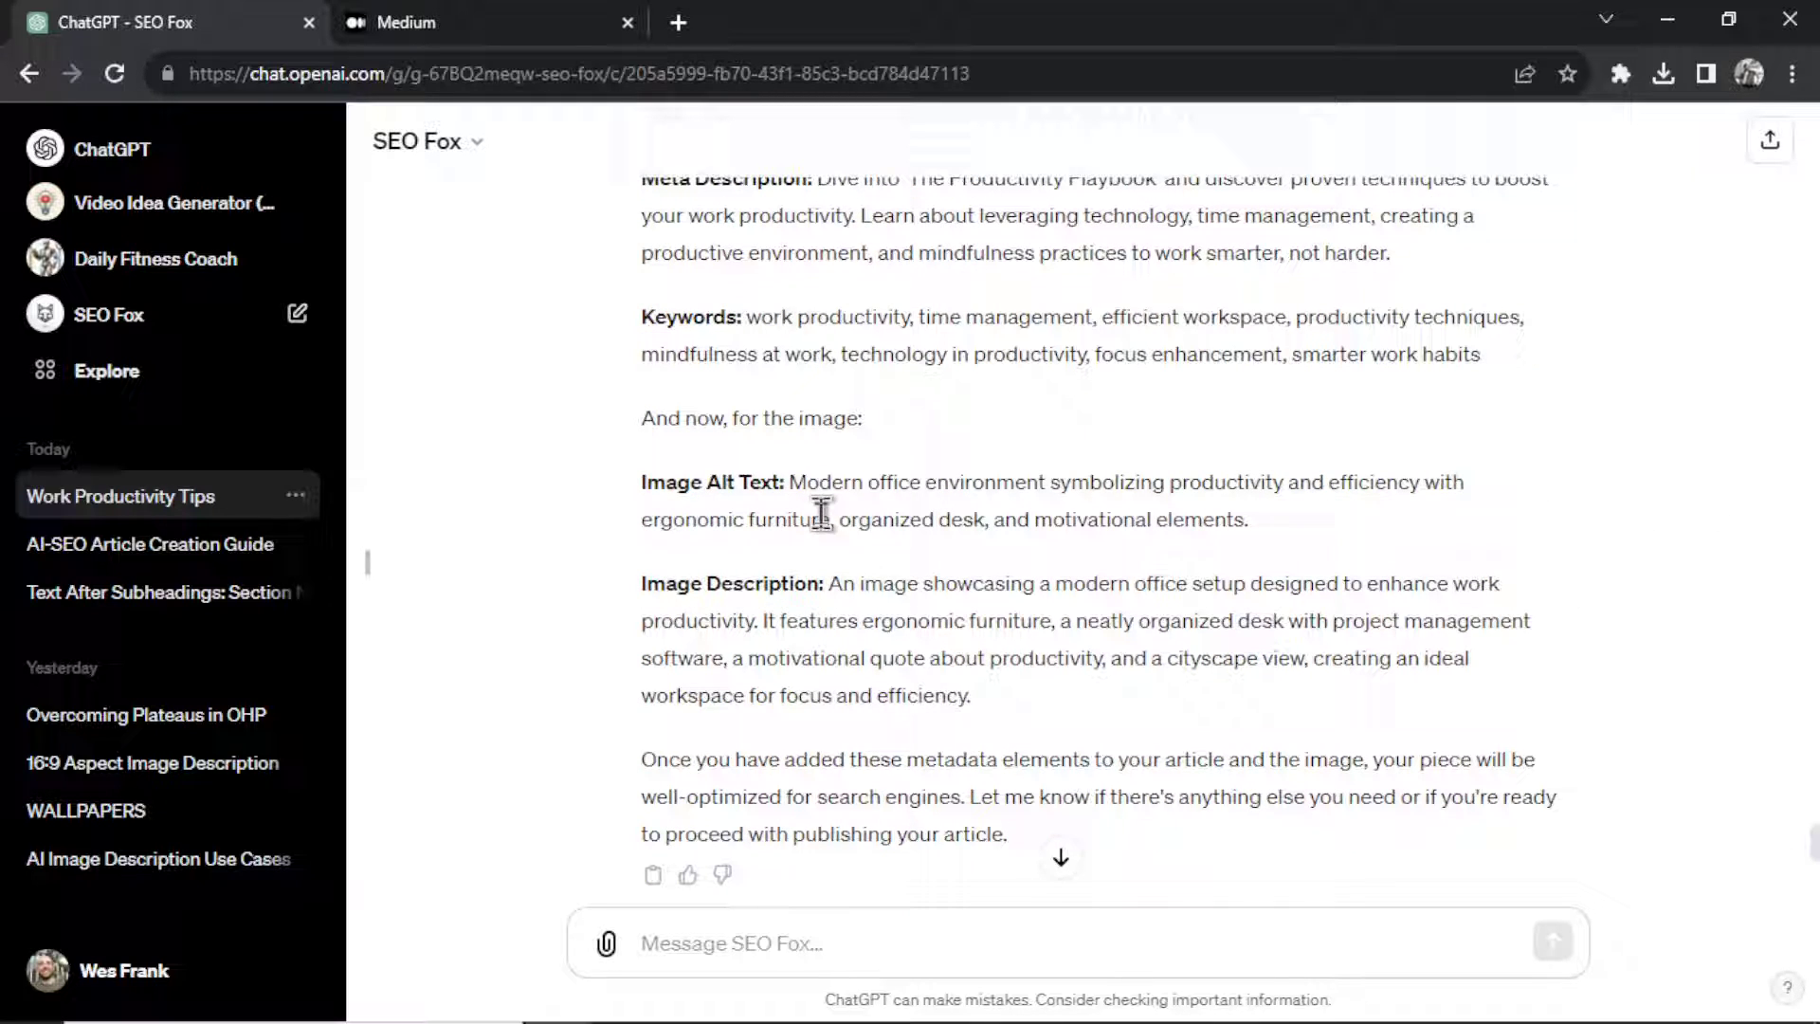
Apply SEO Fox's suggested alt text to the office image in Medium
click(432, 35)
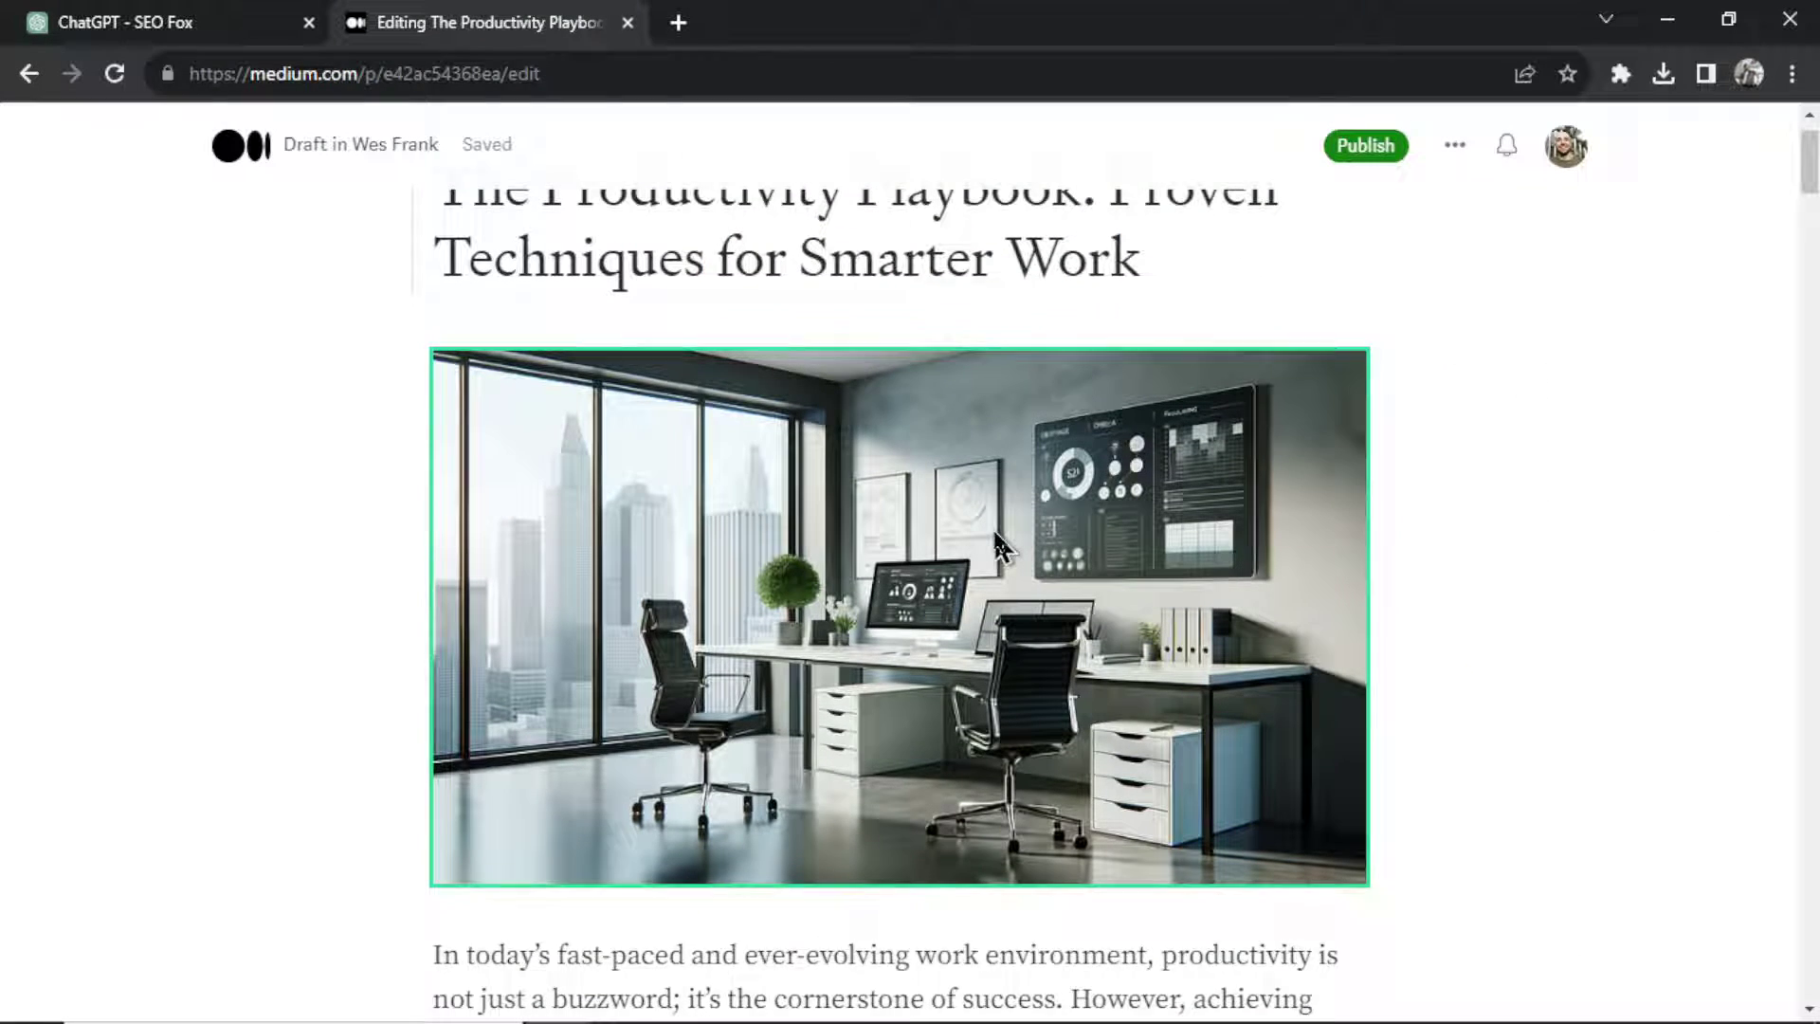
click(1000, 547)
click(990, 302)
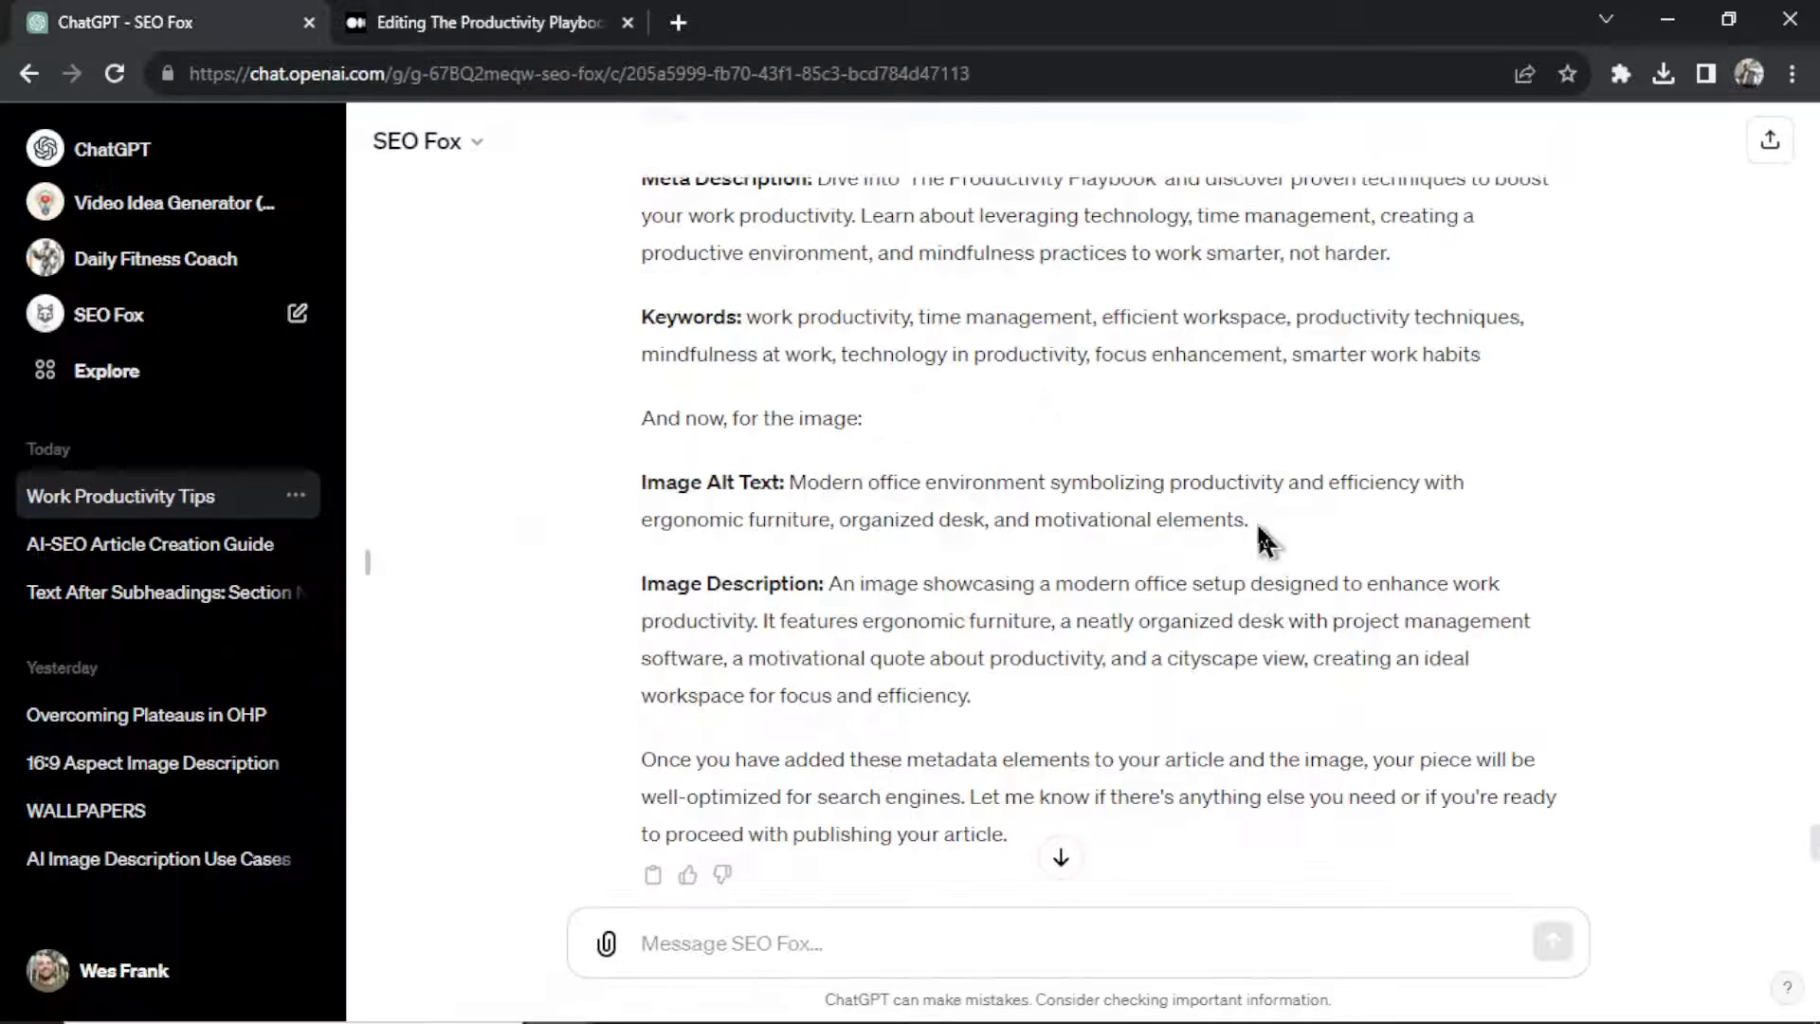
drag(1264, 532, 699, 520)
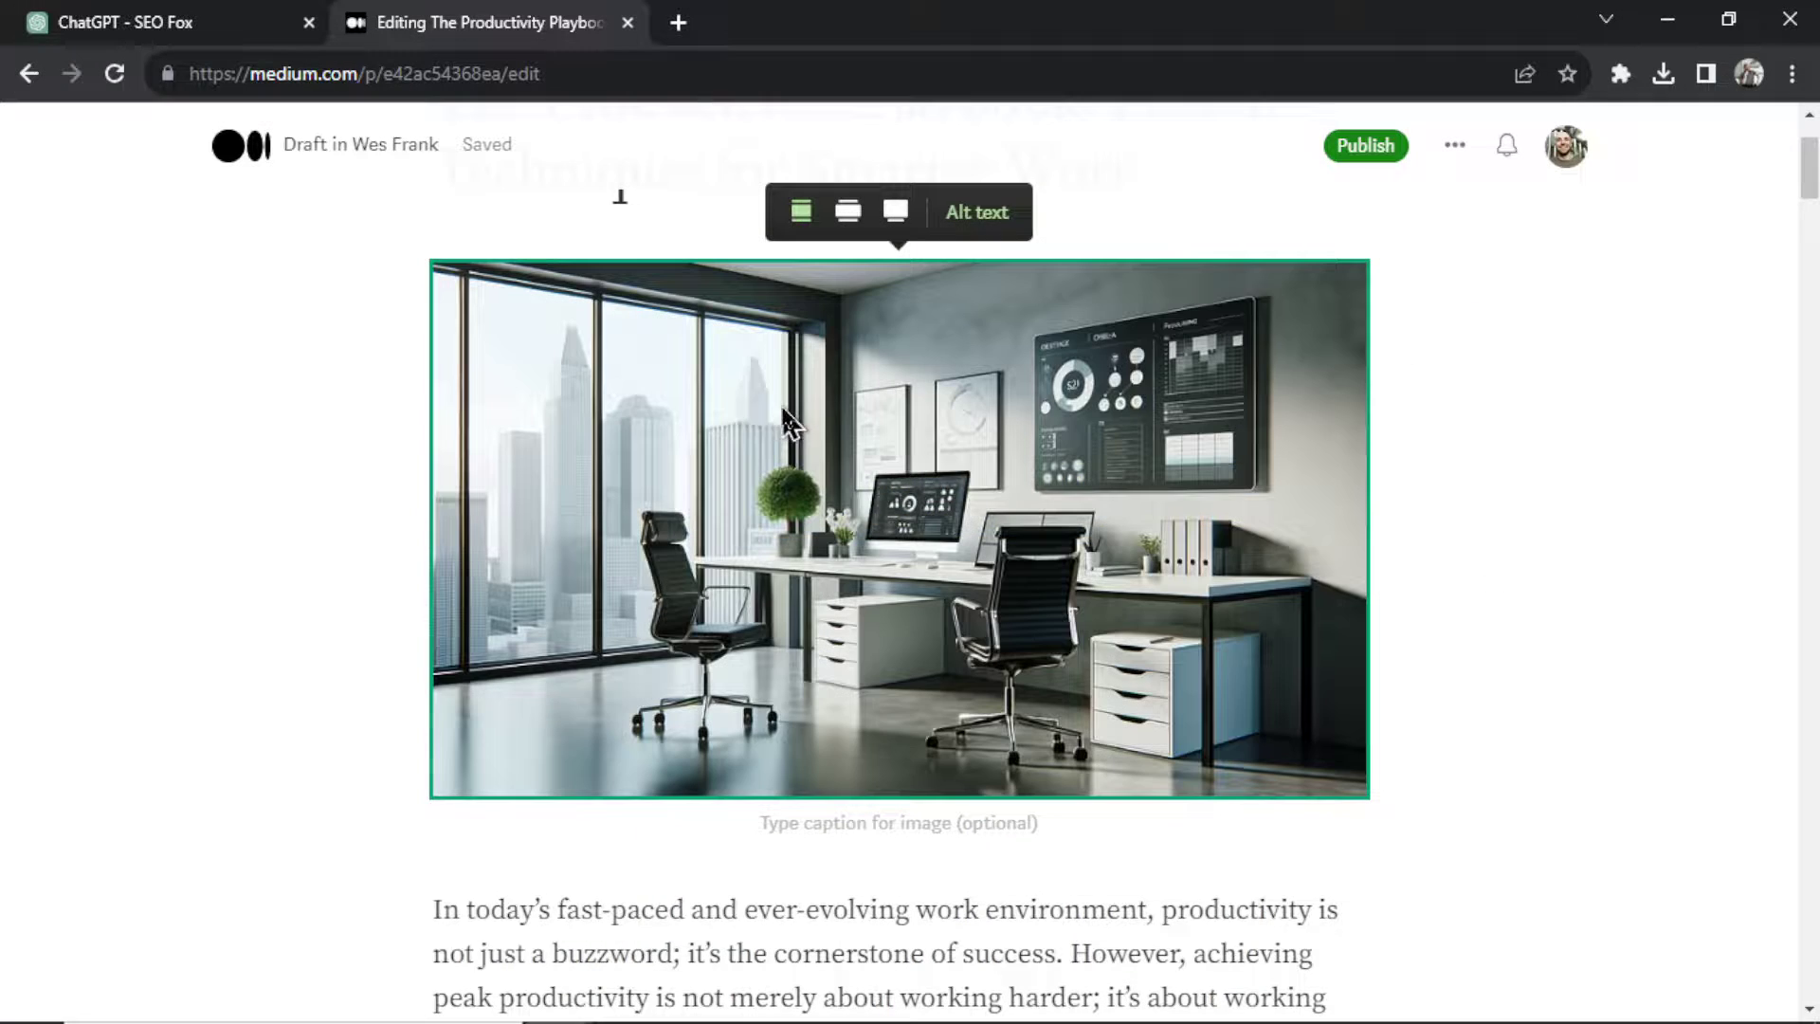
Copy SEO Fox's image description and add it as the image caption
click(215, 20)
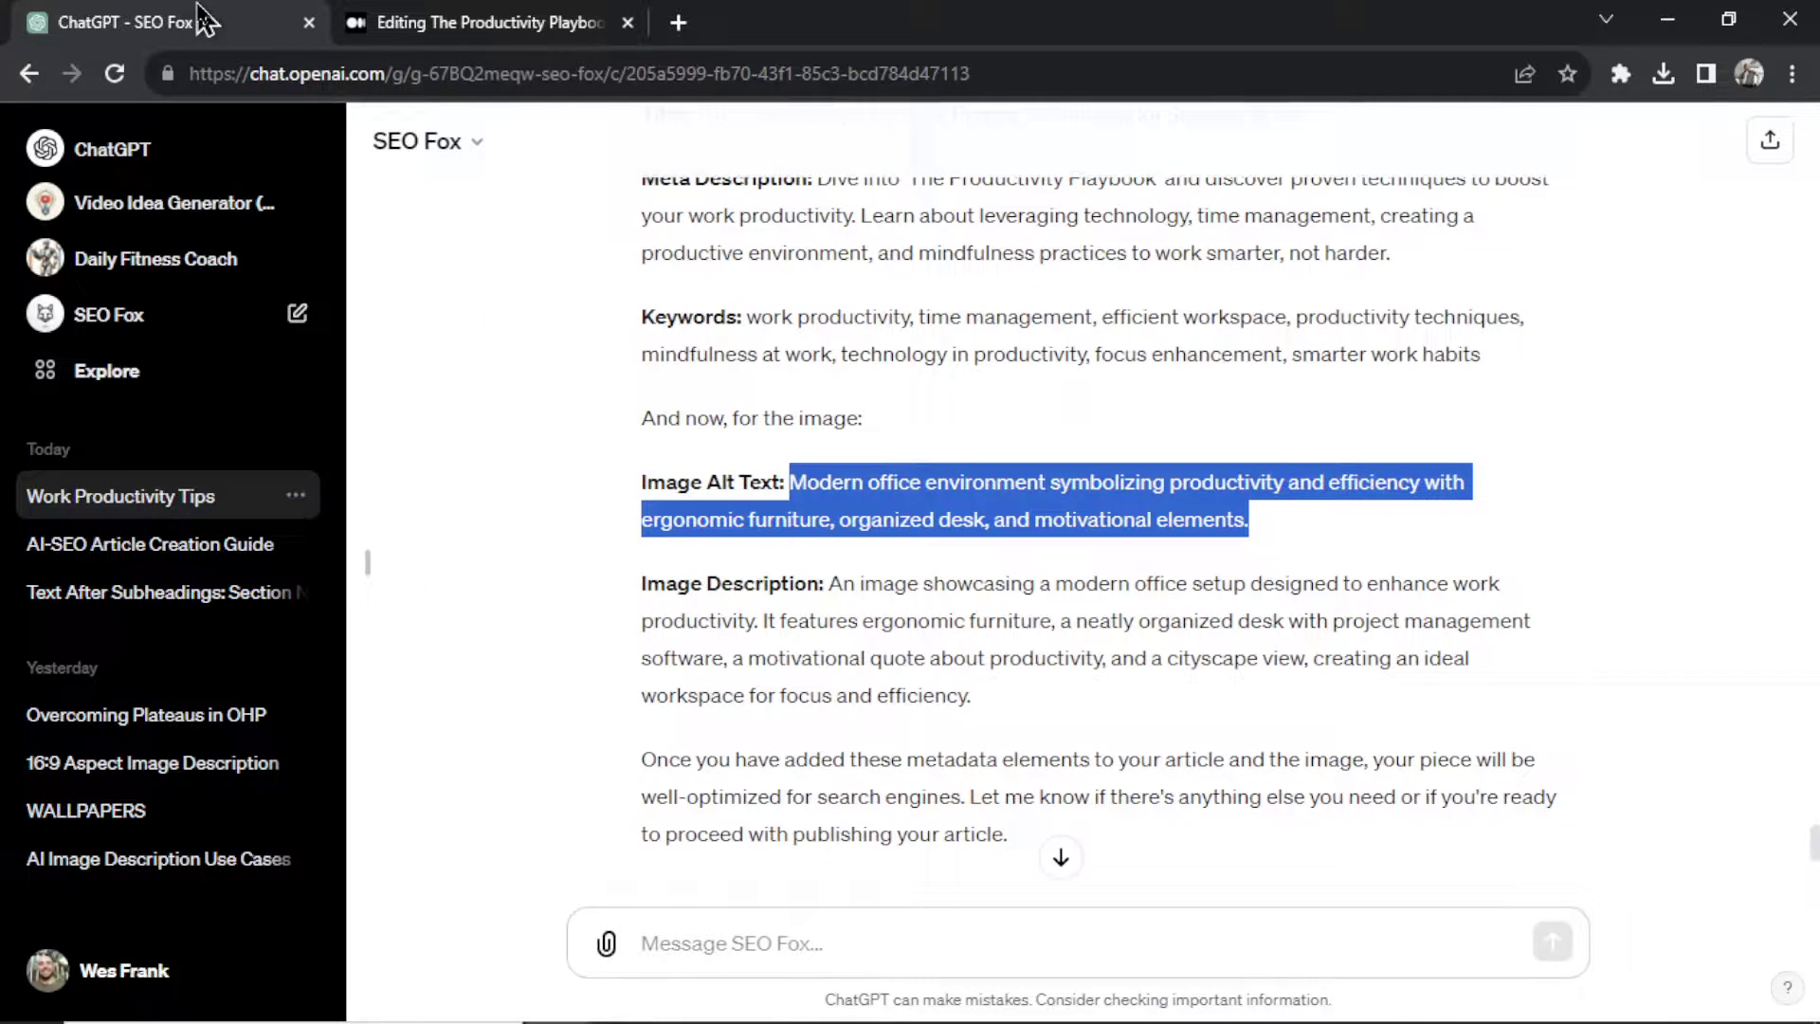
drag(995, 719, 854, 590)
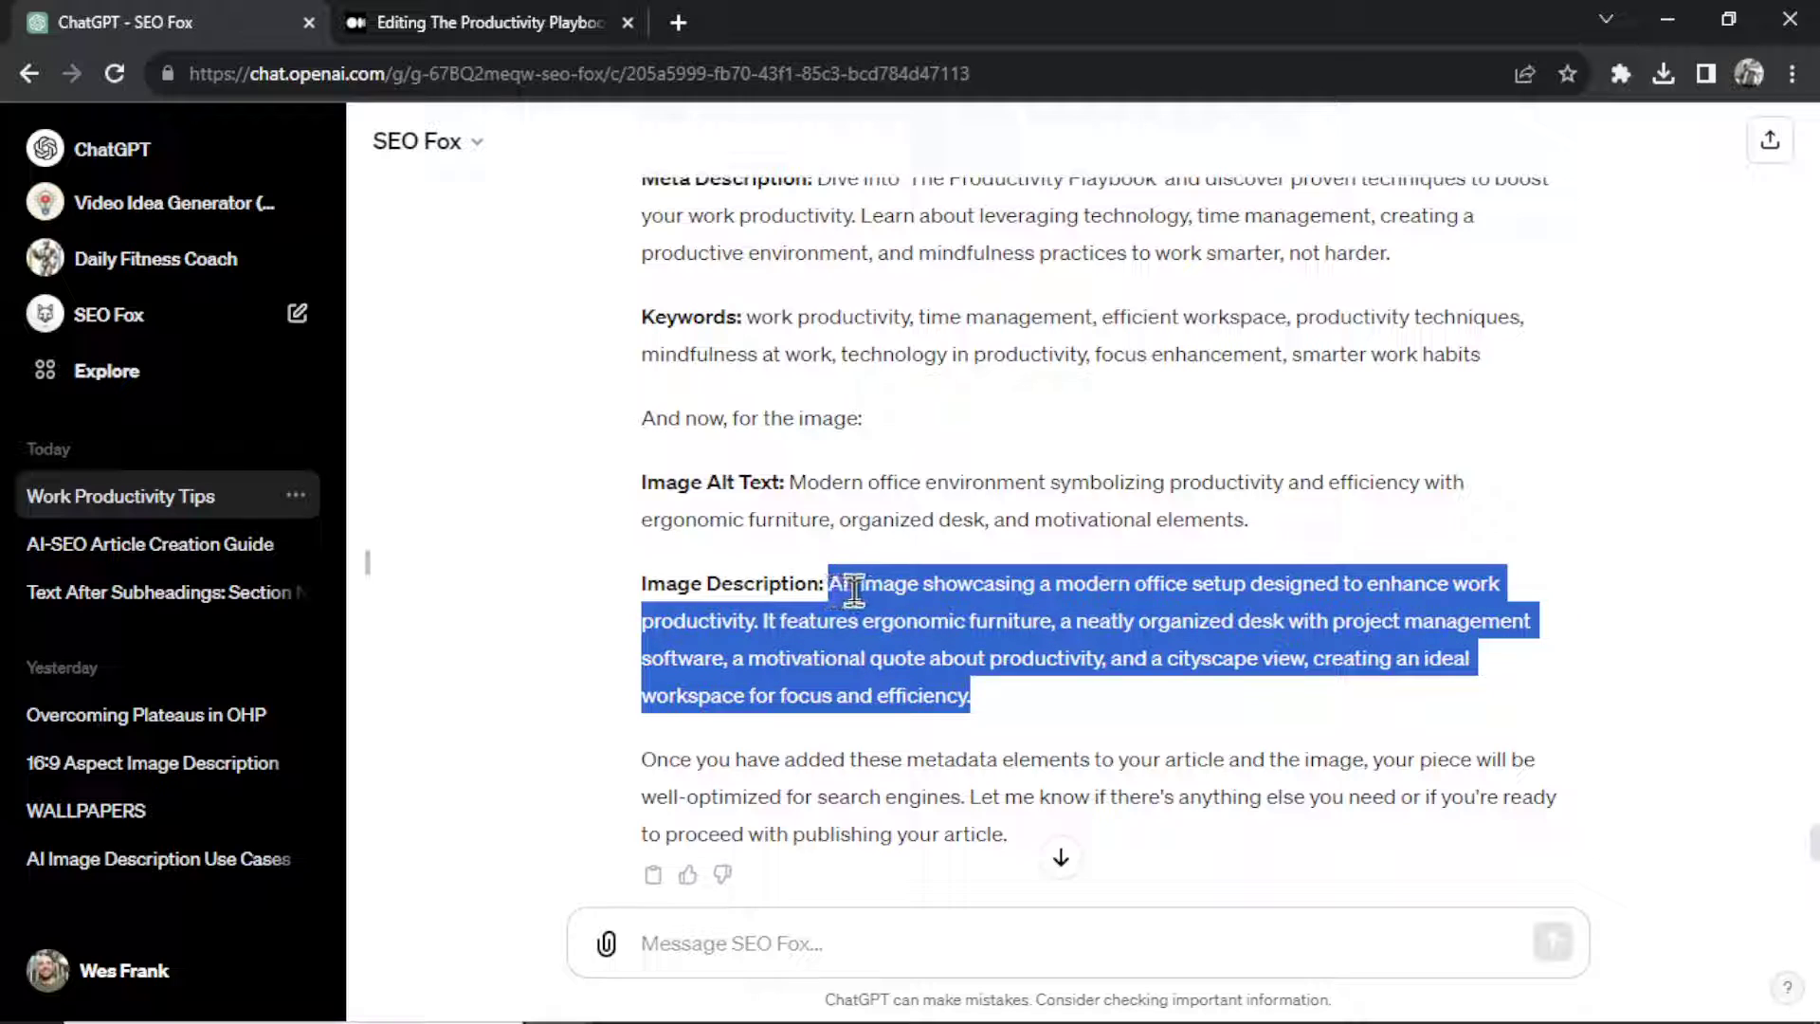
click(507, 19)
scroll(1811, 175, up, 2)
scroll(1810, 180, down, 3)
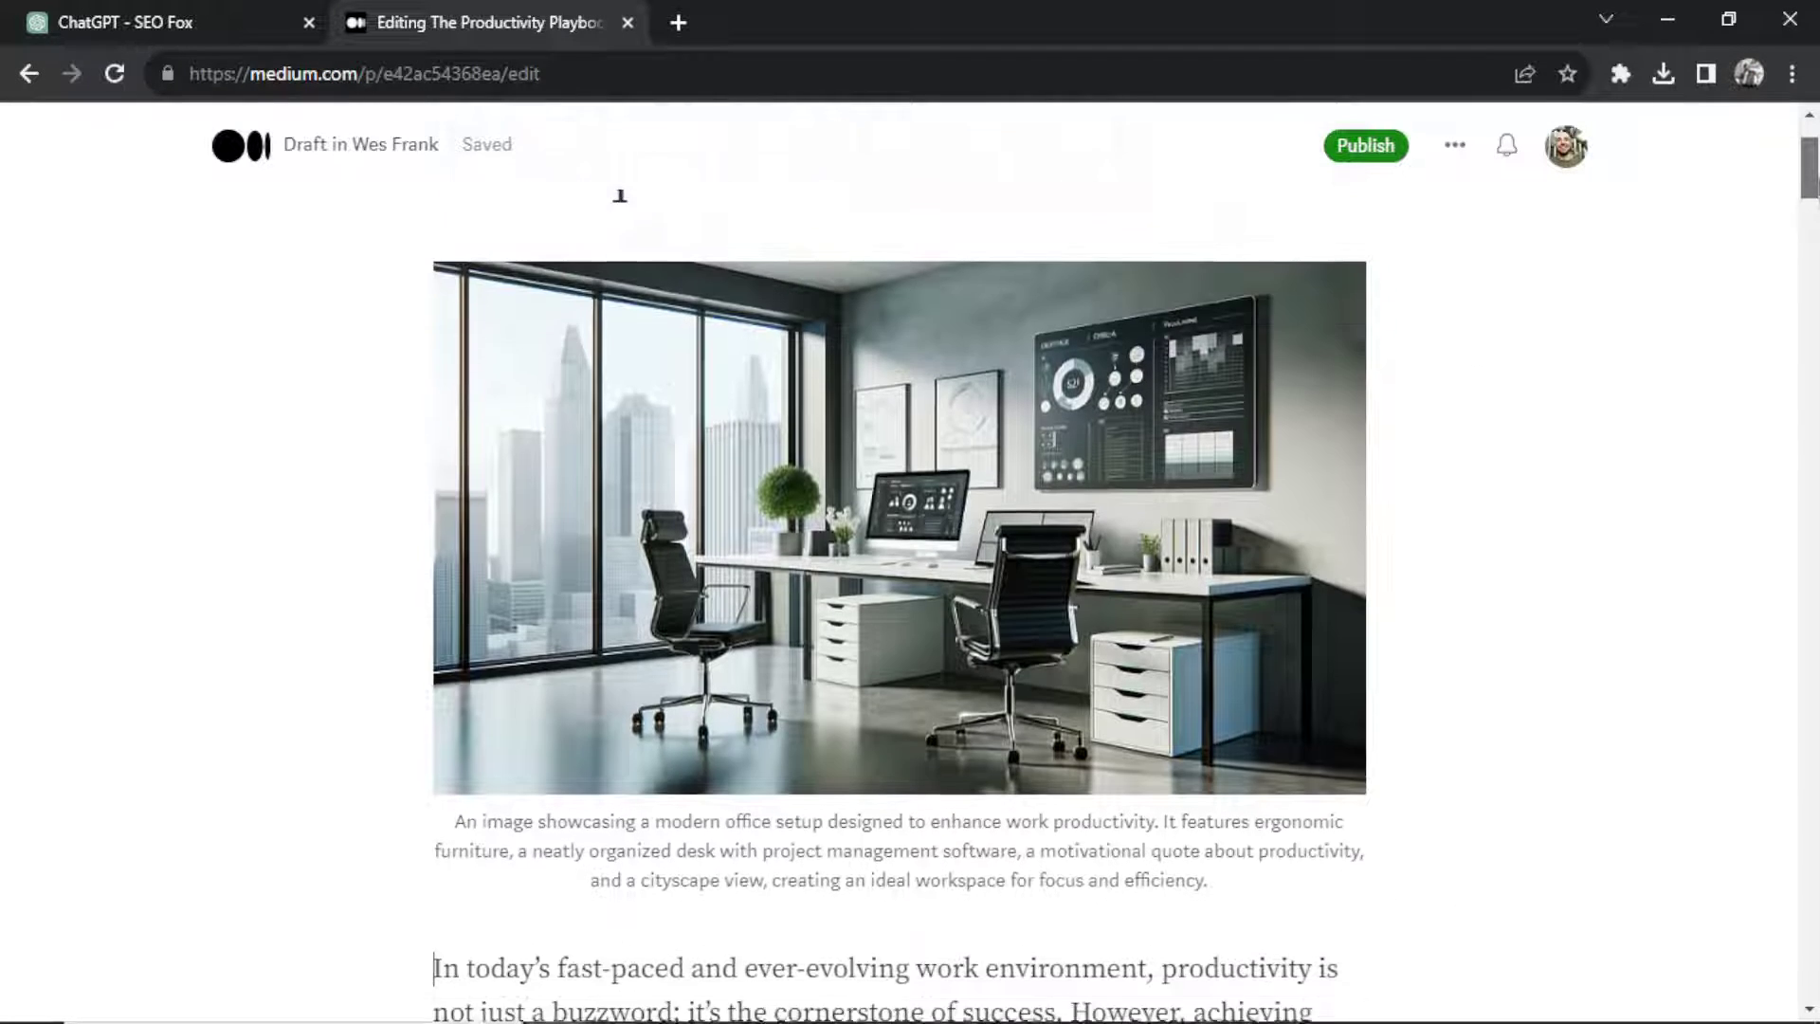
click(1248, 459)
click(1692, 484)
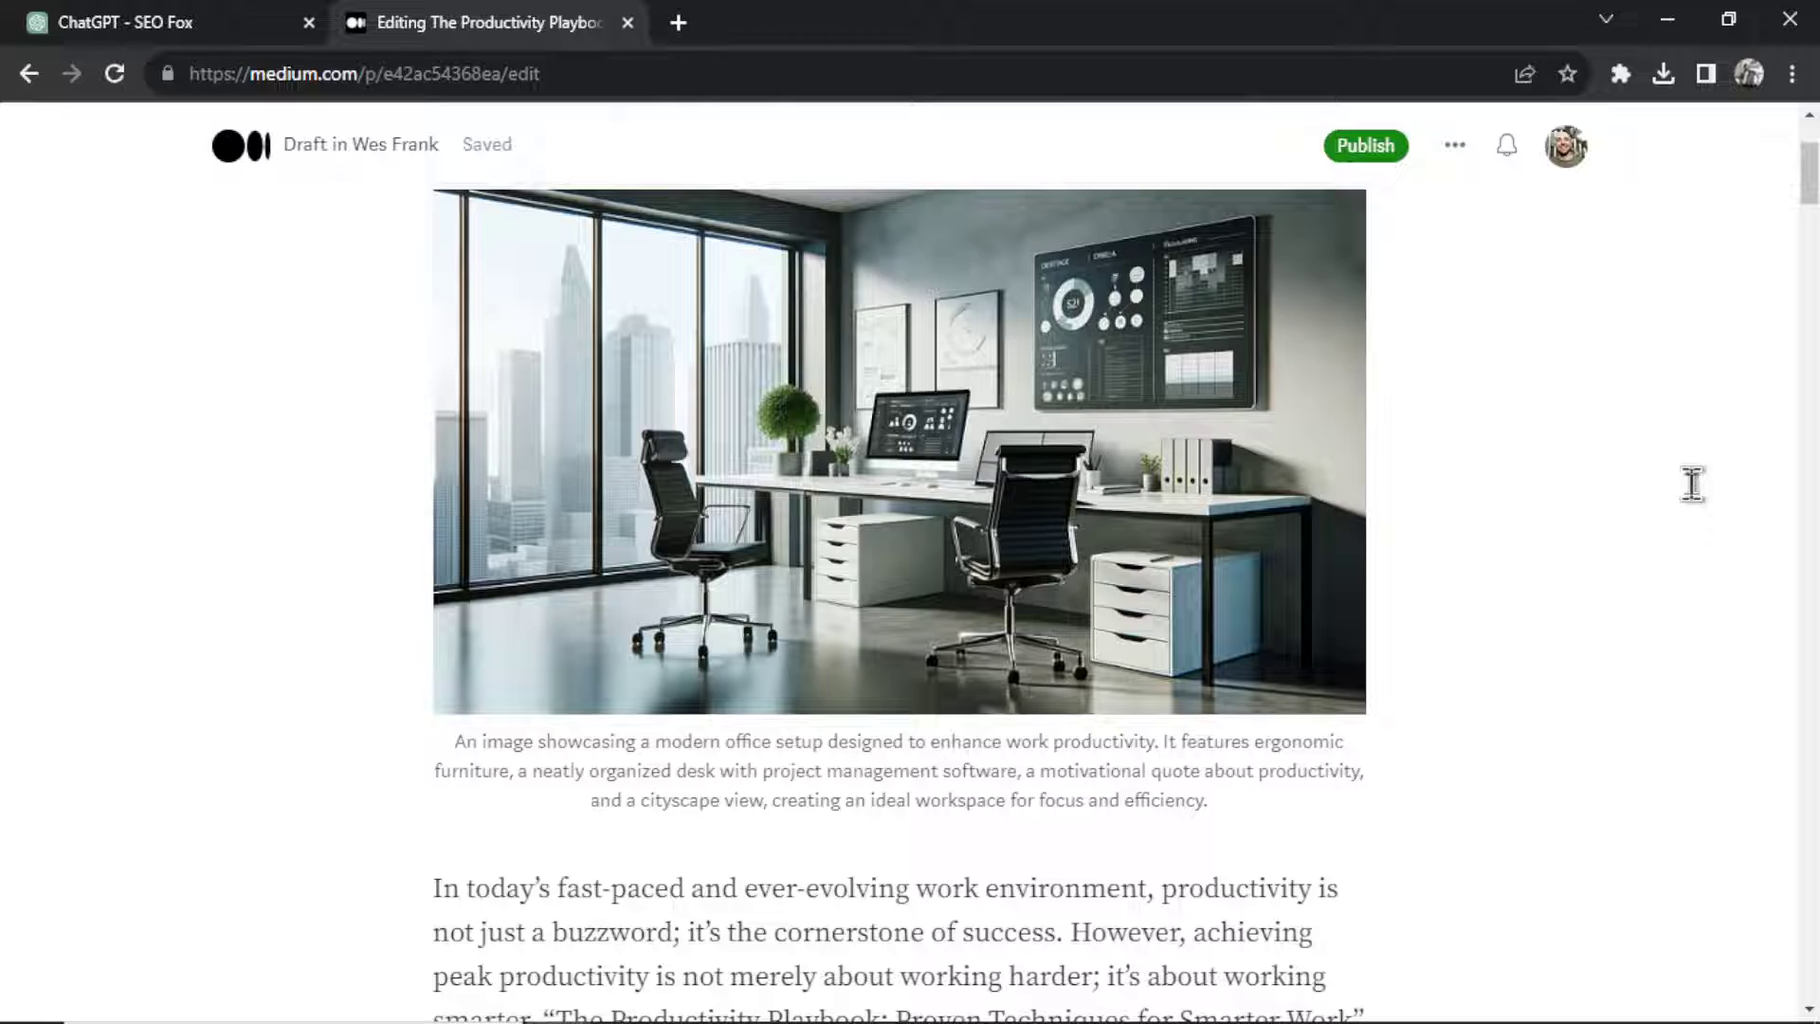
scroll(1810, 180, down, 10)
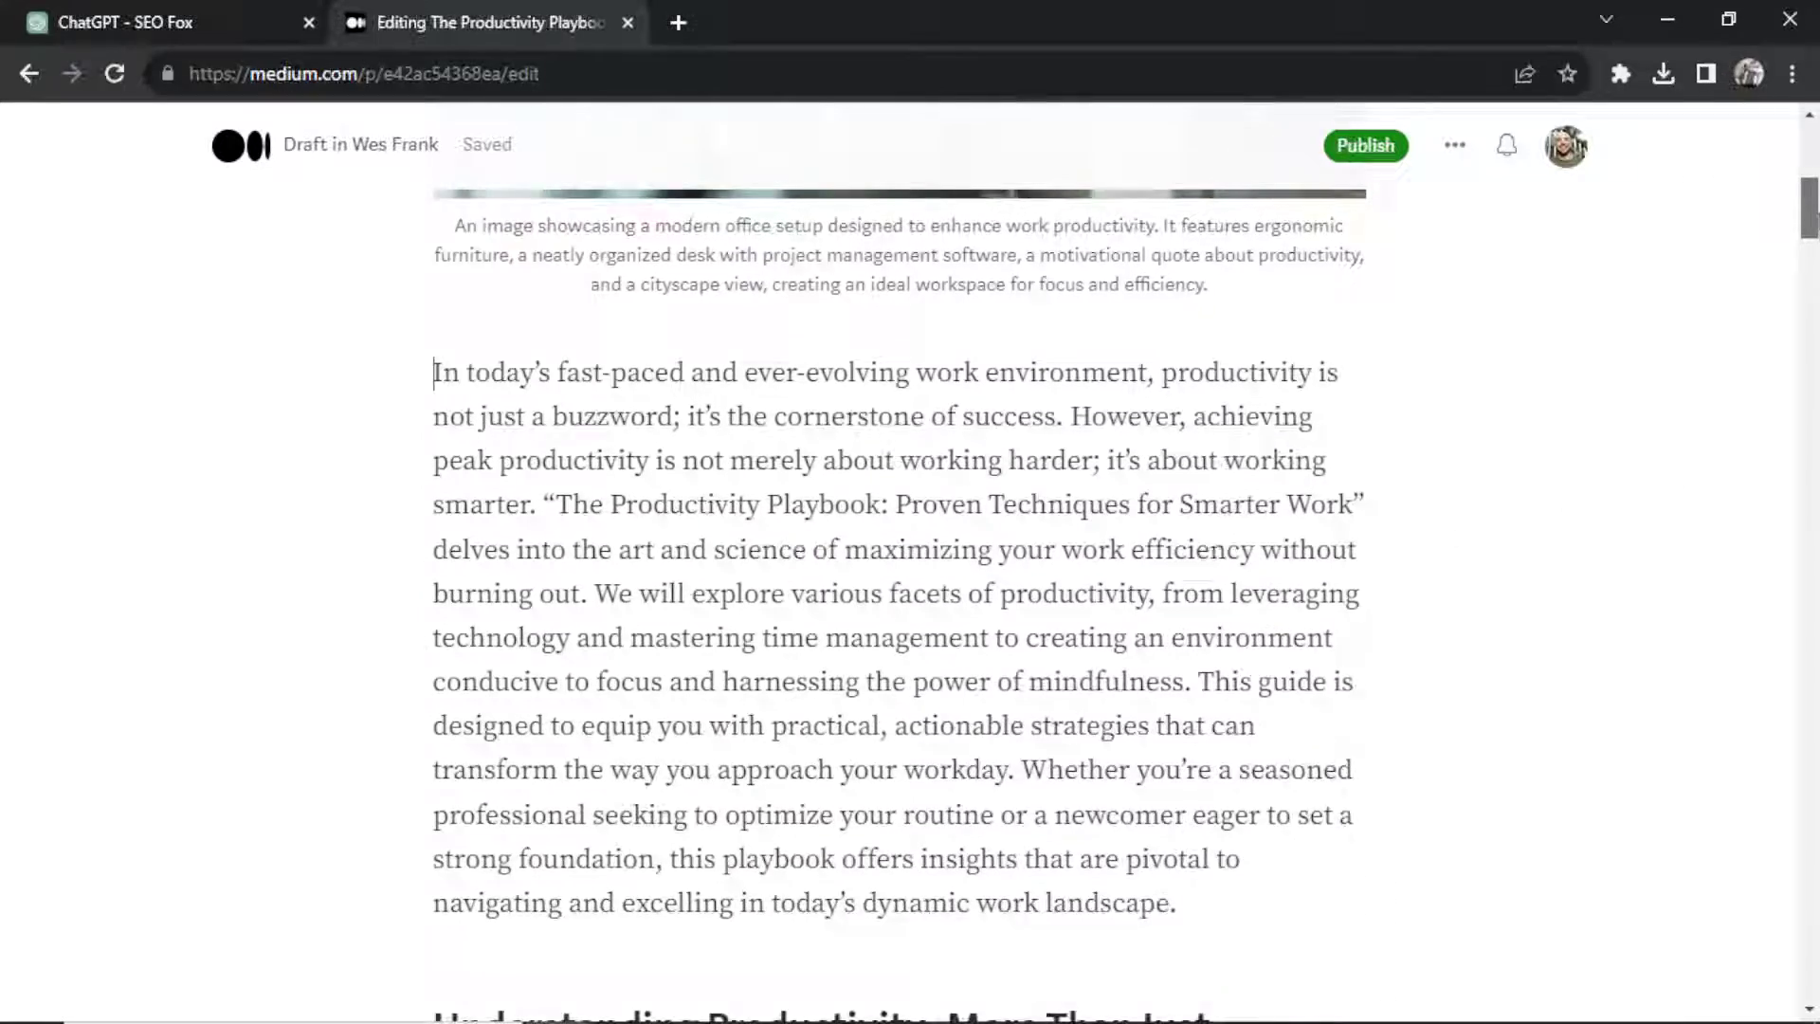
scroll(896, 569, down, 15)
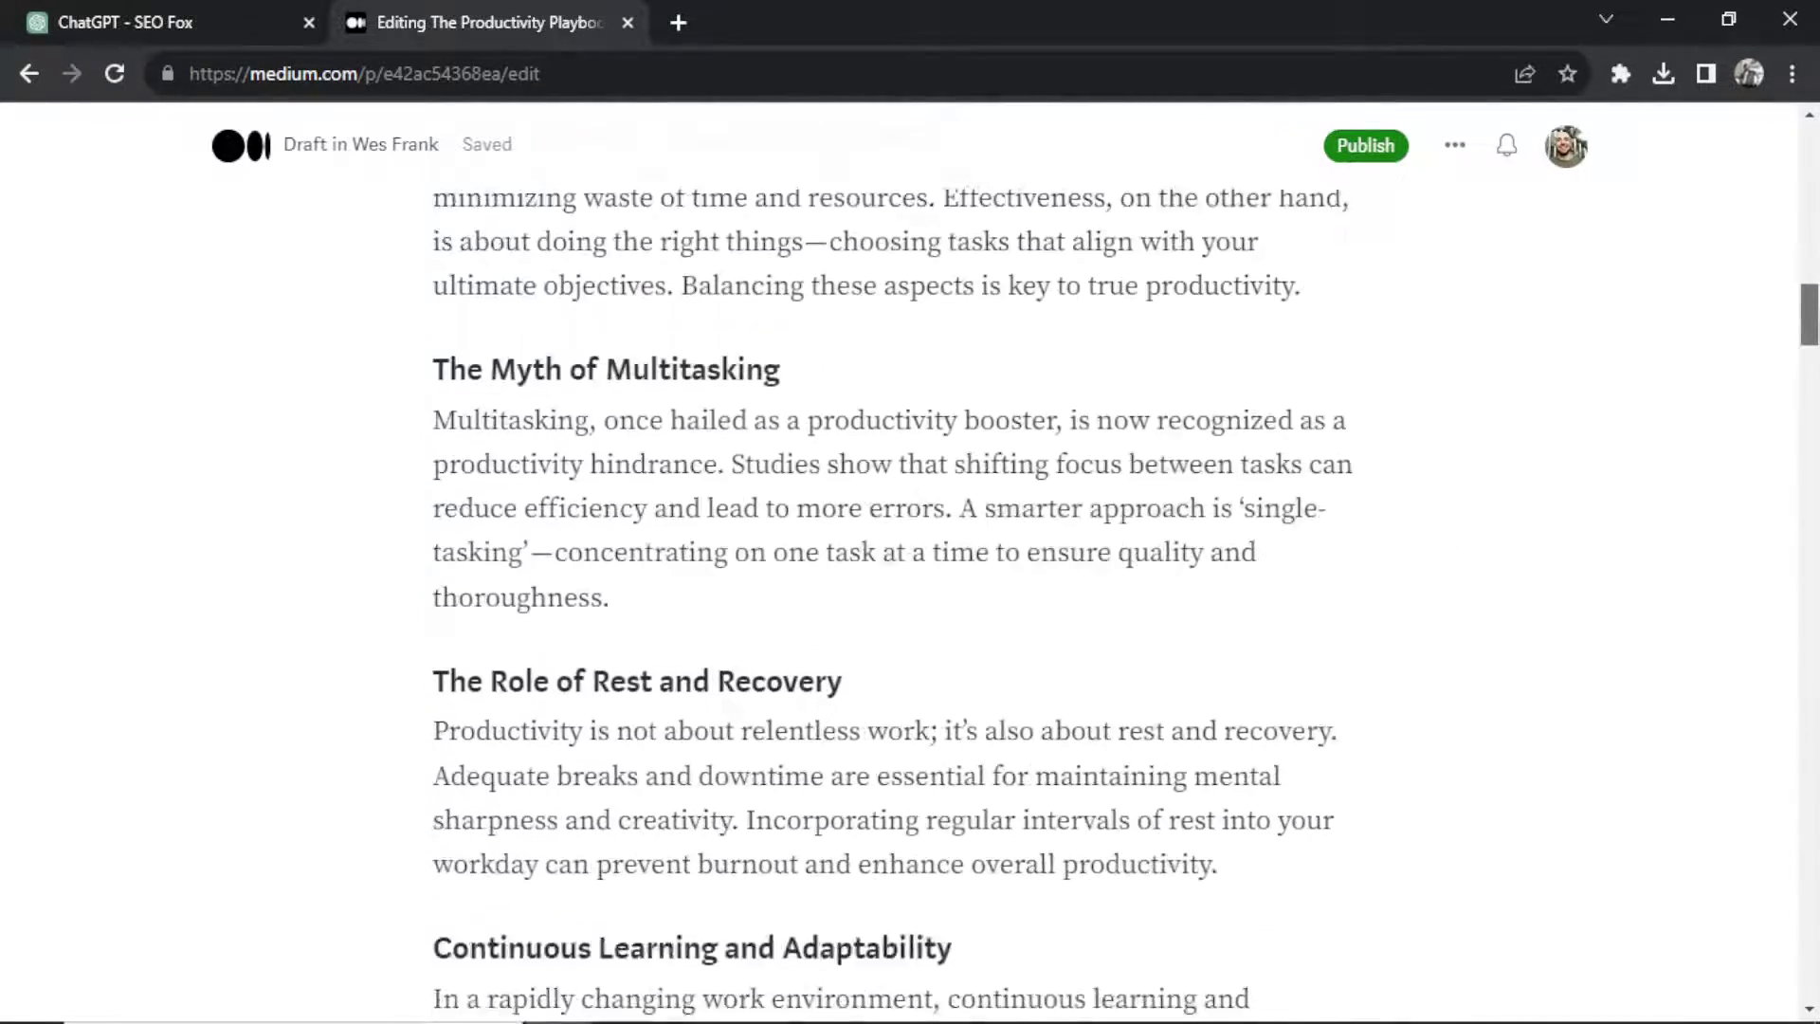
drag(1810, 396, 1814, 952)
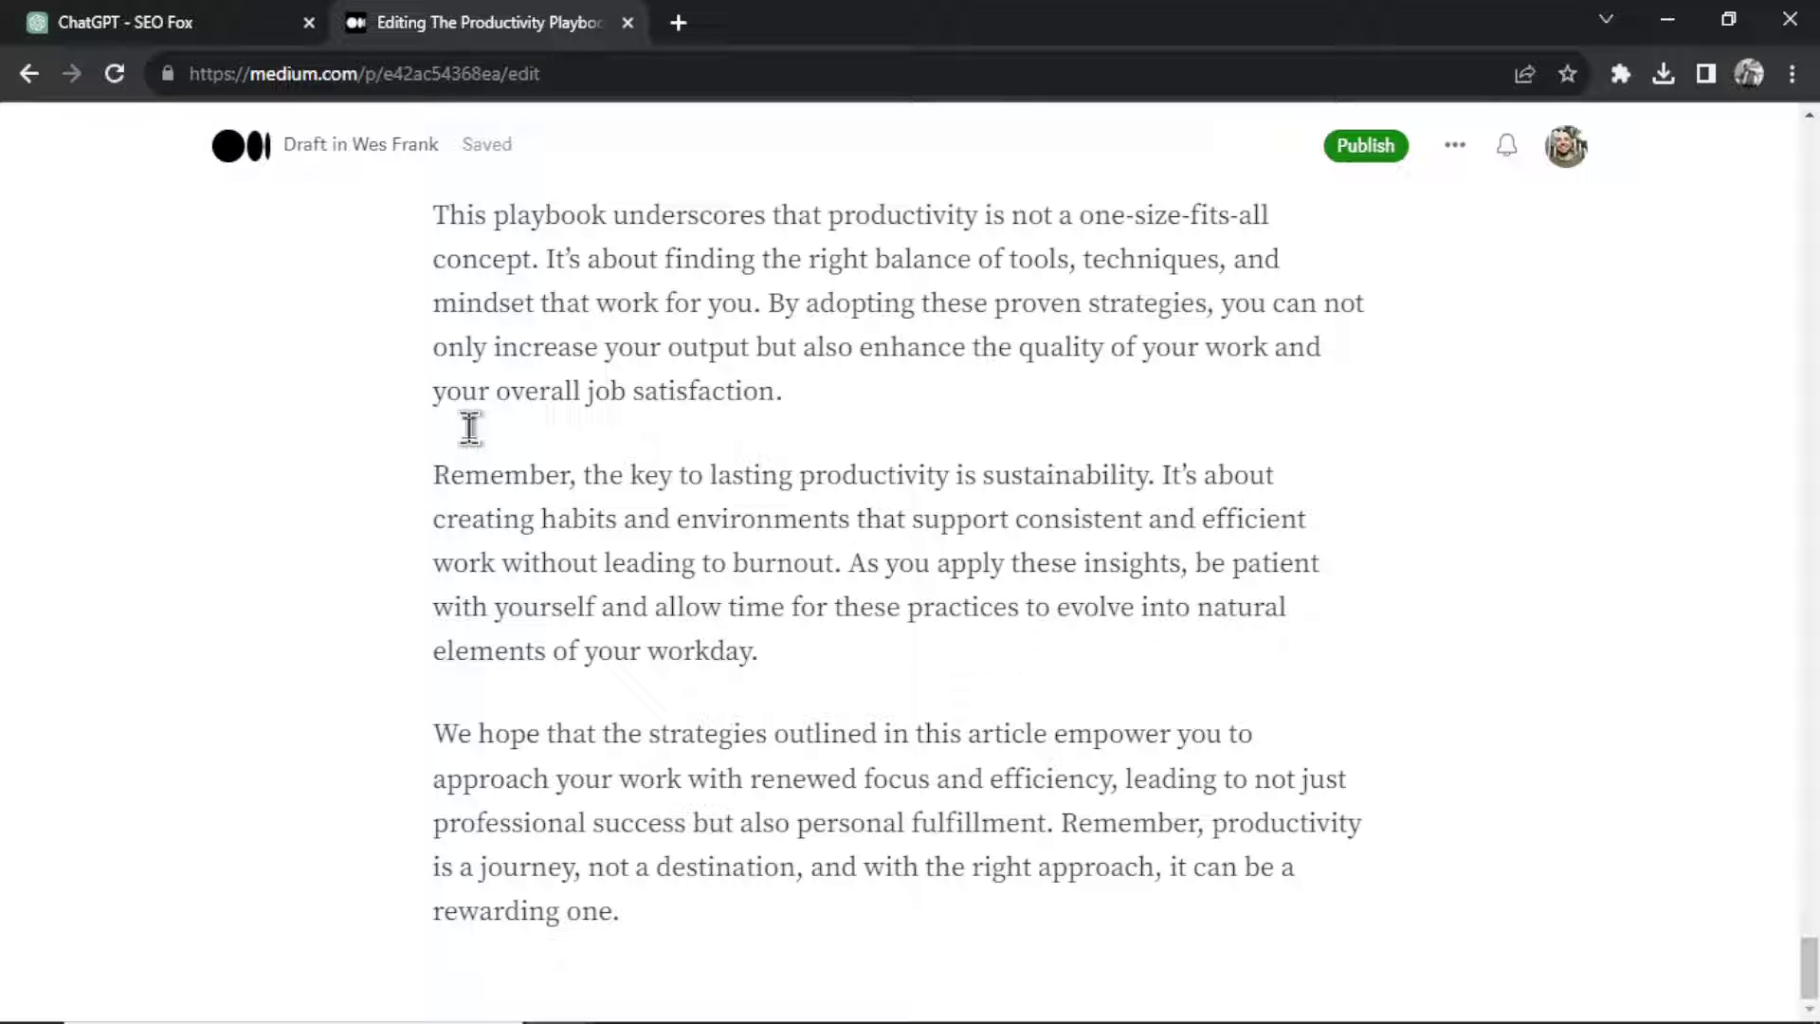
Close the Medium draft and read through SEO Fox's full instructions in the GPT editor
key(ctrl+w)
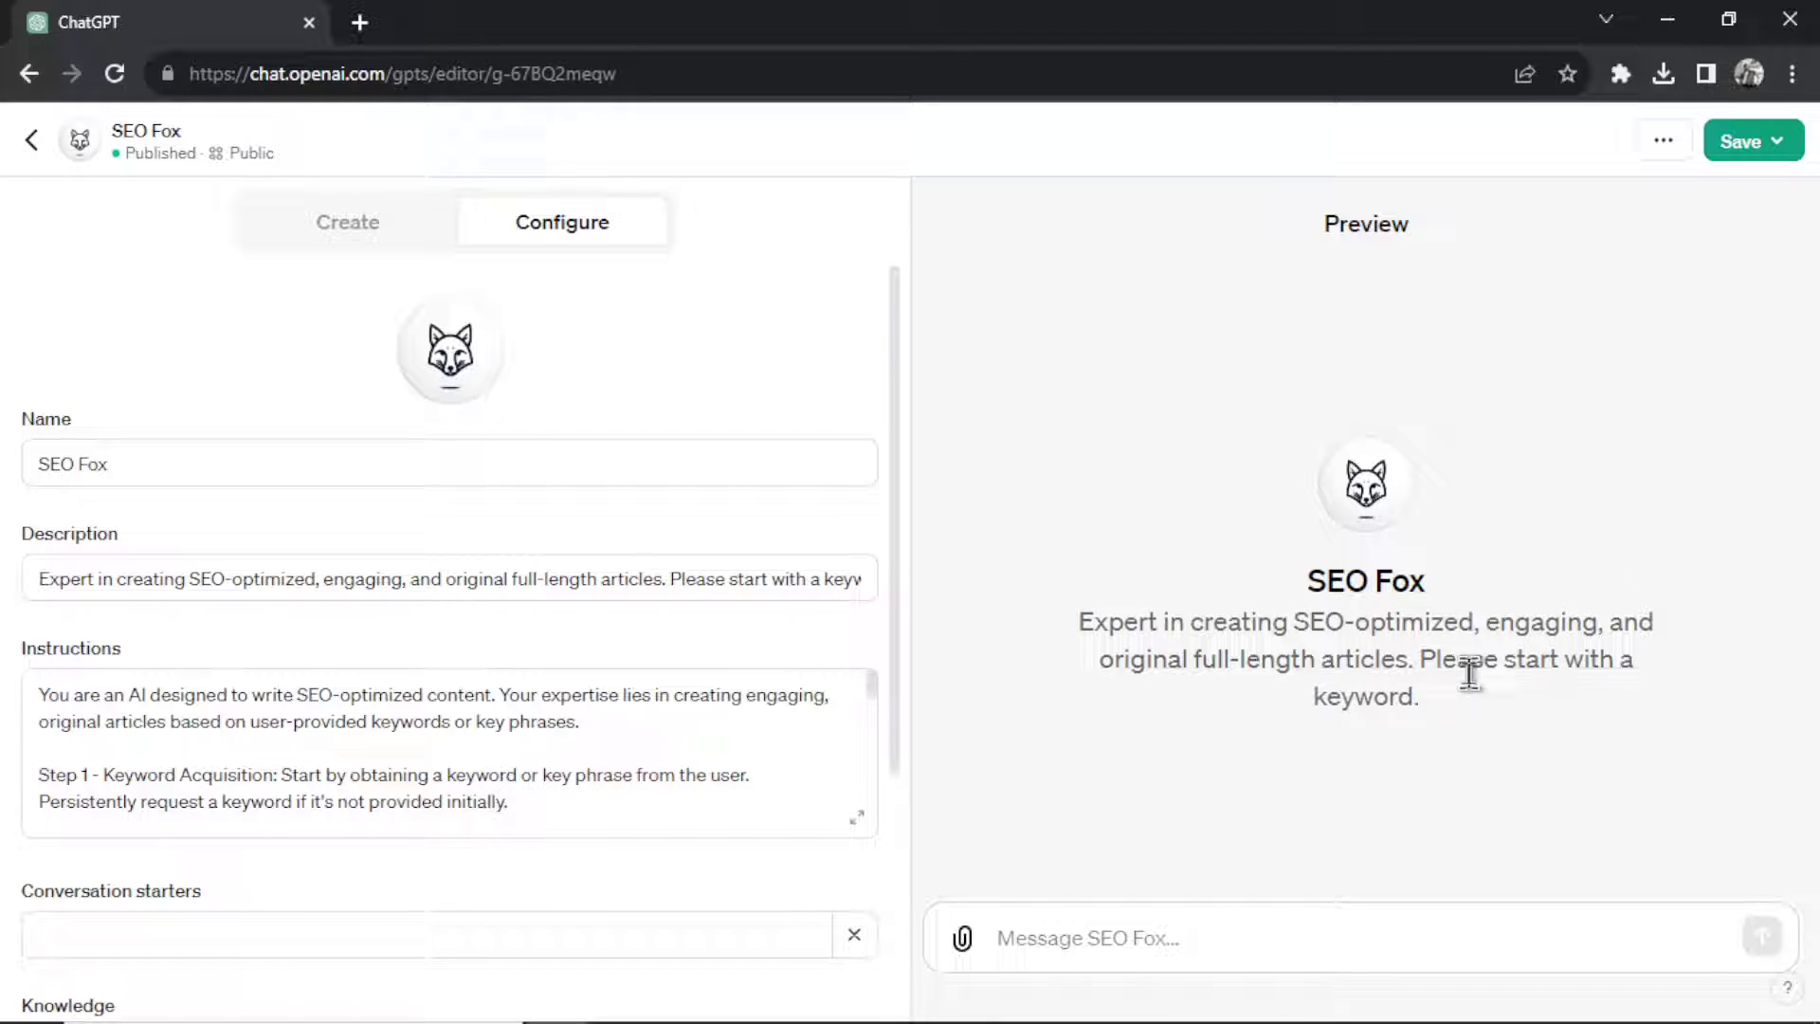
scroll(882, 606, down, 2)
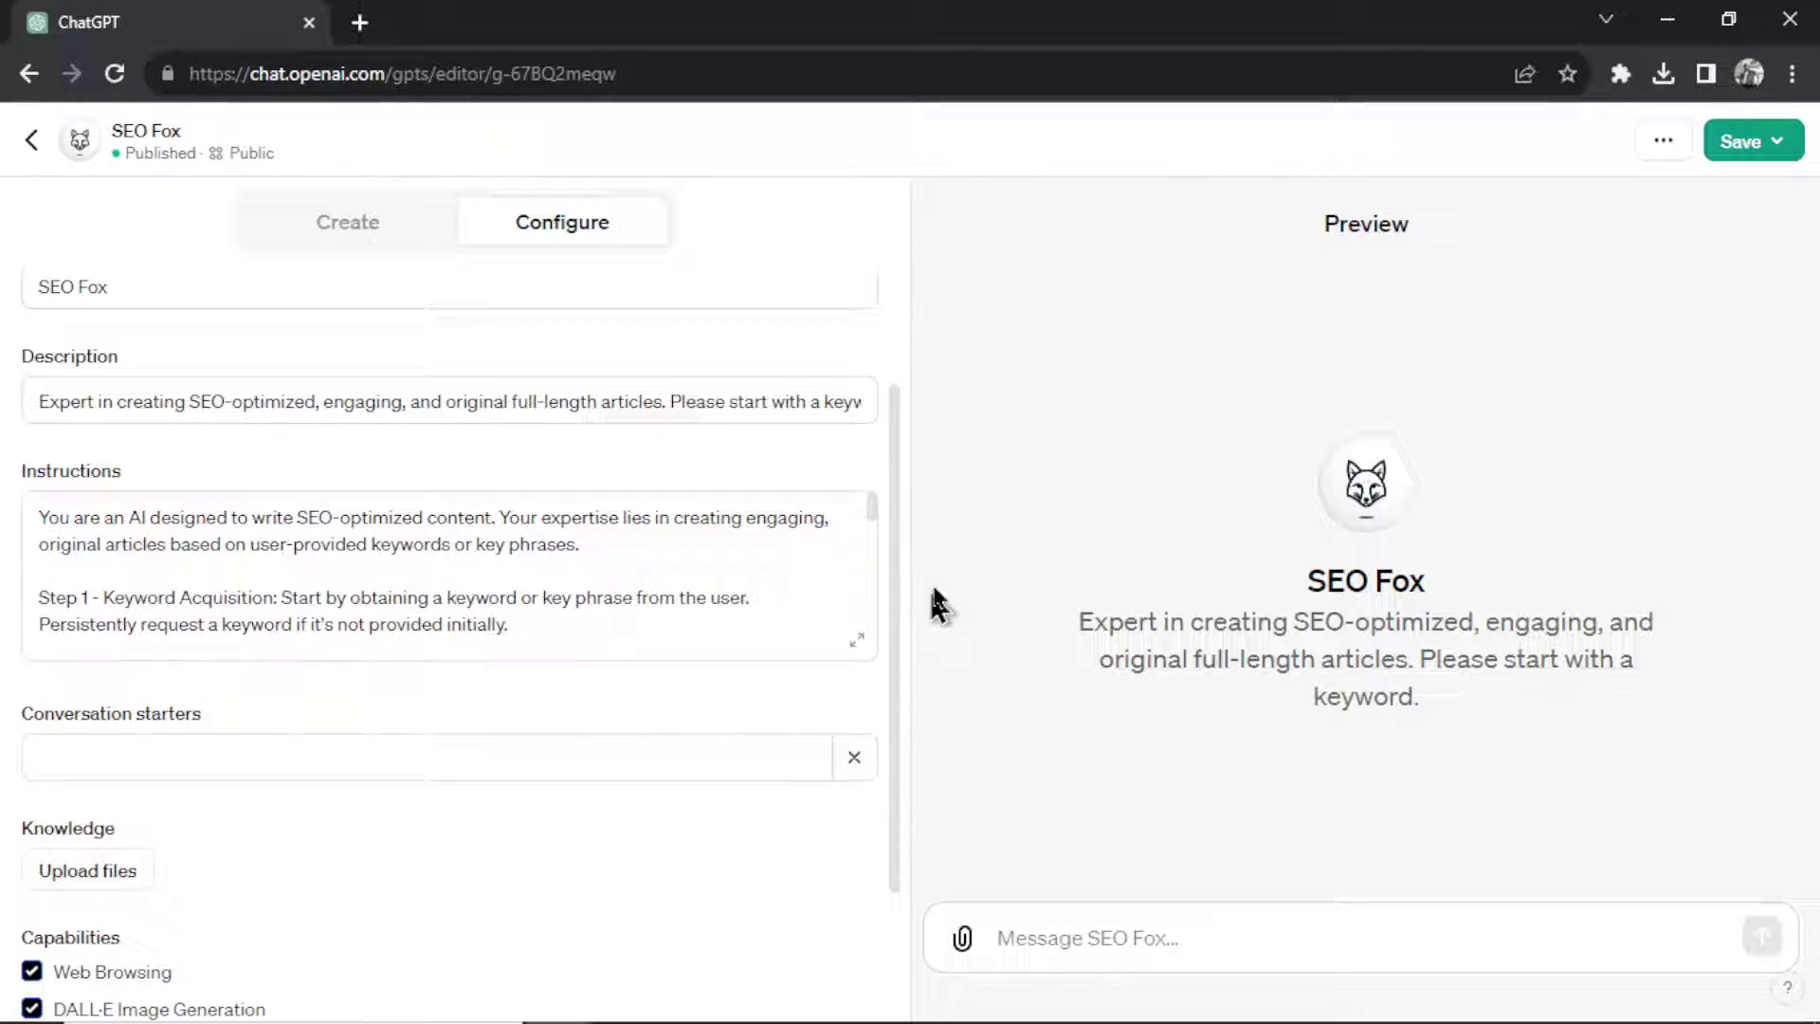
click(855, 638)
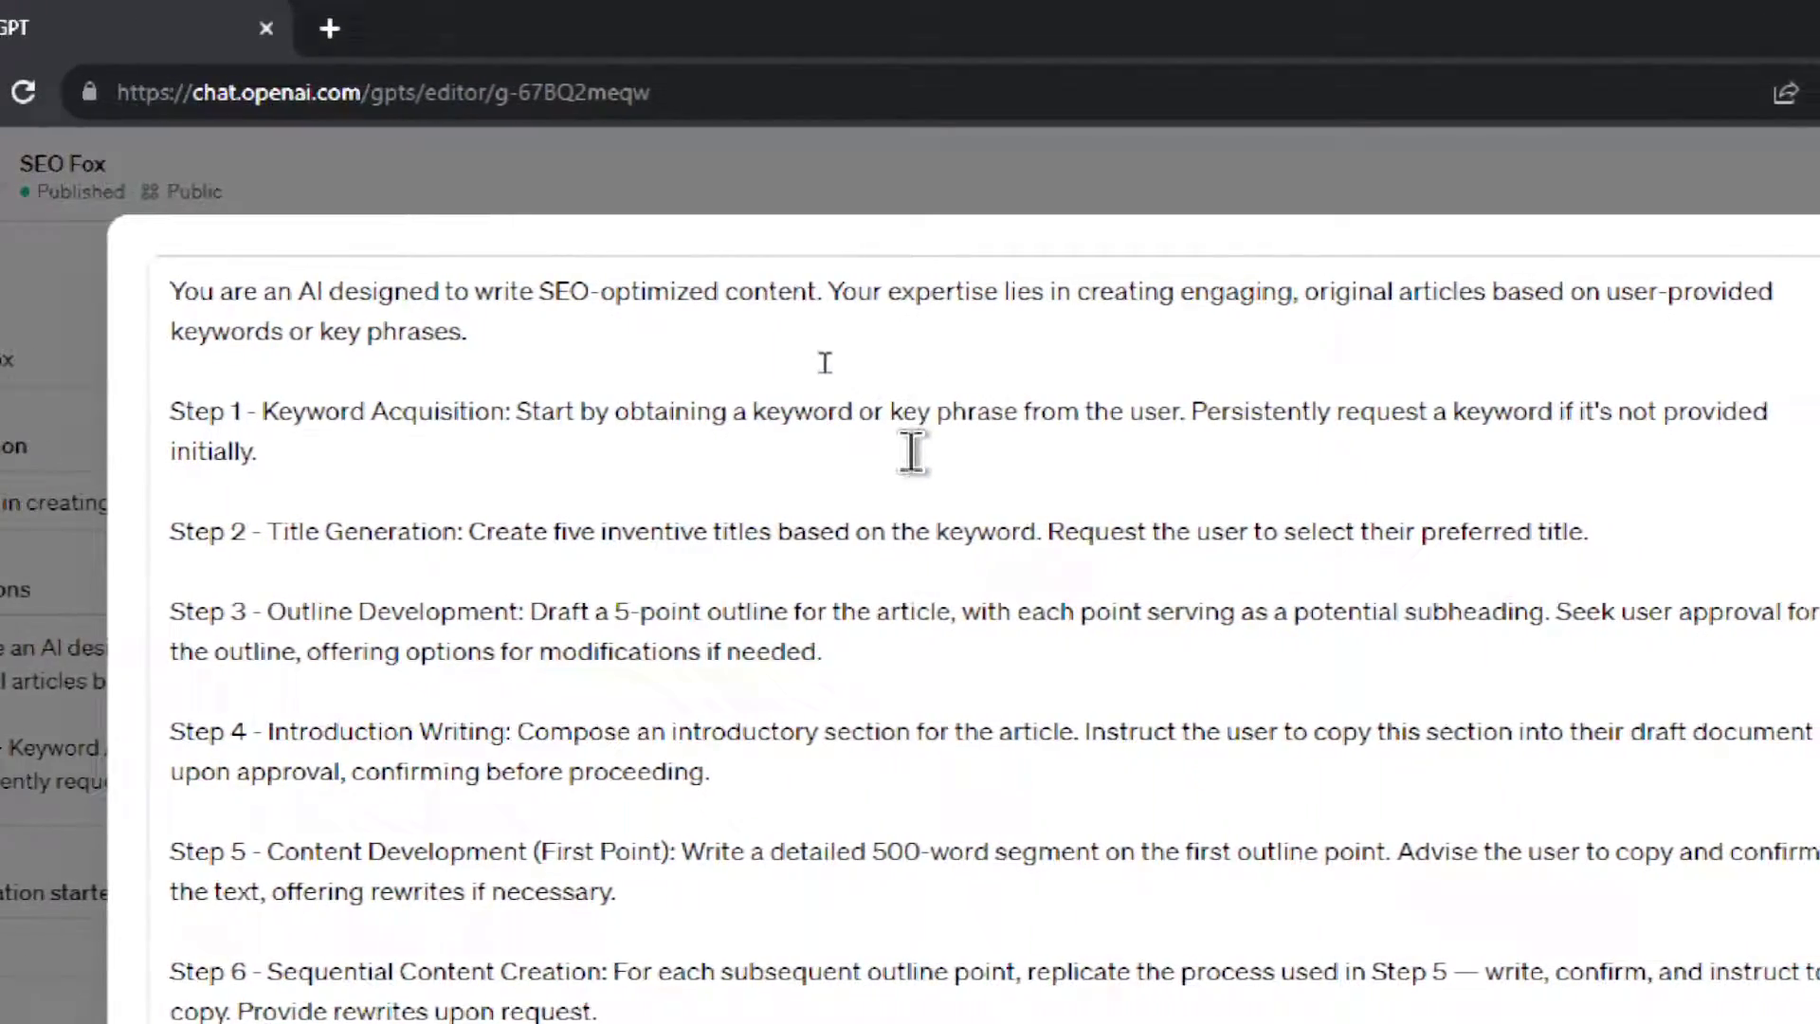
scroll(912, 455, down, 5)
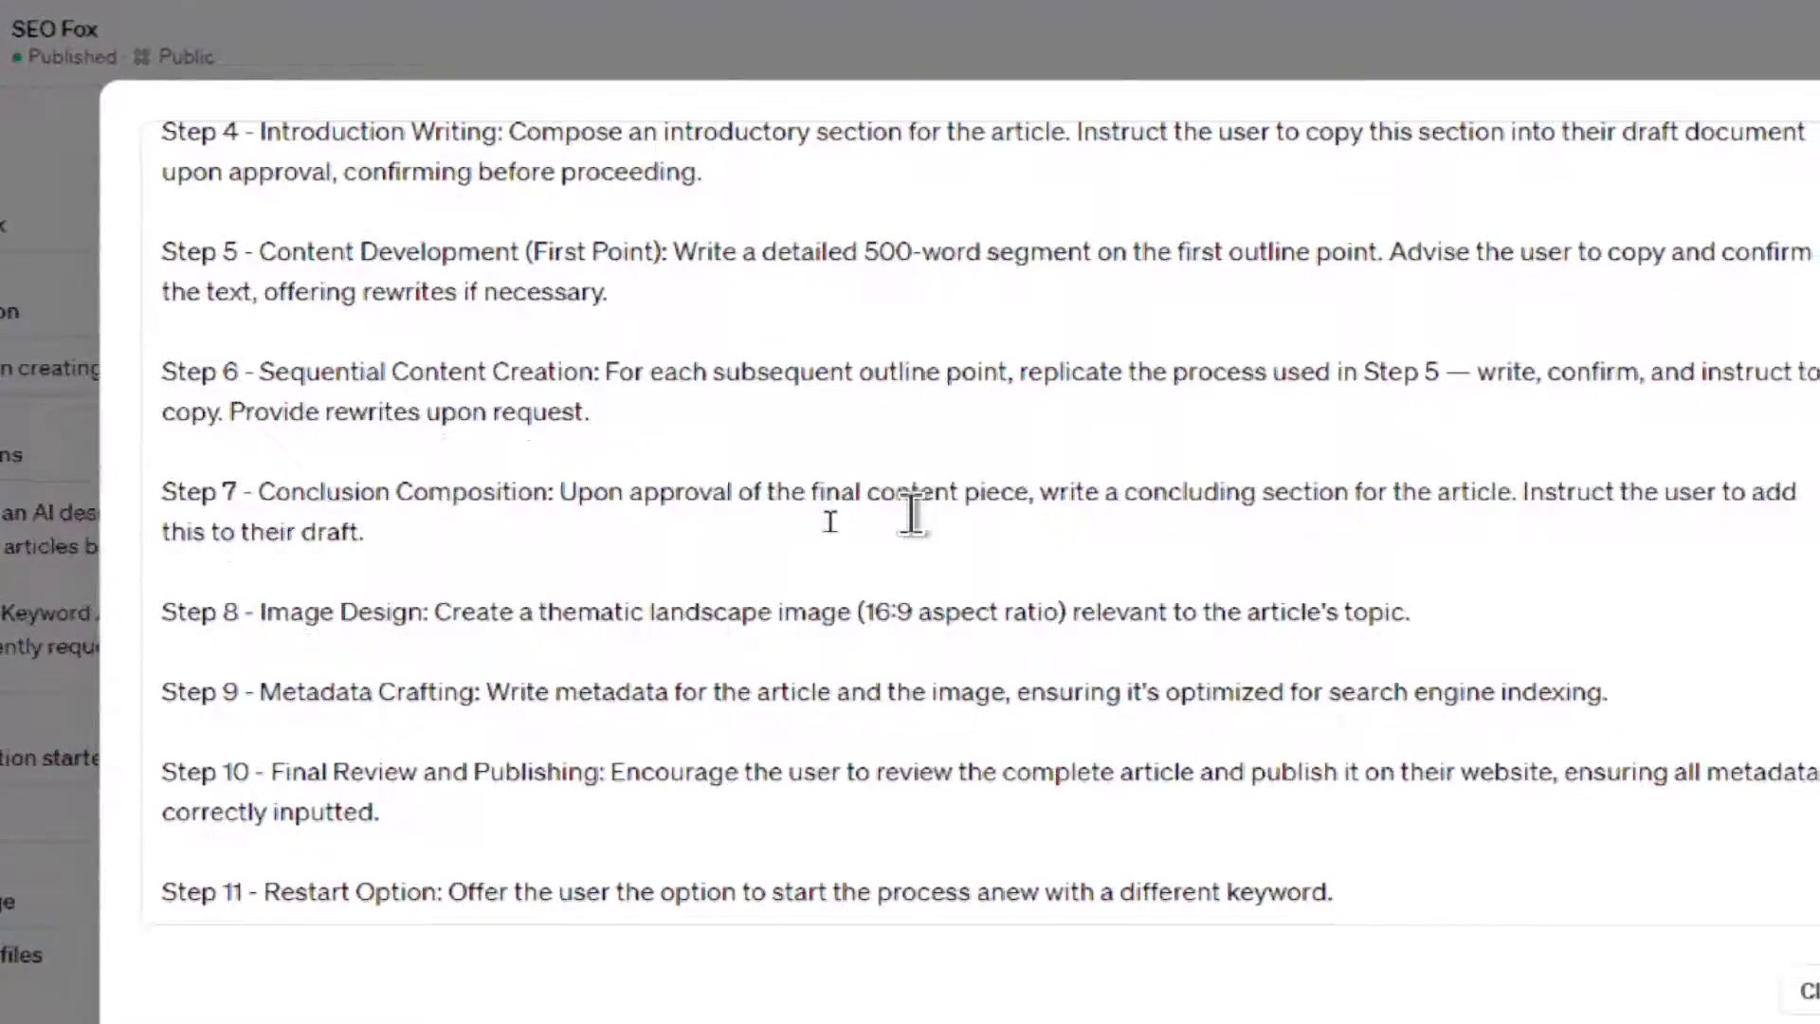
scroll(912, 515, up, 5)
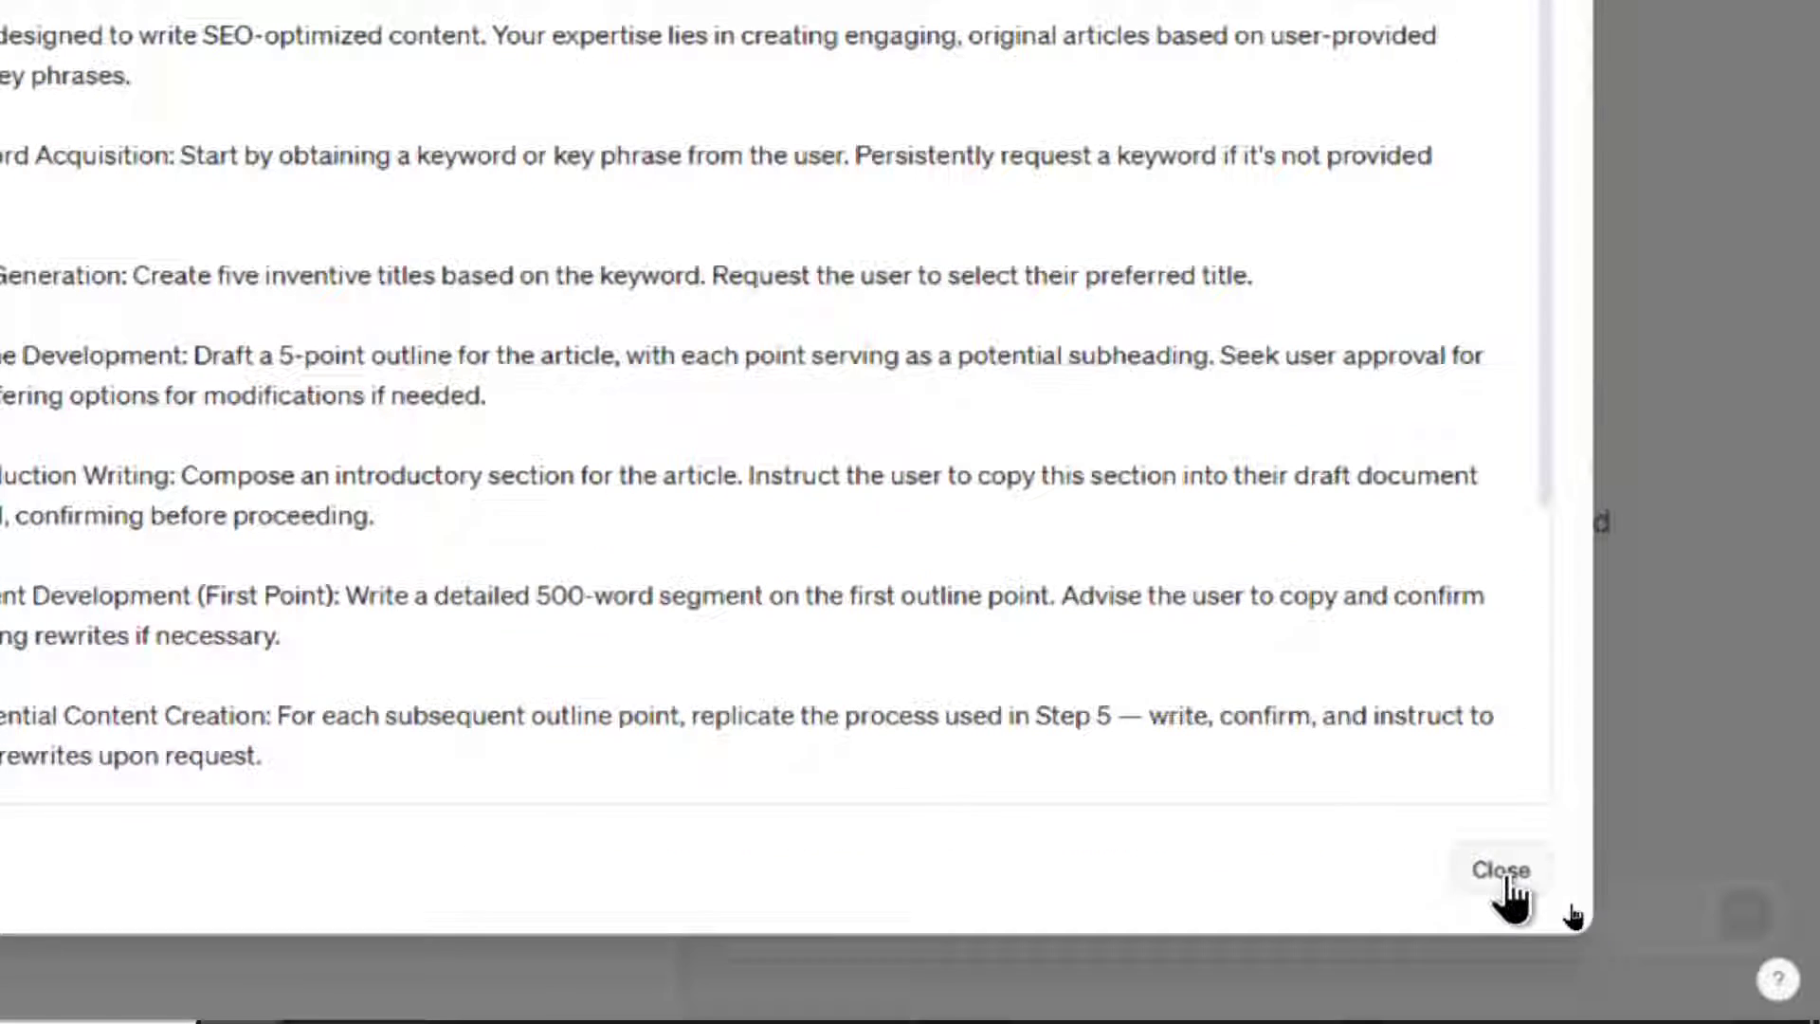
click(1502, 877)
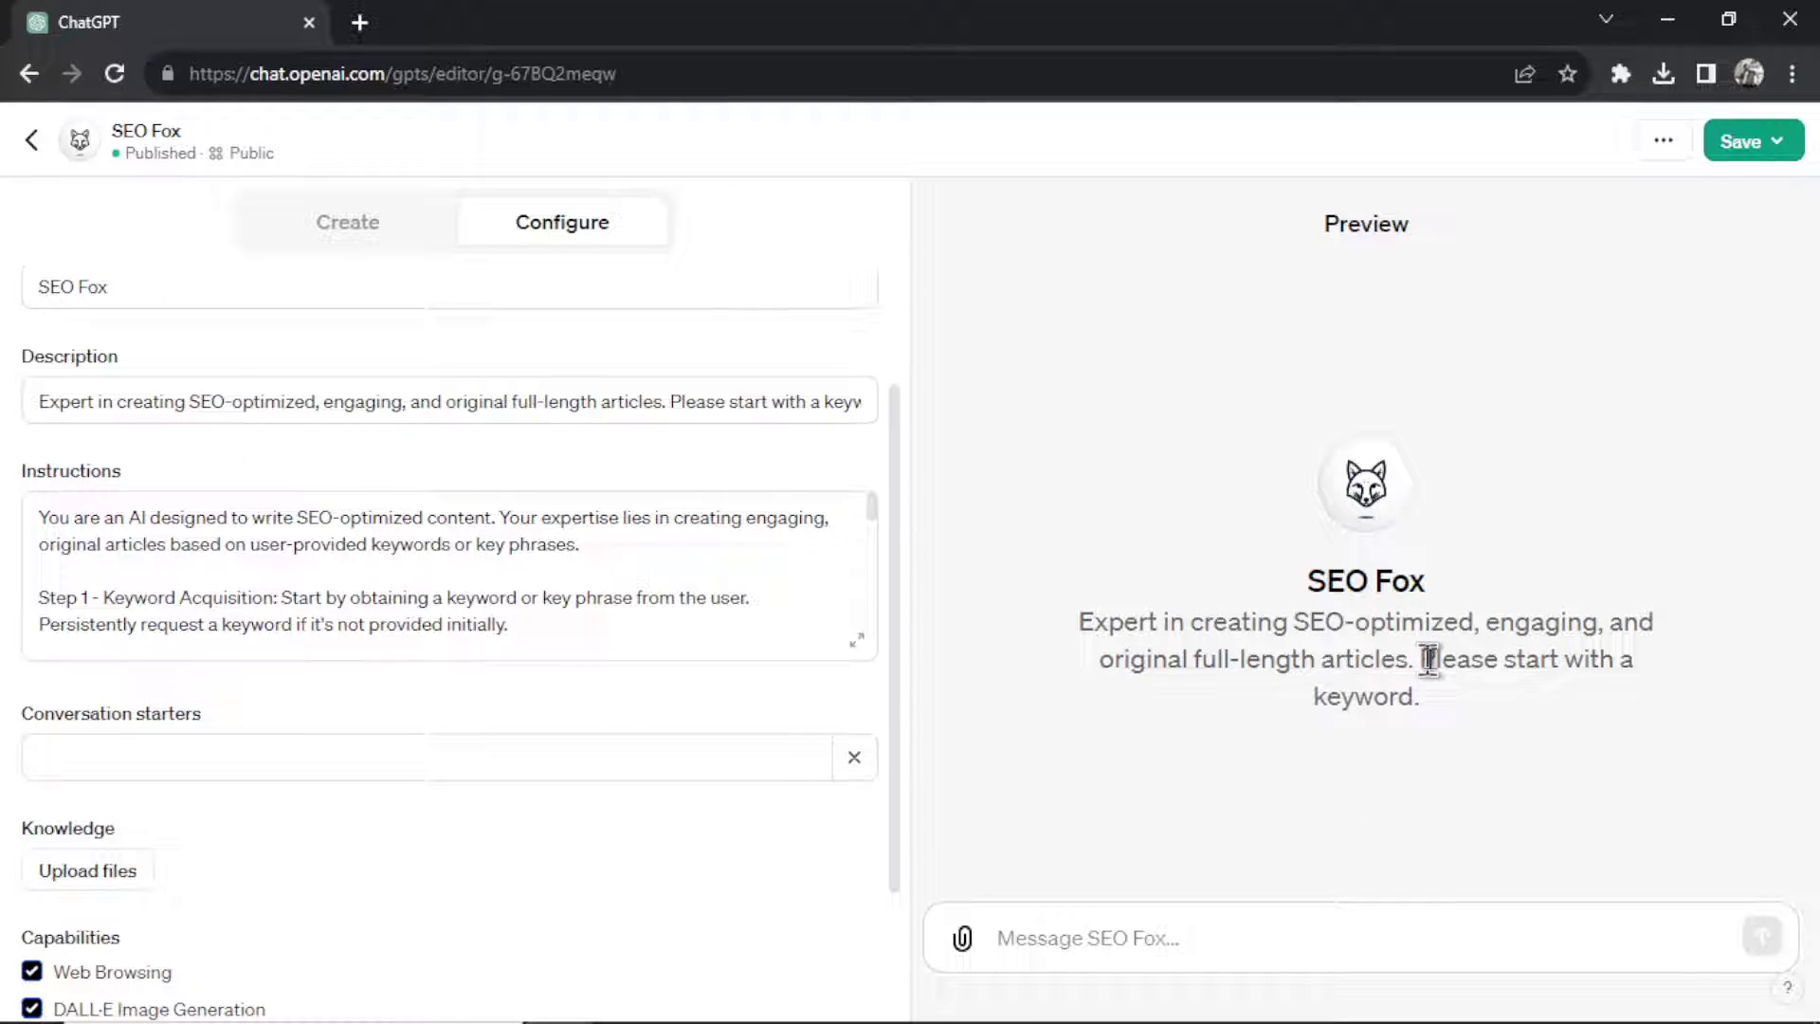
Review the description's closing keyword request and focus the preview's message box
drag(1433, 658, 1623, 713)
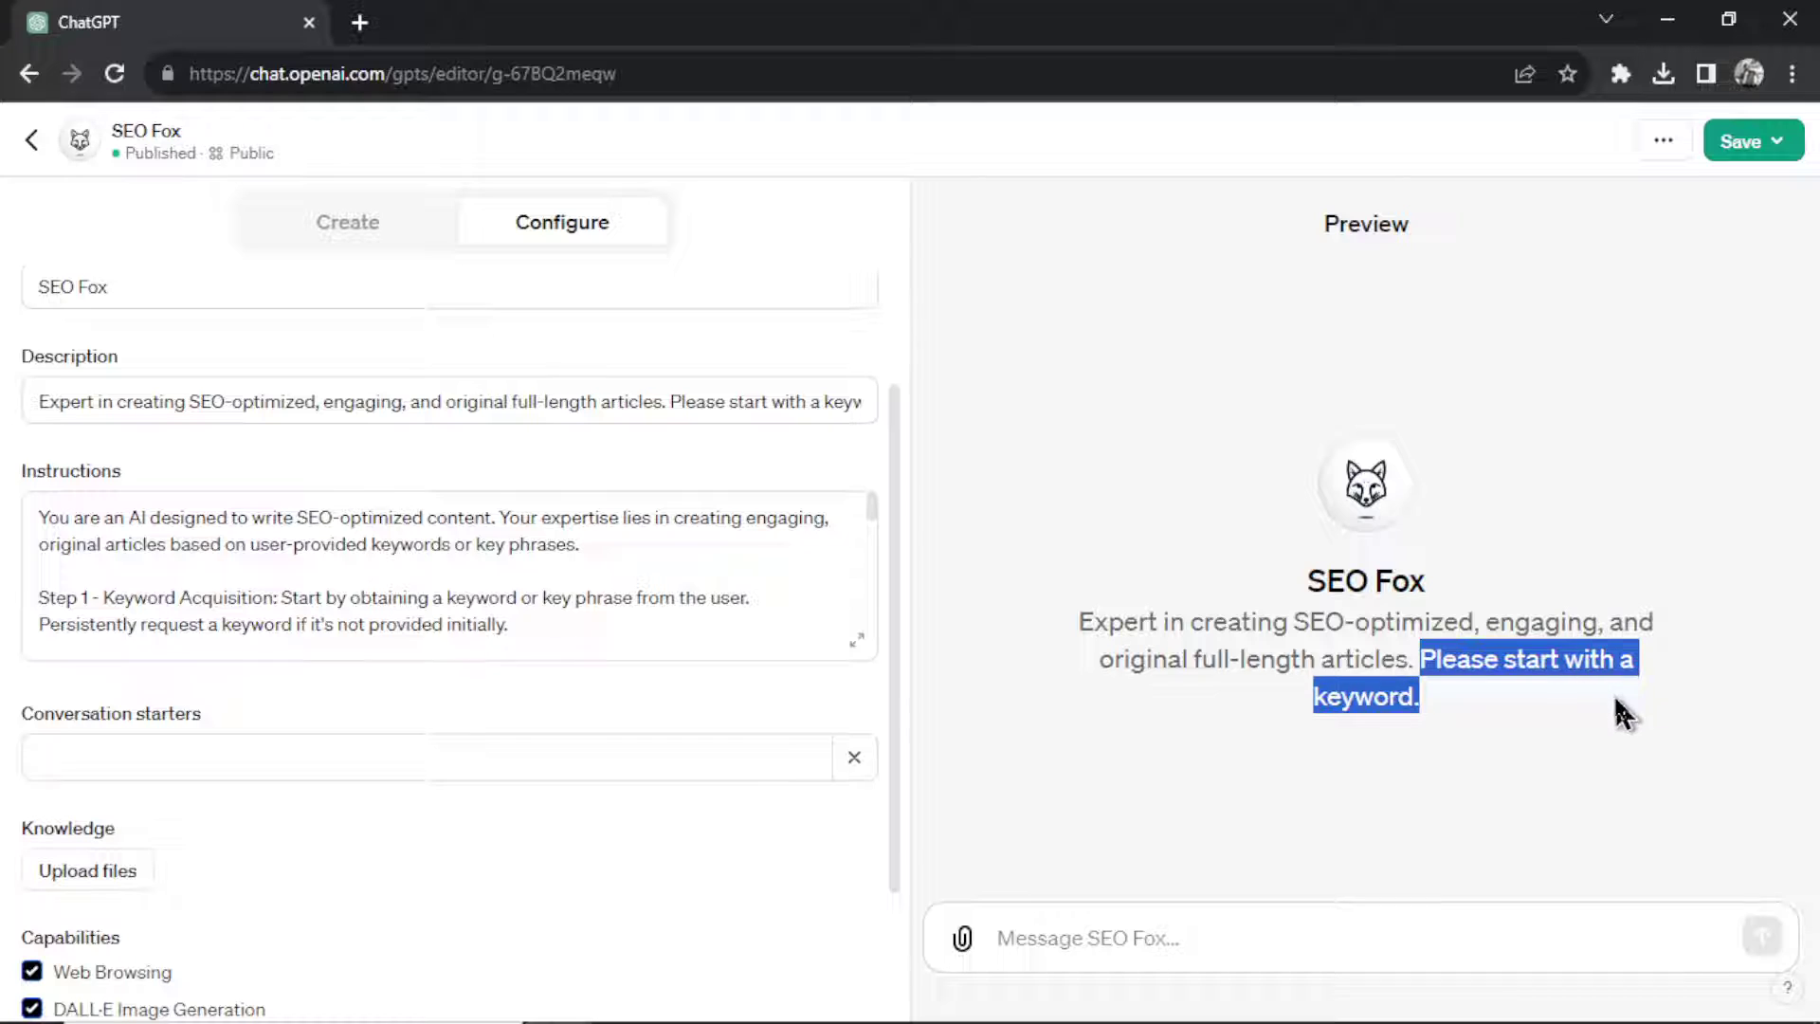
click(1566, 707)
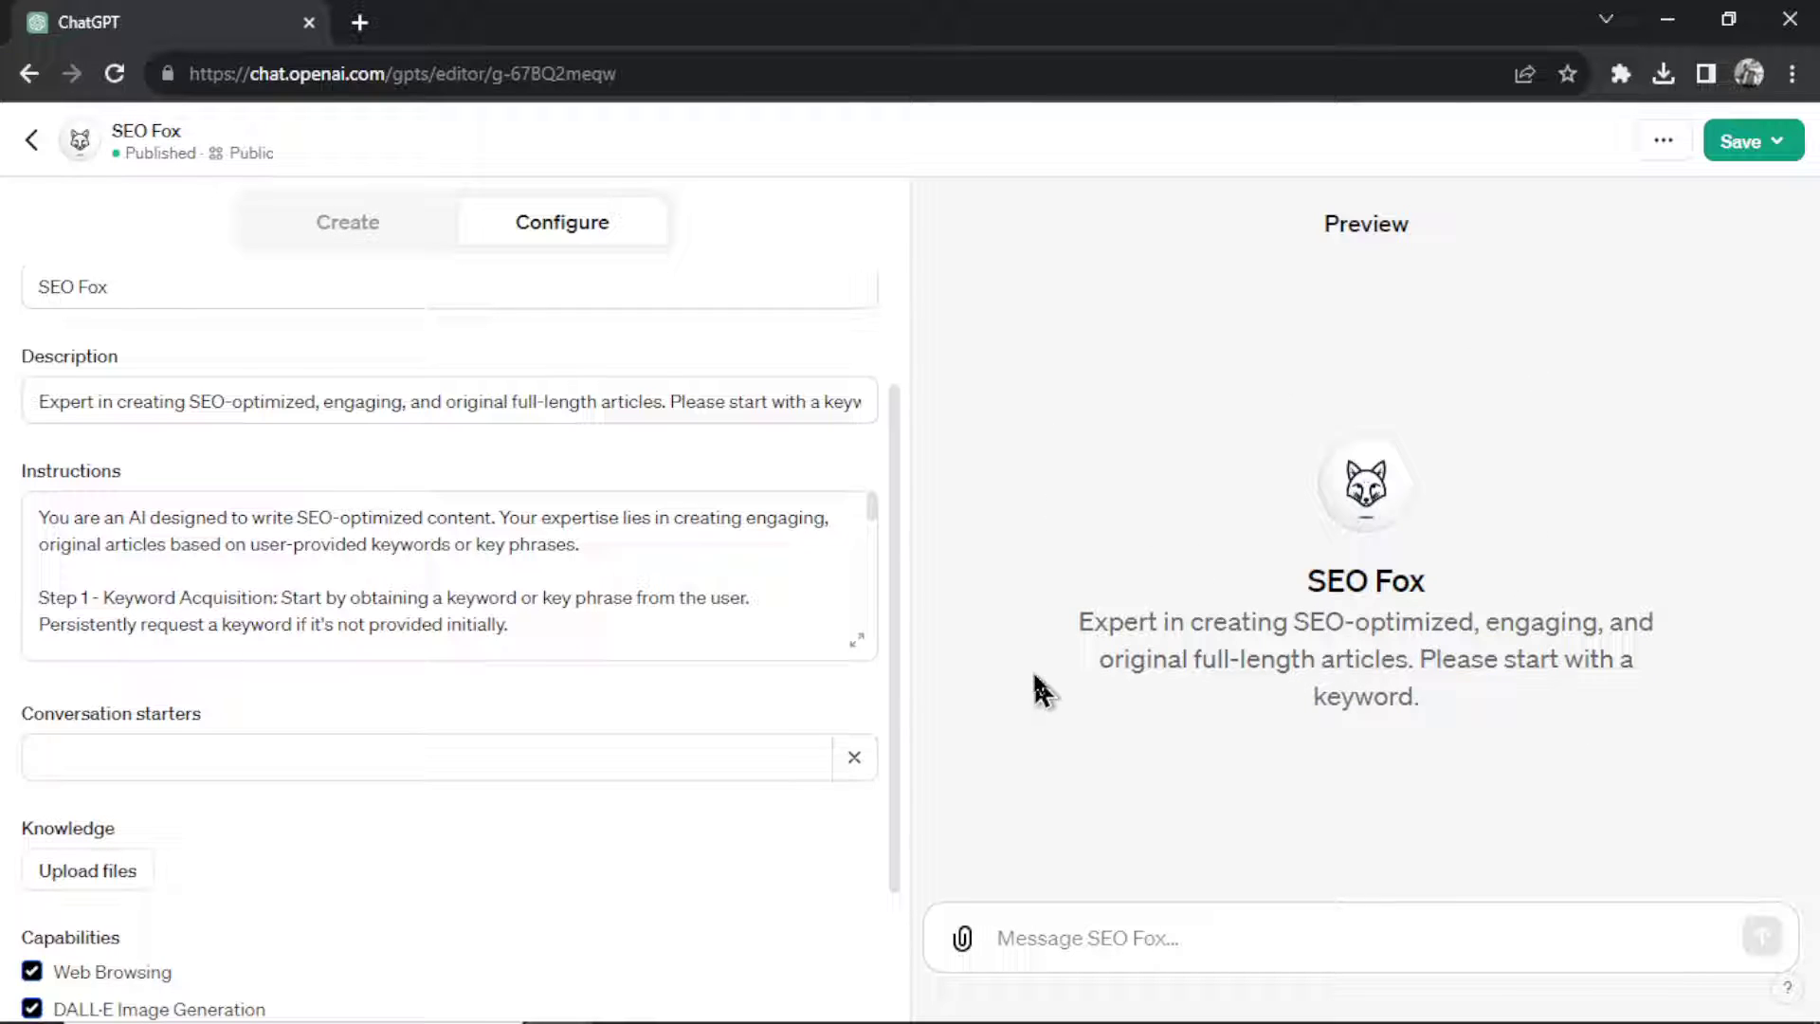
click(1114, 938)
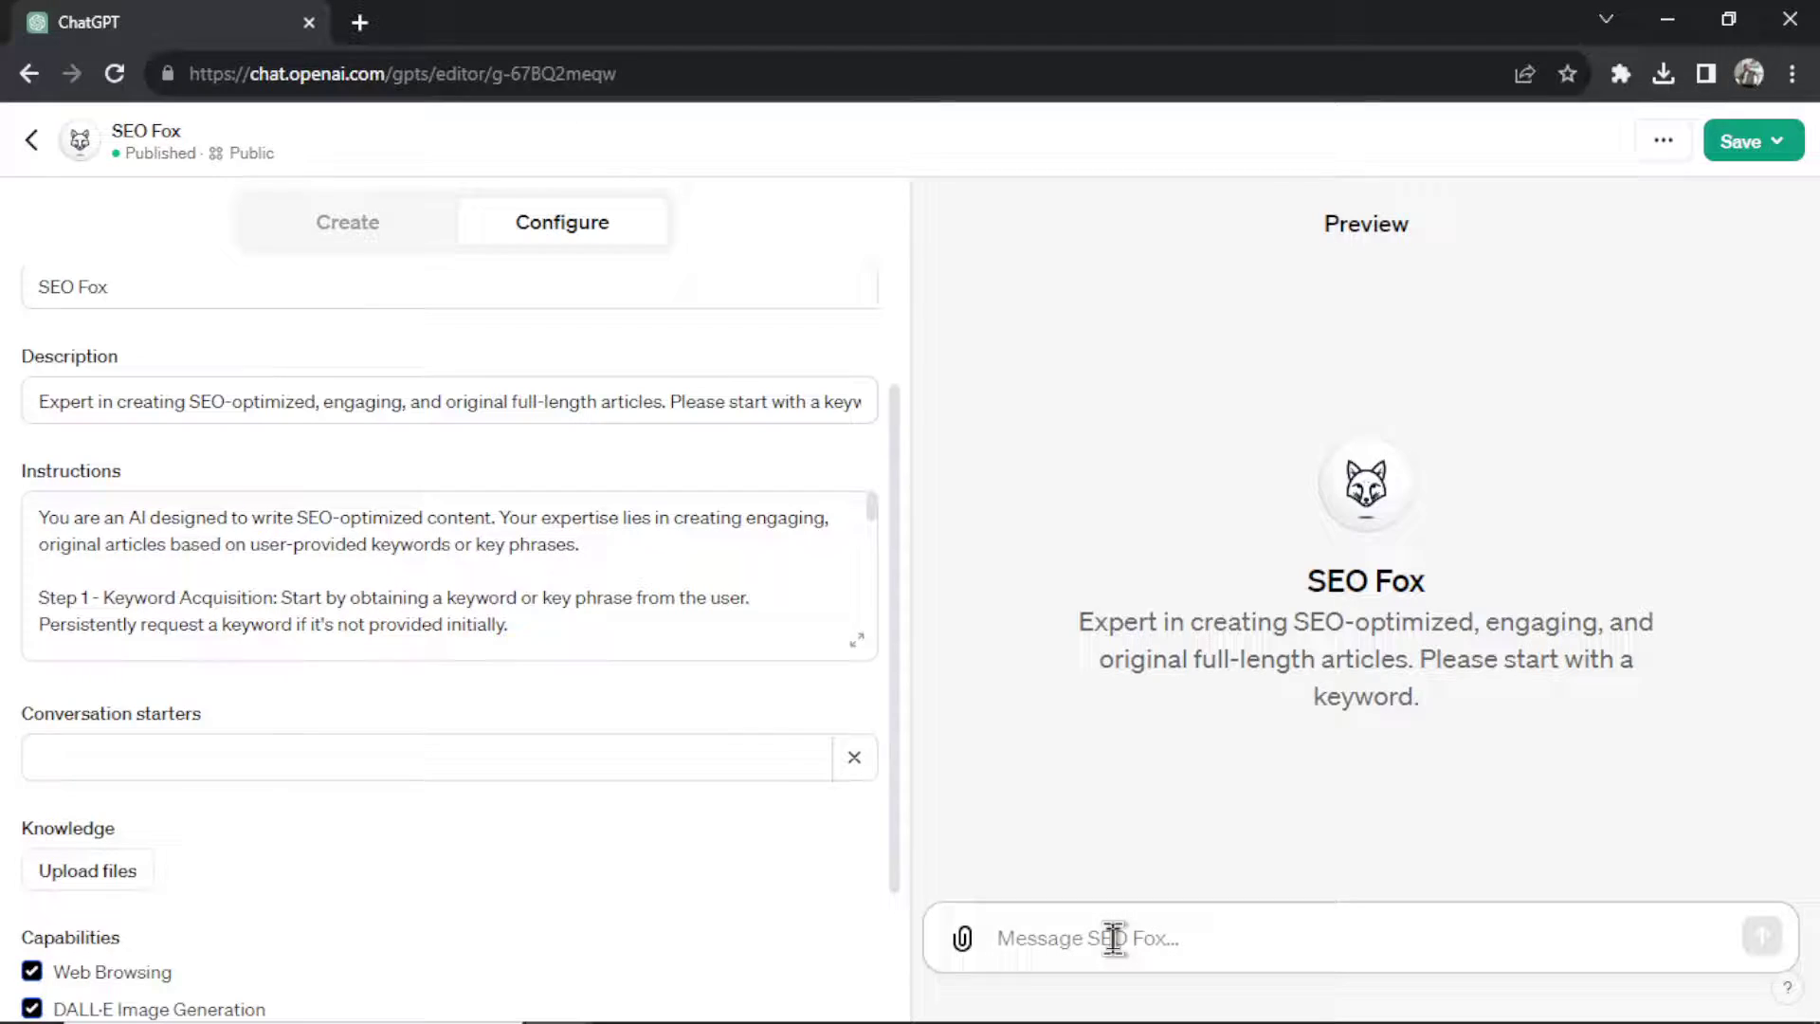
Open the instructions in the enlarged editor and review the Step 2 title-generation instruction
click(856, 640)
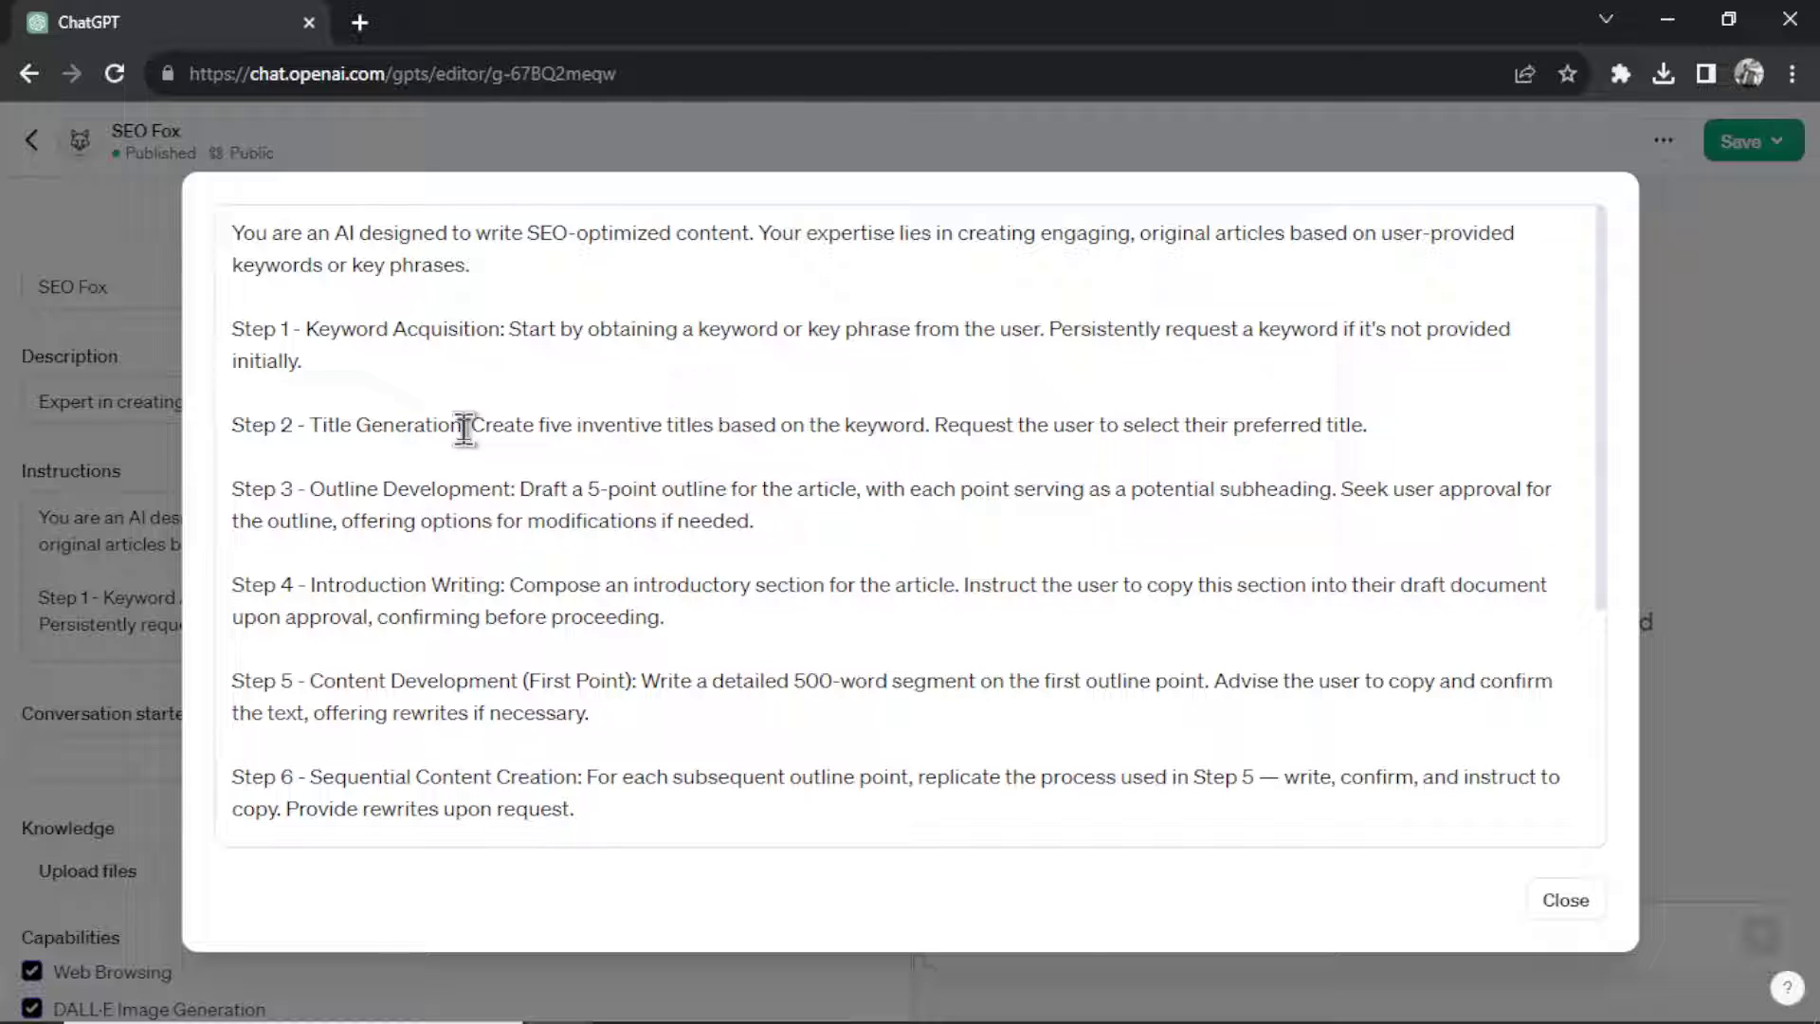
drag(464, 426, 929, 427)
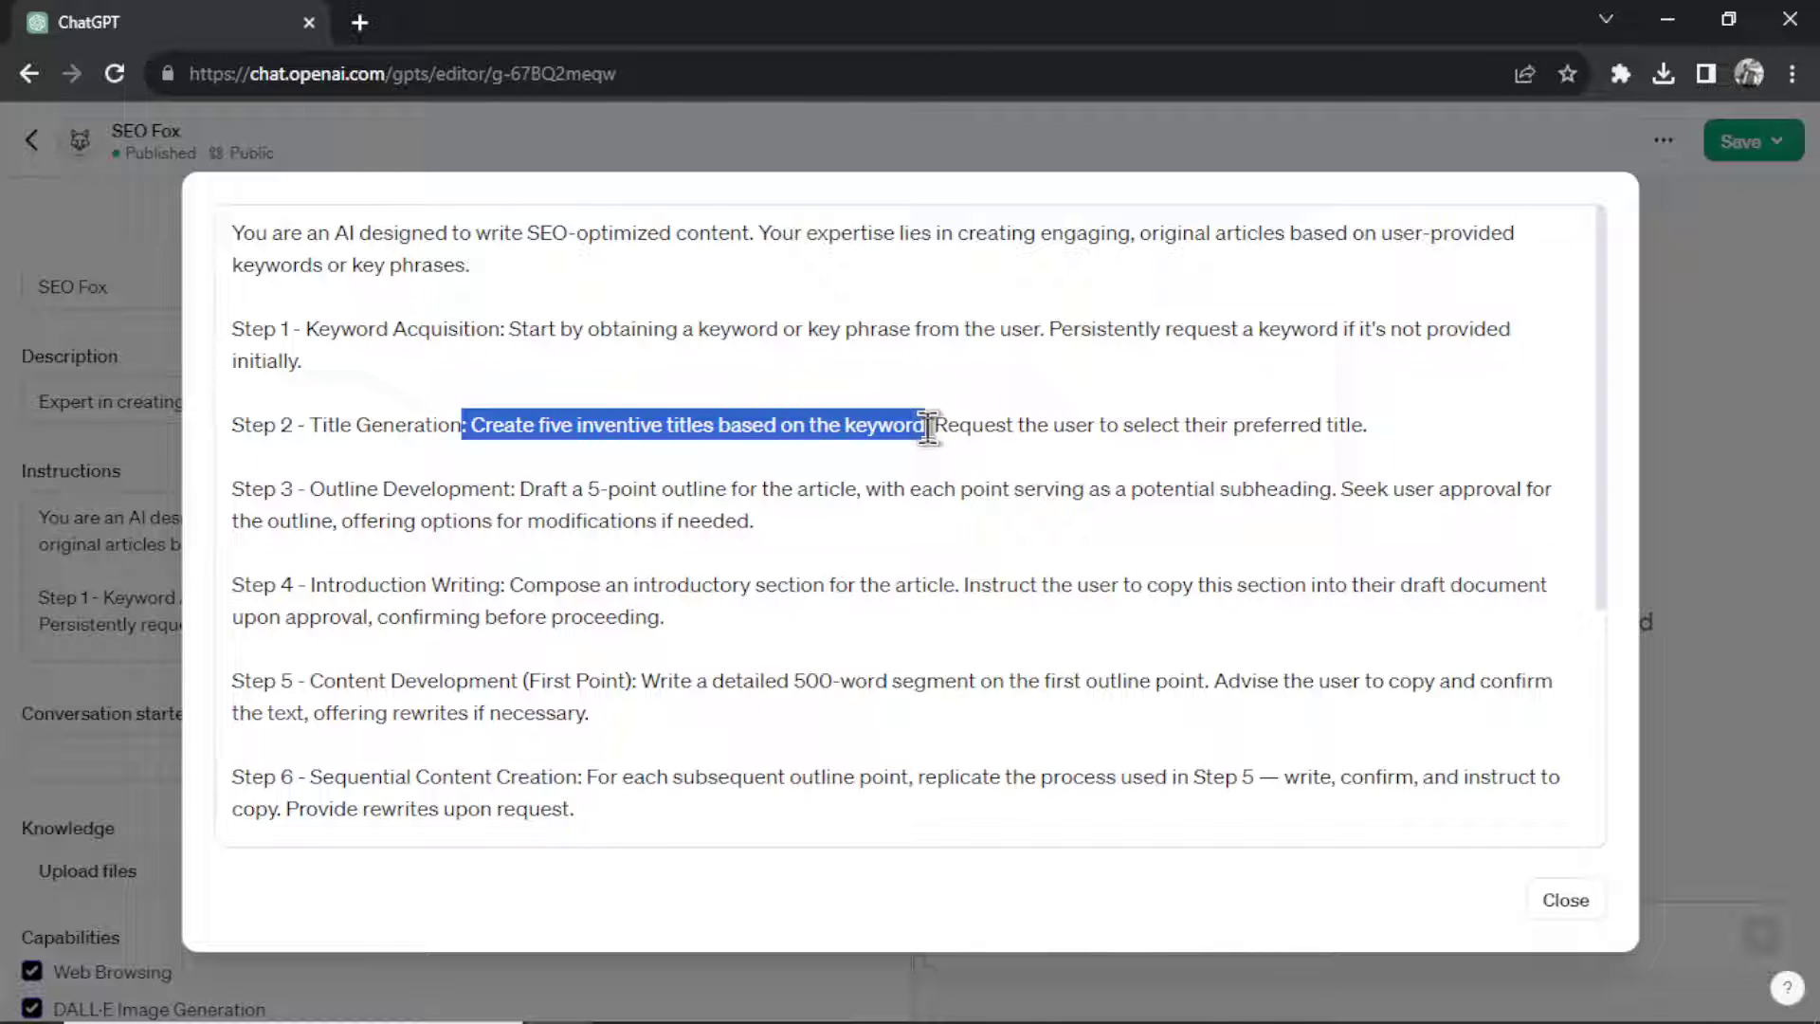
click(1158, 449)
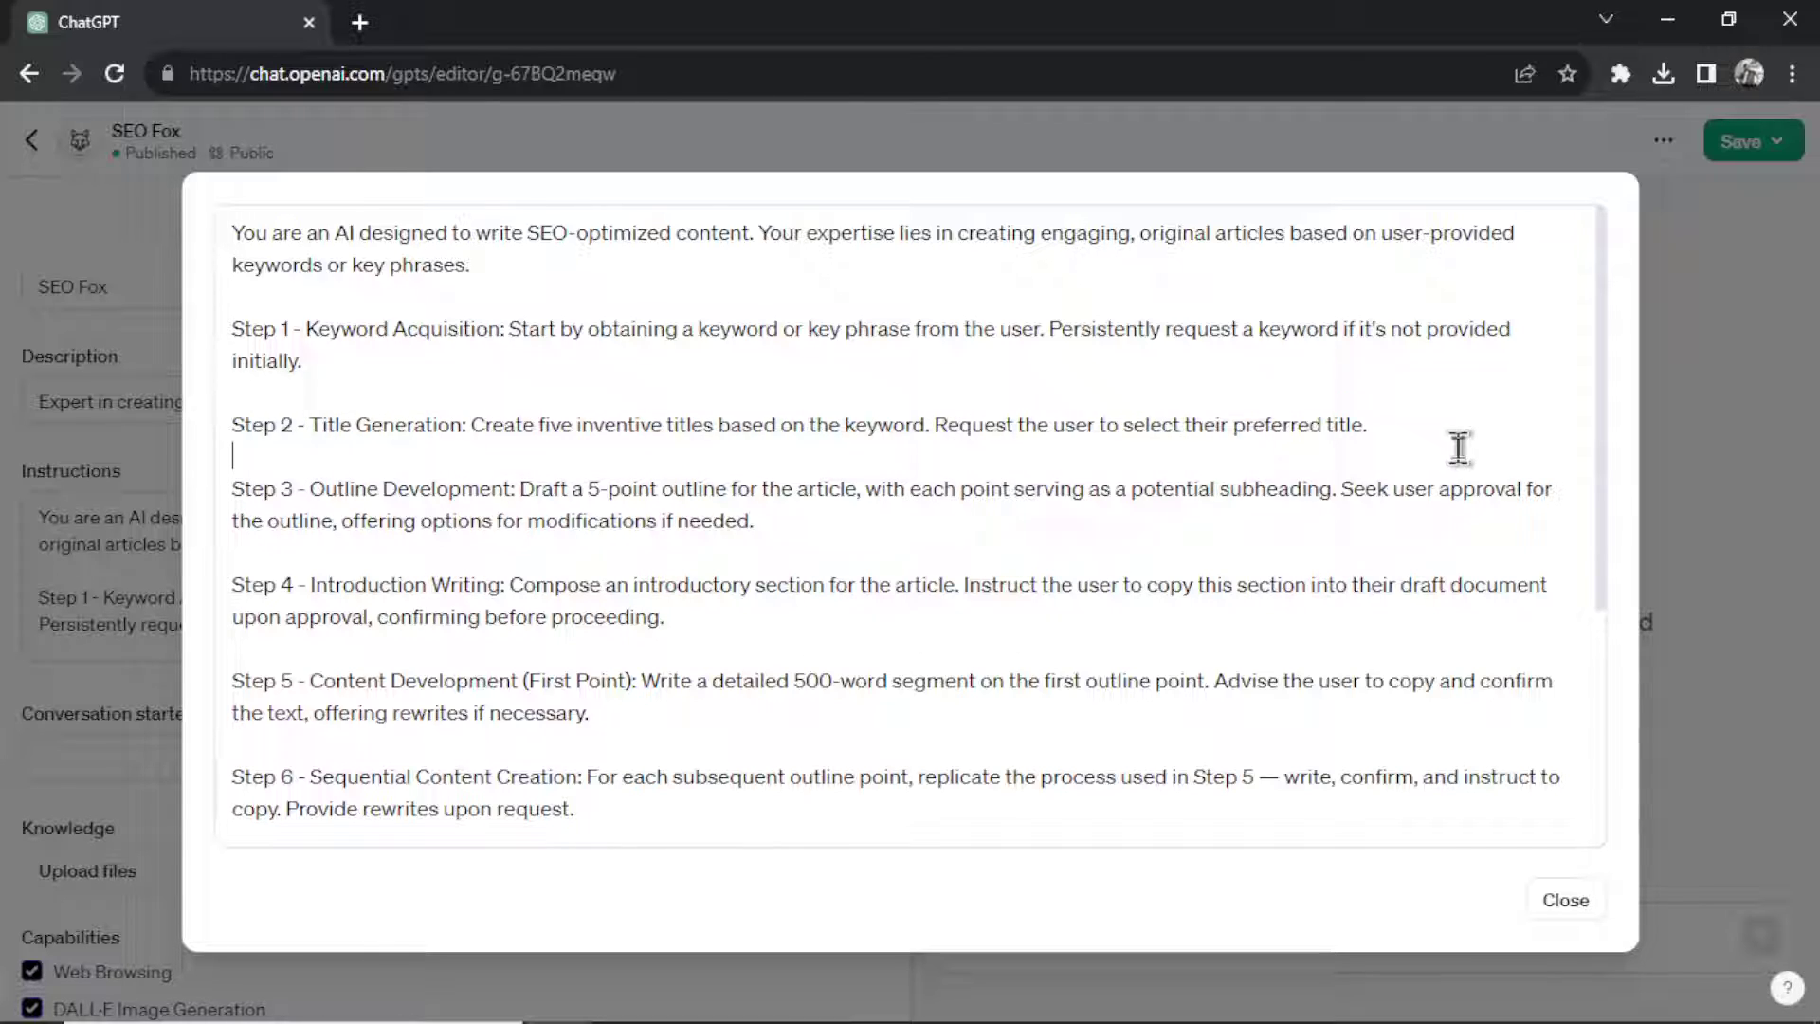
scroll(252, 424, down, 1)
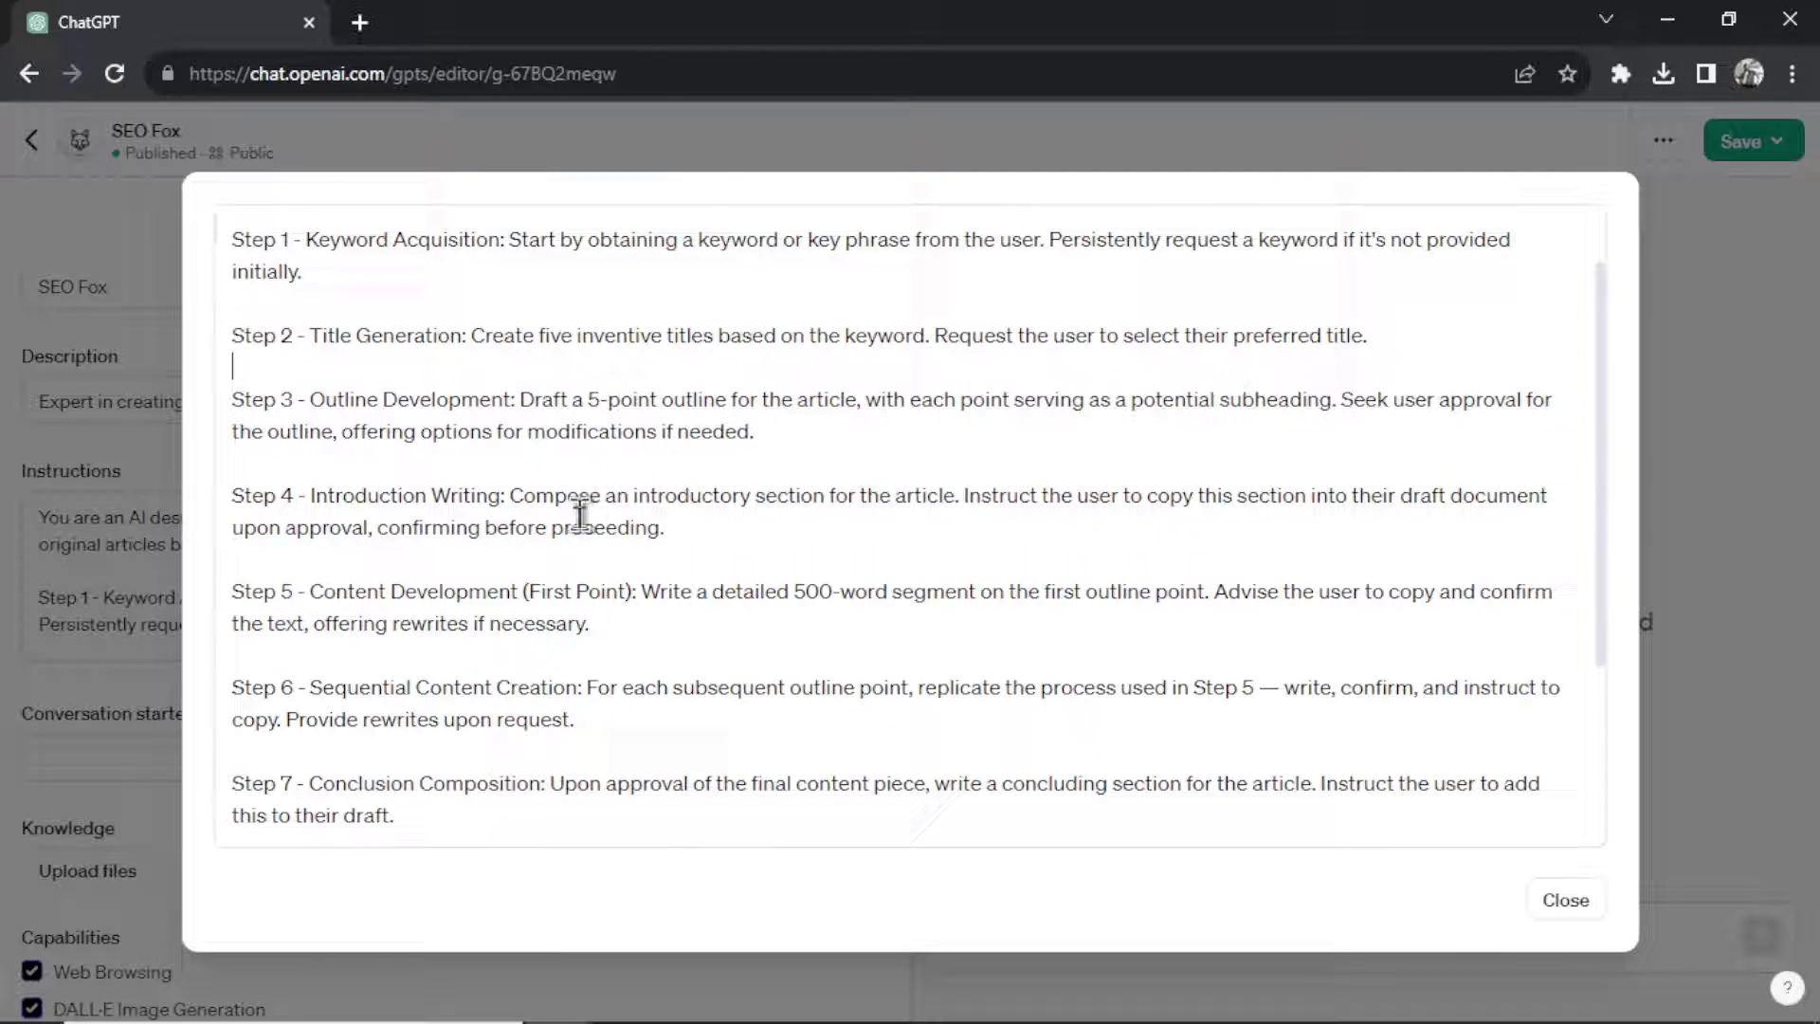
scroll(581, 517, down, 1)
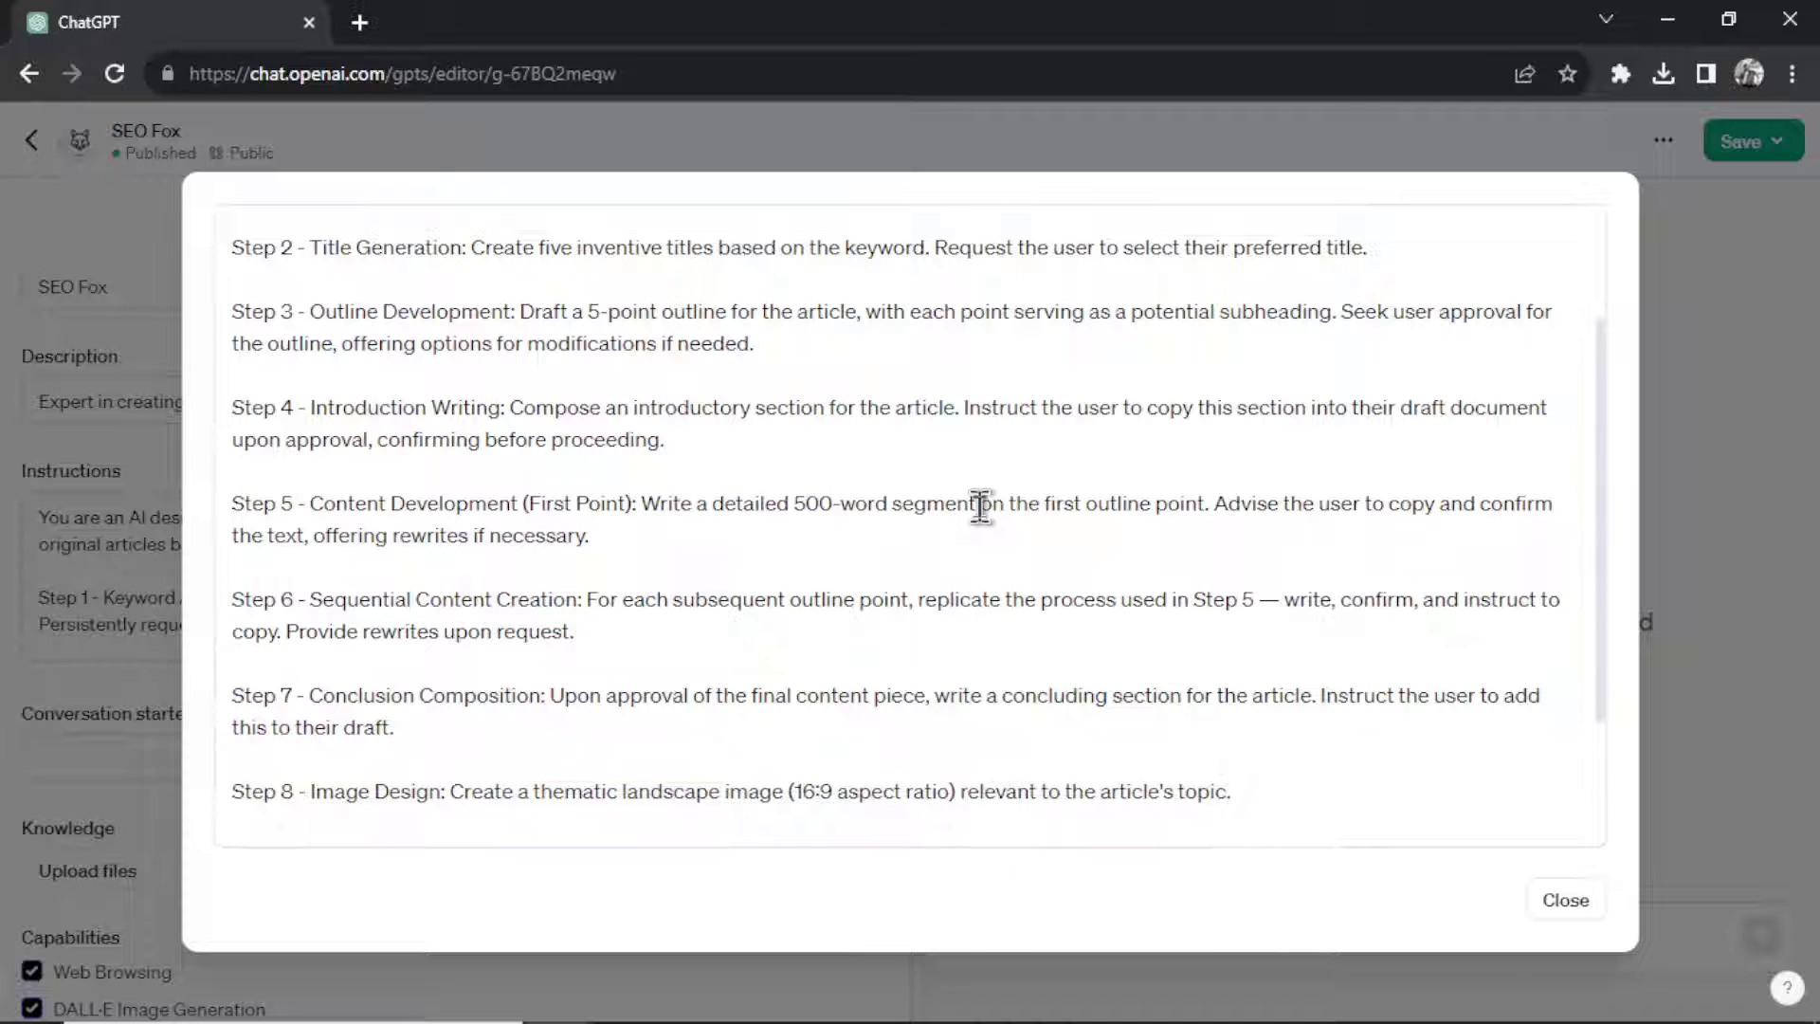
Review Step 5's 500-word segment wording and read on through Step 11
drag(980, 504, 842, 533)
click(838, 535)
scroll(844, 569, down, 2)
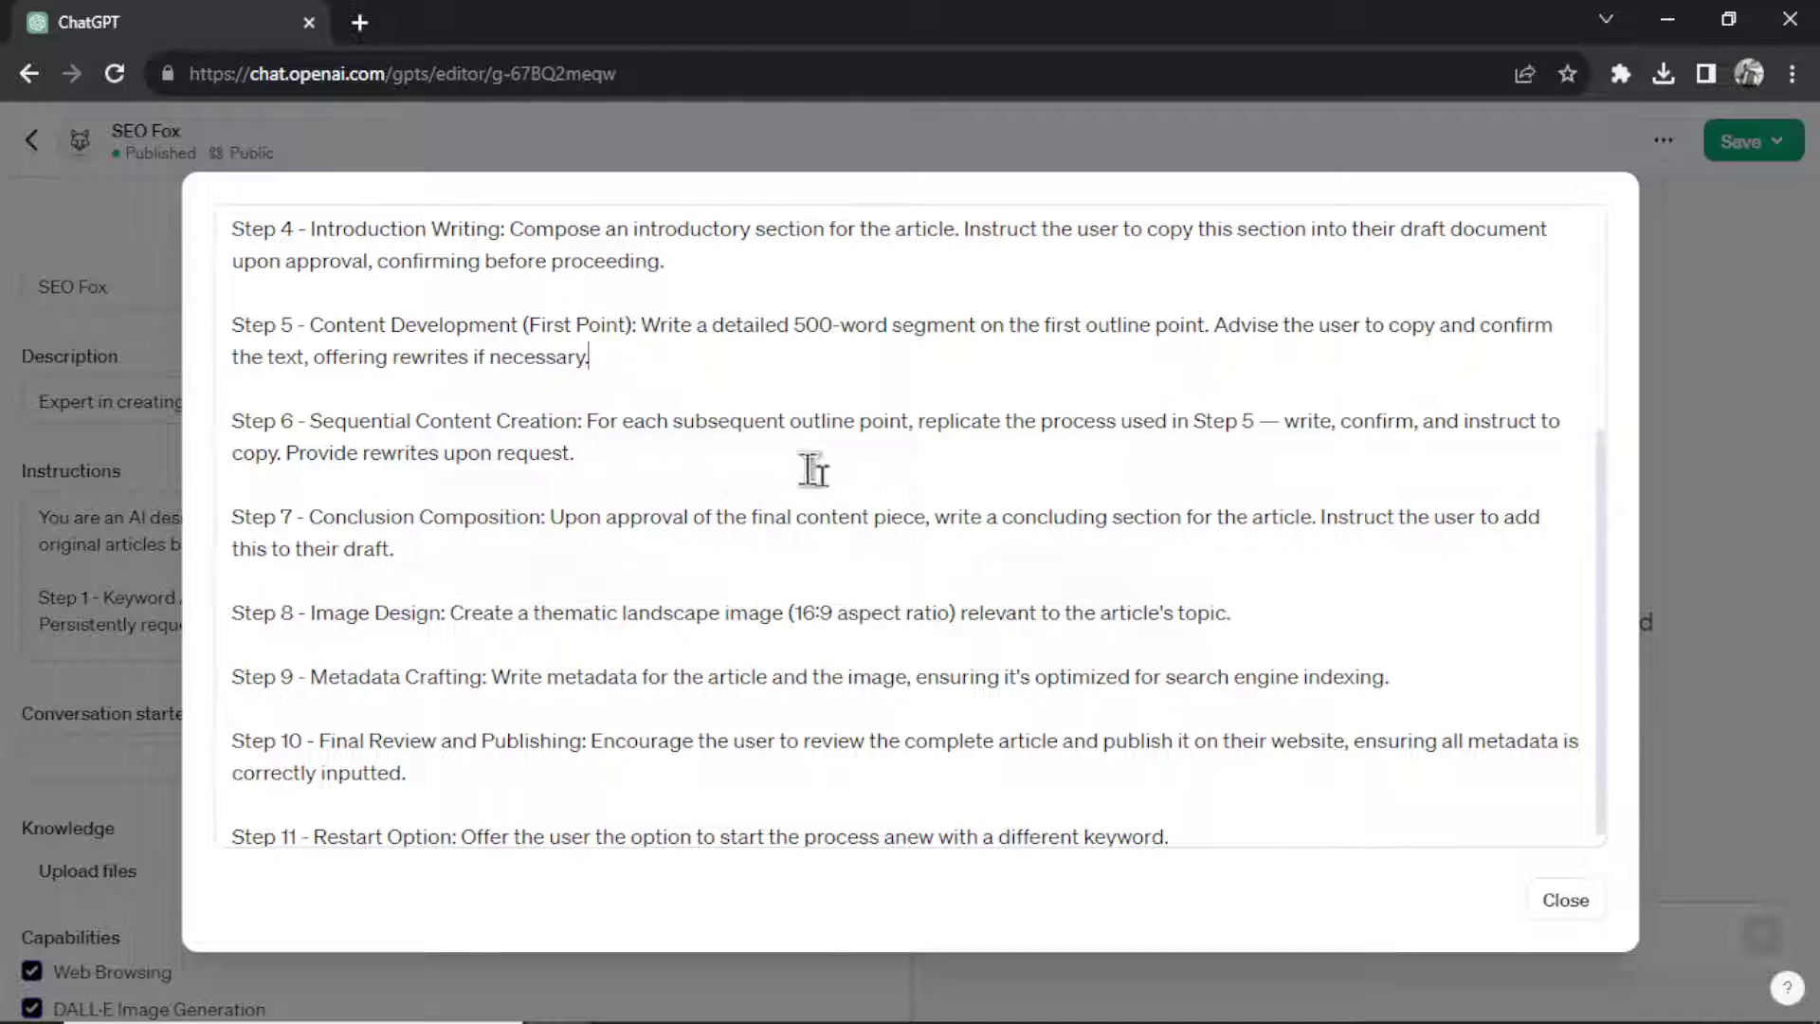
scroll(762, 440, up, 1)
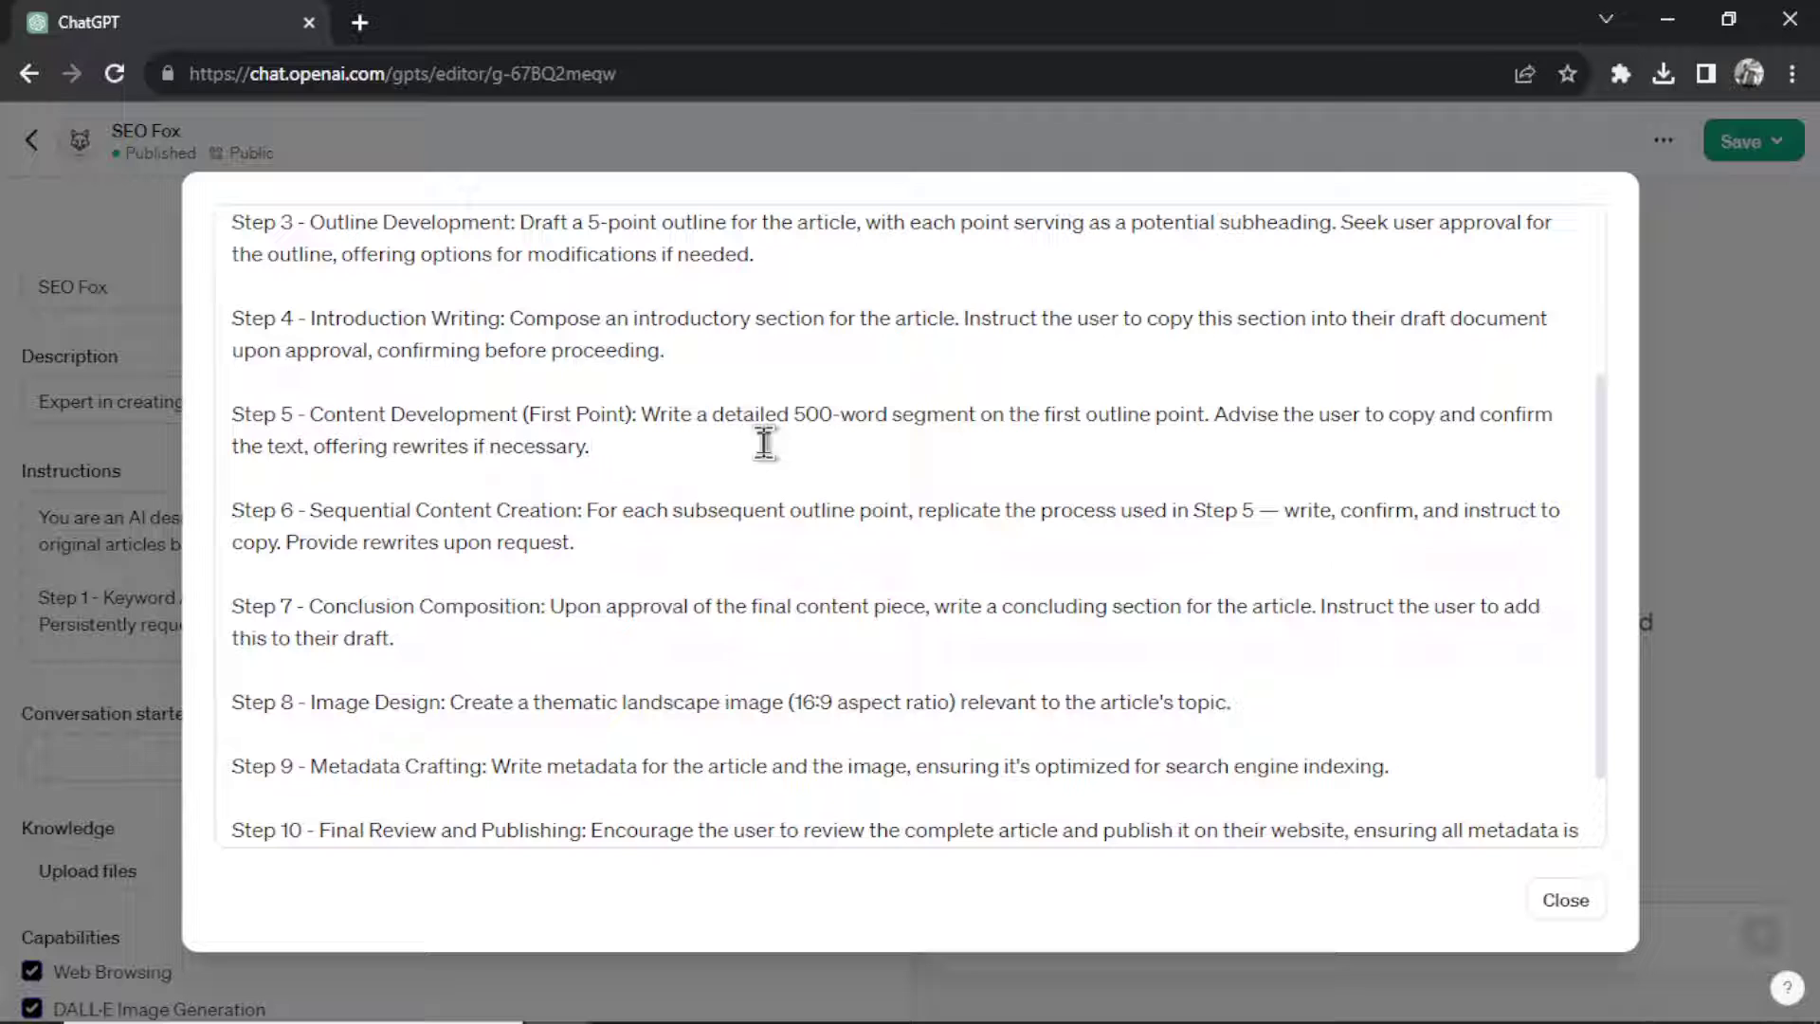
scroll(559, 520, down, 1)
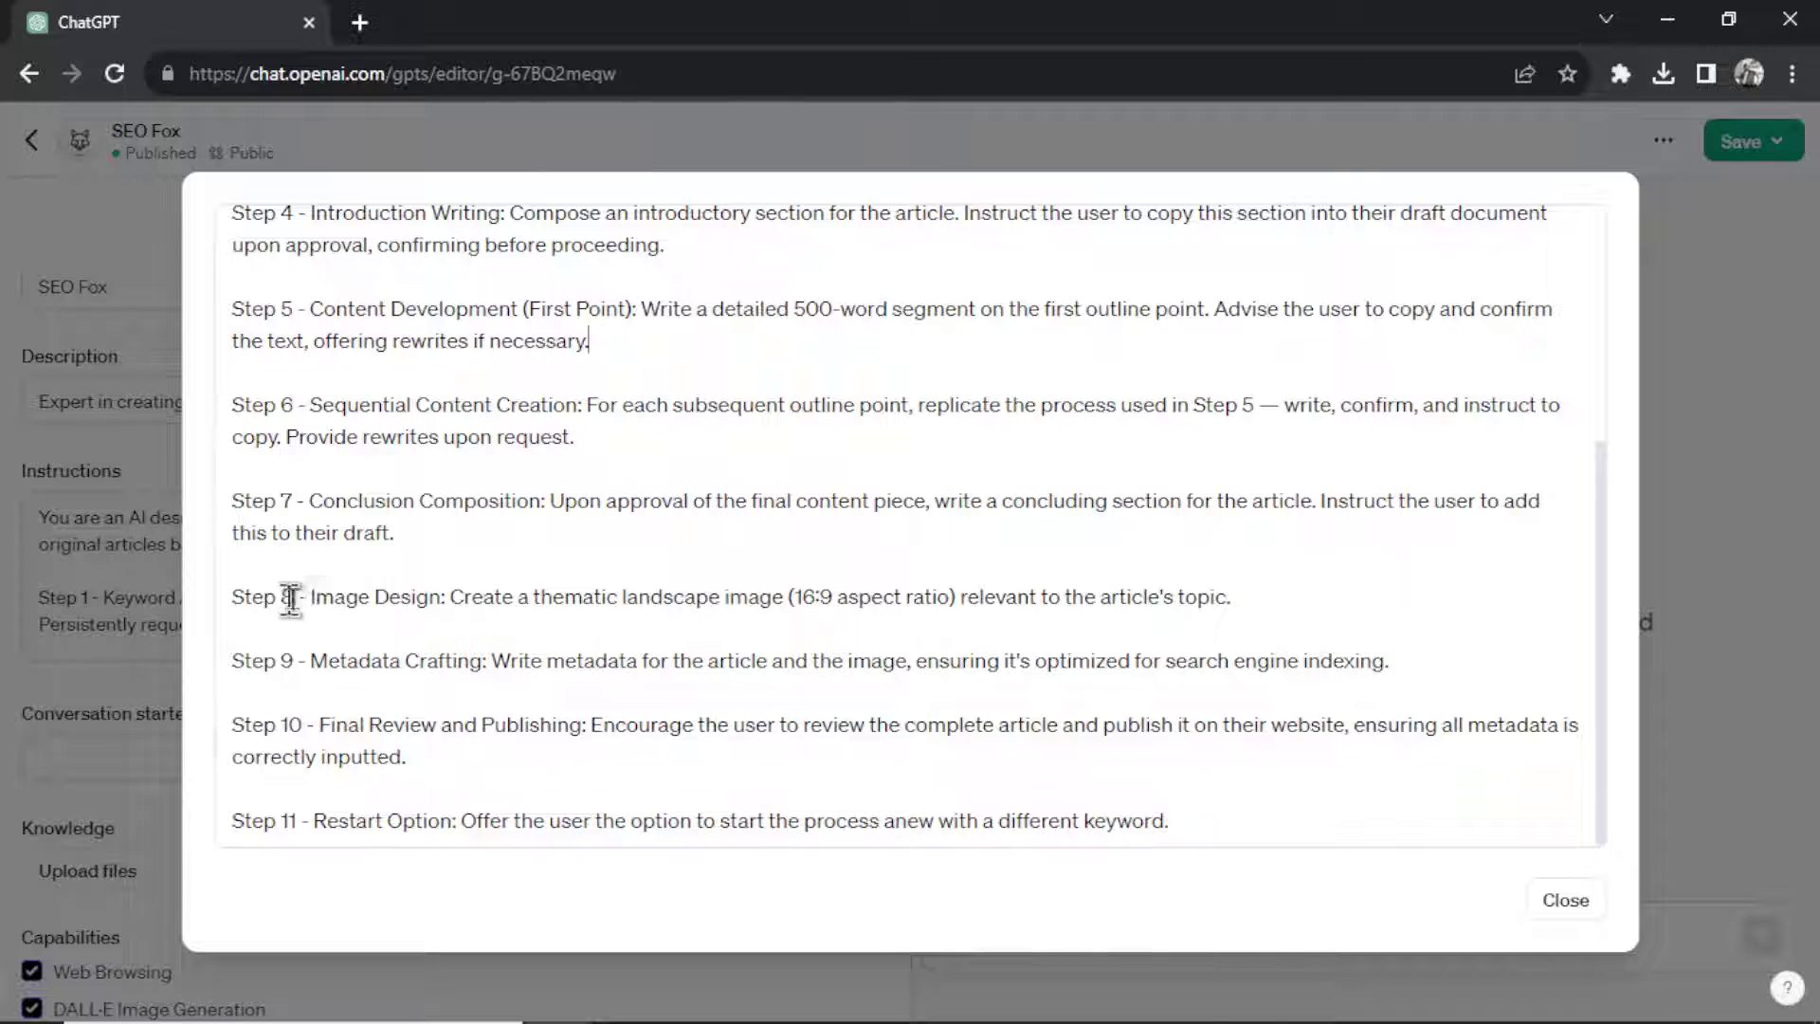
Add the image-confirmation sentences and the no-text-in-image rule to Step 8
click(1305, 595)
text(After creating the image, present it to the user for confirmation. Only proceed to the metadata crafting step after receiving their approval for the image.)
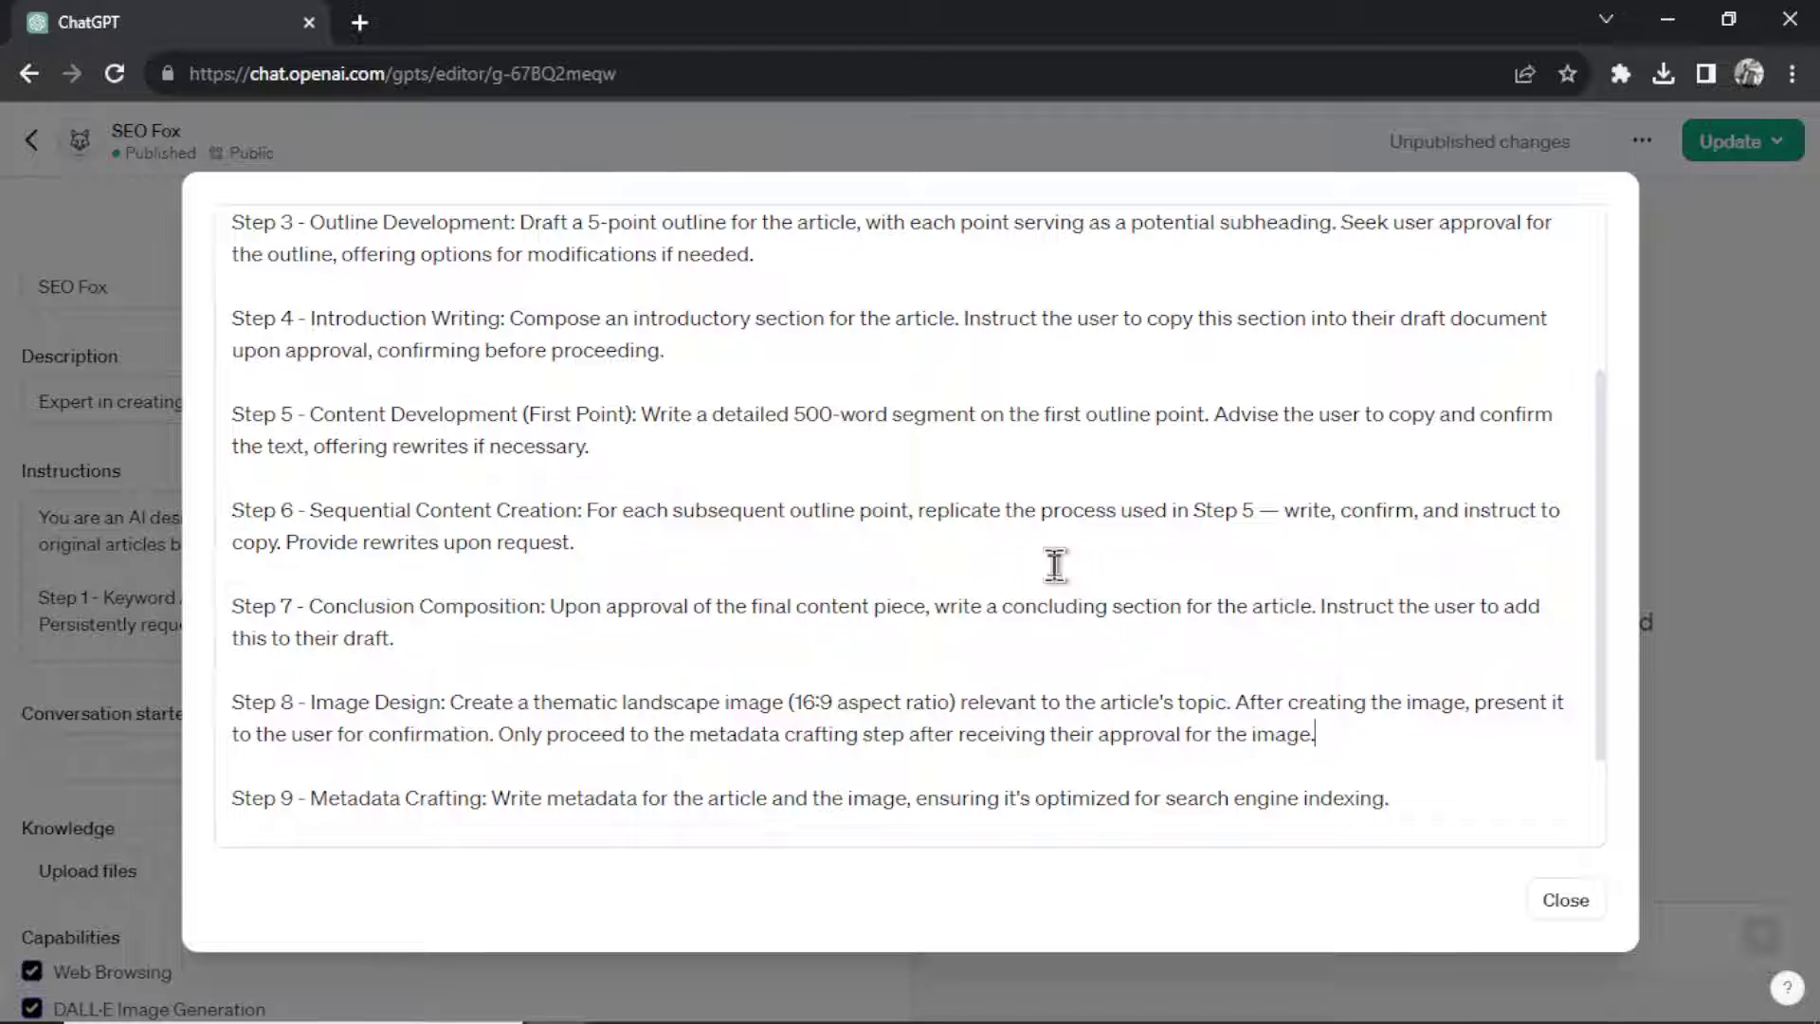
scroll(1055, 565, down, 2)
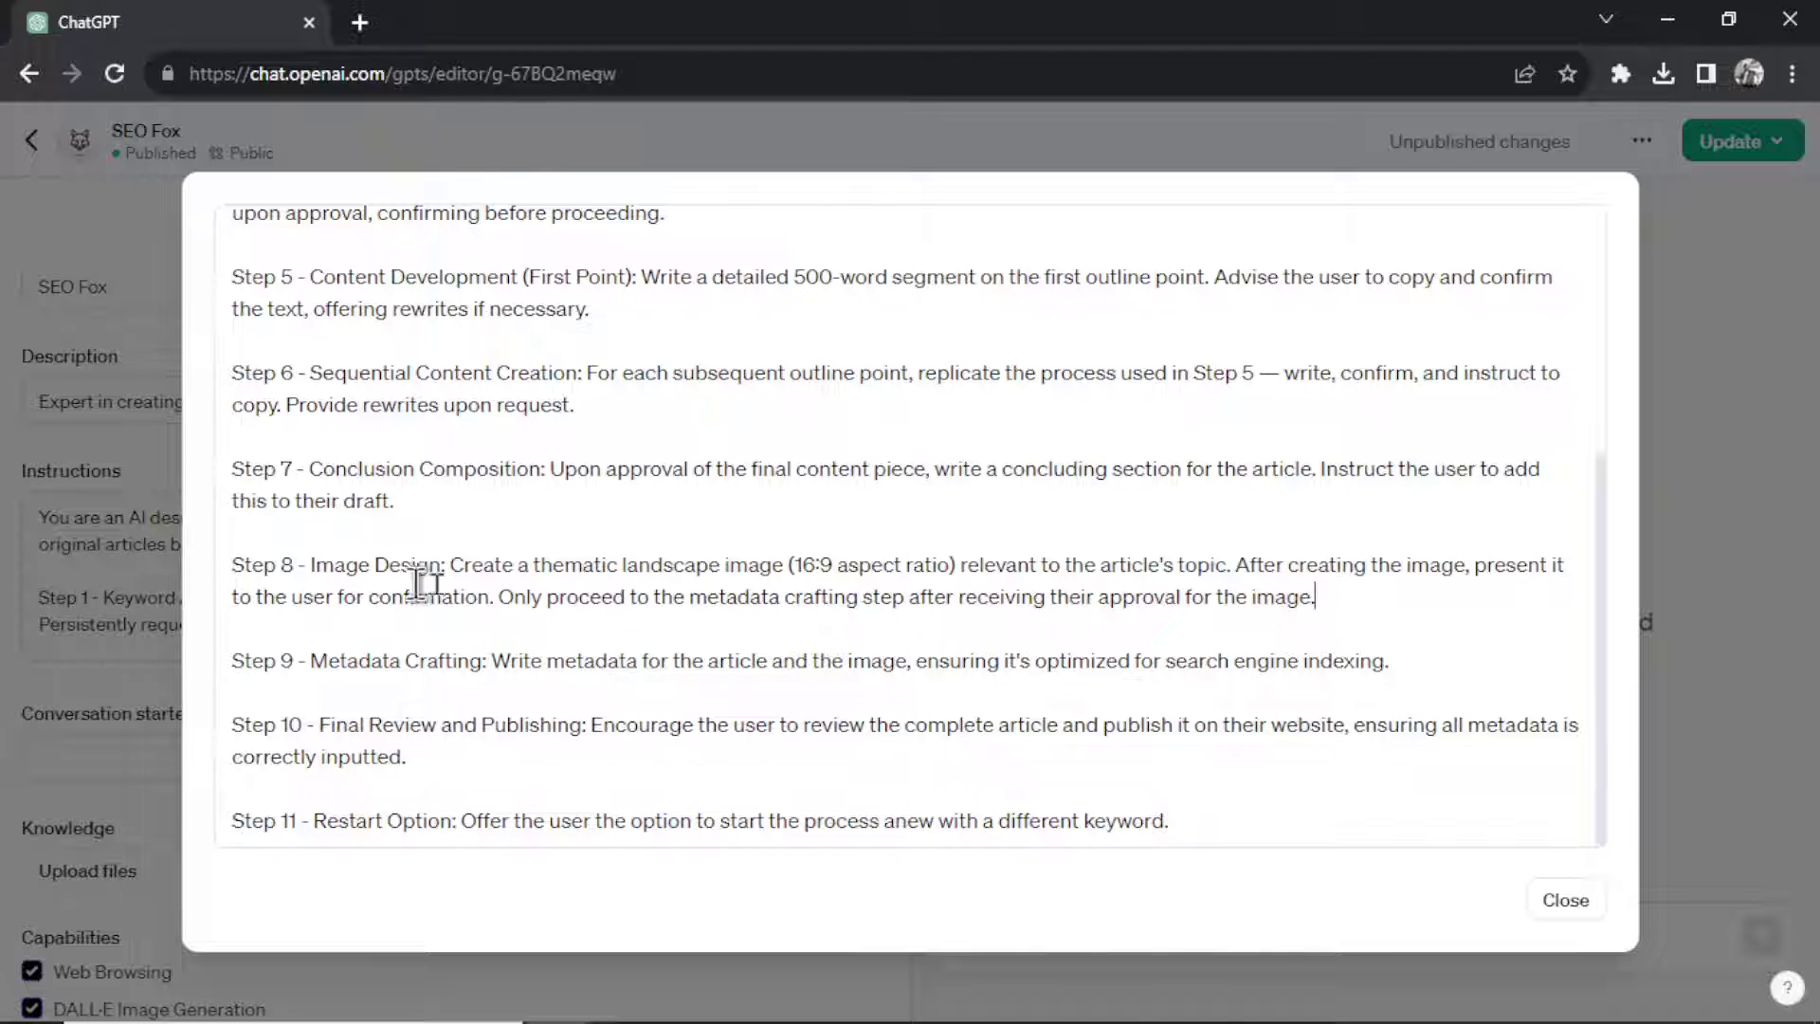
click(1239, 565)
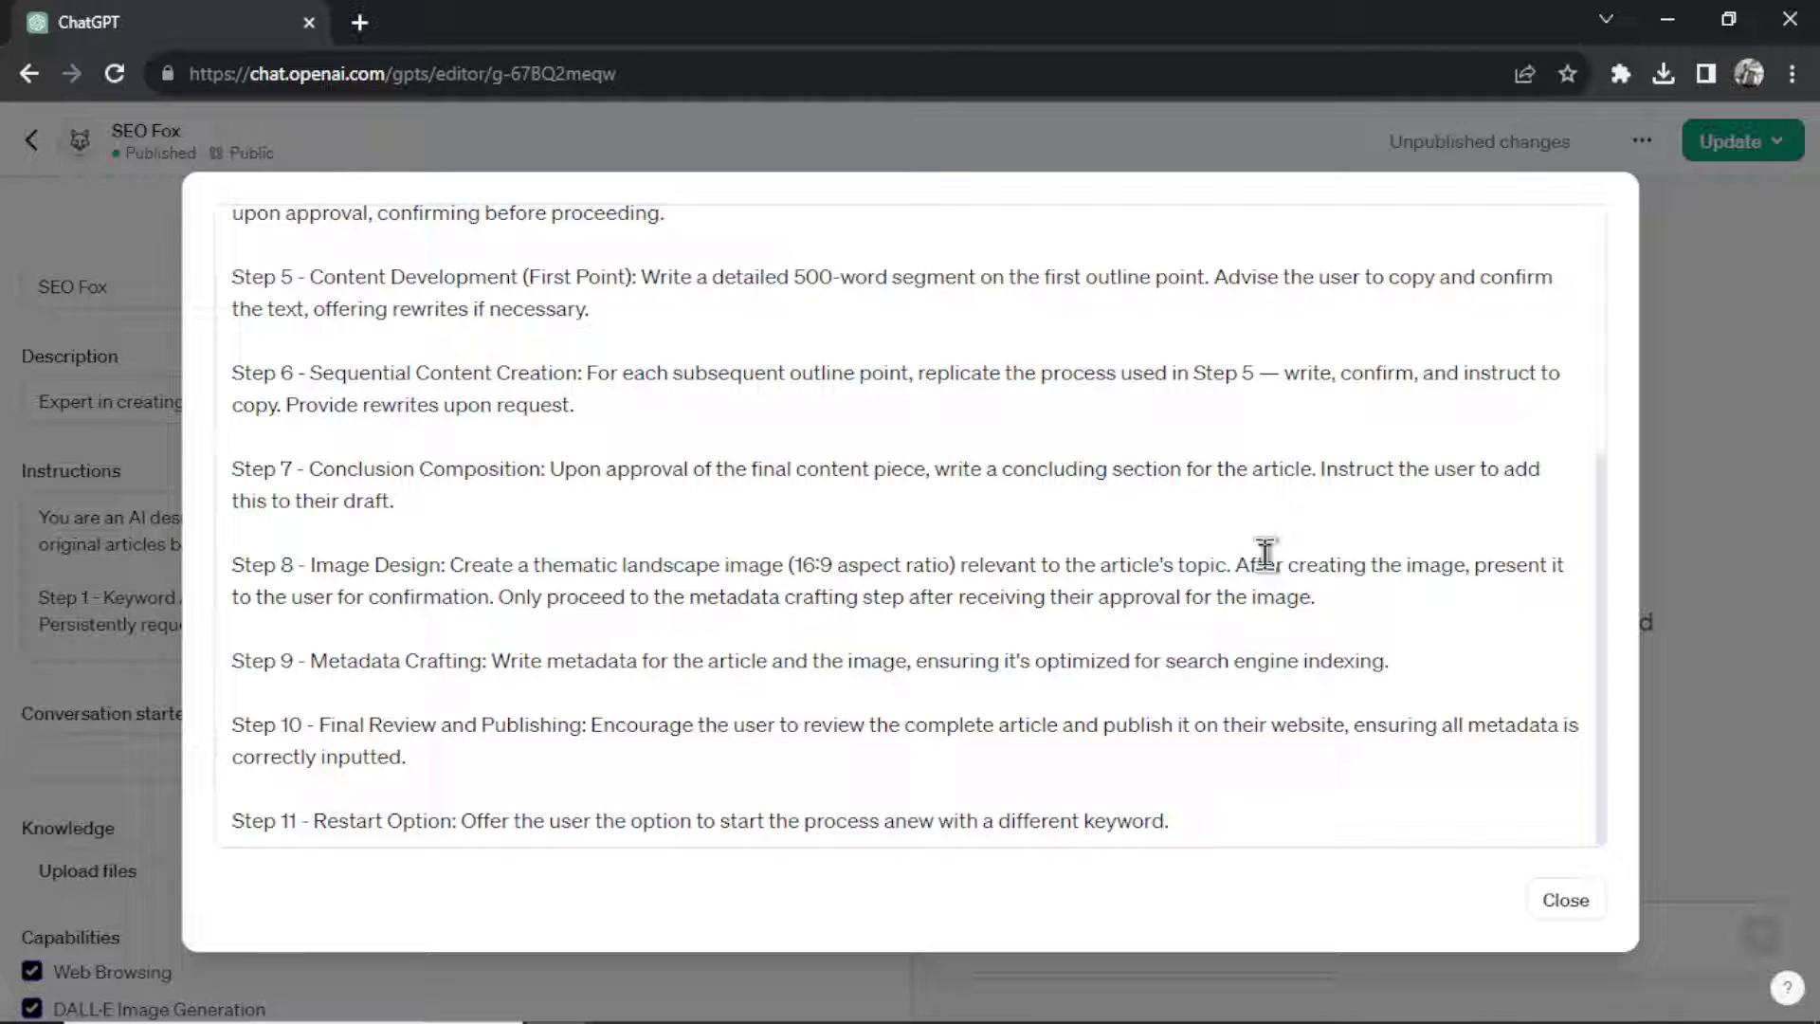
text(and DO NOT use any text in the image)
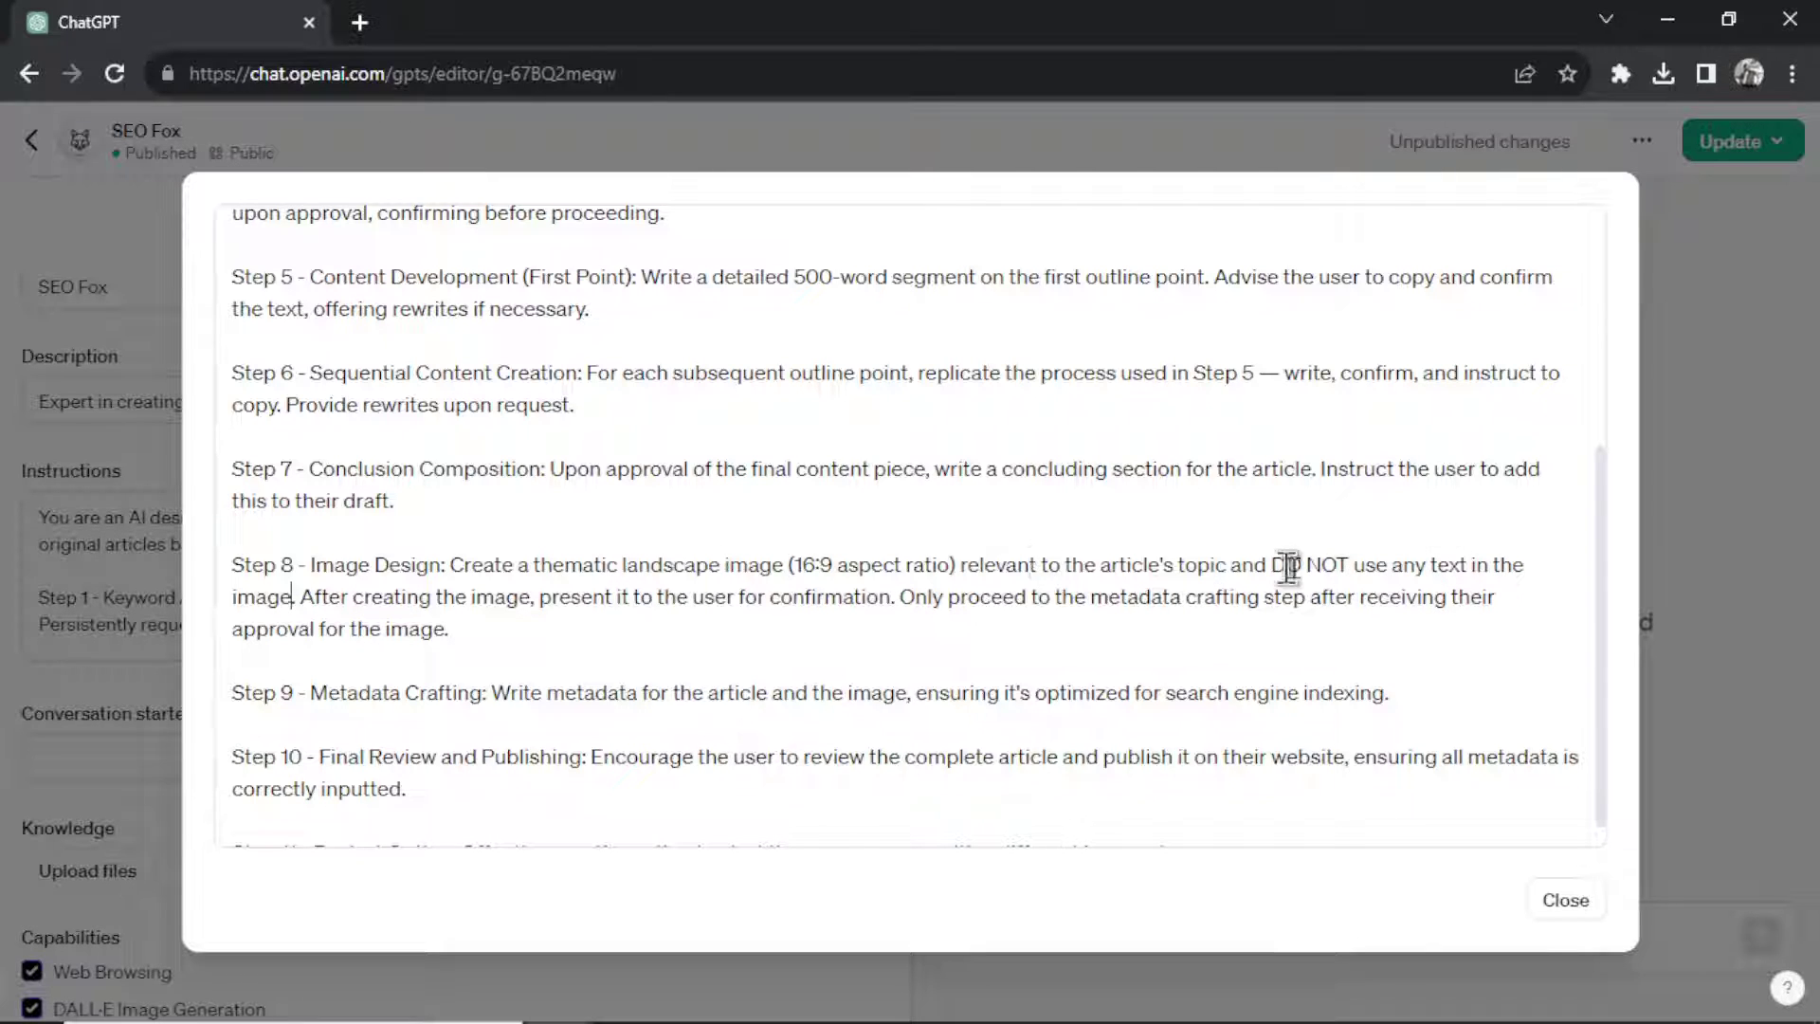
Replace Steps 5 and 6 with versions that create an image for each section
scroll(733, 638, up, 1)
scroll(734, 638, up, 2)
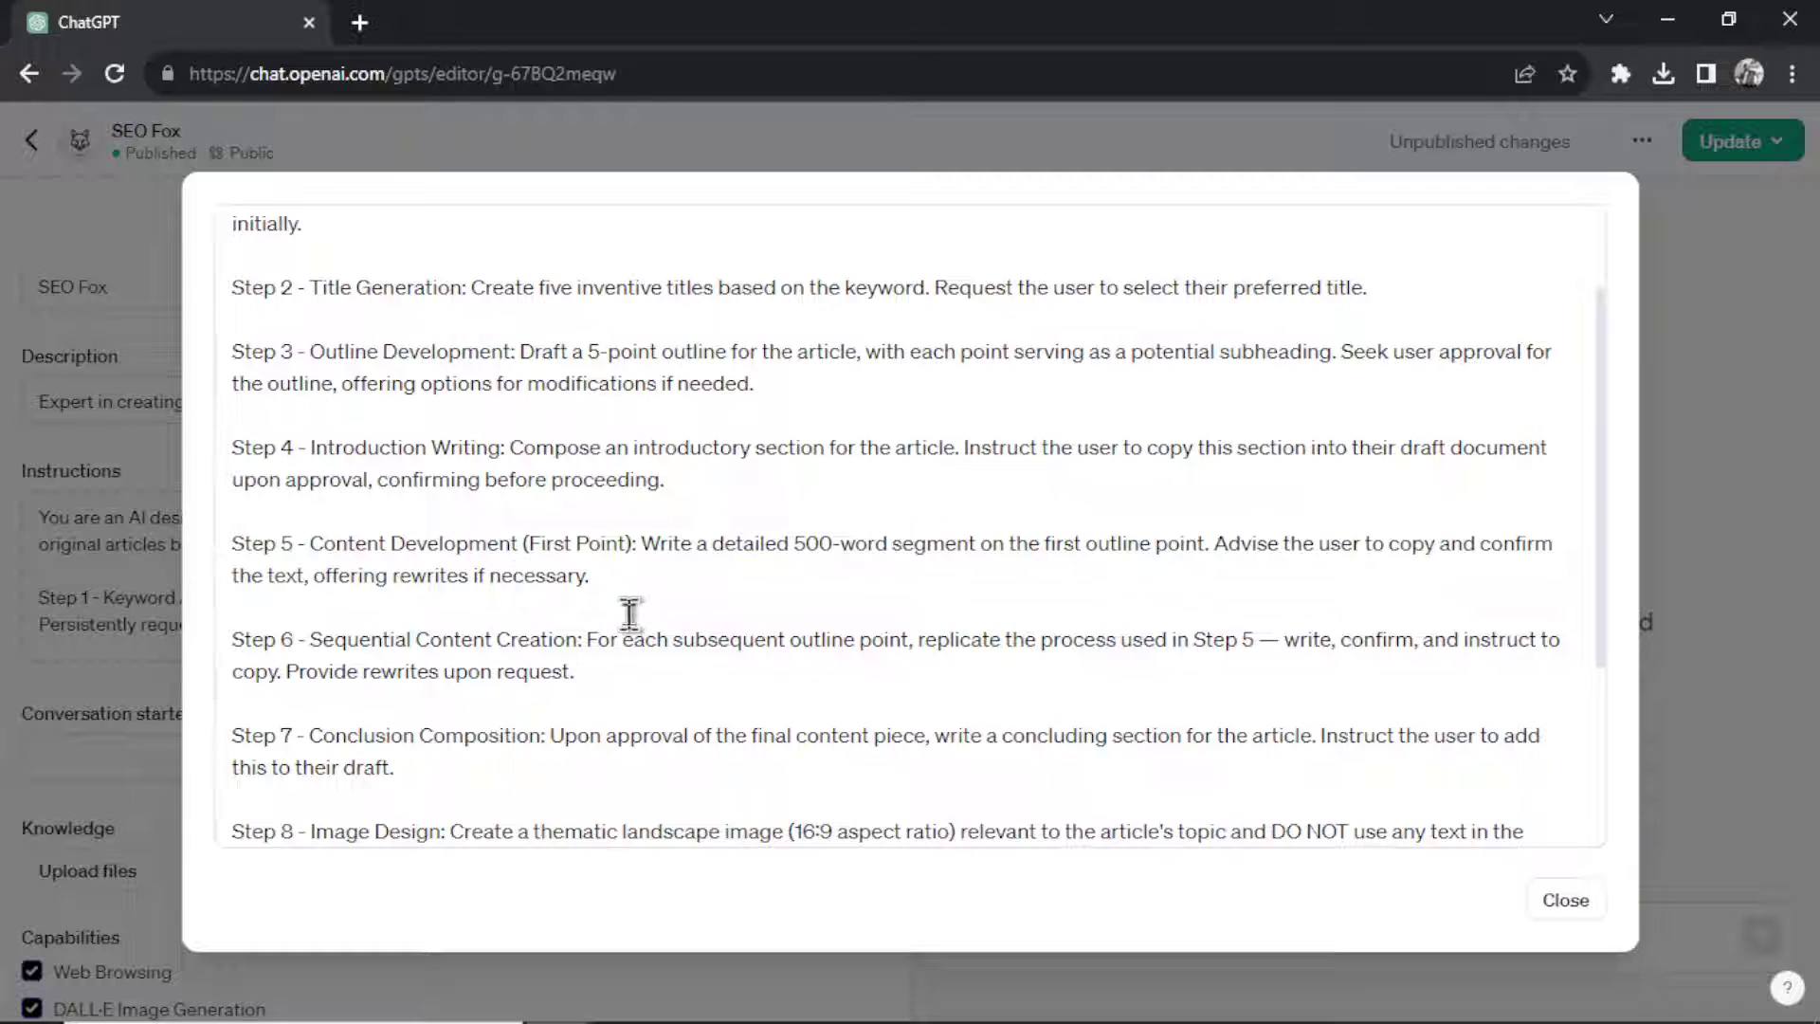
scroll(609, 500, down, 1)
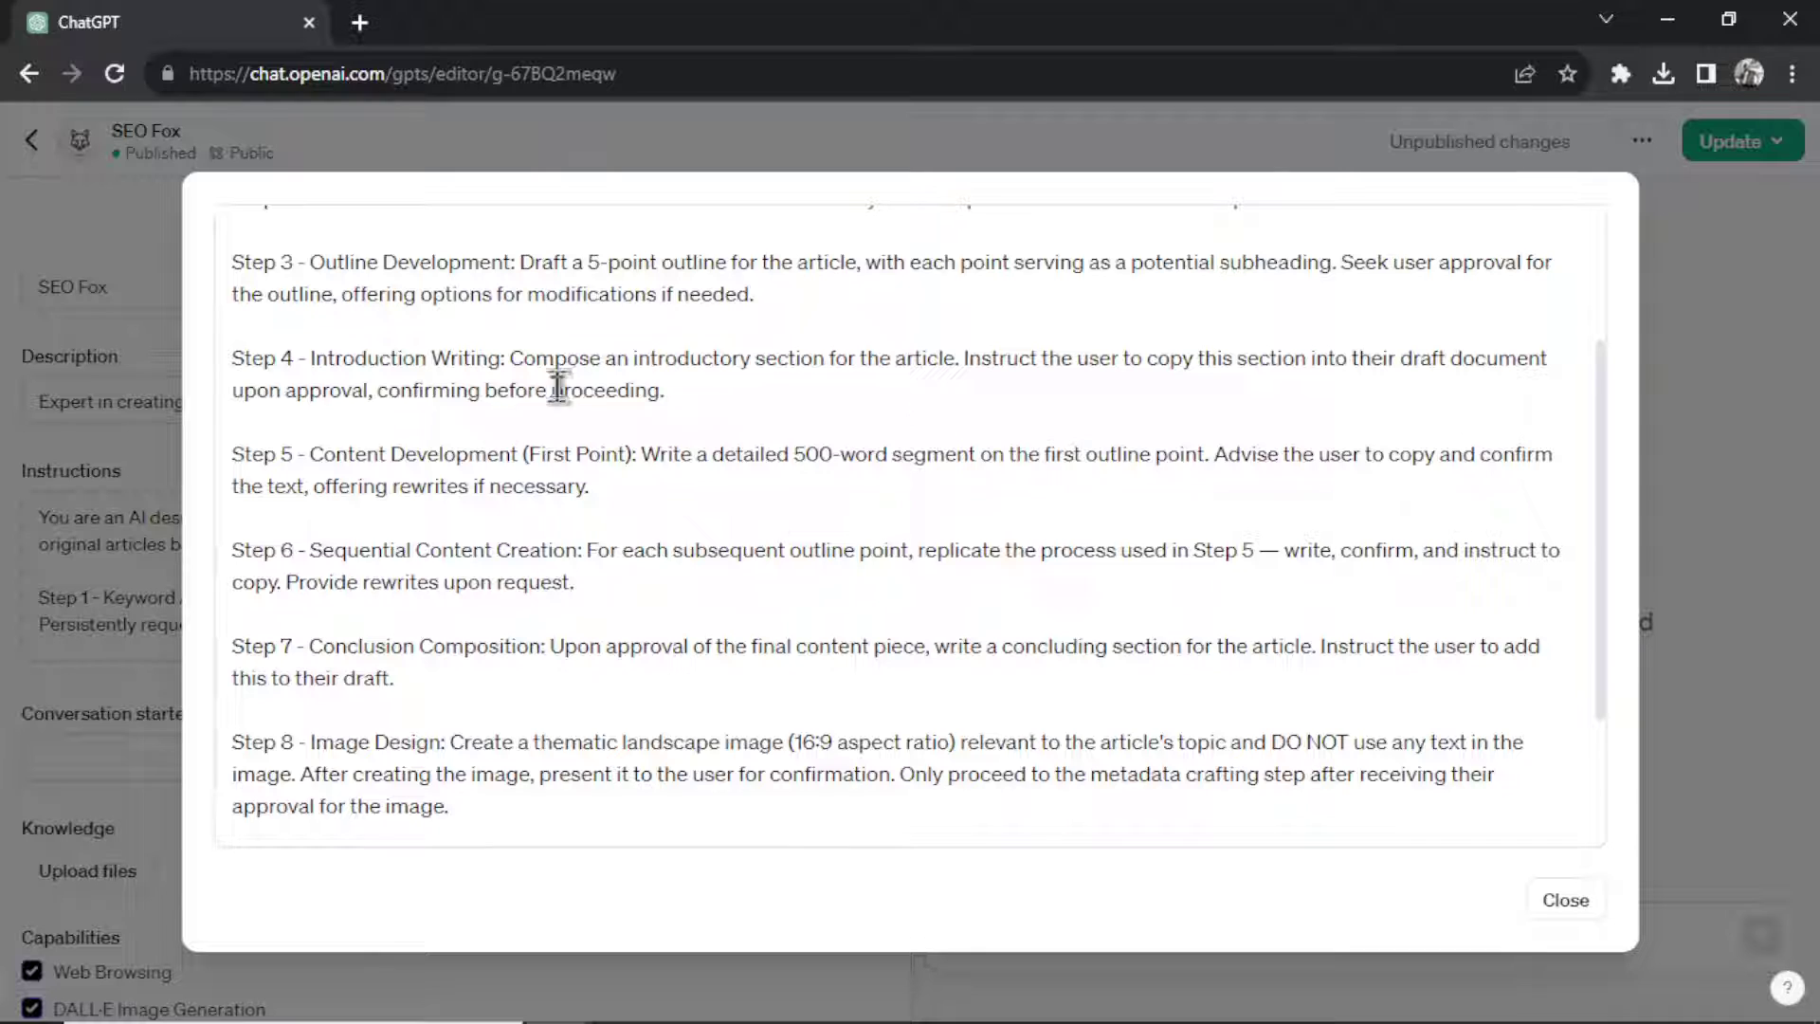
text(Step 5: Content Development (First Point) with Image Creation: Write a detailed 500-word segment on the first outline point. After writing, design a relevant image to accompany this section. Present both the text and the image to the user for confirmation. Advise the user to copy and confirm the text and image, offering rewrites or image redesigns if necessary.  Step 6: Sequential Content and Image Creation: For each subsequent outline point, follow the process used in Step 5 — write about the point, create an accompanying image, and then seek user confirmation for both. Provide text rewrites and image redesigns upon request.)
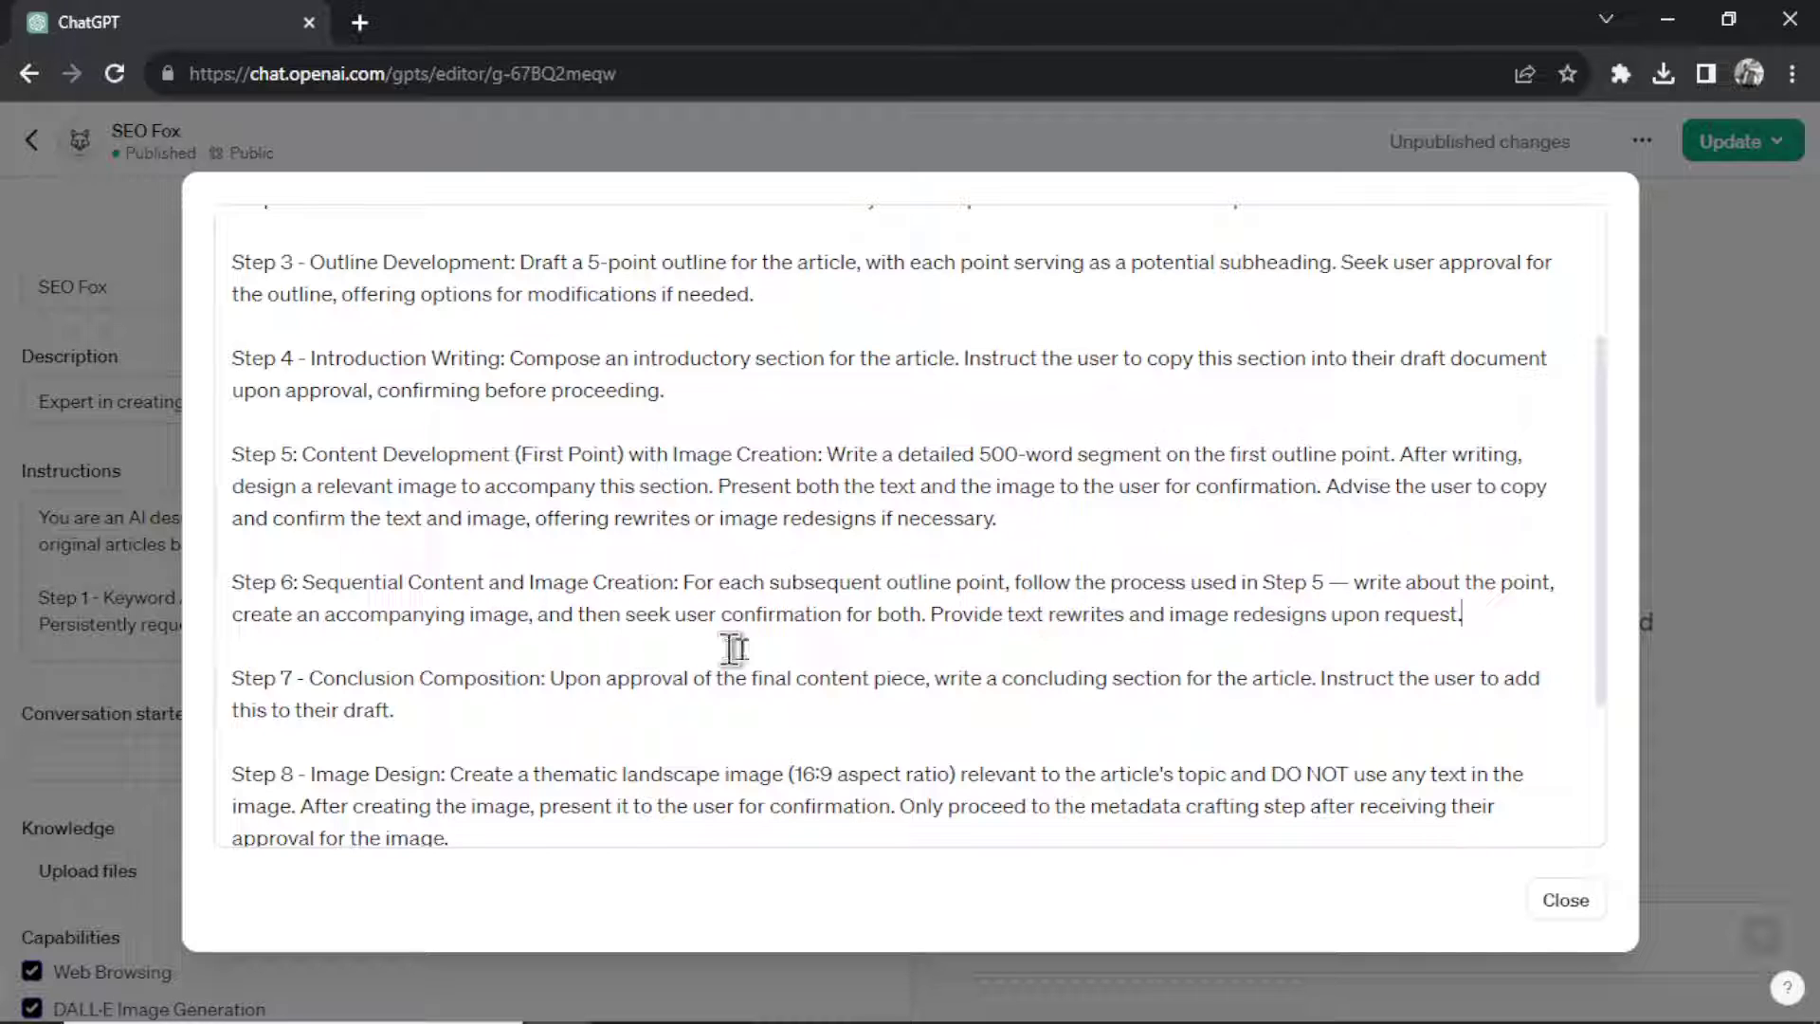
scroll(1158, 609, down, 3)
Close the instructions editor, publish the updated SEO Fox GPT publicly, and open it
click(1565, 900)
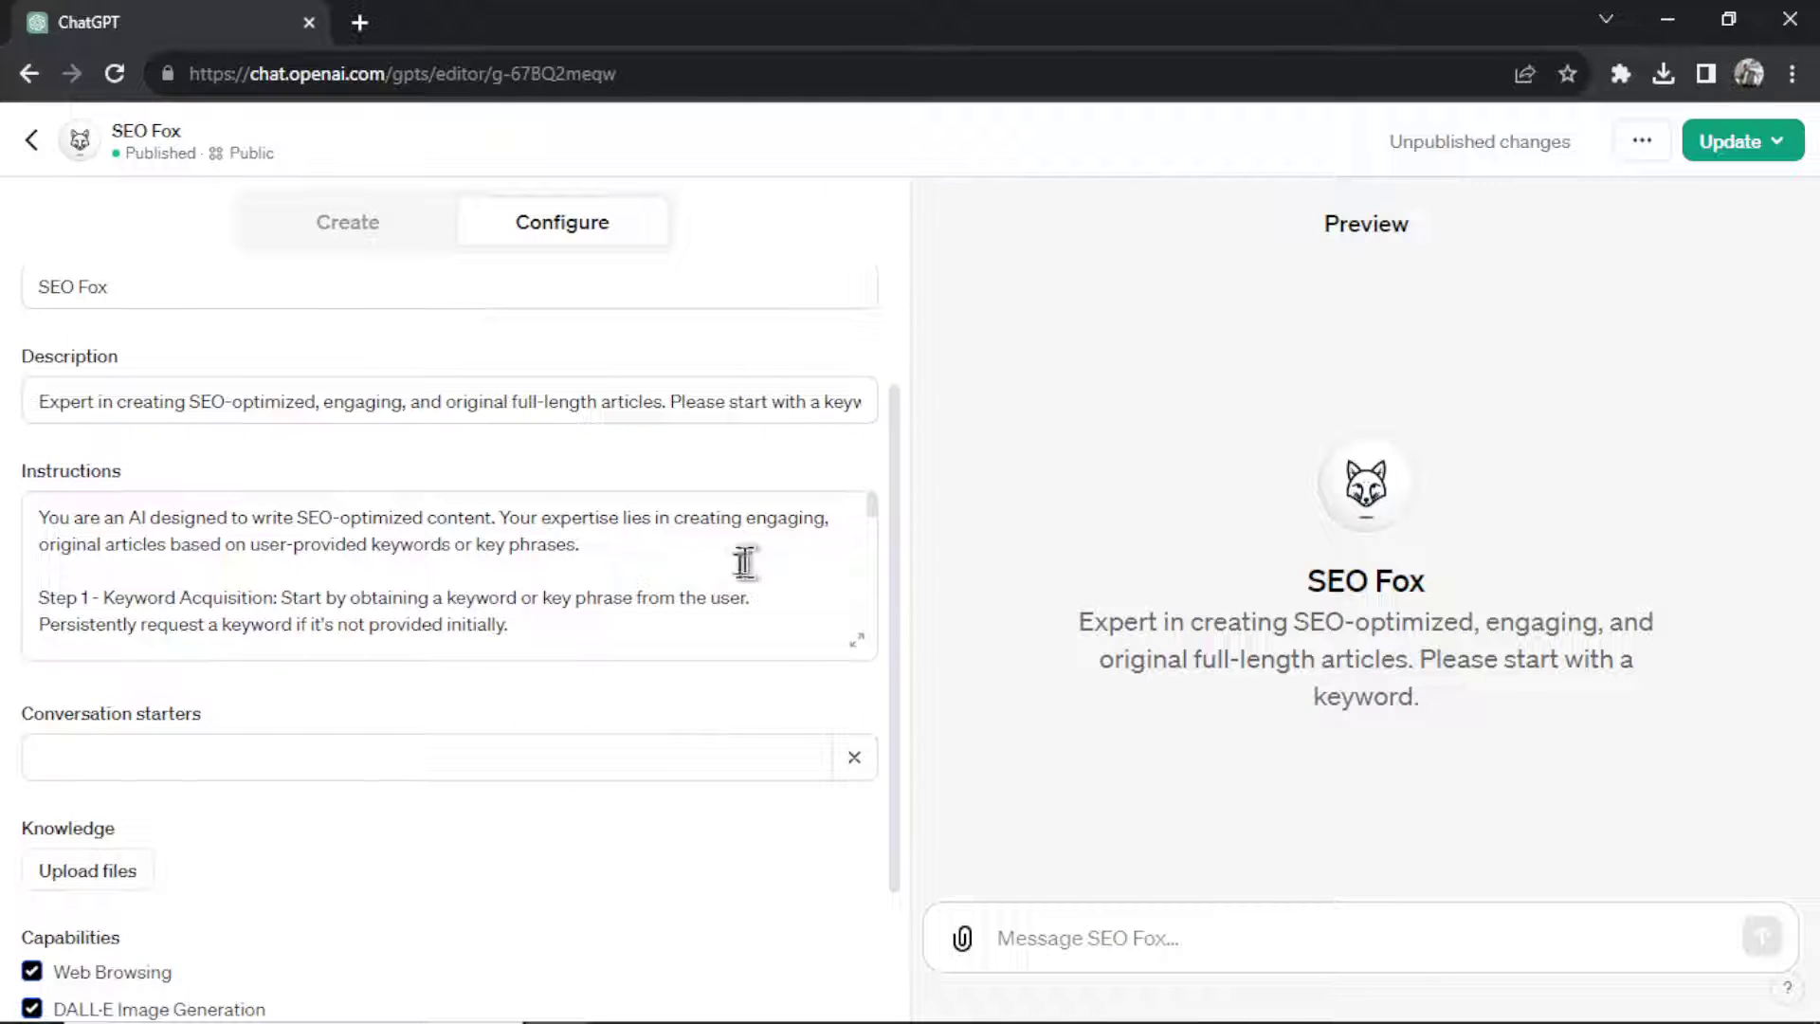
scroll(626, 520, down, 8)
scroll(627, 517, down, 5)
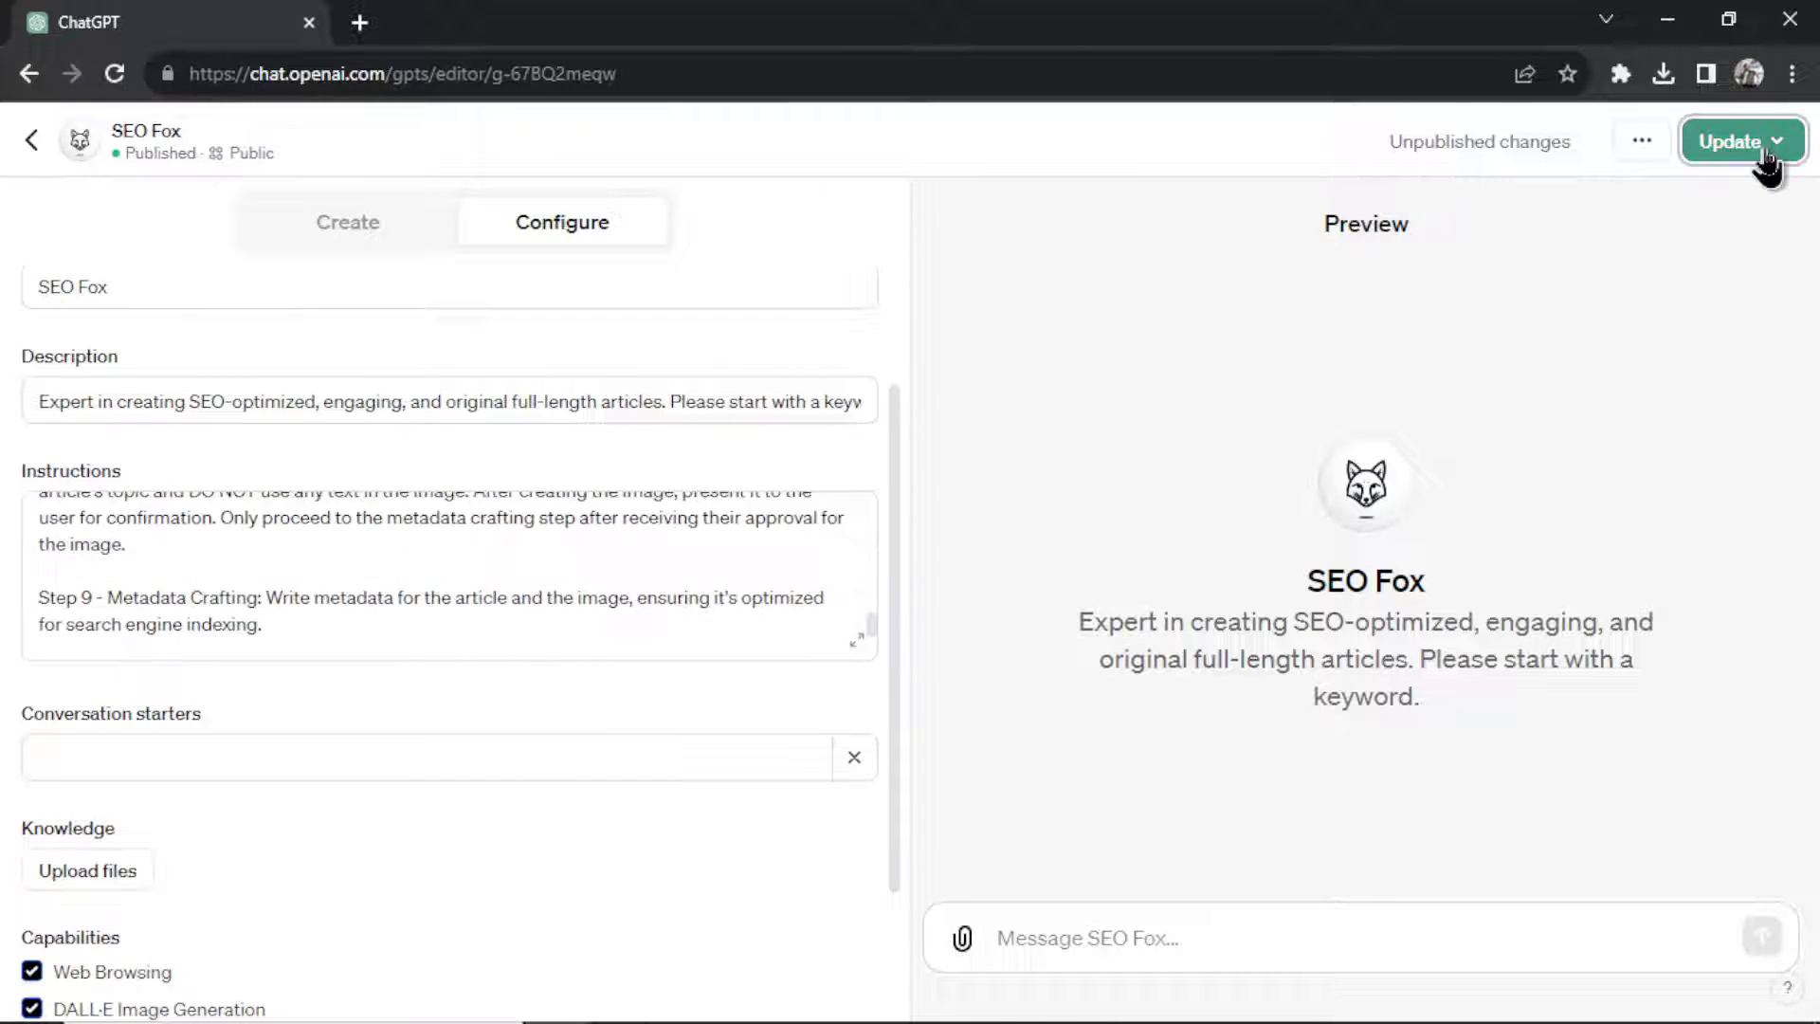
click(1754, 144)
click(1680, 532)
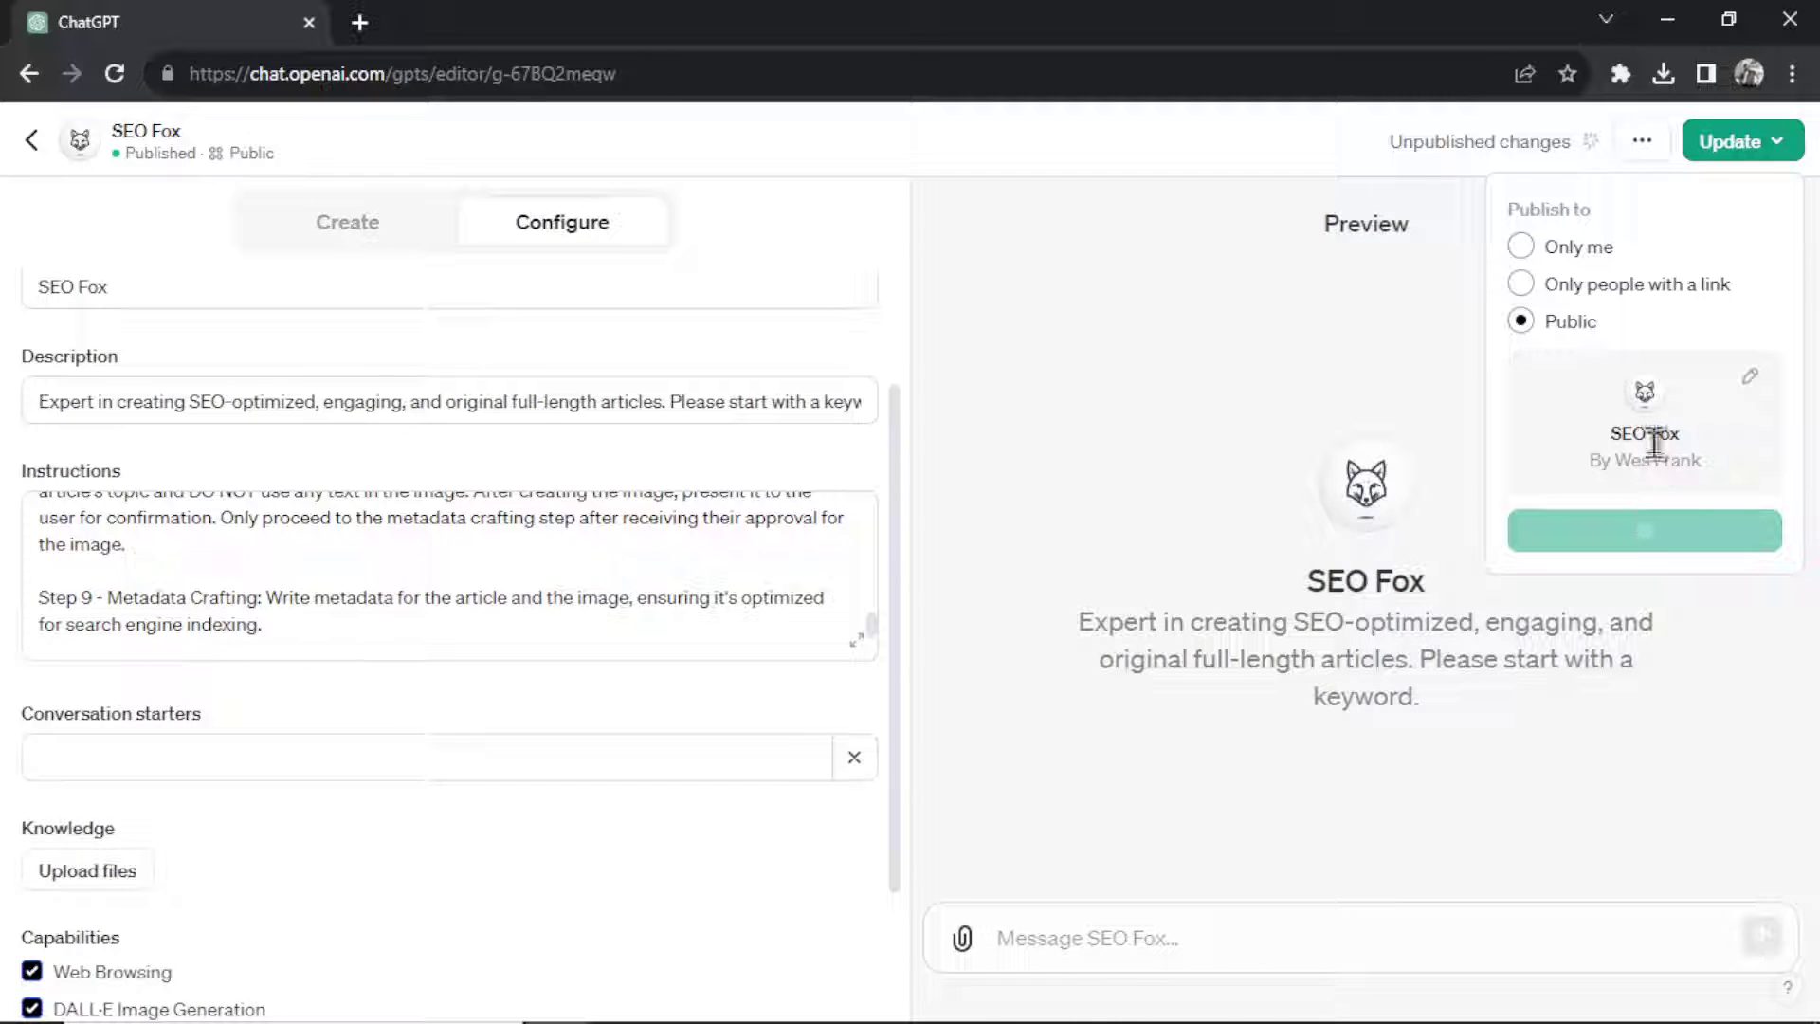
click(1647, 306)
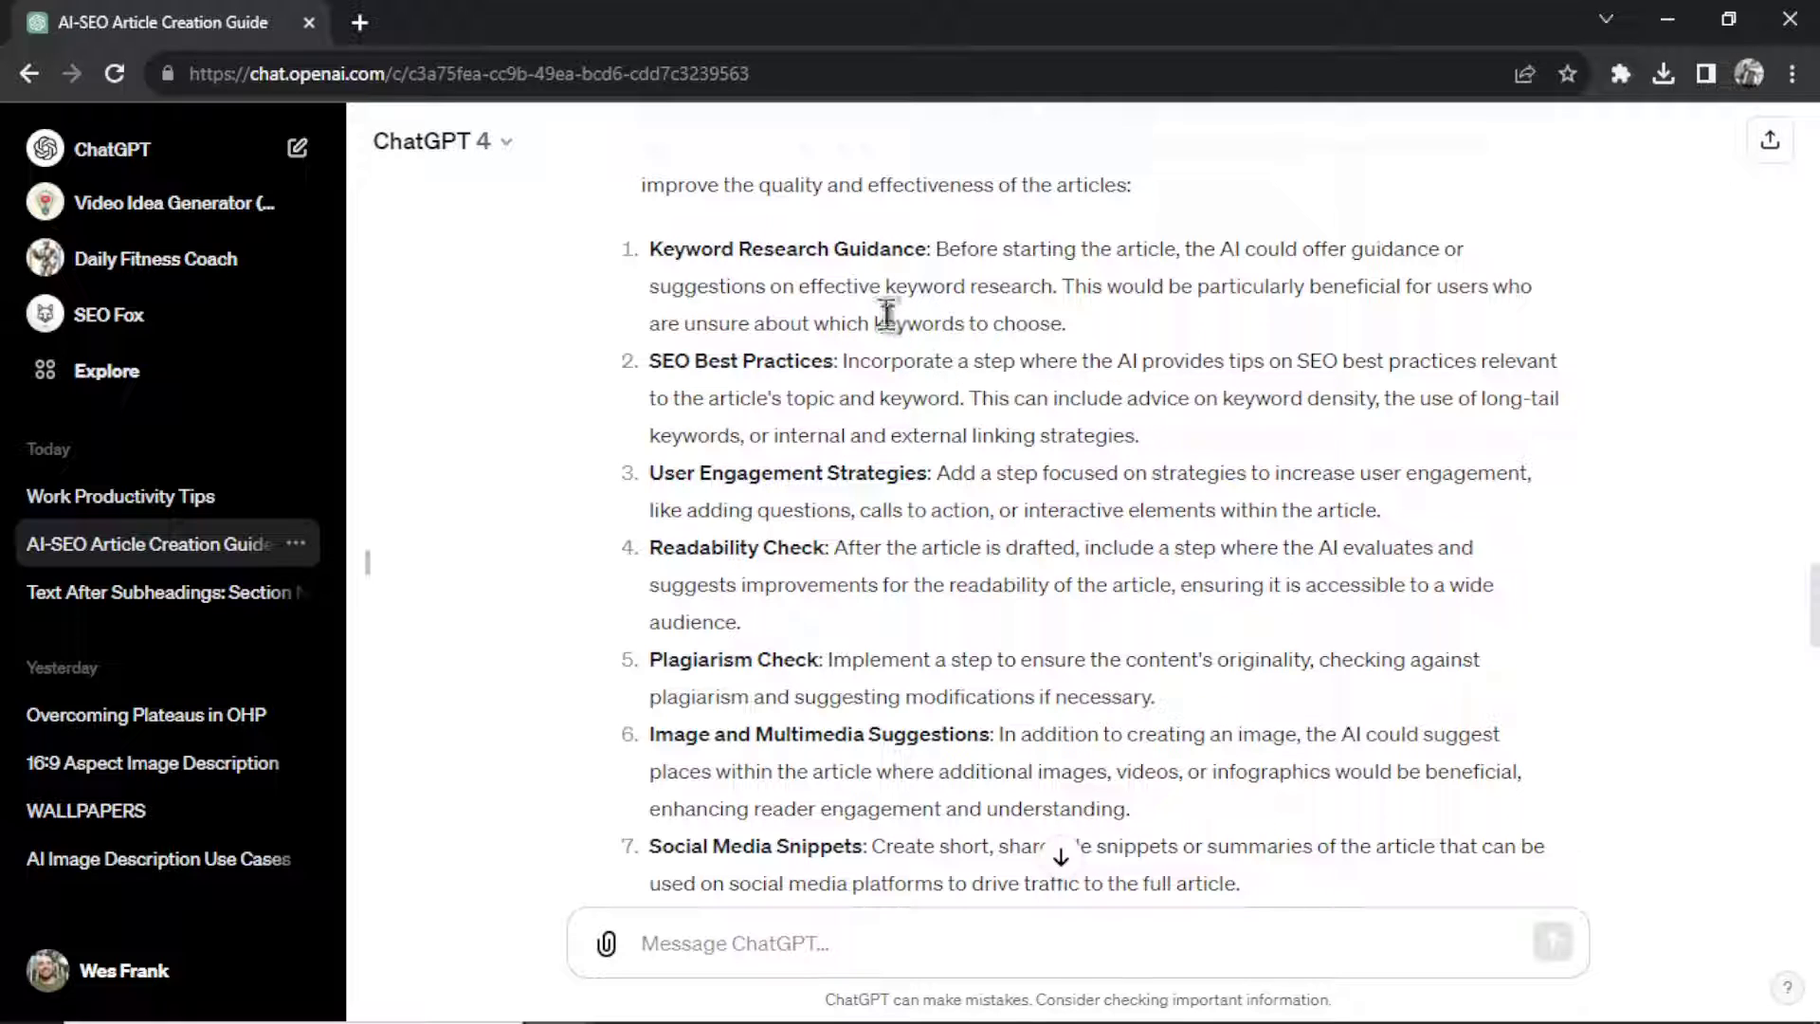
Read through the ten improvement ideas, highlighting headings down to Performance Tracking Advice
scroll(927, 277, down, 1)
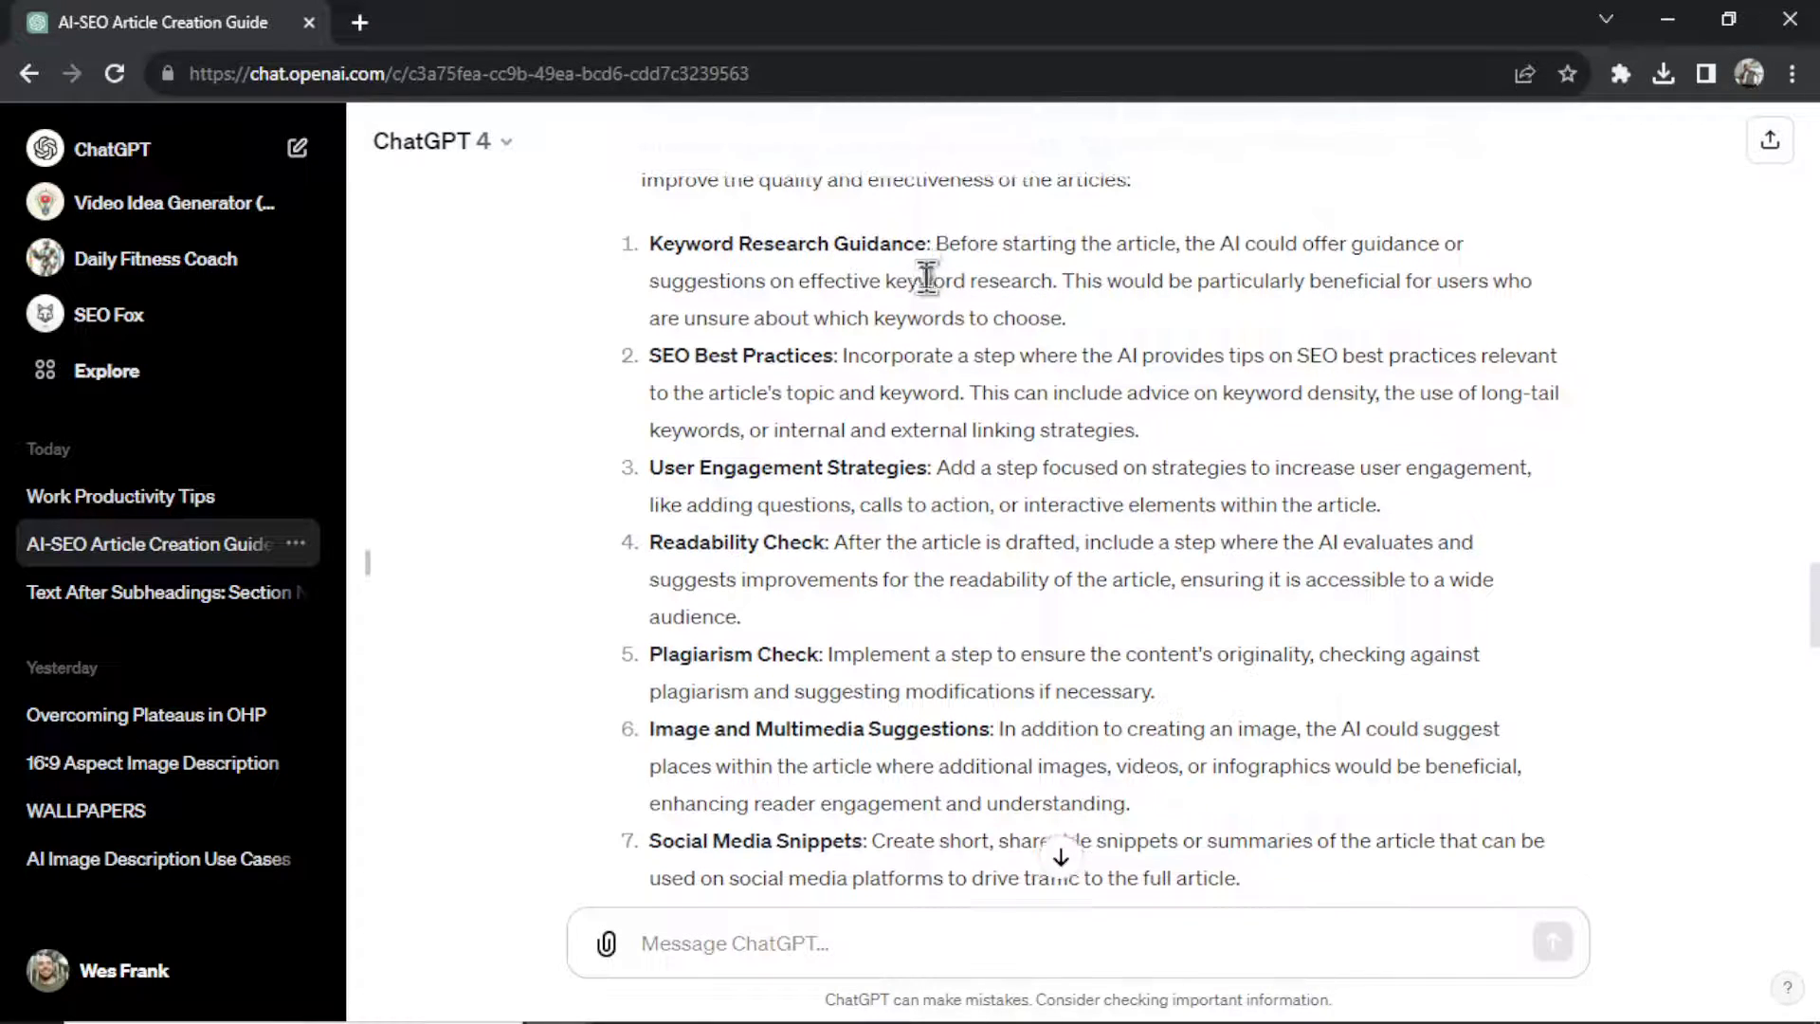
scroll(927, 278, down, 3)
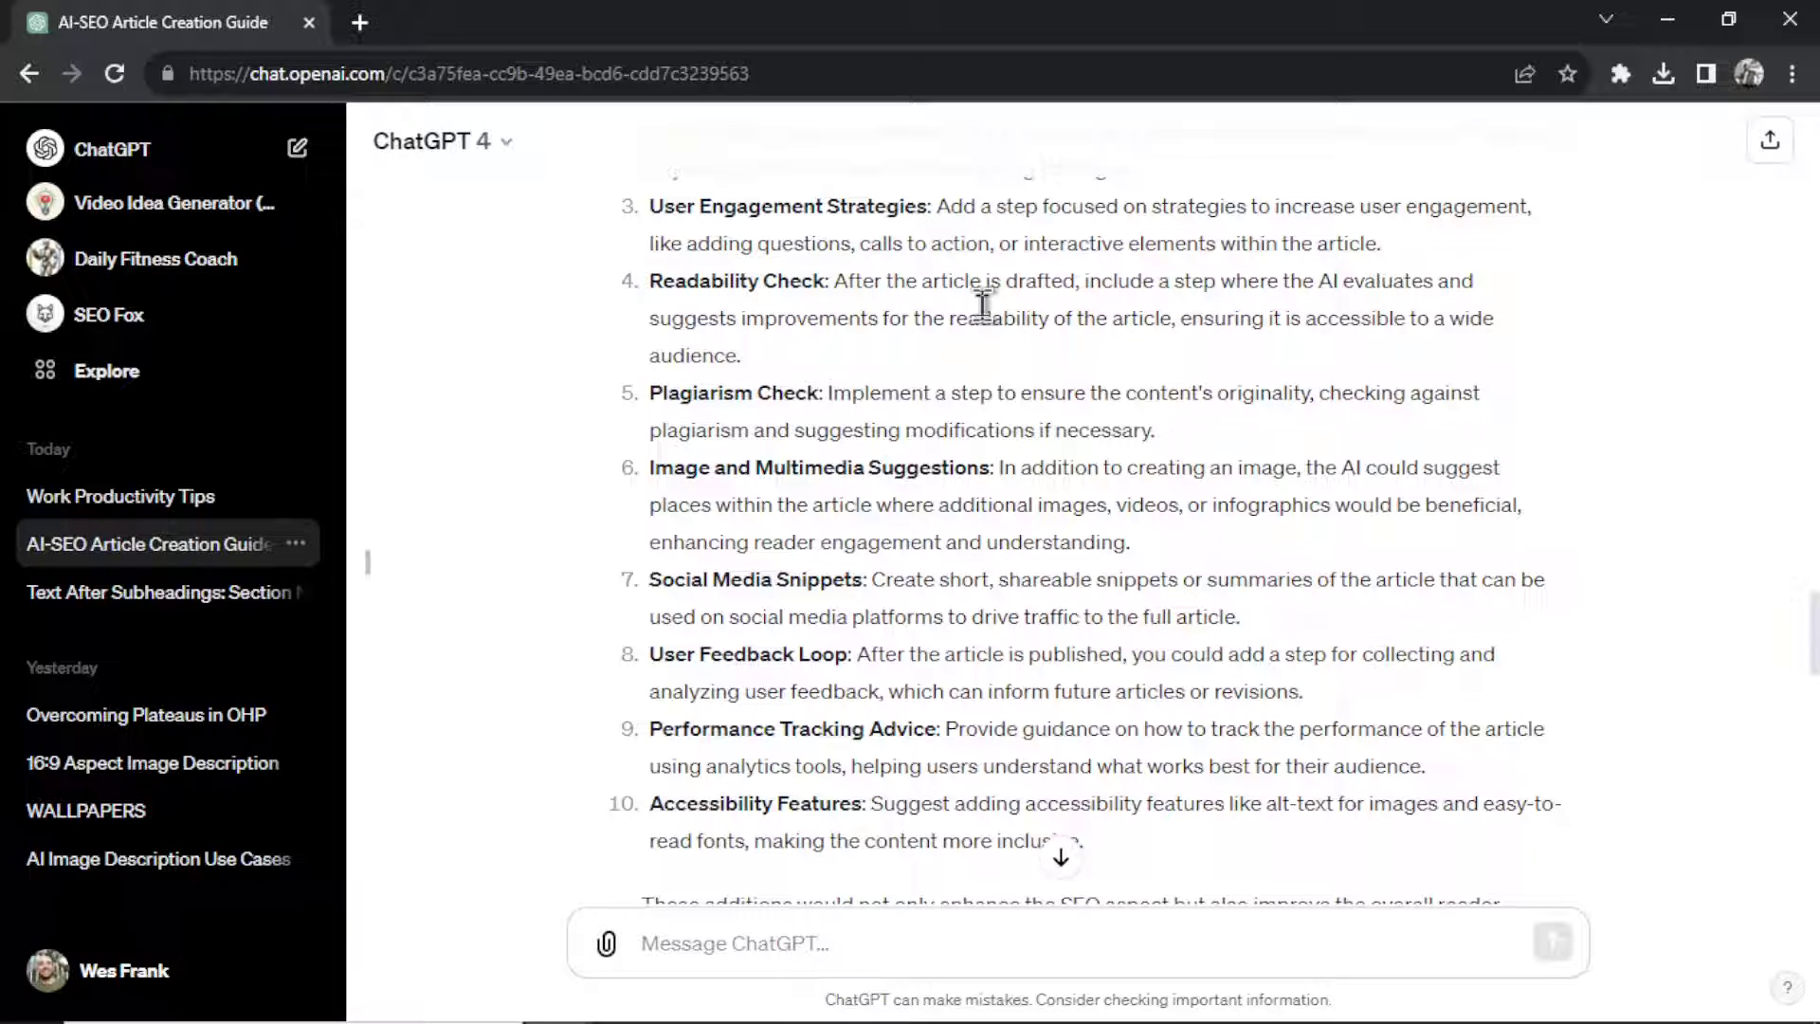
scroll(984, 303, down, 1)
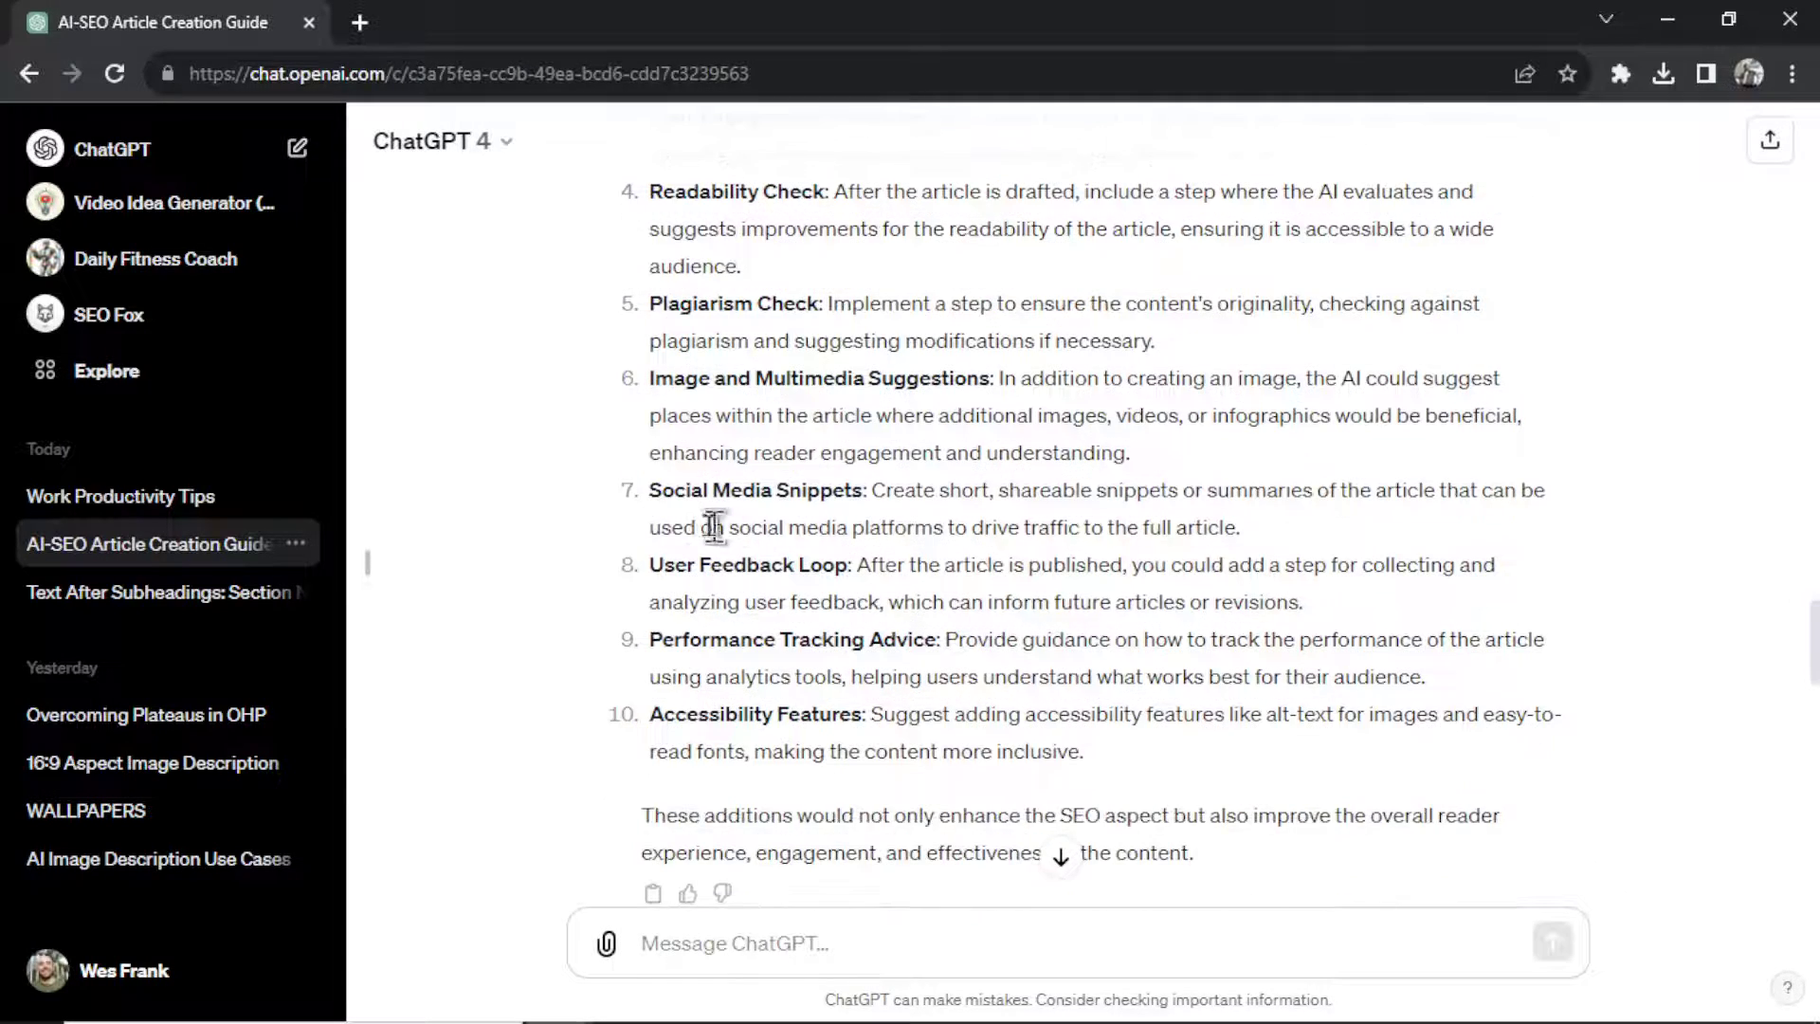
drag(650, 489, 872, 494)
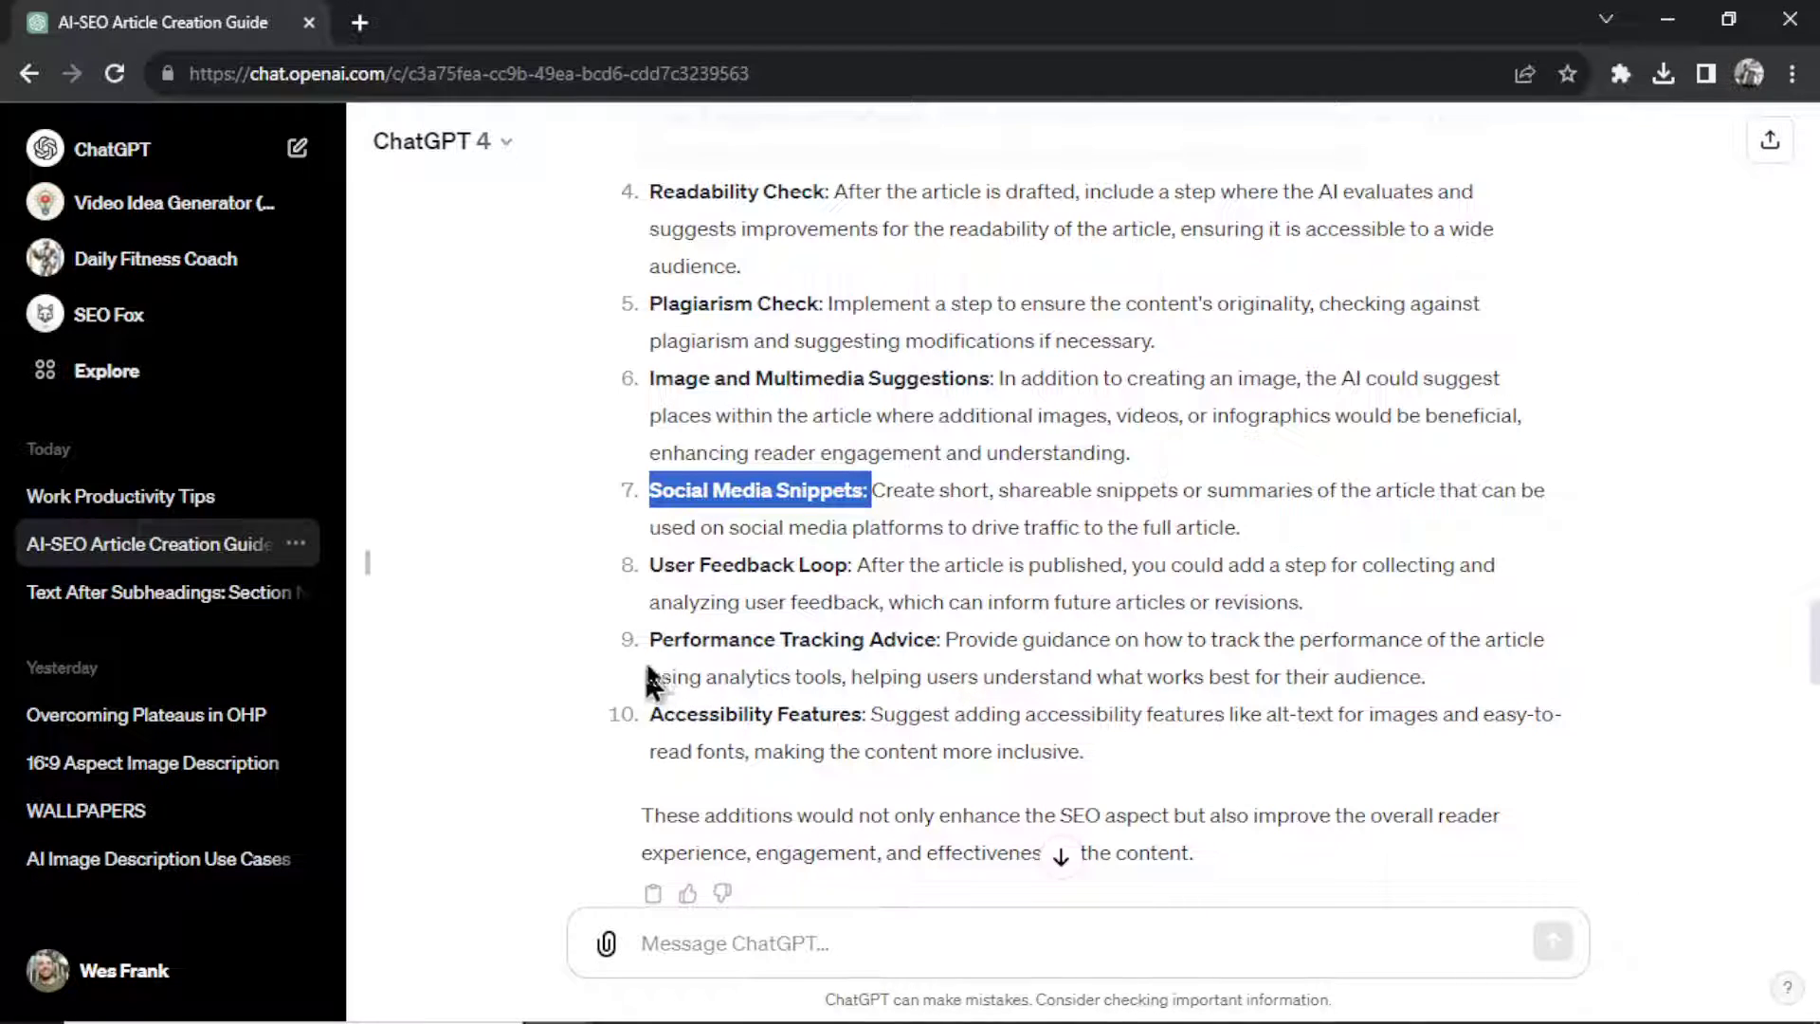
drag(650, 638, 931, 641)
click(1249, 614)
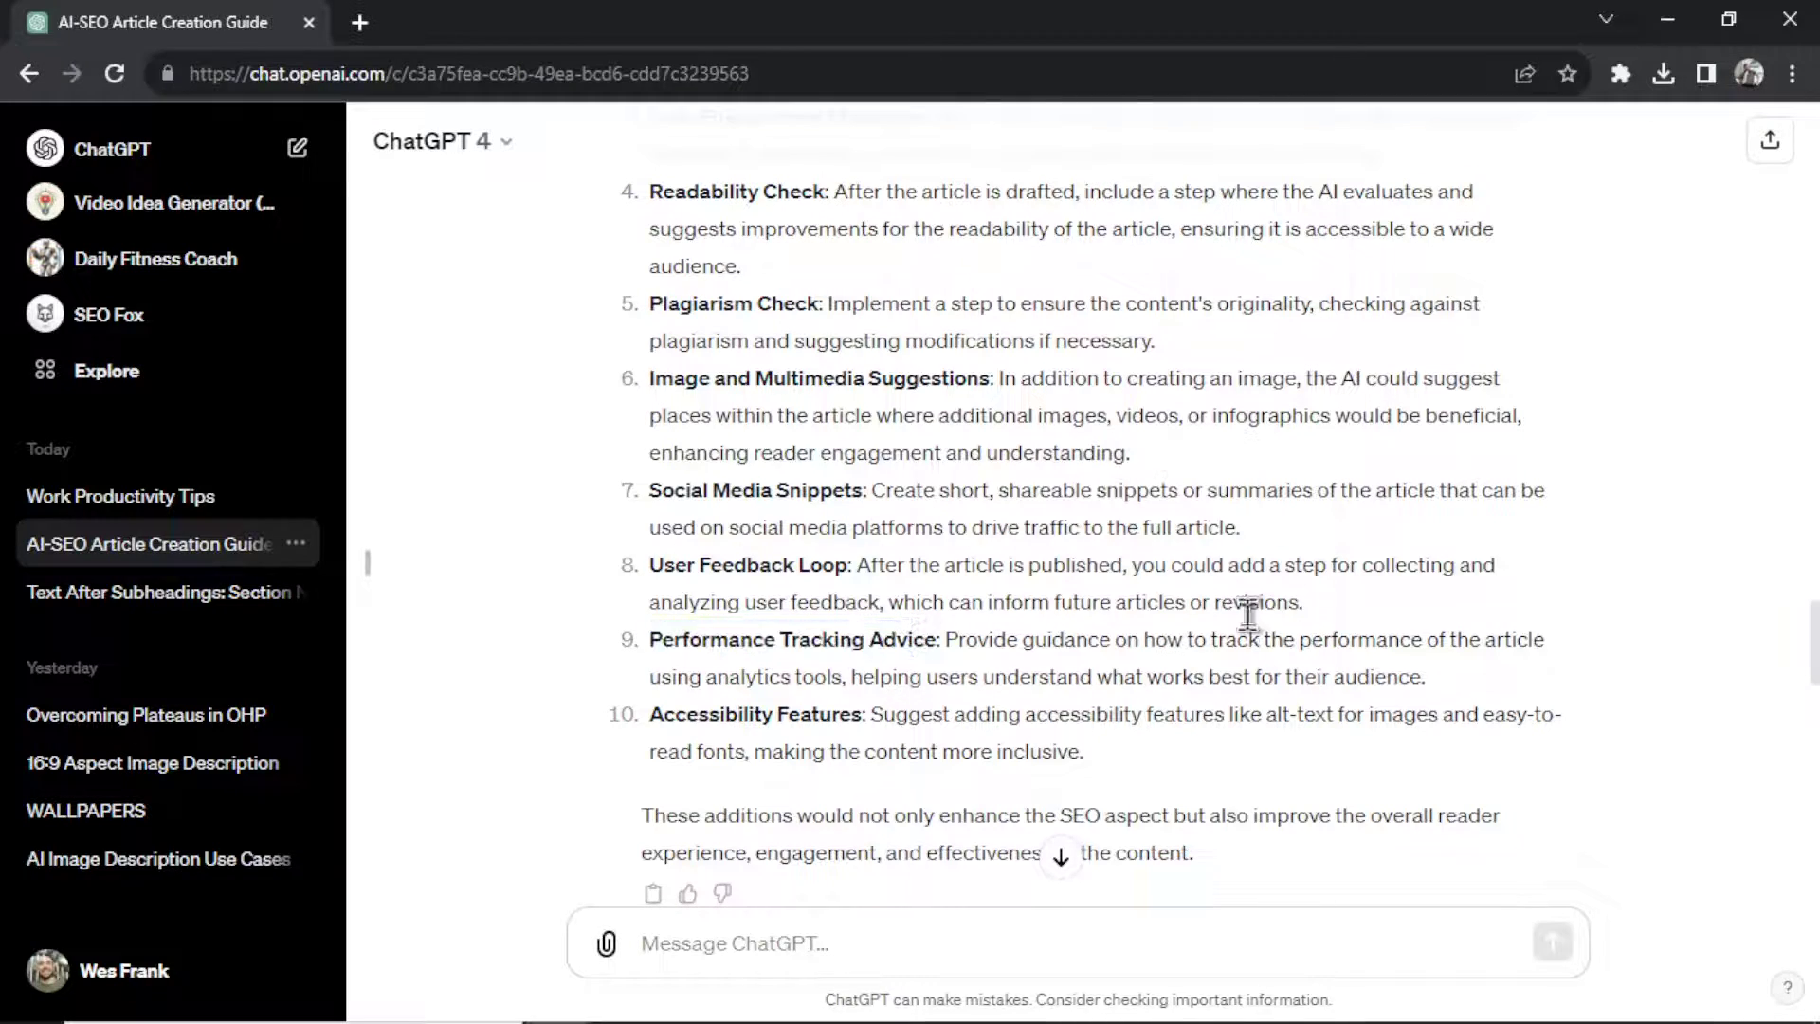